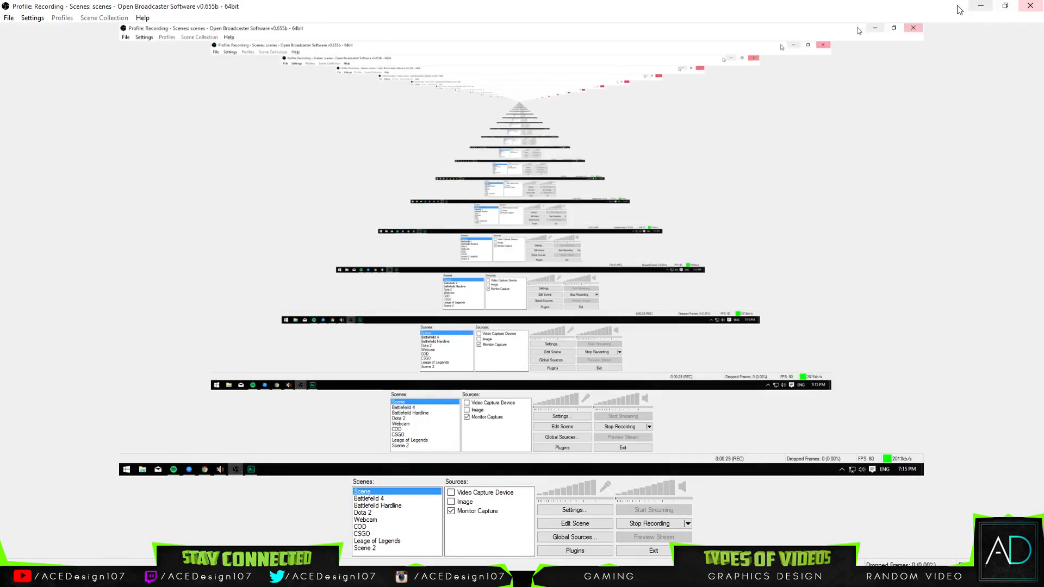
Step: Minimize the open recording and audio windows and launch Cinema 4D
{"action": "left_click", "coordinate": [977, 7]}
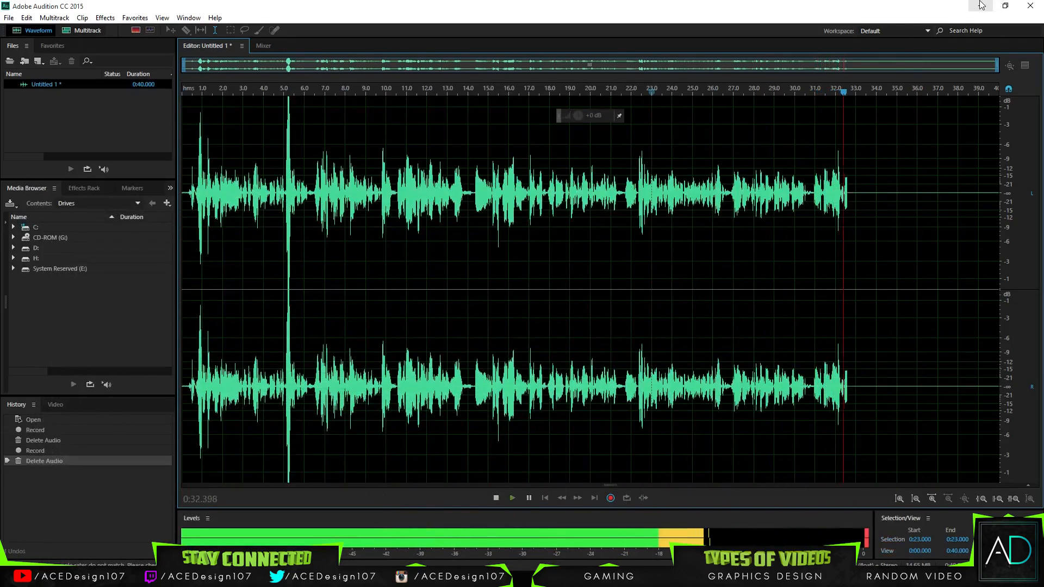
{"action": "left_click", "coordinate": [979, 6]}
{"action": "key", "text": "super"}
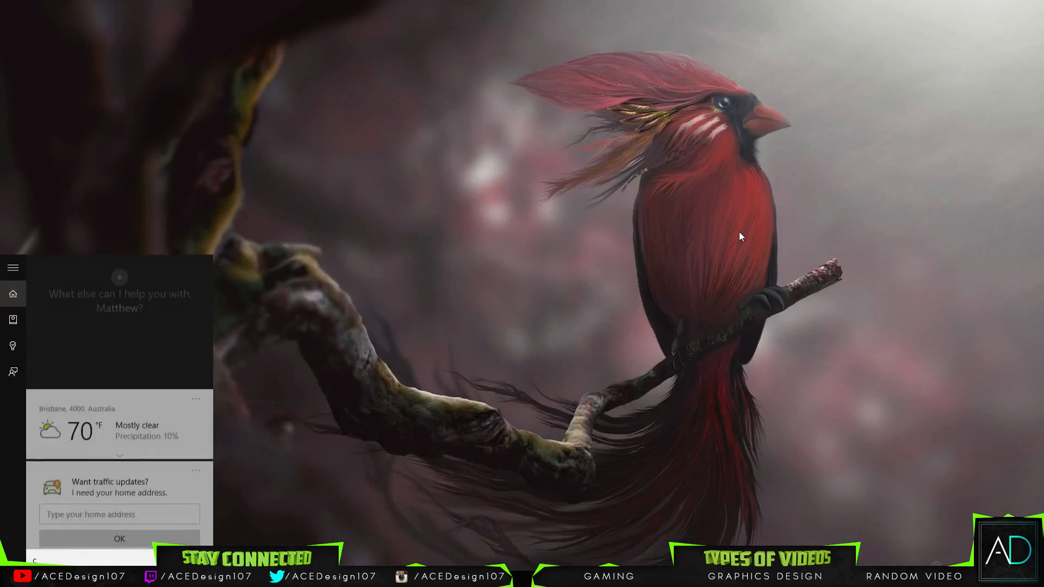
{"action": "type", "text": "cinema"}
{"action": "key", "text": "Return"}
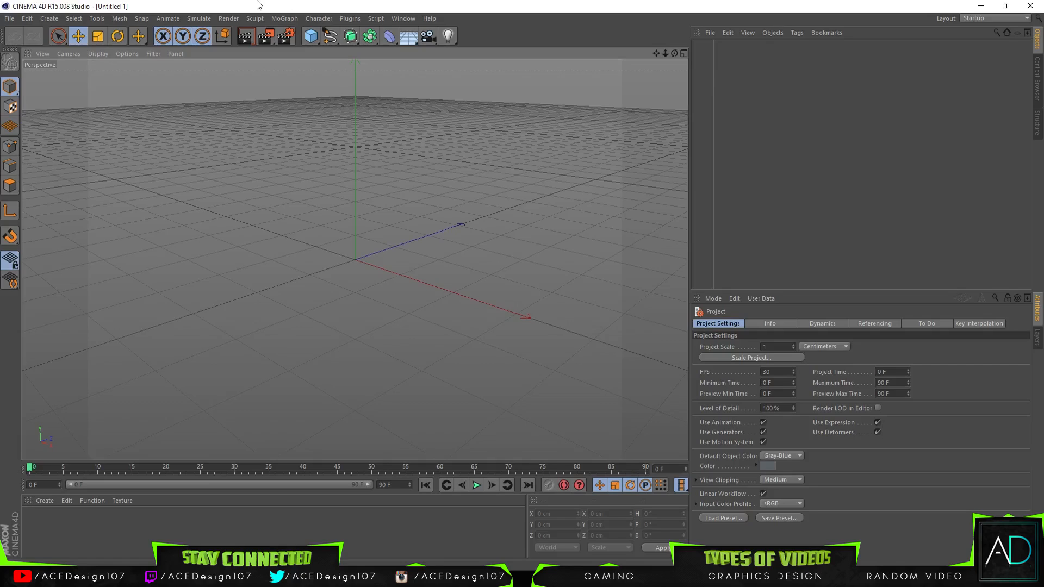
Step: Open the project Lightroom.c4d from the Zeld Twitter Header folder and dismiss the missing-plugin warning
{"action": "left_click", "coordinate": [9, 19]}
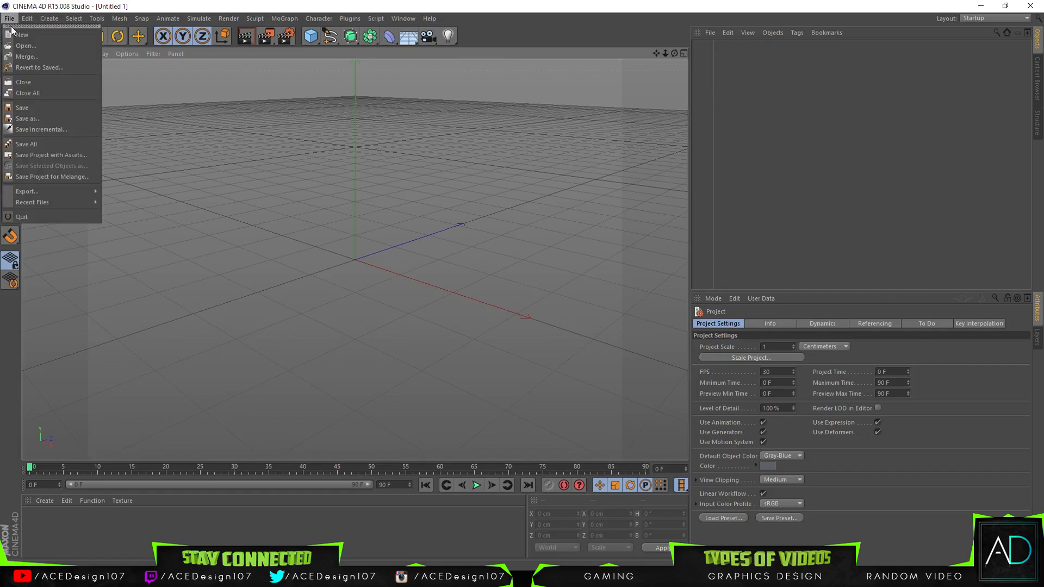
{"action": "left_click", "coordinate": [22, 44]}
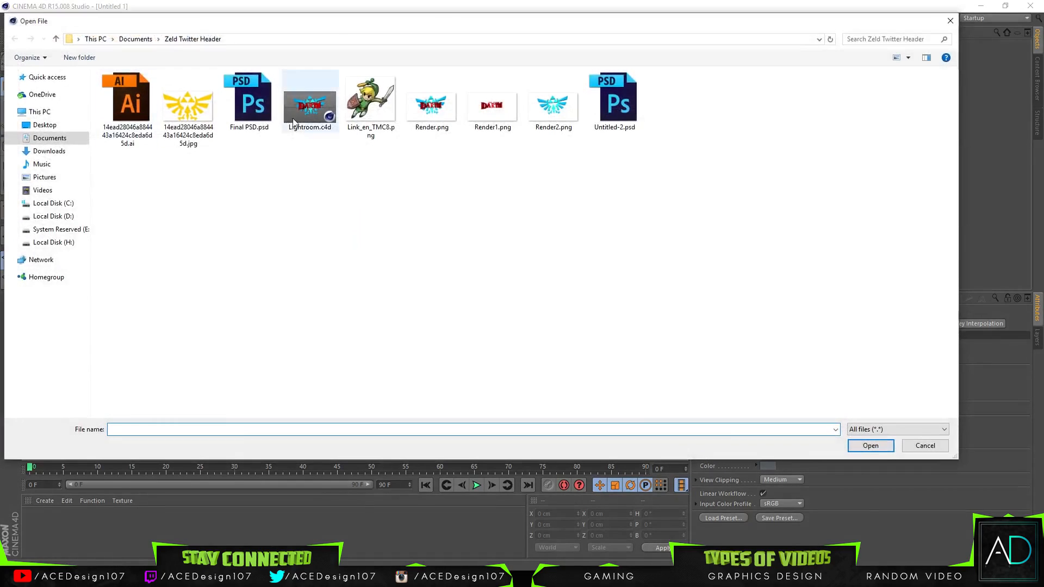
{"action": "double_click", "coordinate": [310, 105]}
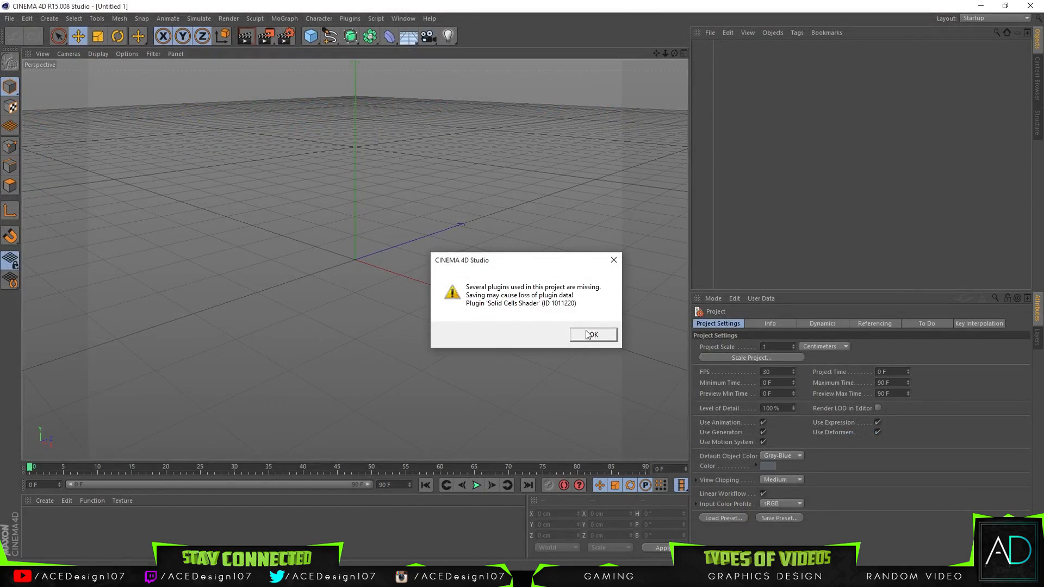
{"action": "left_click", "coordinate": [591, 335]}
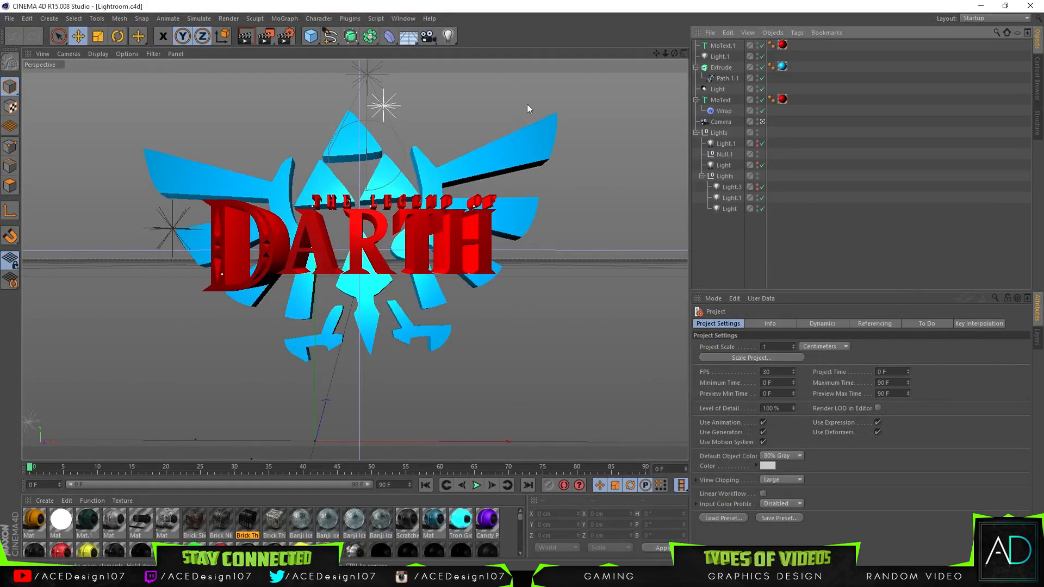
Step: Render a preview in the viewport and examine the object properties of the Darth text
{"action": "left_click", "coordinate": [245, 39]}
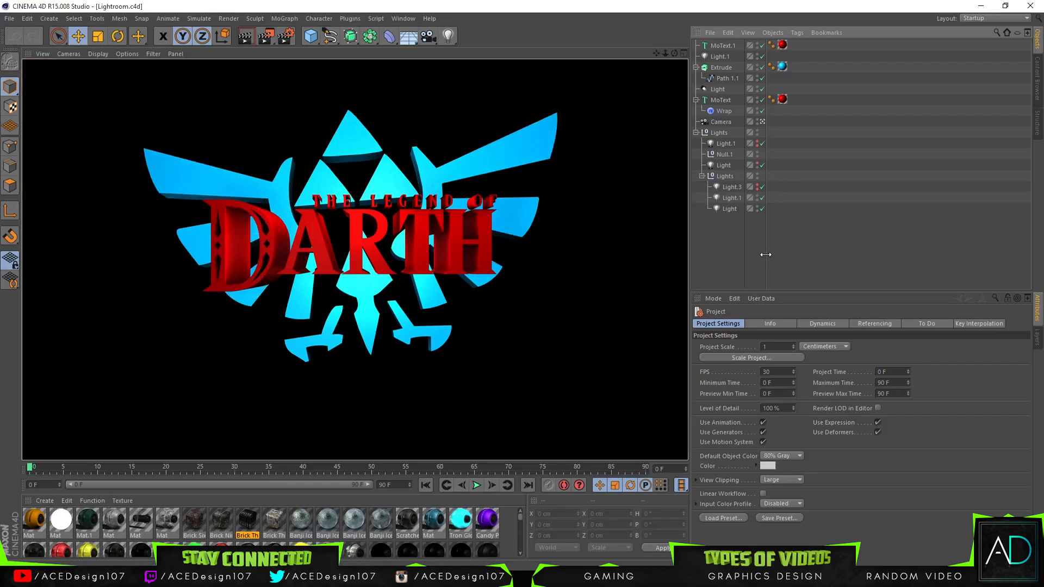
{"action": "left_click", "coordinate": [720, 100]}
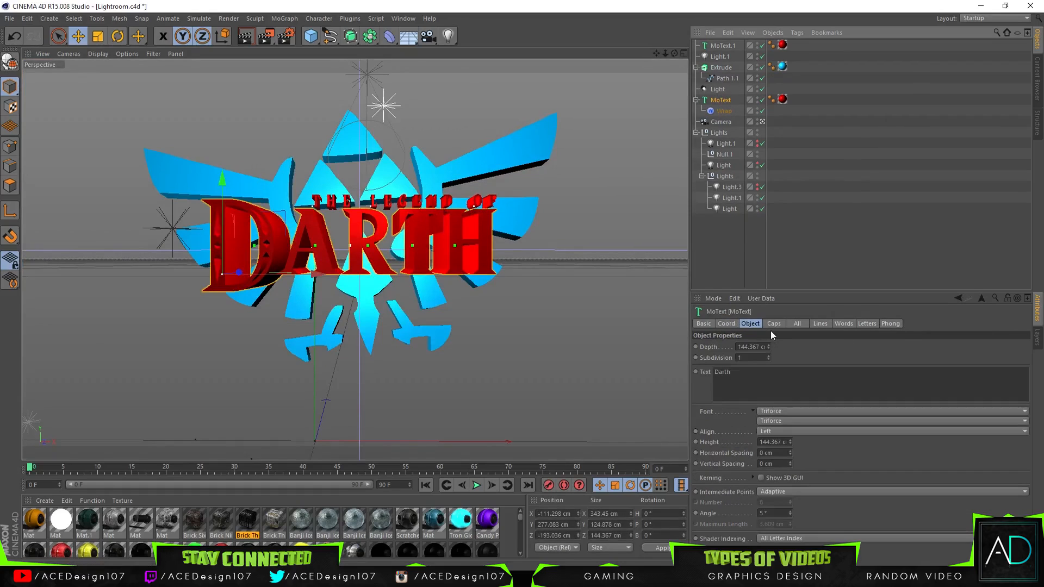
{"action": "left_click_drag", "start_coordinate": [745, 371], "coordinate": [714, 372]}
{"action": "left_click", "coordinate": [782, 244]}
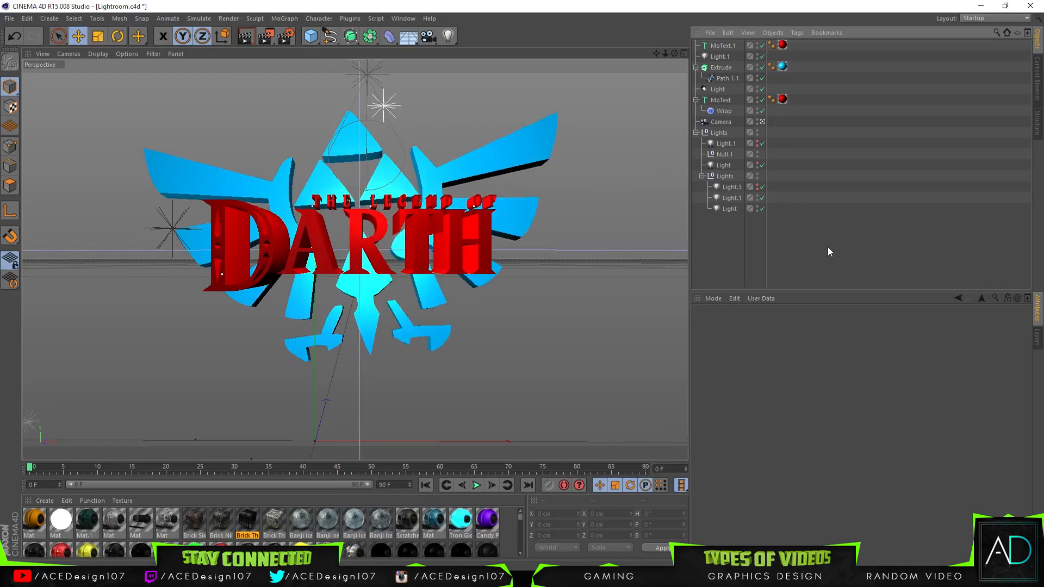
Step: Examine the properties of the logo's Extrude and path spline and of the Darth text's Wrap deformer
{"action": "left_click", "coordinate": [721, 68]}
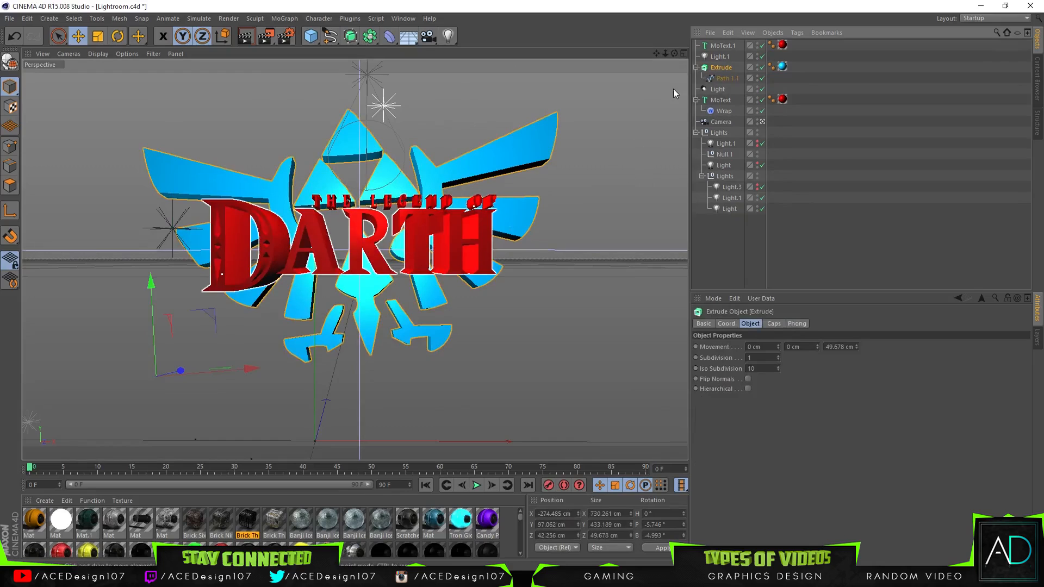
{"action": "left_click", "coordinate": [726, 78]}
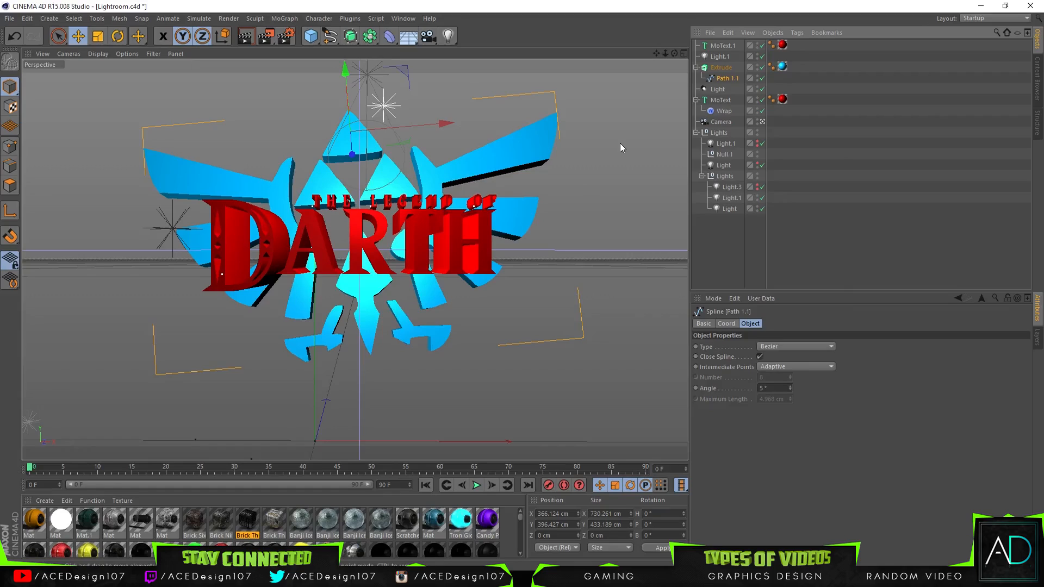
{"action": "left_click", "coordinate": [721, 100]}
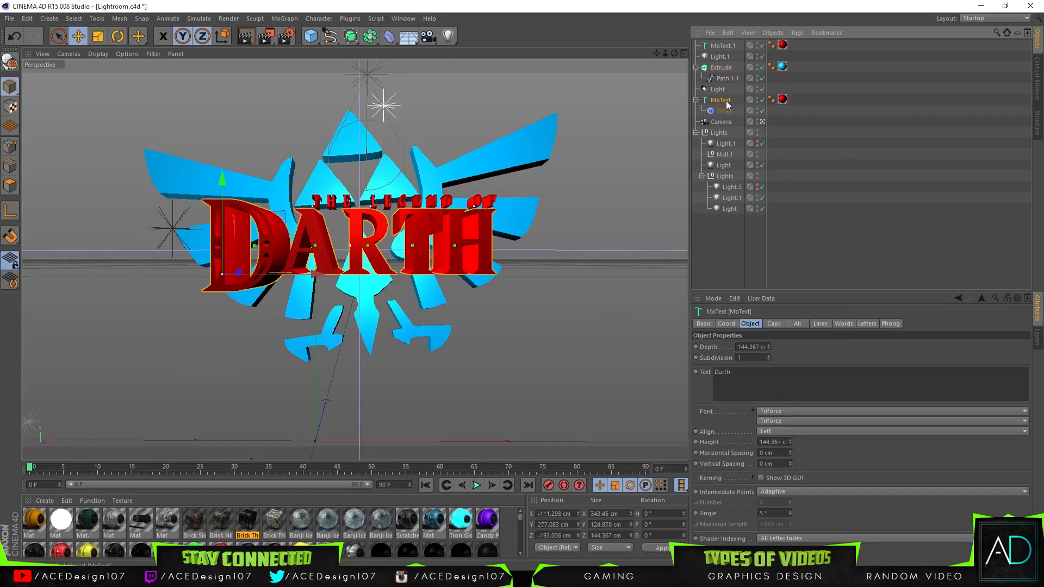
{"action": "left_click", "coordinate": [724, 111]}
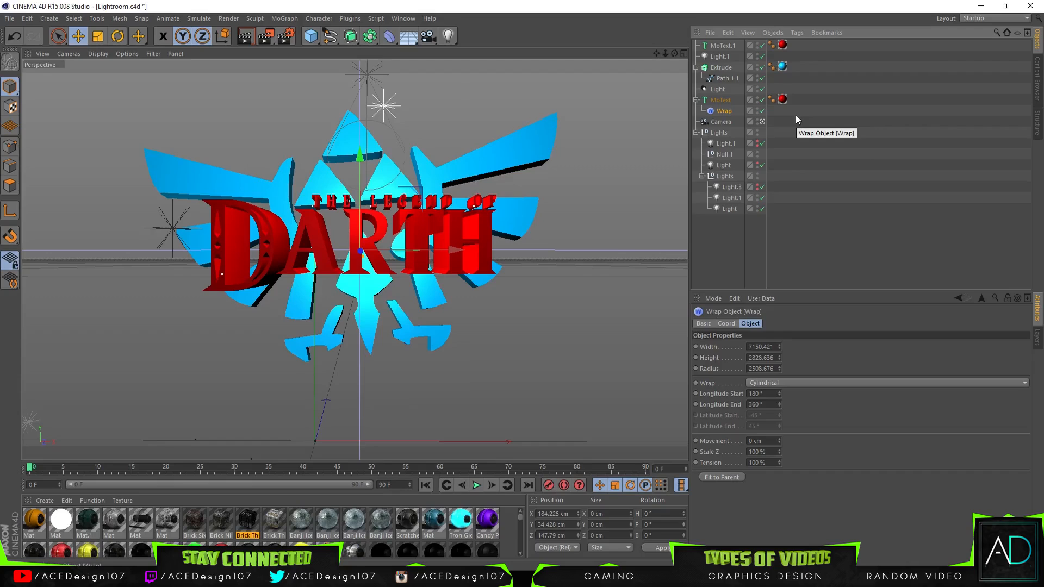
{"action": "left_click", "coordinate": [719, 261]}
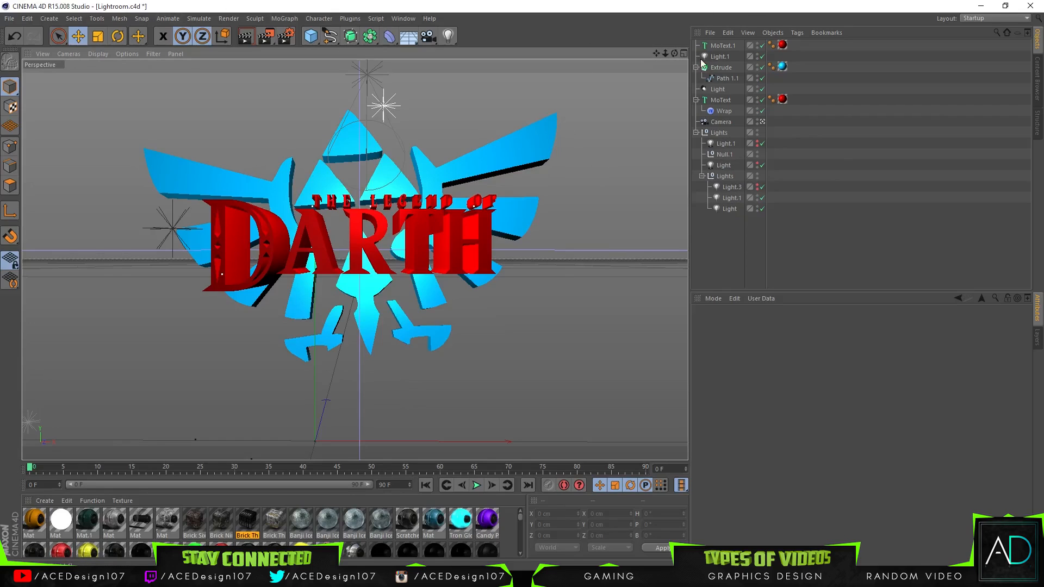
{"action": "left_click", "coordinate": [722, 47]}
{"action": "left_click", "coordinate": [710, 262]}
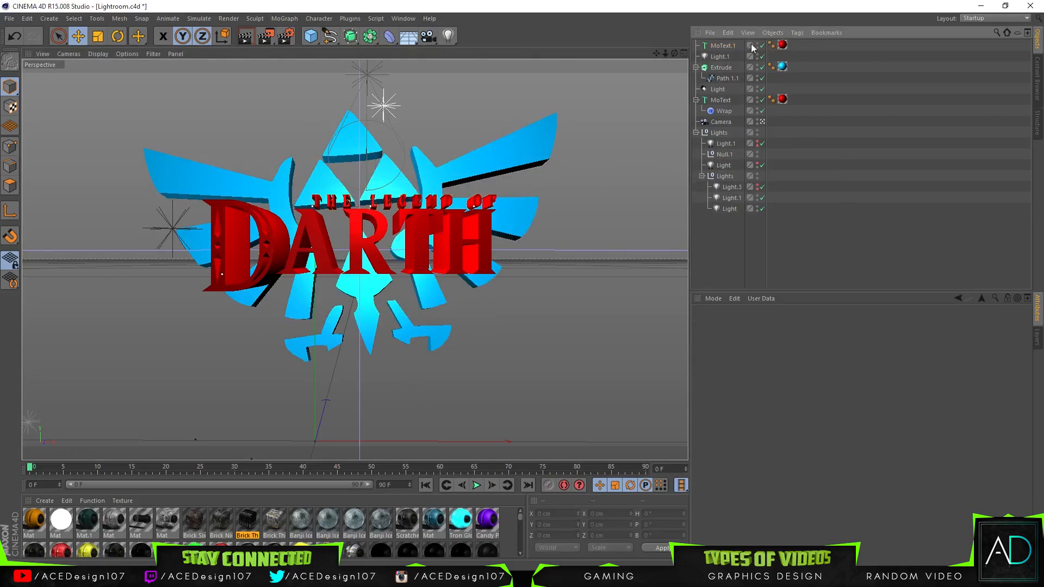
Step: Collapse the MoText and Extrude hierarchies in the object list
{"action": "left_click", "coordinate": [728, 109]}
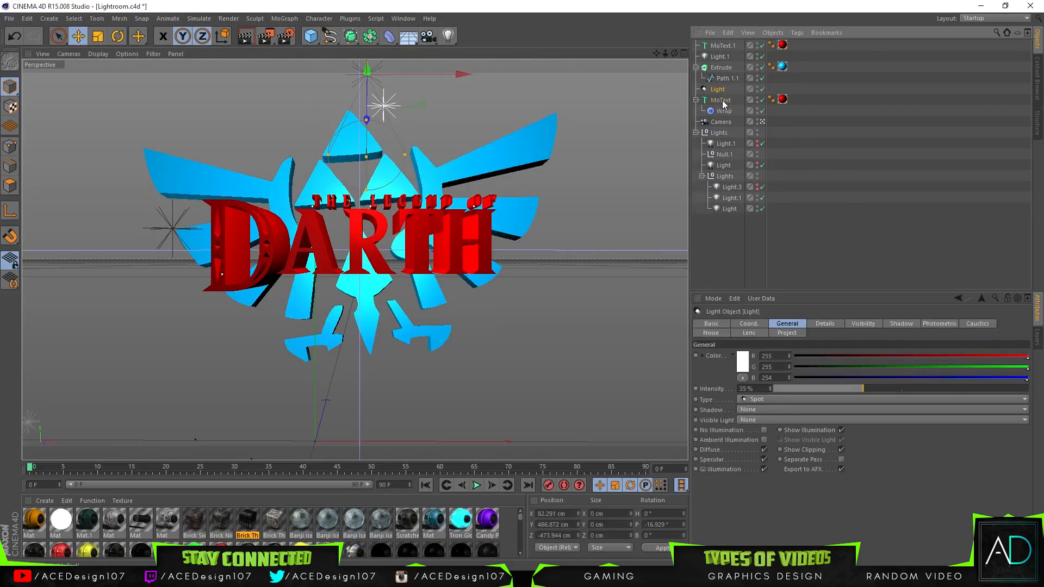
{"action": "left_click", "coordinate": [719, 103]}
{"action": "left_click", "coordinate": [696, 100]}
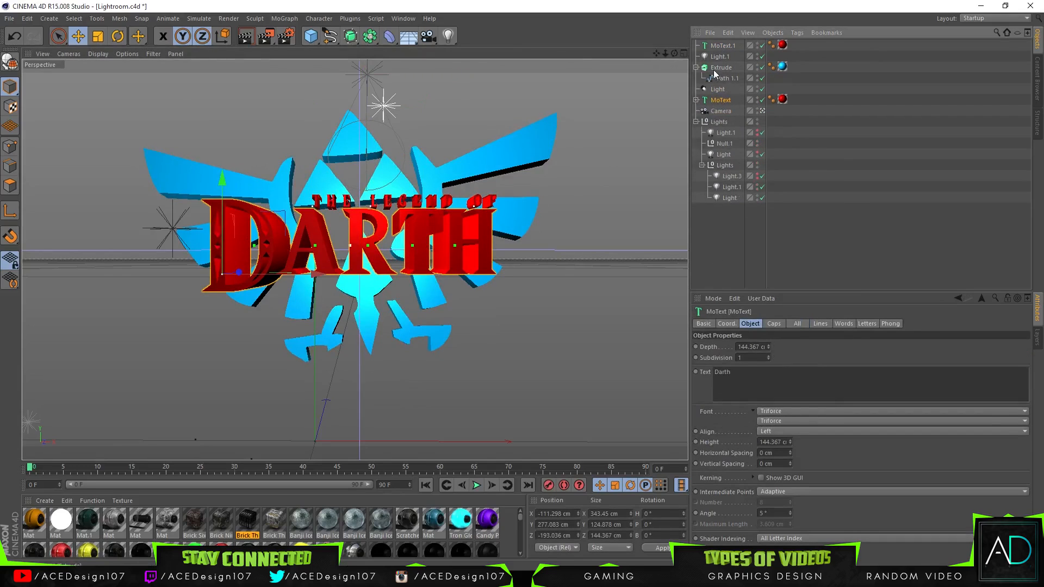
{"action": "left_click", "coordinate": [697, 68]}
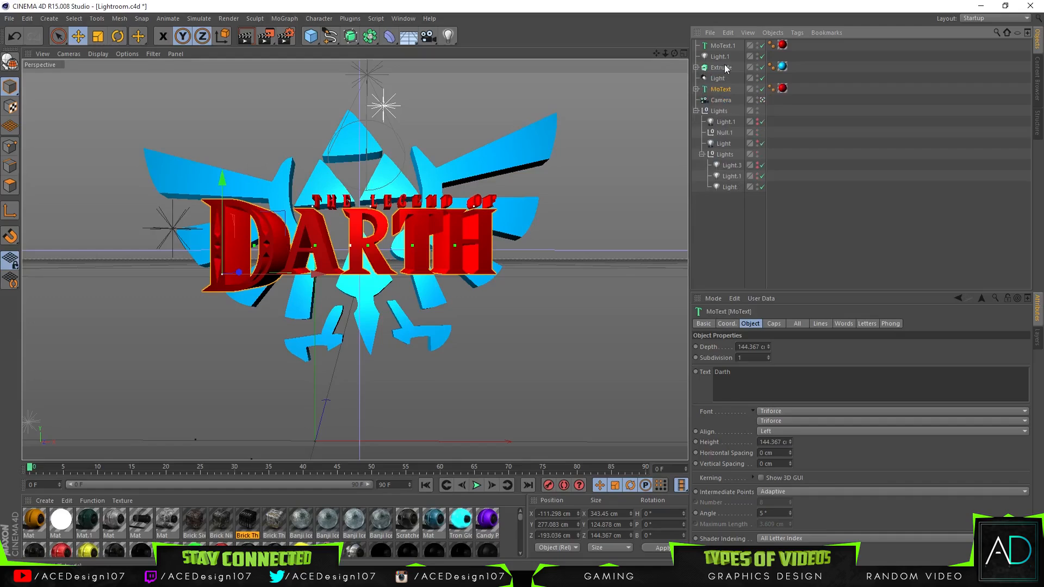
Step: Hide the Darth and The Legend Of text objects, leaving only the extruded logo shown
{"action": "left_click", "coordinate": [758, 87]}
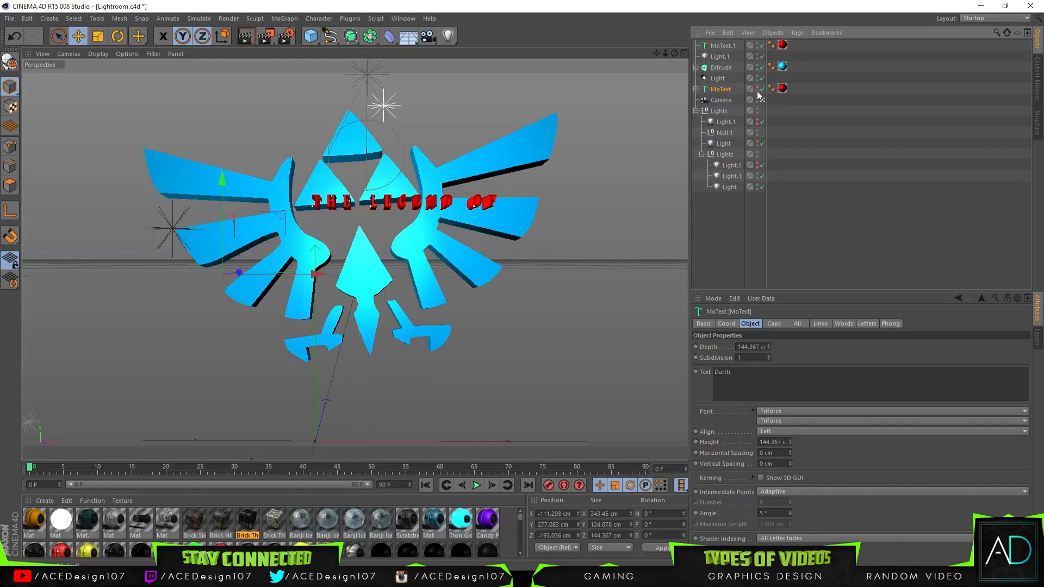
{"action": "left_click", "coordinate": [758, 66]}
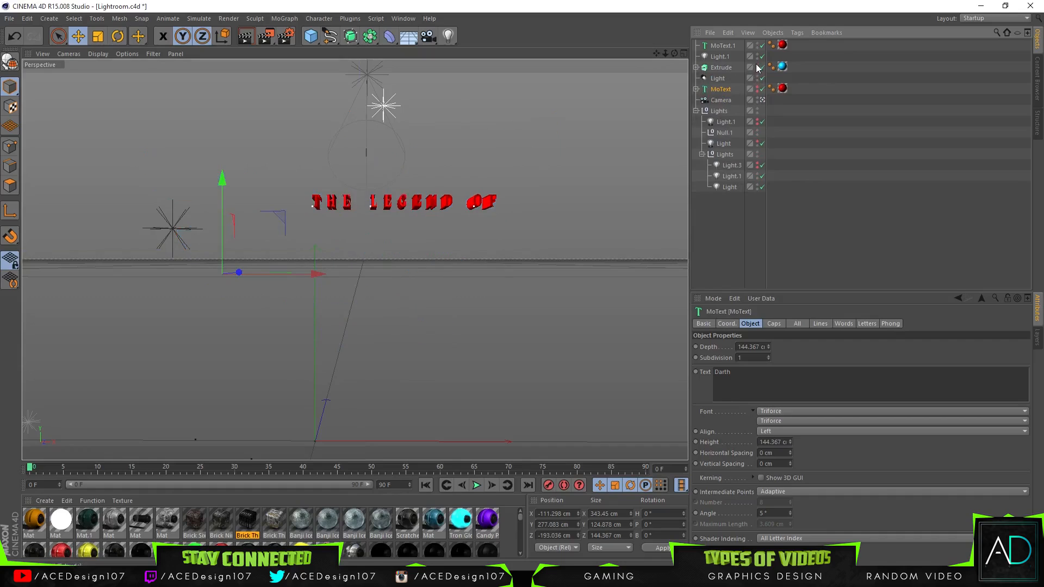
{"action": "left_click", "coordinate": [759, 66]}
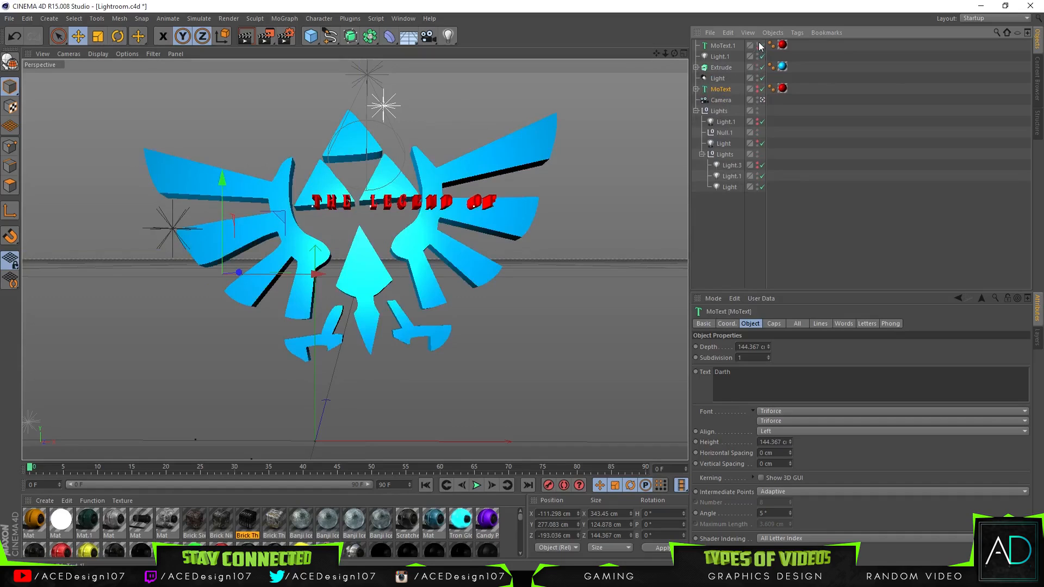
{"action": "left_click", "coordinate": [758, 43]}
Step: Browse for the render's save location and create and enter a Tutorial Files folder inside Zeld Twitter Header
{"action": "left_click", "coordinate": [285, 36]}
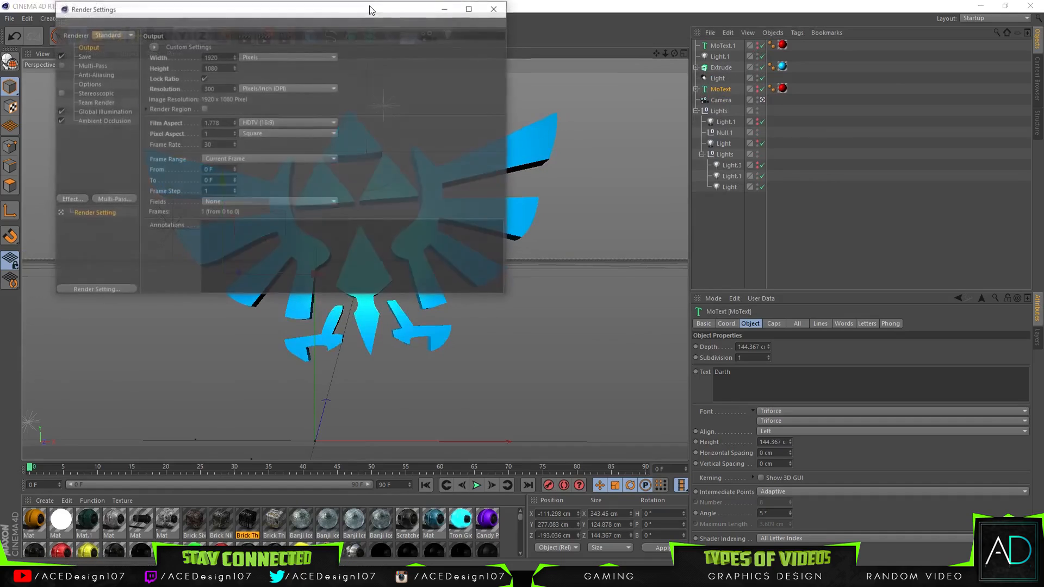
{"action": "left_click", "coordinate": [85, 56]}
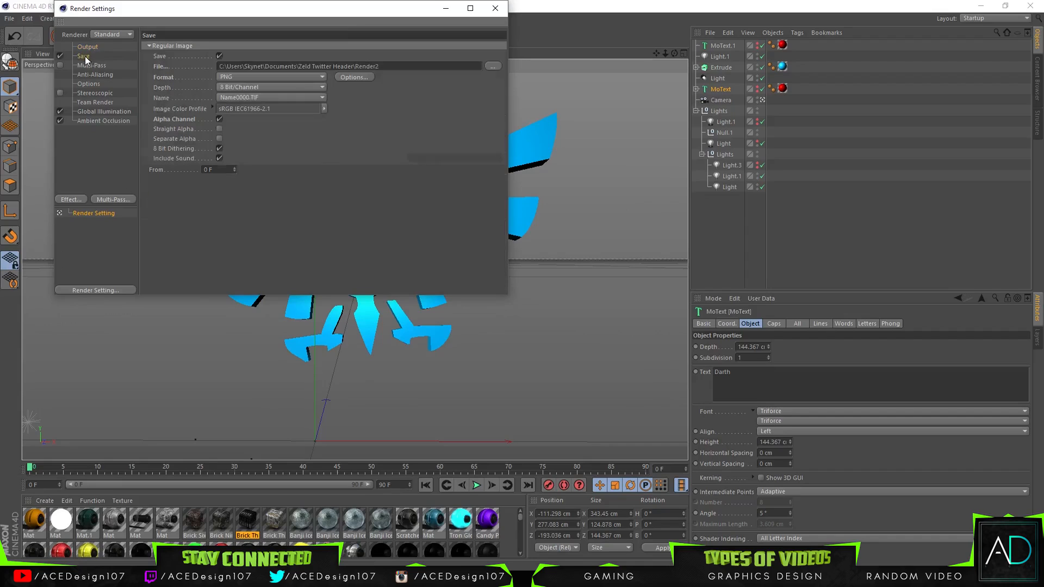
{"action": "left_click", "coordinate": [501, 63]}
{"action": "left_click", "coordinate": [135, 63]}
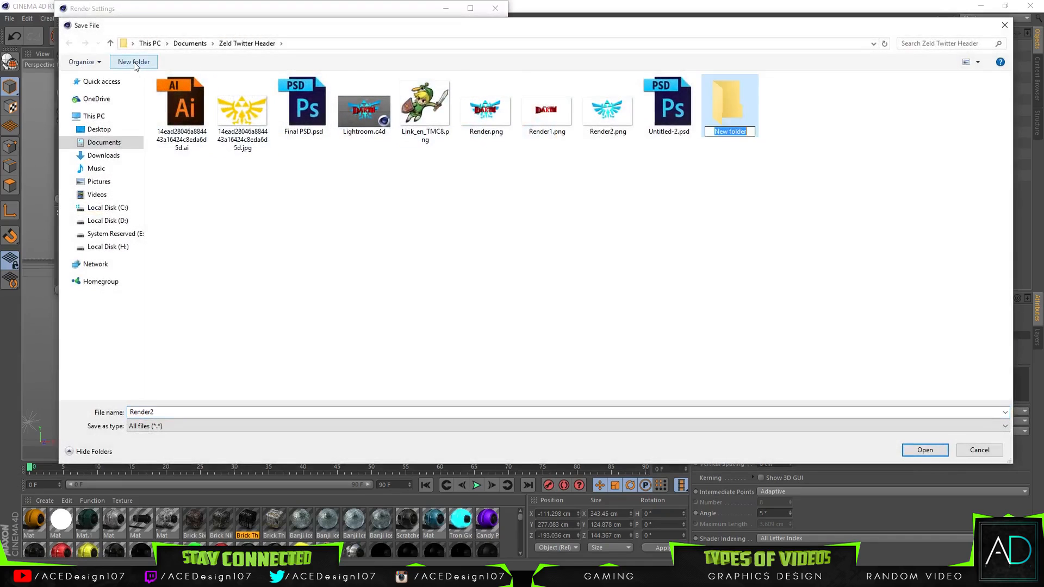
{"action": "type", "text": "Tutorial FIles"}
{"action": "key", "text": "Return"}
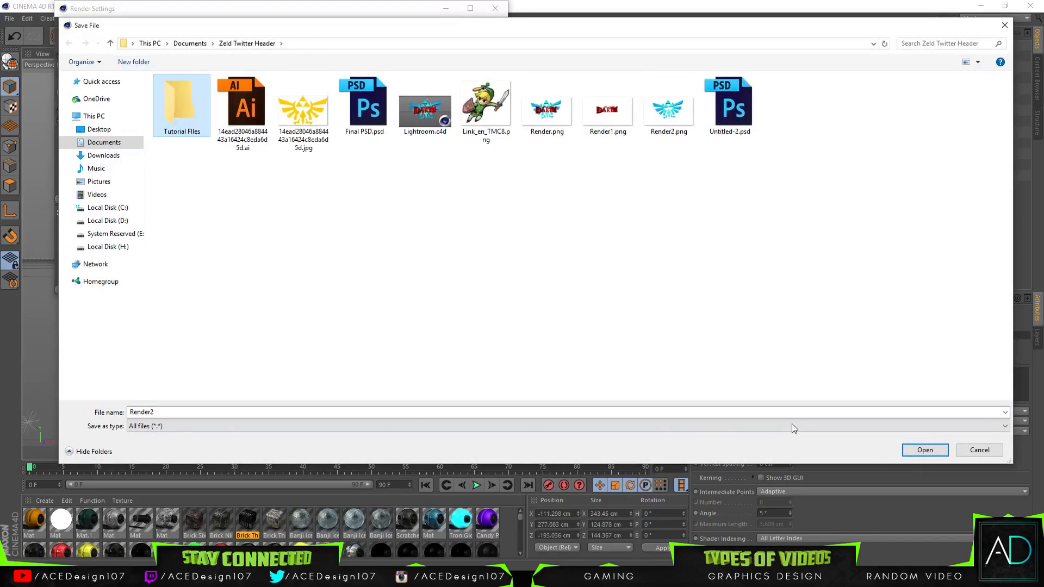
{"action": "left_click", "coordinate": [922, 450]}
Step: Create a Render subfolder inside Tutorial Files and set the output file there to Logo Render
{"action": "left_click", "coordinate": [127, 63]}
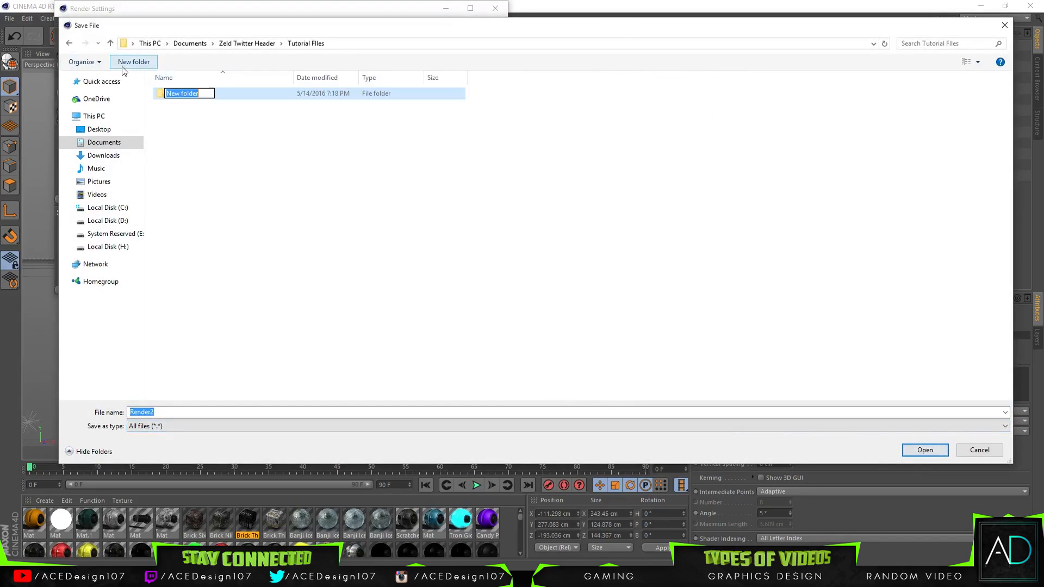
{"action": "type", "text": "Render"}
{"action": "key", "text": "Return"}
{"action": "key", "text": "Return"}
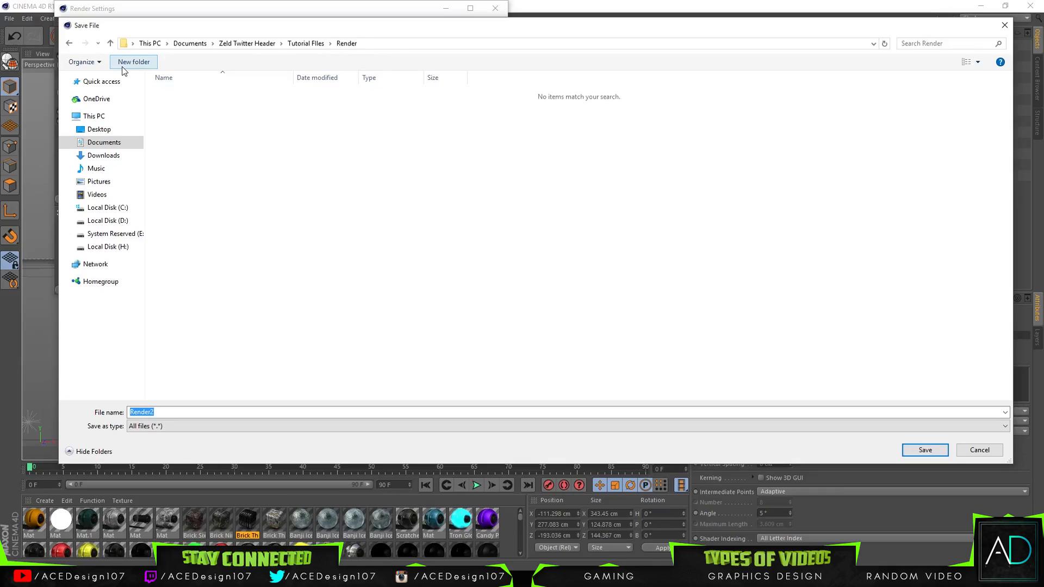
{"action": "type", "text": "Logo Render"}
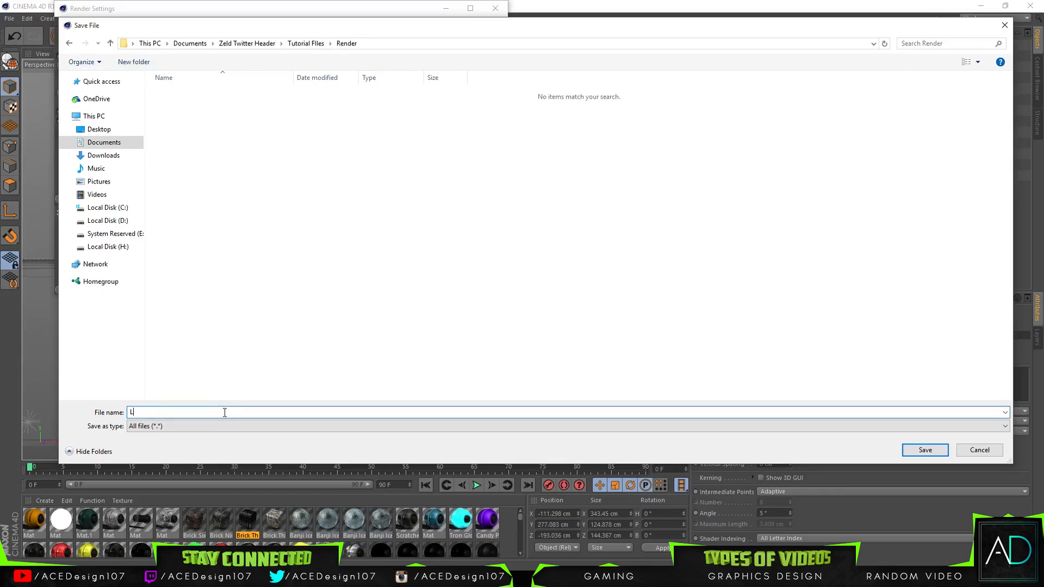
{"action": "key", "text": "Return"}
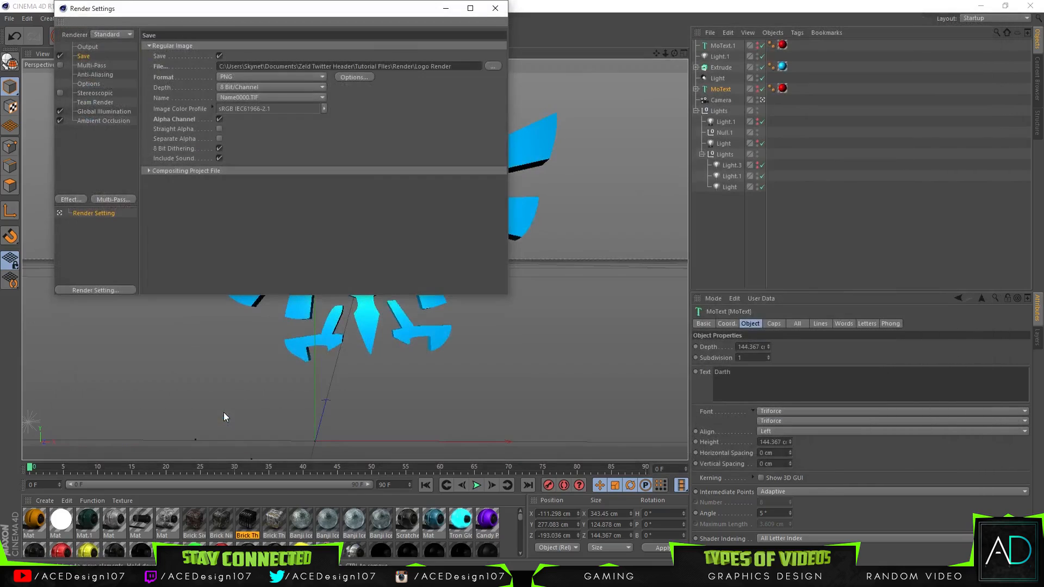
Step: Check the output size in the render settings and render the logo to the Picture Viewer
{"action": "left_click", "coordinate": [86, 47]}
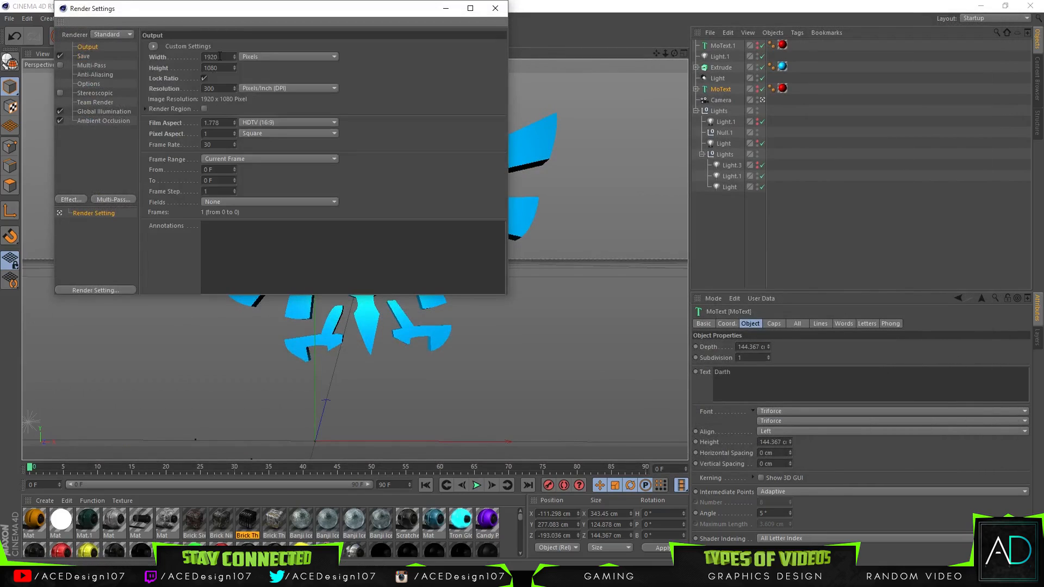
{"action": "left_click", "coordinate": [495, 8]}
{"action": "left_click", "coordinate": [266, 36]}
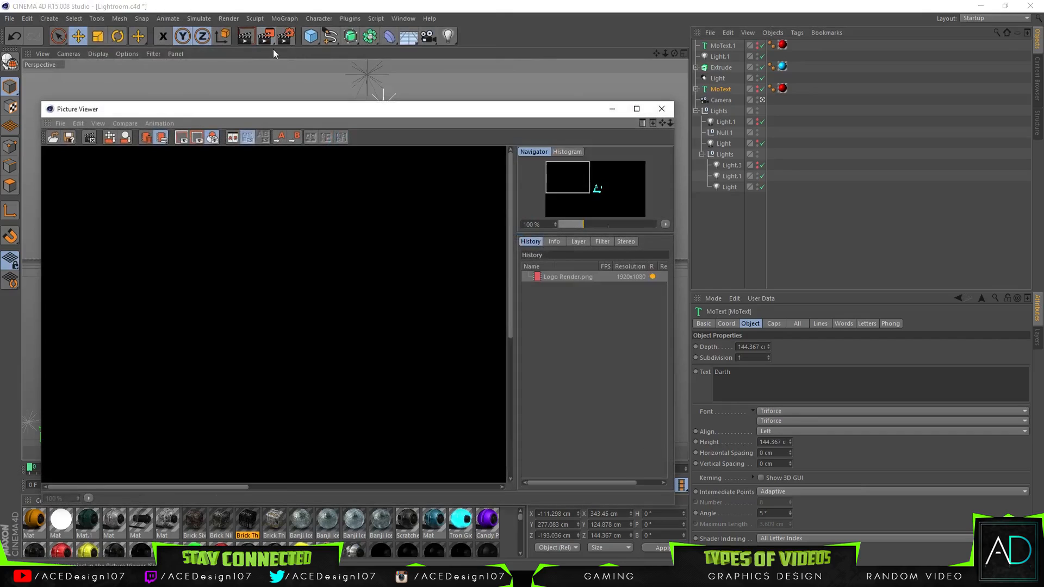
{"action": "double_click", "coordinate": [392, 113]}
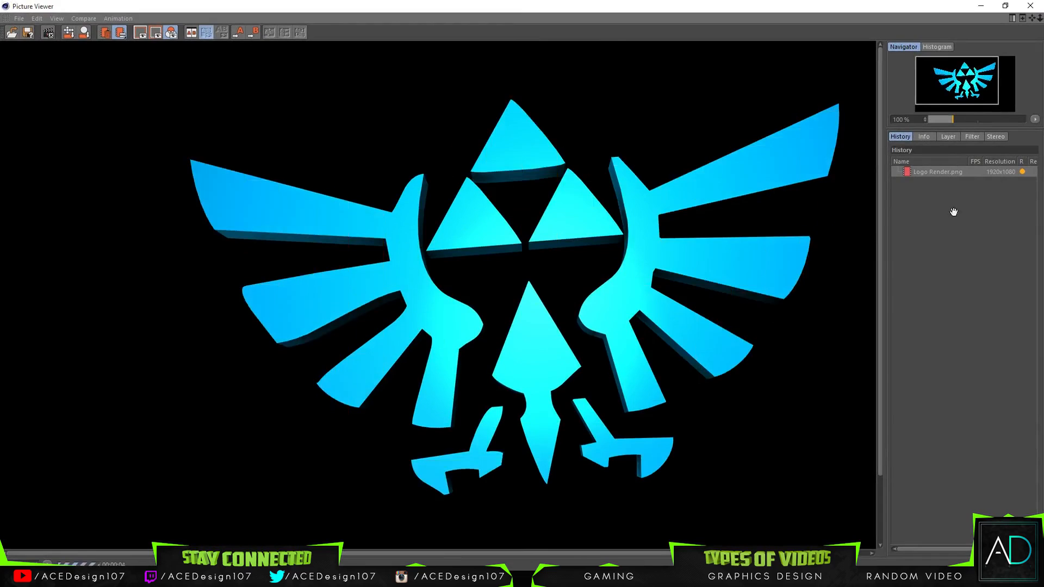
{"action": "left_click", "coordinate": [1031, 6]}
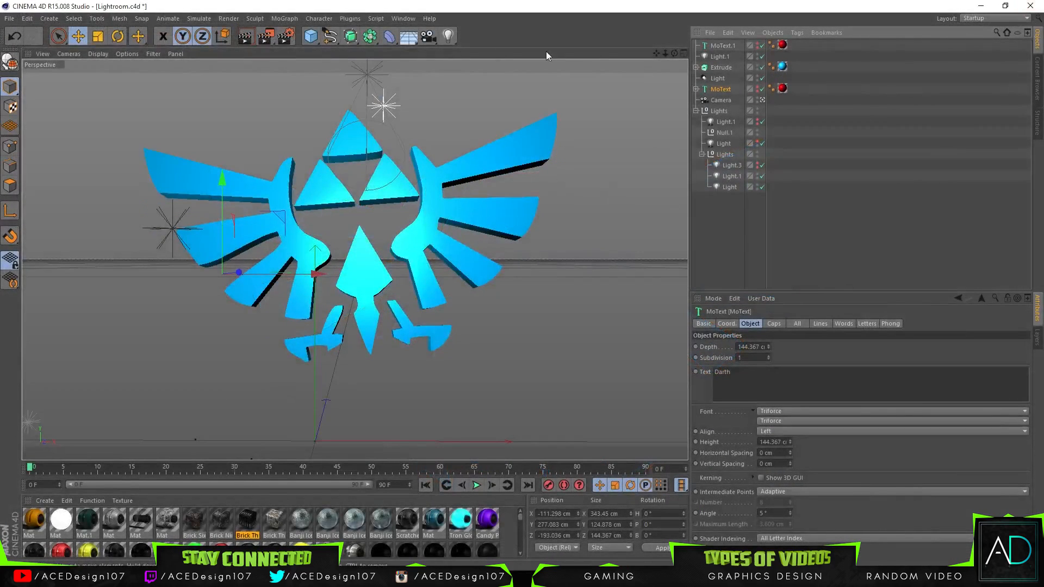
Step: Show the Darth and The Legend Of text objects again and hide the extruded logo
{"action": "left_click", "coordinate": [758, 87]}
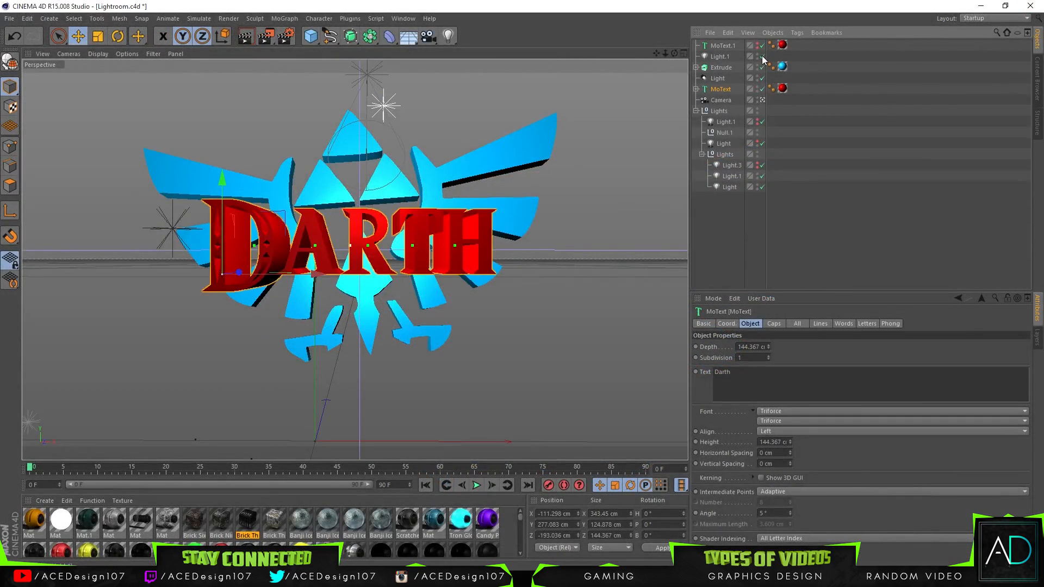
{"action": "left_click", "coordinate": [757, 45]}
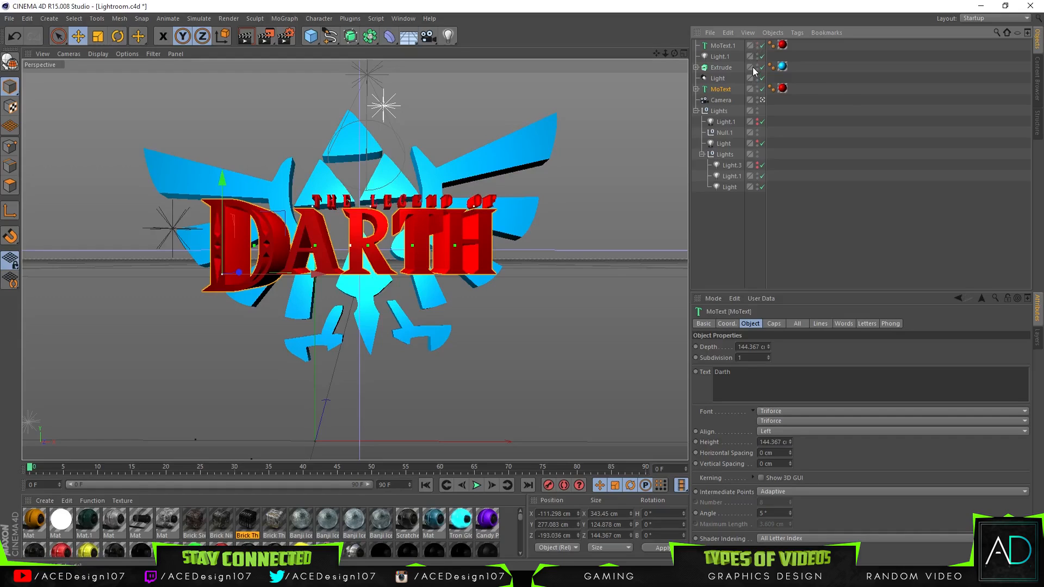
{"action": "left_click", "coordinate": [758, 65]}
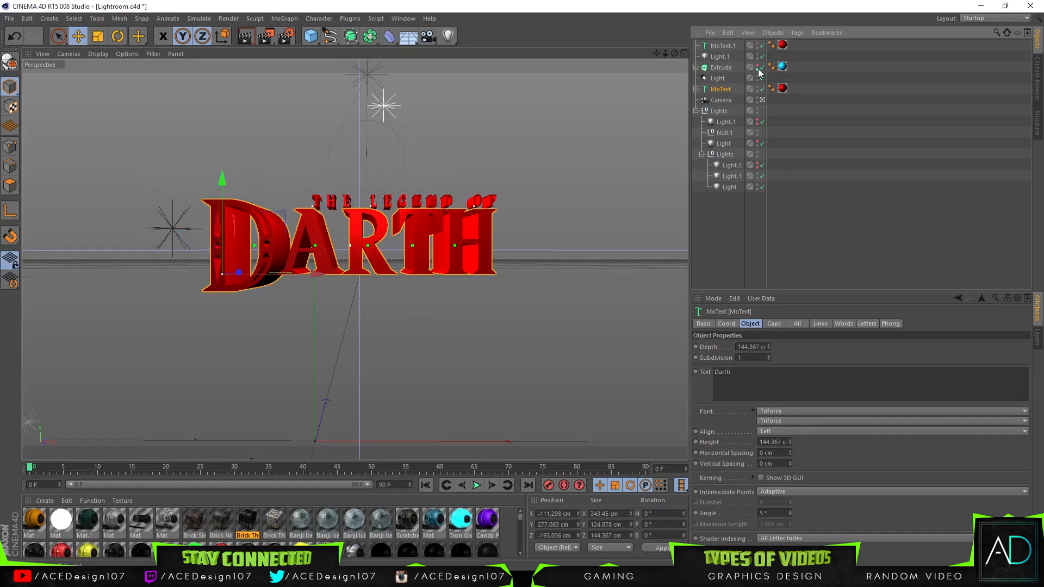
Step: Rename the extruded object Logo, the Darth text object Main Text, and The Legend Of text object Text
{"action": "double_click", "coordinate": [723, 67]}
{"action": "type", "text": "Logo"}
{"action": "key", "text": "Return"}
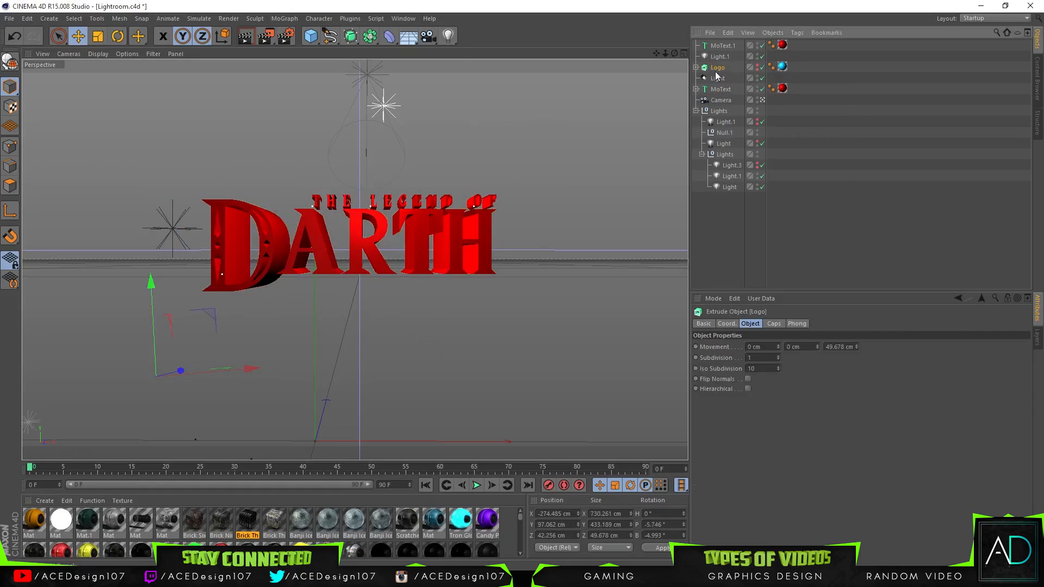
{"action": "double_click", "coordinate": [720, 89]}
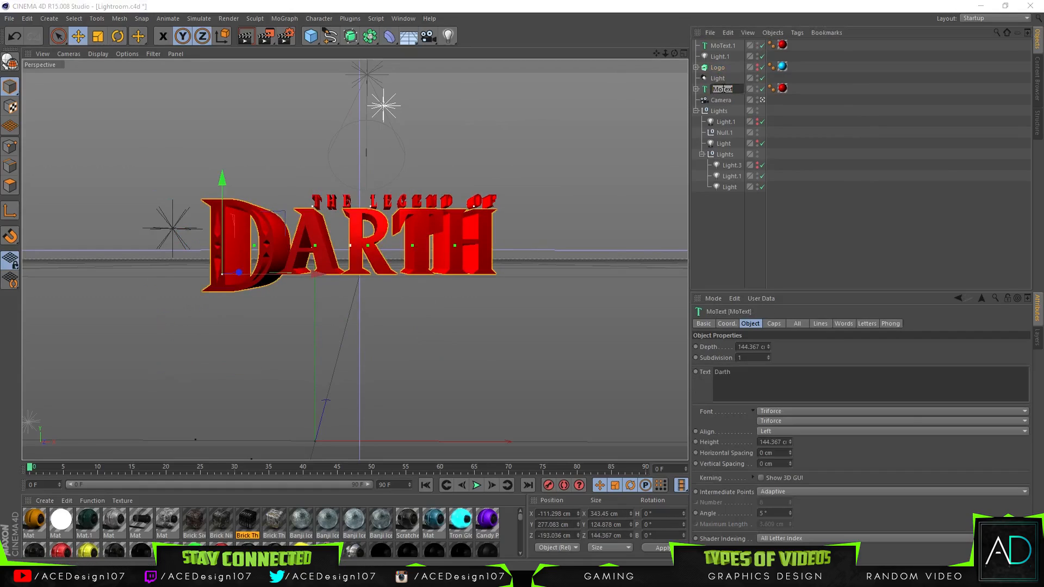
{"action": "type", "text": "Main Text"}
{"action": "key", "text": "Return"}
{"action": "double_click", "coordinate": [724, 46]}
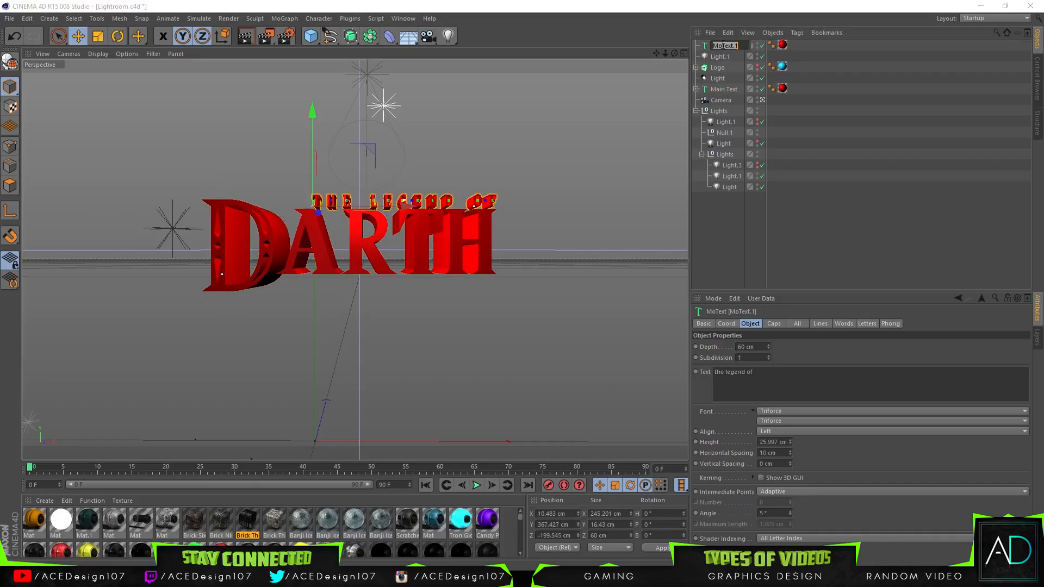
{"action": "type", "text": "Text"}
{"action": "key", "text": "Return"}
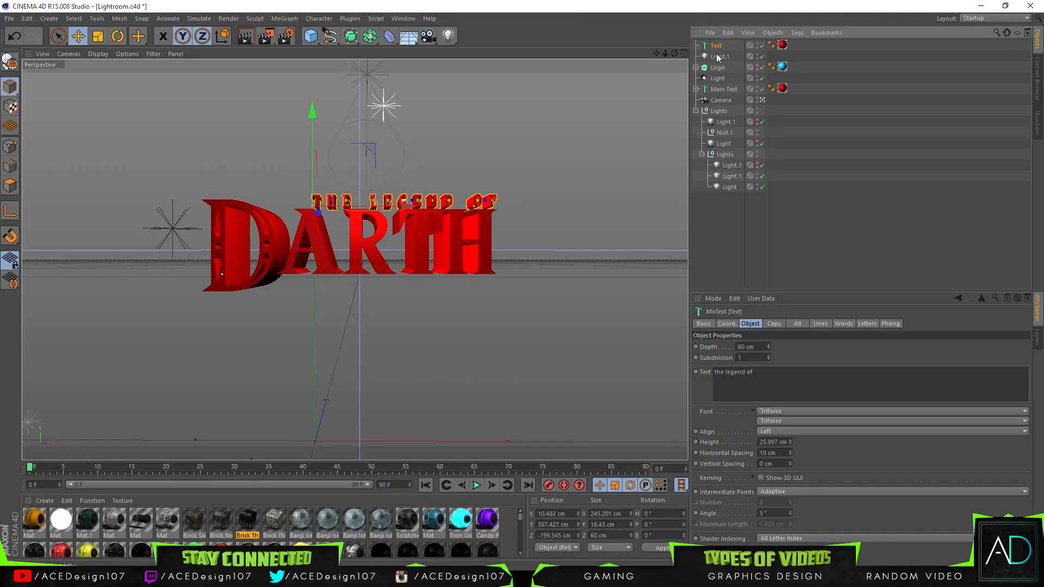
Step: Collapse the Lights group and frame the red text larger in the perspective view for rendering
{"action": "left_click", "coordinate": [720, 57]}
{"action": "left_click", "coordinate": [696, 111]}
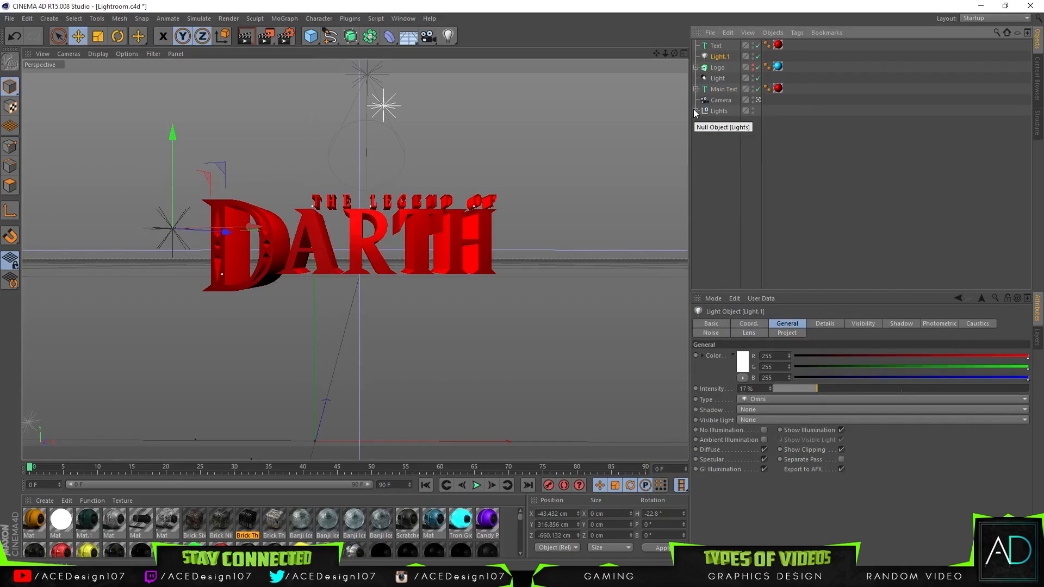
{"action": "scroll", "coordinate": [693, 109], "scroll_direction": "down", "scroll_amount": 3}
{"action": "key", "text": "ctrl+z"}
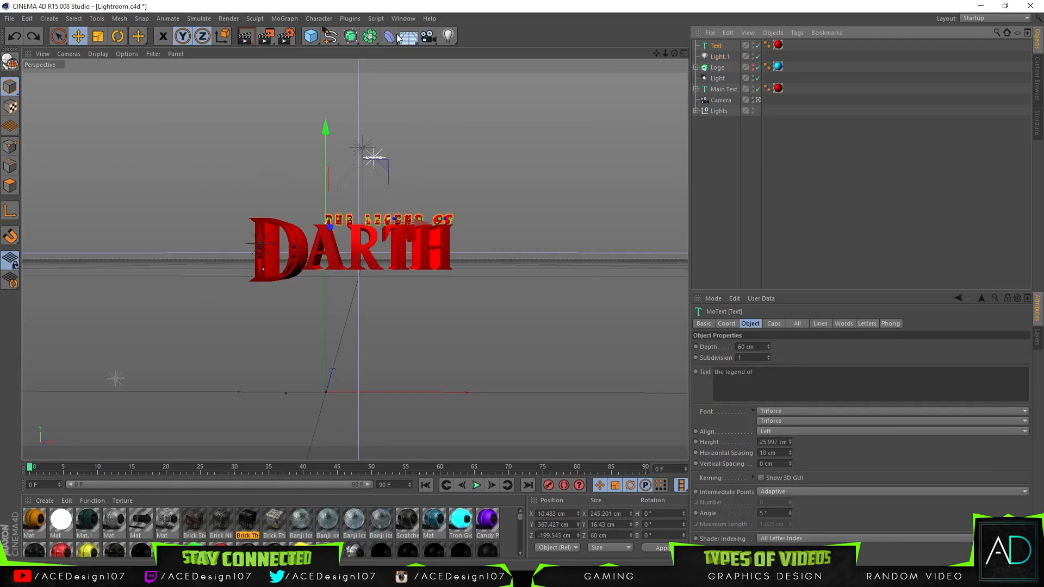
{"action": "left_click", "coordinate": [771, 200]}
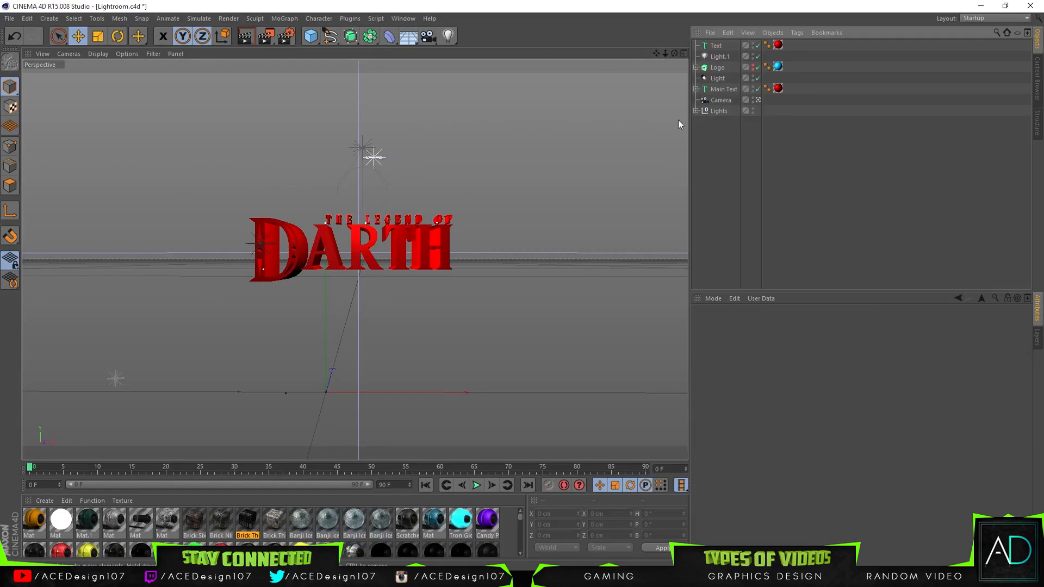
{"action": "left_click", "coordinate": [758, 100]}
{"action": "left_click", "coordinate": [758, 100]}
{"action": "mouse_move", "coordinate": [664, 54]}
{"action": "left_mouse_down"}
{"action": "mouse_move", "coordinate": [696, 53]}
{"action": "mouse_move", "coordinate": [665, 56]}
{"action": "left_mouse_up"}
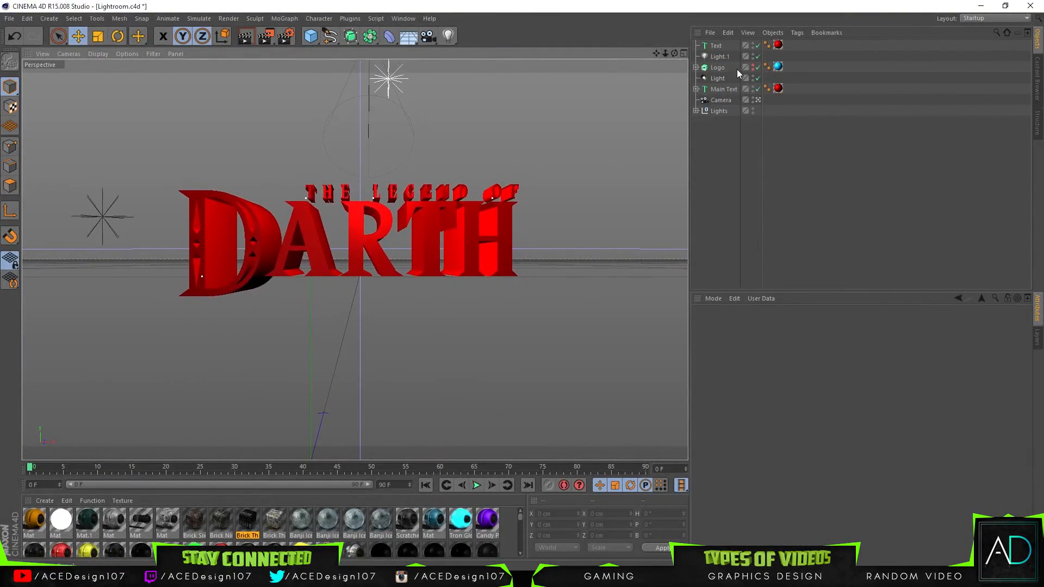
{"action": "left_click", "coordinate": [753, 66]}
{"action": "left_click", "coordinate": [753, 65]}
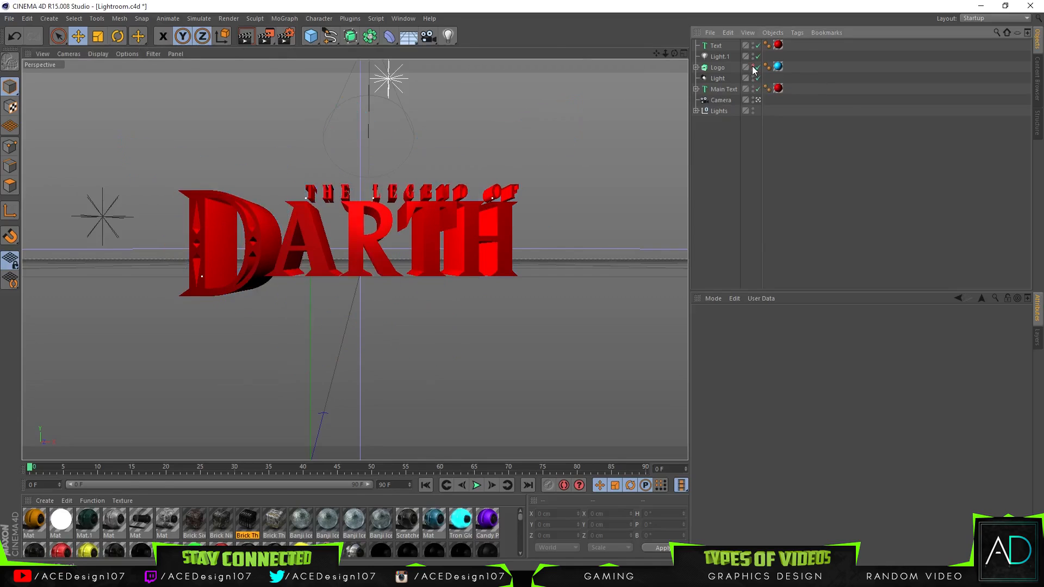
Step: Set the render's output file to Text Render in the Render folder
{"action": "left_click", "coordinate": [285, 37]}
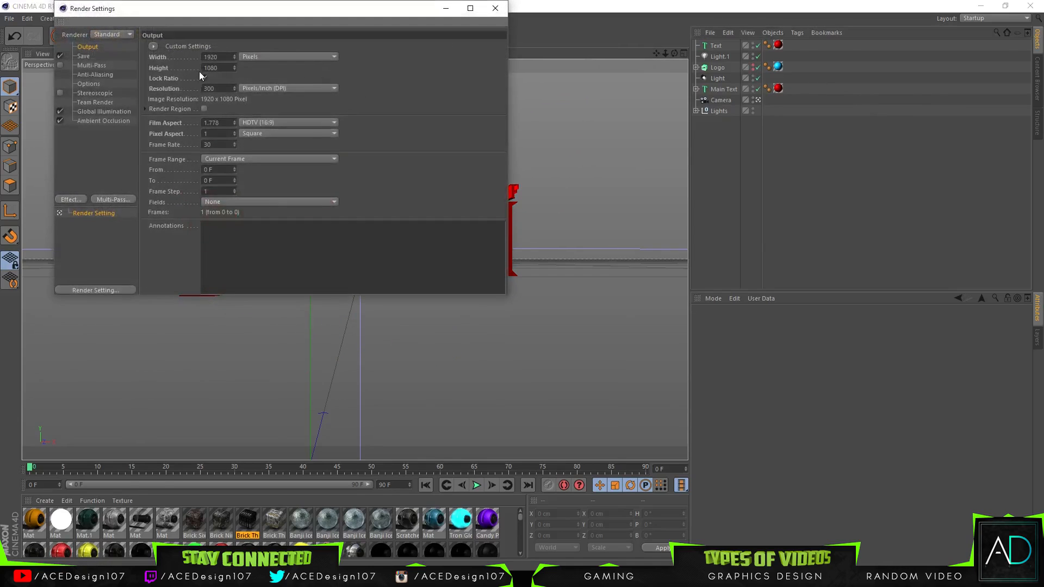
{"action": "left_click", "coordinate": [84, 56]}
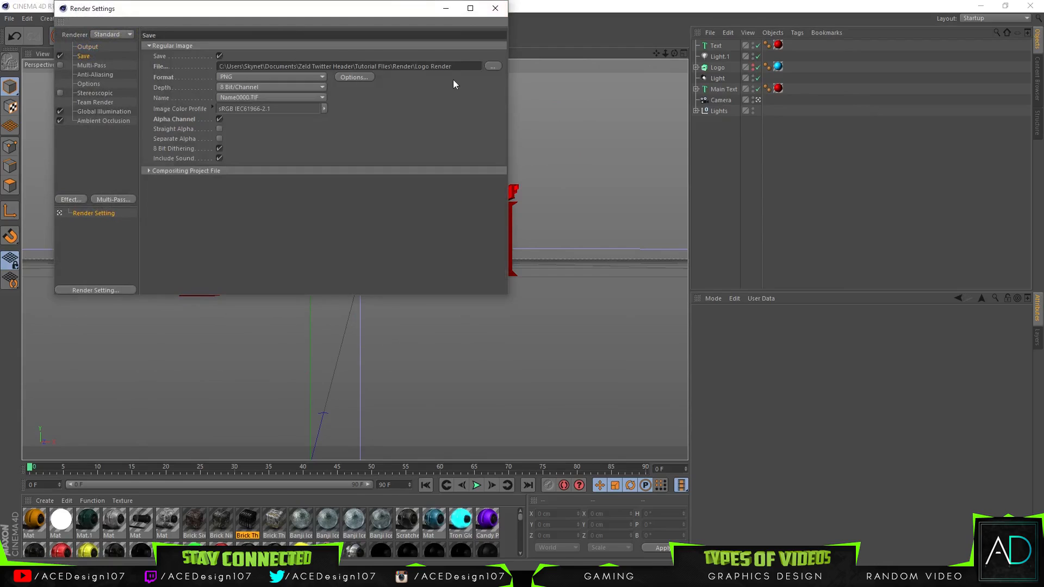
{"action": "left_click", "coordinate": [493, 66]}
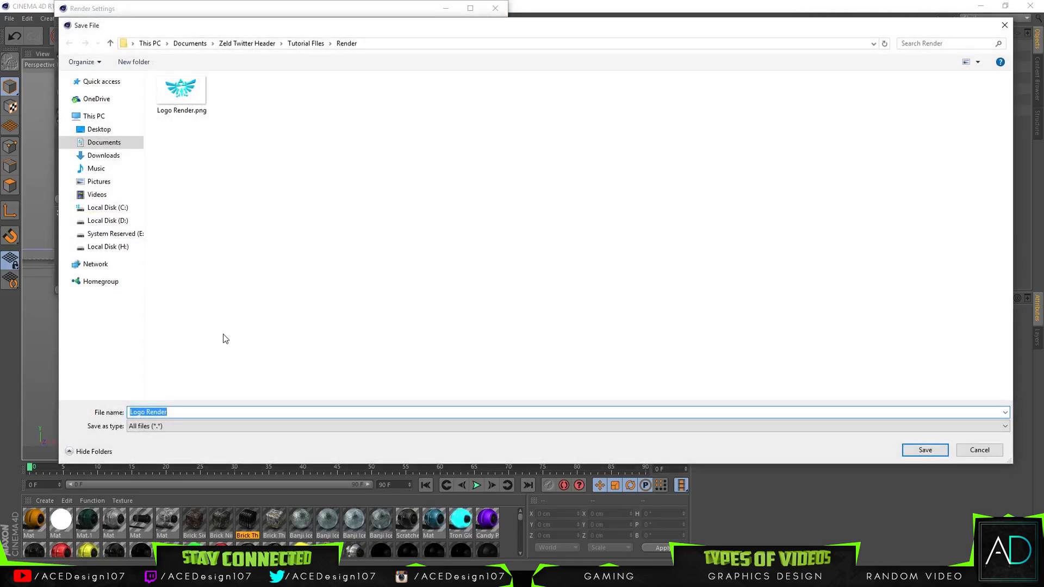
{"action": "type", "text": "Text Render"}
{"action": "key", "text": "Return"}
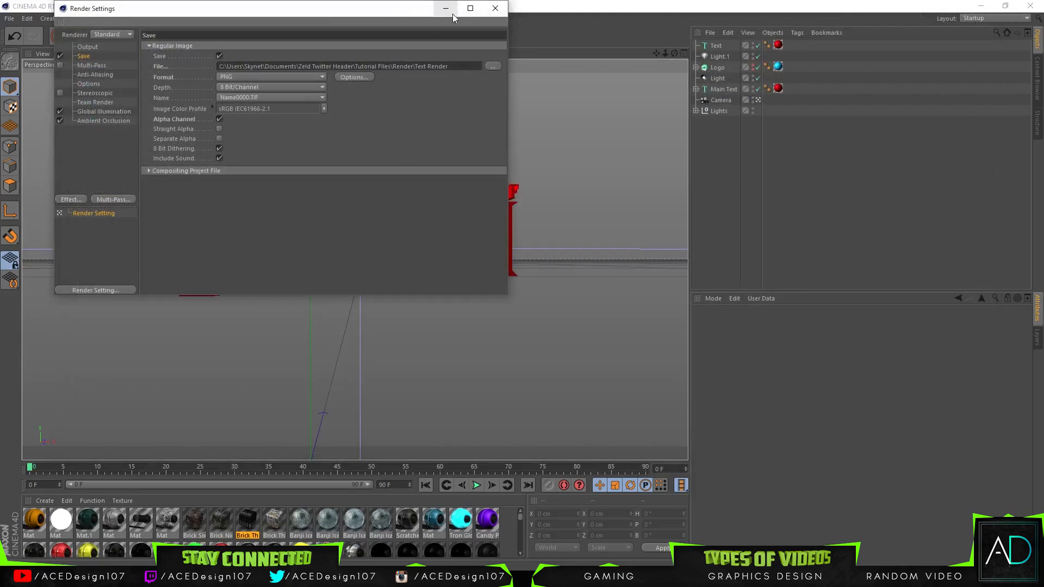
Step: Check the output size in the render settings, then render the text to the Picture Viewer and close the viewer
{"action": "left_click", "coordinate": [97, 48]}
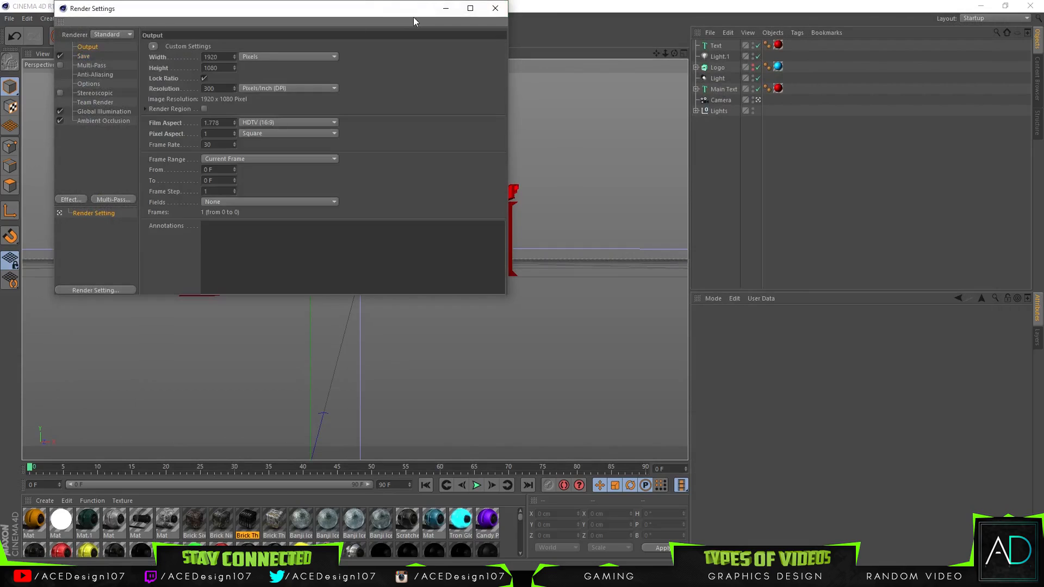
{"action": "left_click", "coordinate": [493, 9]}
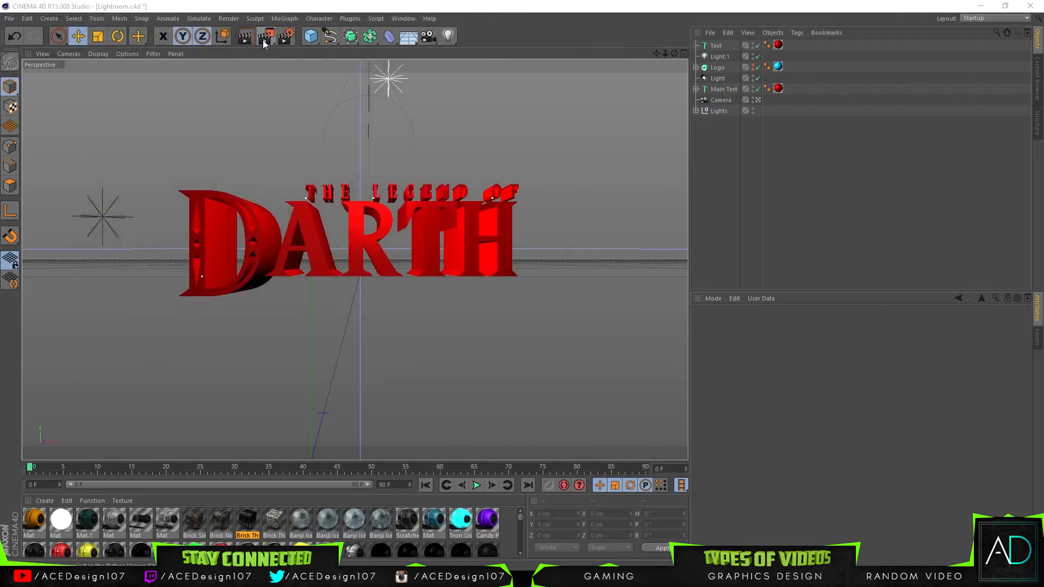
{"action": "left_click", "coordinate": [264, 41]}
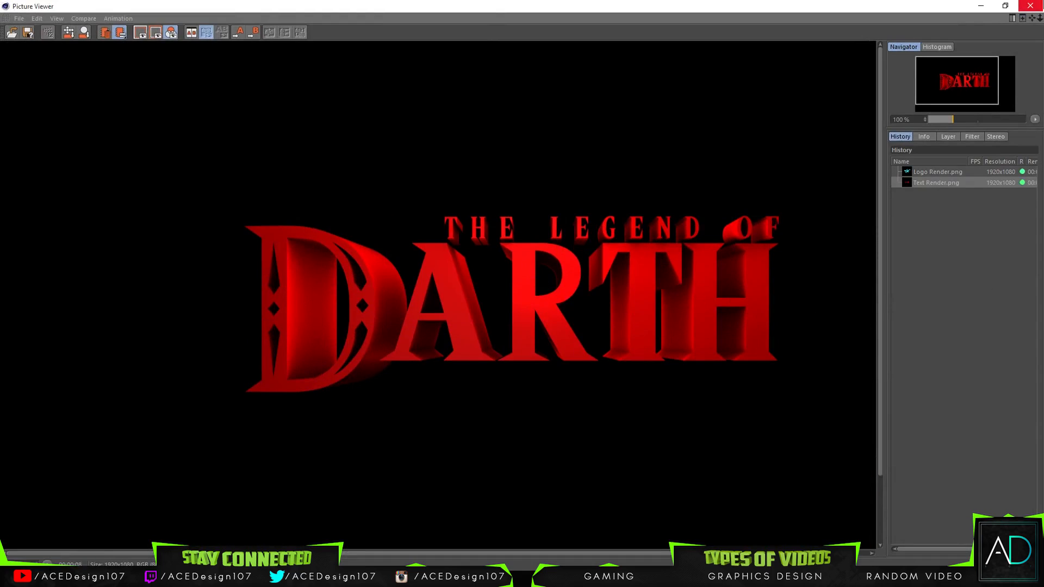
{"action": "left_click", "coordinate": [1030, 5]}
Step: Switch to Photoshop through a system search and close organicx.psd without saving its changes
{"action": "key", "text": "super"}
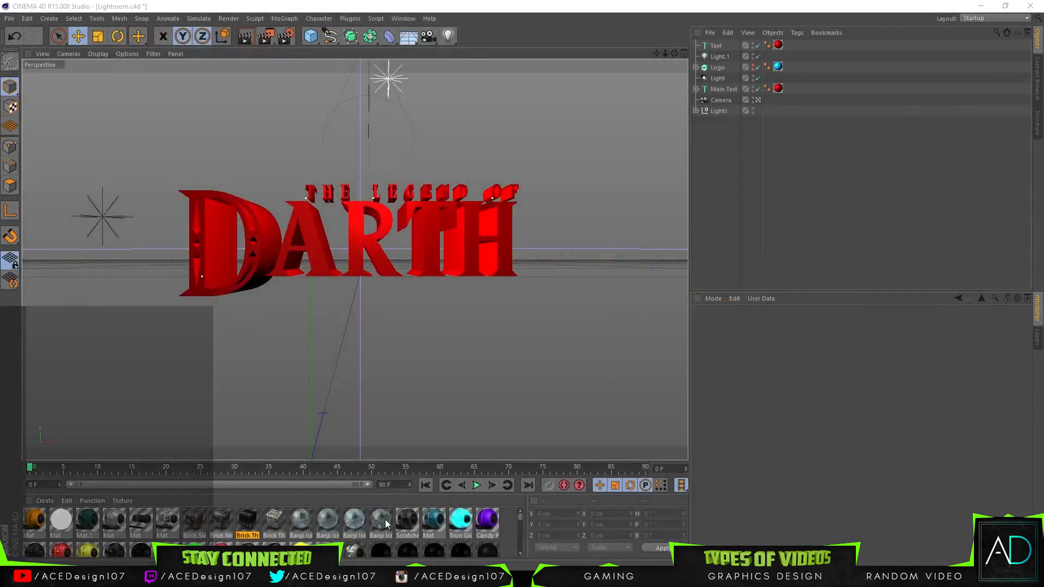
{"action": "type", "text": "pho"}
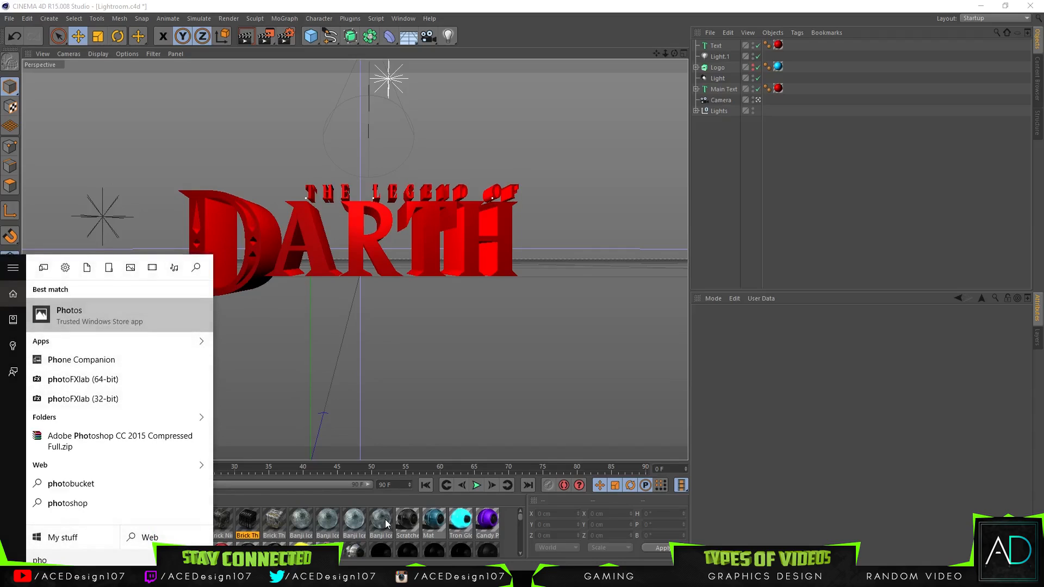
{"action": "type", "text": "ot"}
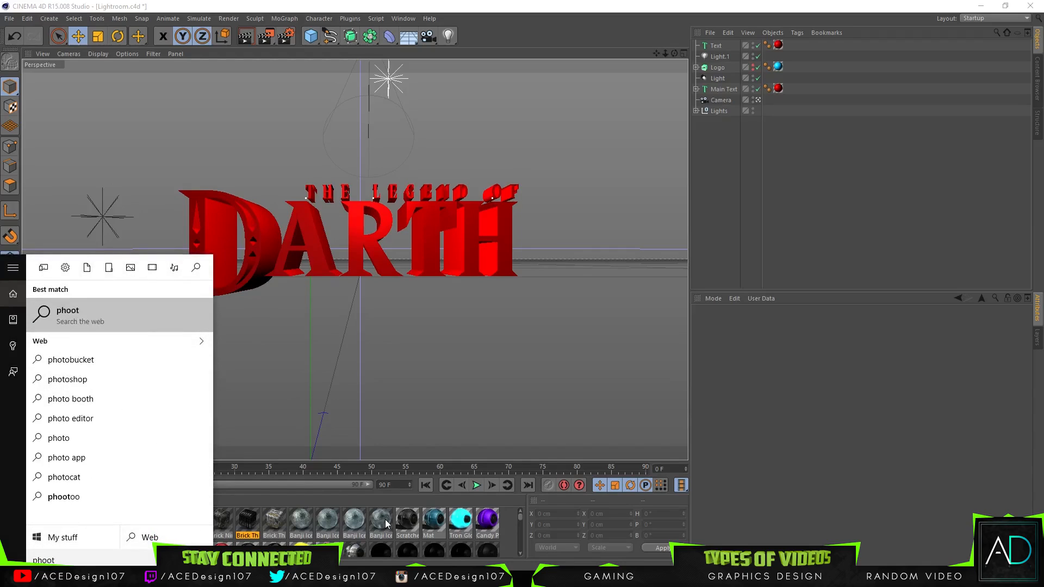
{"action": "key", "text": "BackSpace"}
{"action": "key", "text": "BackSpace"}
{"action": "type", "text": "toch"}
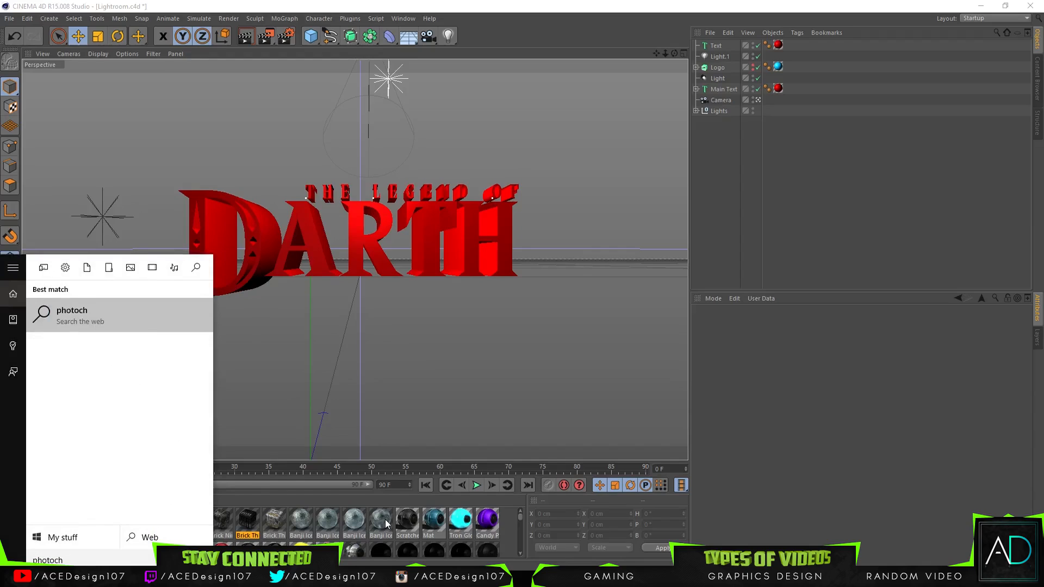
{"action": "key", "text": "BackSpace"}
{"action": "key", "text": "BackSpace"}
{"action": "type", "text": "sh"}
{"action": "key", "text": "Return"}
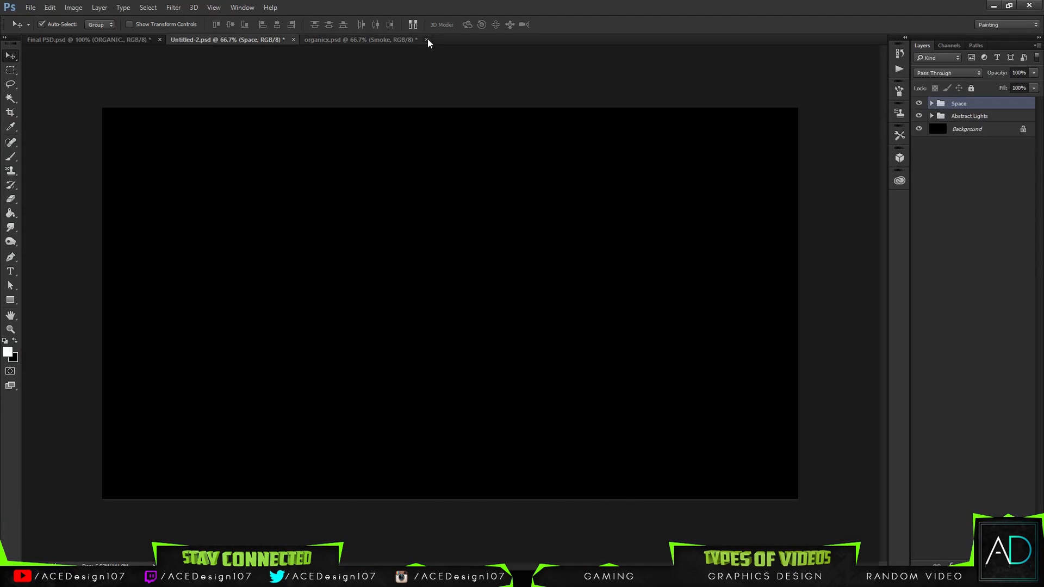
{"action": "left_click", "coordinate": [427, 41]}
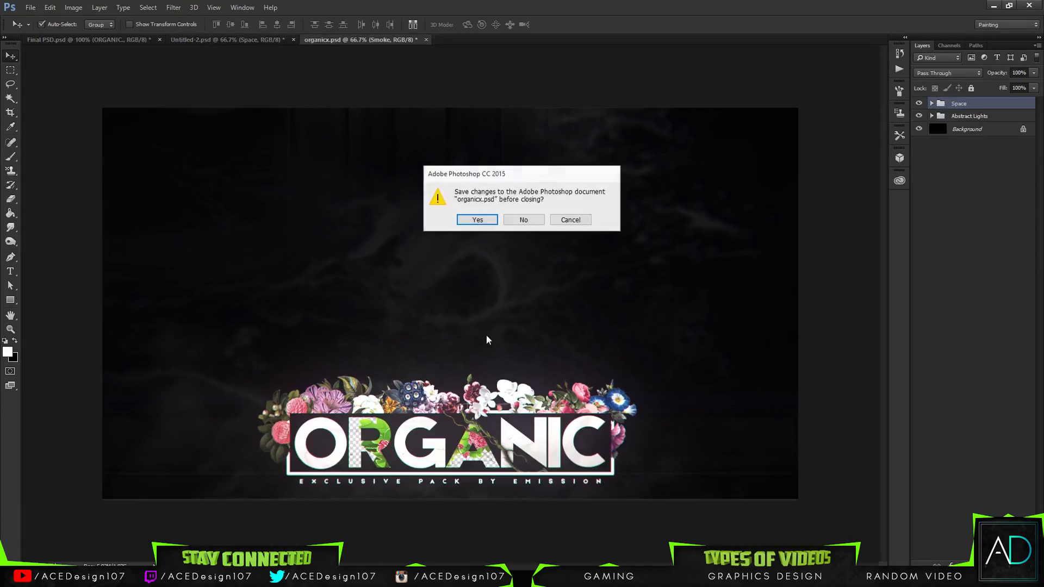
{"action": "left_click", "coordinate": [520, 223]}
Step: Create a new wide banner document for the header and fill its background with black
{"action": "left_click", "coordinate": [30, 7]}
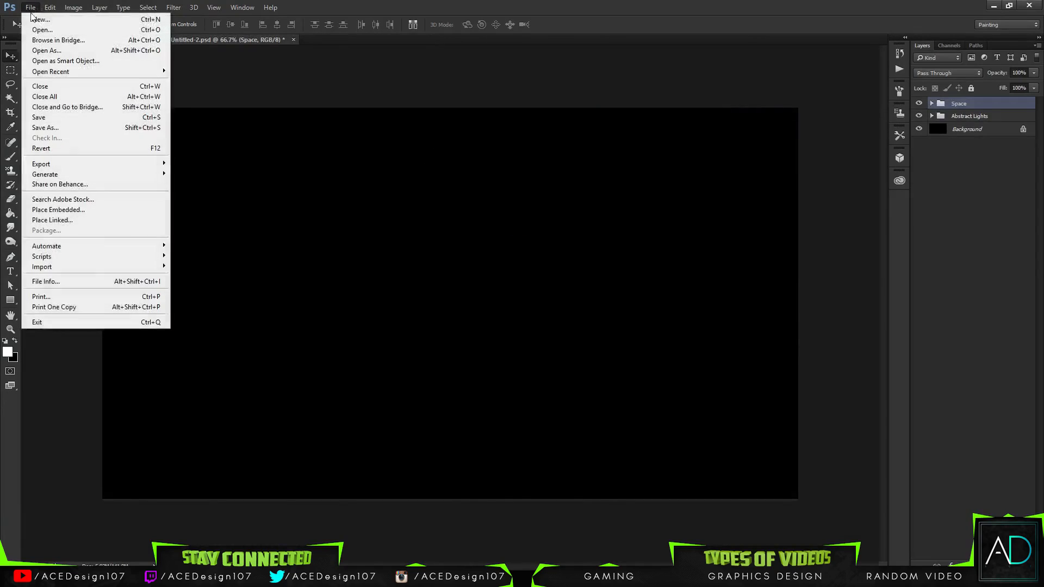
{"action": "left_click", "coordinate": [32, 18]}
{"action": "double_click", "coordinate": [419, 216]}
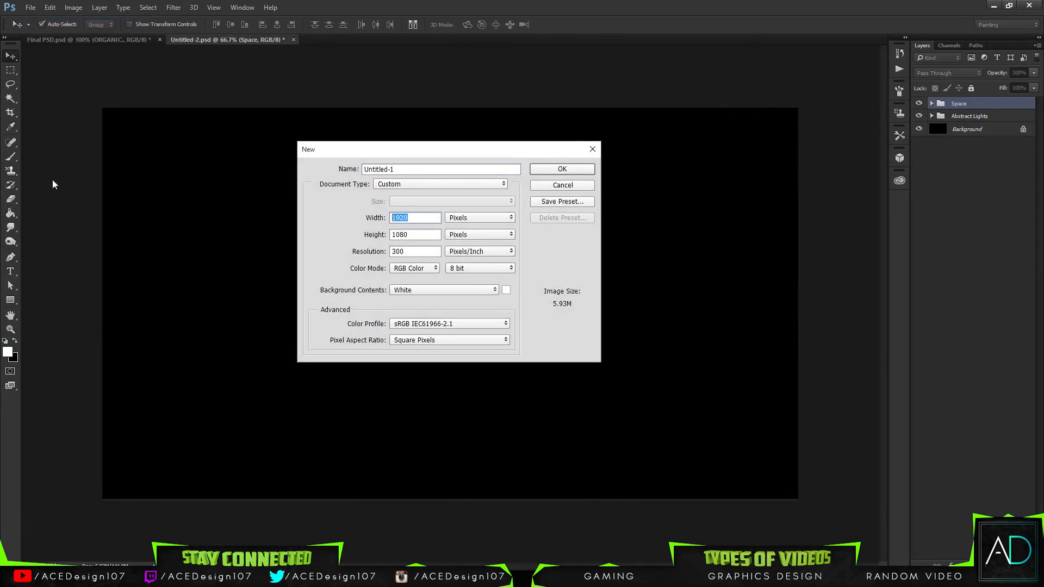
{"action": "type", "text": "1"}
{"action": "key", "text": "Tab"}
{"action": "key", "text": "Return"}
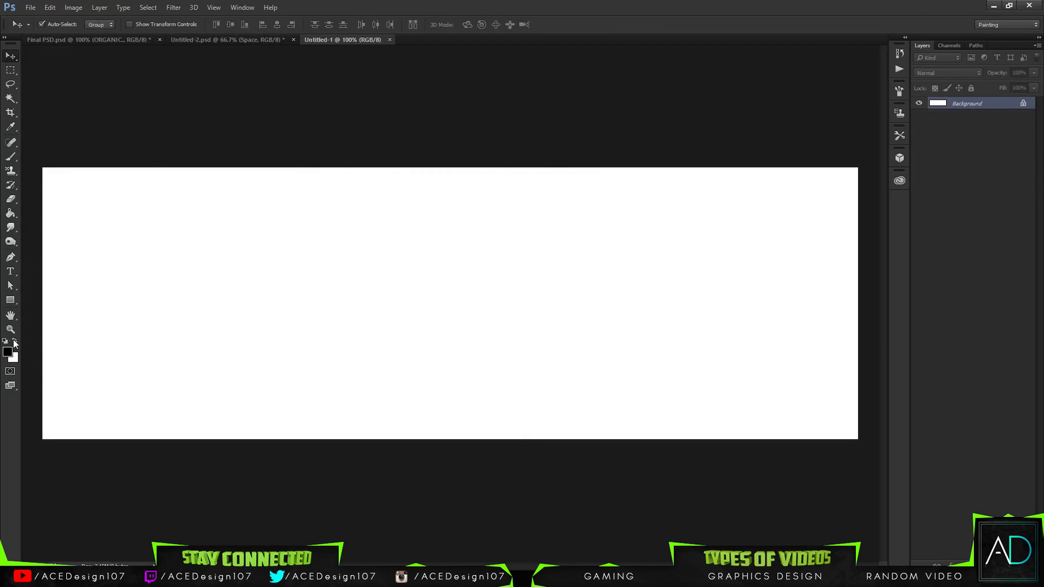
{"action": "key", "text": "g"}
{"action": "left_click", "coordinate": [421, 302]}
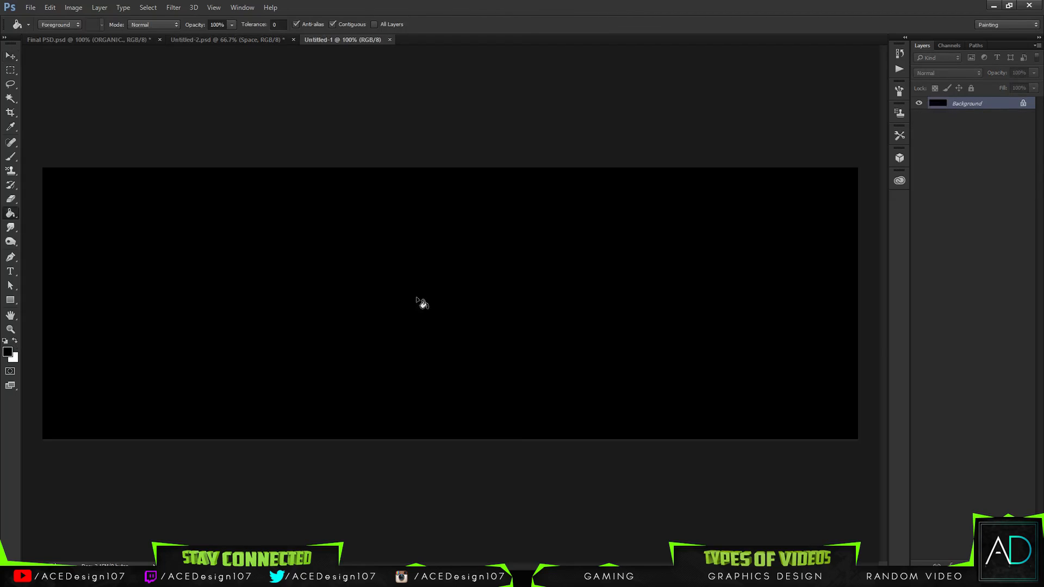
Step: In Untitled-2.psd, move the topmost ORGANIC. layer out above the Space group and collapse the group
{"action": "left_click", "coordinate": [227, 41]}
{"action": "key", "text": "v"}
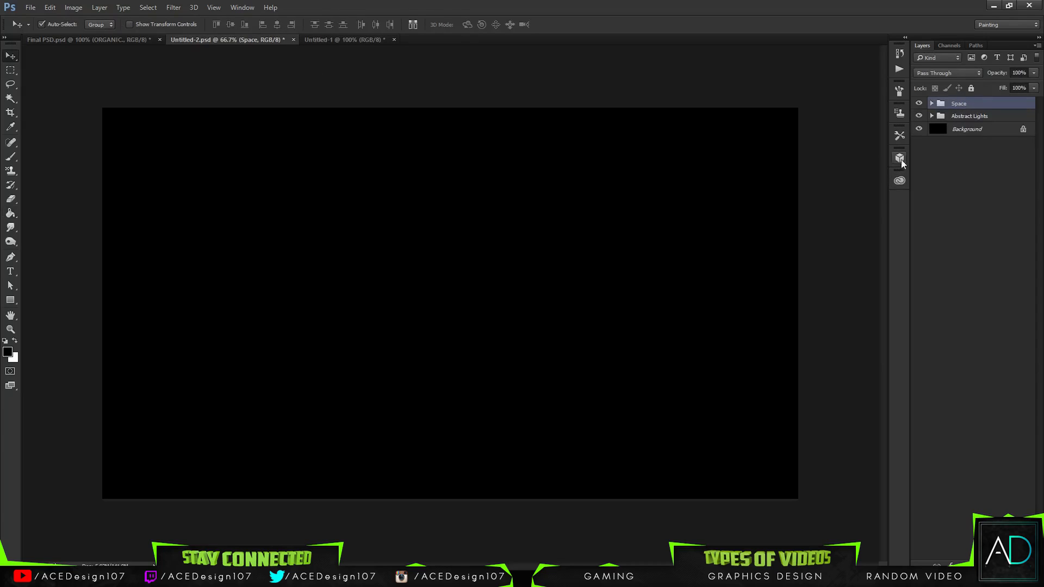
{"action": "left_click", "coordinate": [932, 103]}
{"action": "left_click", "coordinate": [1005, 117]}
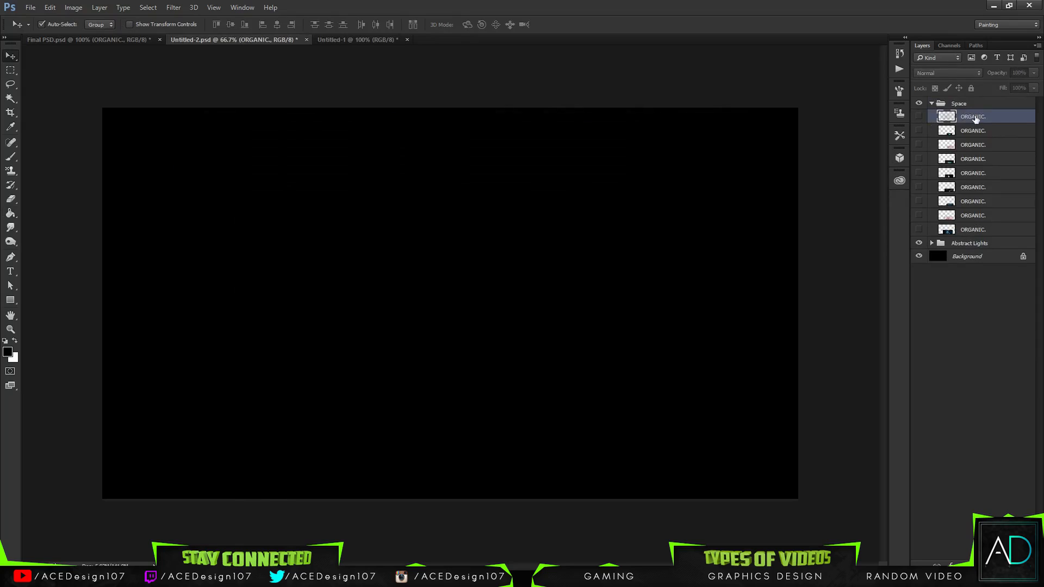
{"action": "mouse_move", "coordinate": [949, 117]}
{"action": "left_mouse_down"}
{"action": "mouse_move", "coordinate": [958, 104]}
{"action": "mouse_move", "coordinate": [953, 112]}
{"action": "left_mouse_up"}
{"action": "left_click", "coordinate": [938, 118]}
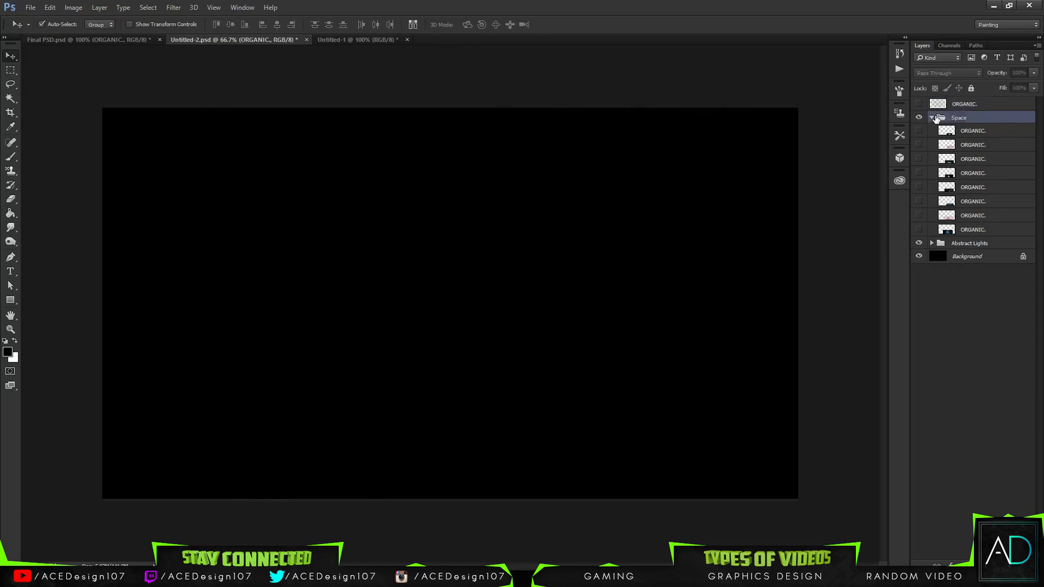
{"action": "left_click", "coordinate": [931, 117]}
Step: Show the topmost ORGANIC. space layer in Untitled-2.psd and copy it into the Untitled-1 banner document
{"action": "left_click", "coordinate": [920, 104]}
{"action": "left_click", "coordinate": [920, 104]}
{"action": "left_click", "coordinate": [920, 104]}
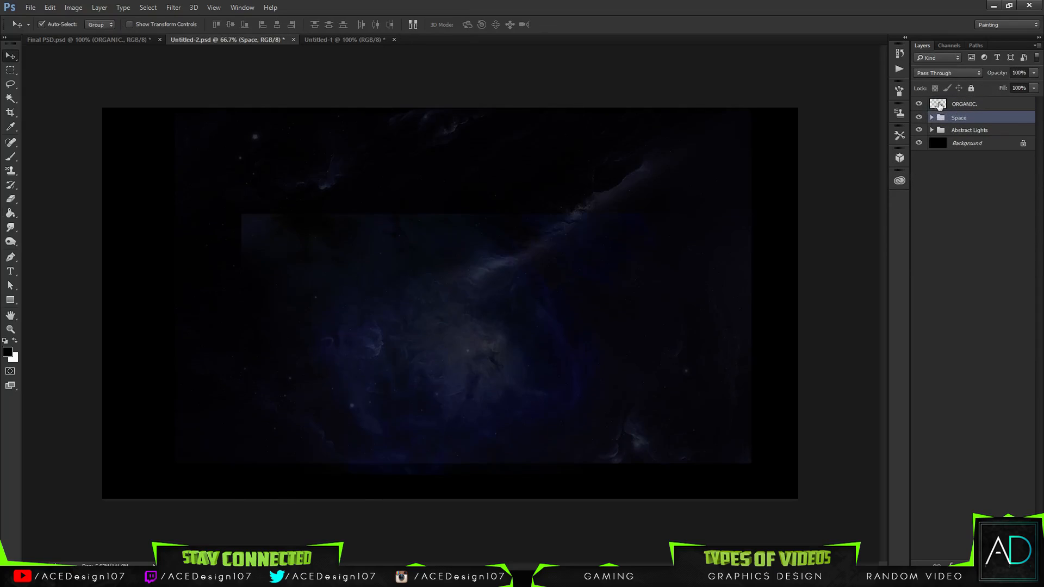
{"action": "left_click", "coordinate": [920, 104]}
{"action": "left_click", "coordinate": [973, 104]}
{"action": "left_click_drag", "start_coordinate": [432, 221], "coordinate": [348, 98]}
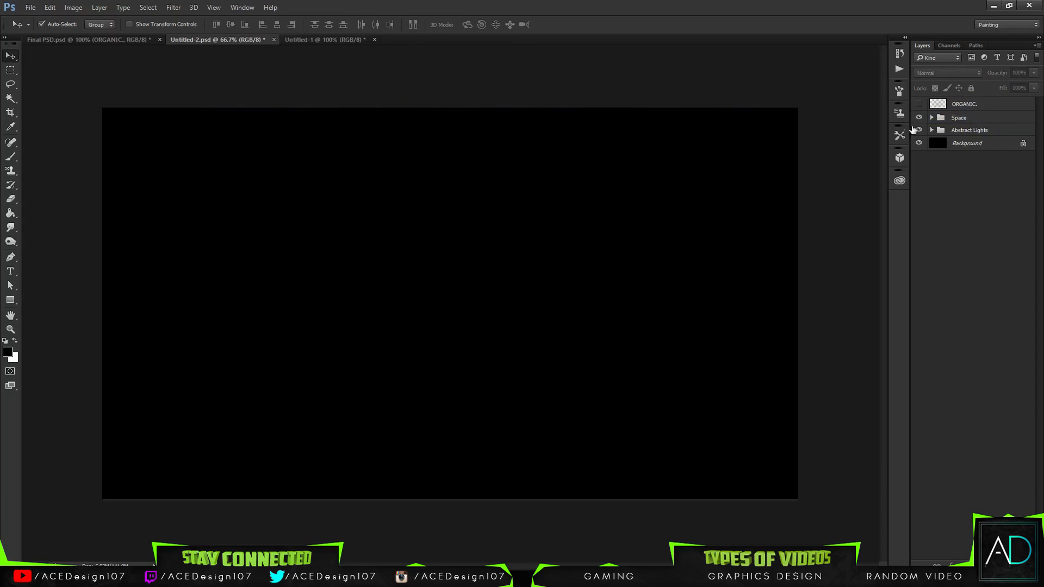
{"action": "left_click", "coordinate": [919, 104]}
{"action": "left_click_drag", "start_coordinate": [555, 266], "coordinate": [351, 38]}
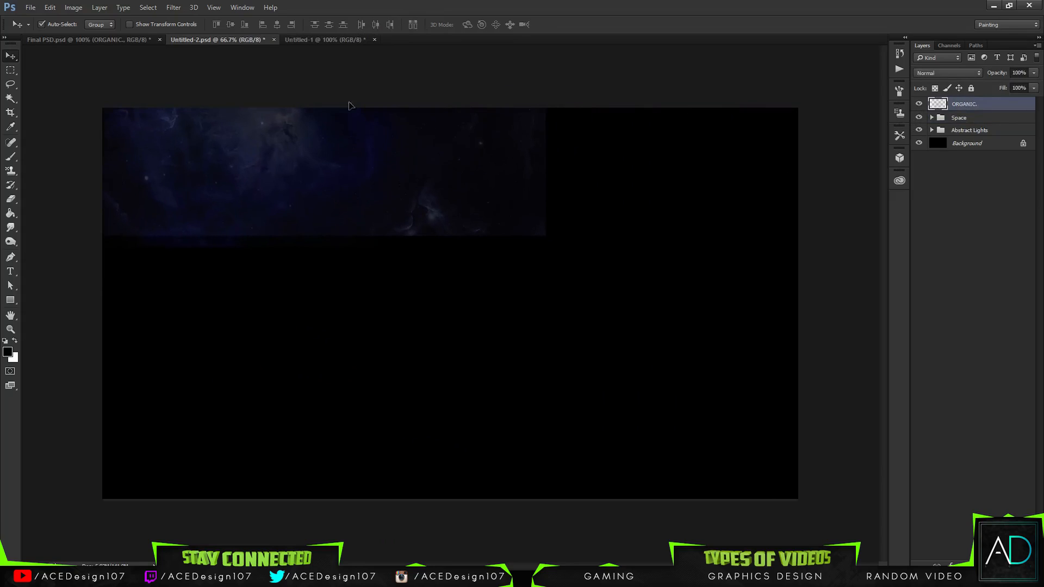
{"action": "left_click_drag", "start_coordinate": [350, 104], "coordinate": [837, 307]}
{"action": "left_click_drag", "start_coordinate": [640, 312], "coordinate": [505, 228]}
Step: Scale the space layer down proportionally and position it over the right-hand part of the banner
{"action": "key", "text": "ctrl+t"}
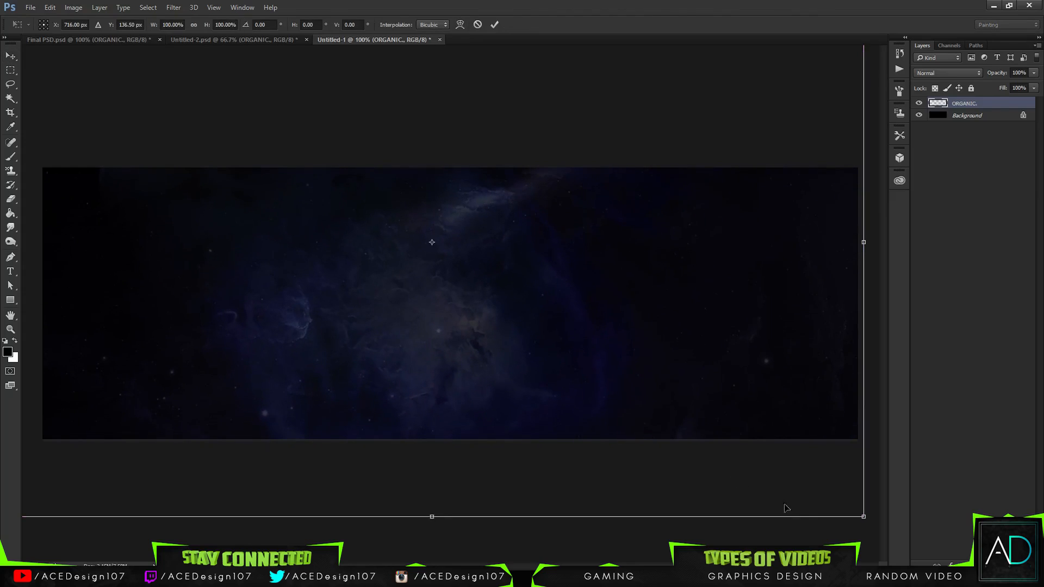
{"action": "left_click_drag", "start_coordinate": [865, 517], "coordinate": [977, 571]}
{"action": "left_click_drag", "start_coordinate": [604, 311], "coordinate": [620, 276]}
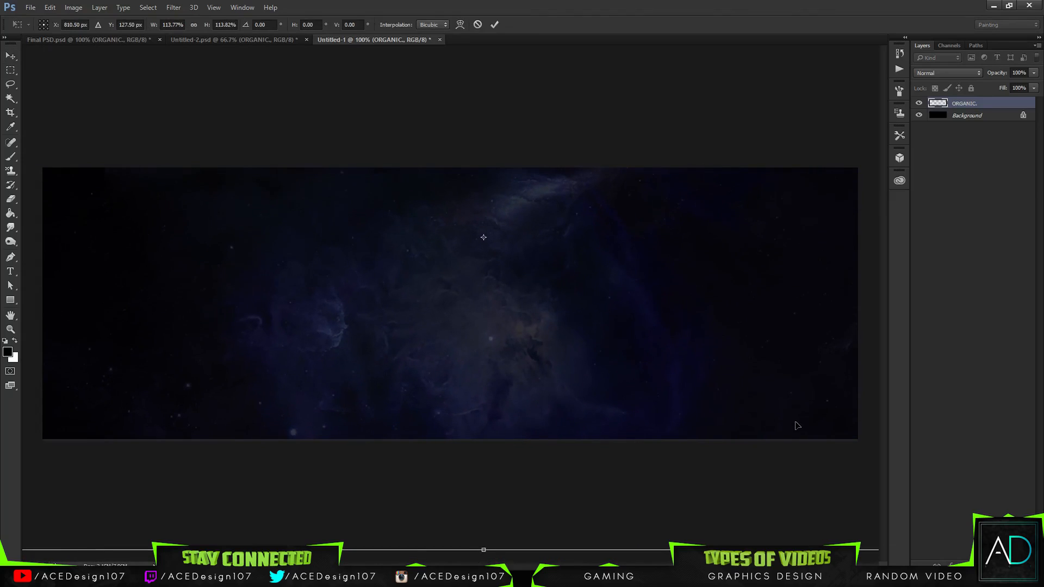
{"action": "key", "text": "ctrl+minus"}
{"action": "left_click_drag", "start_coordinate": [799, 468], "coordinate": [703, 407]}
{"action": "left_click_drag", "start_coordinate": [580, 284], "coordinate": [661, 314]}
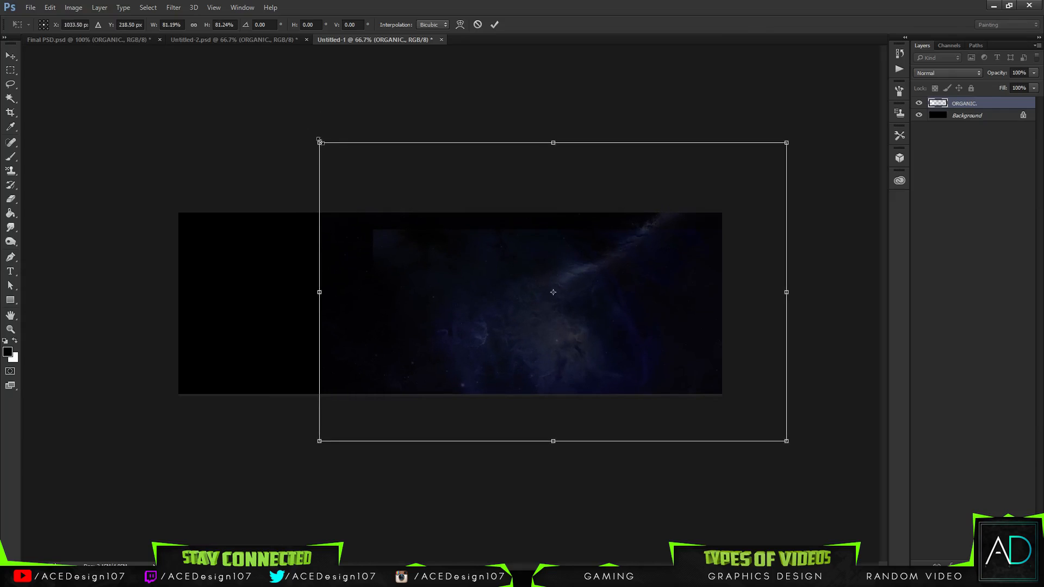
{"action": "key", "text": "Return"}
Step: Duplicate the space layer, flip the copy horizontally and move it over the empty left part of the banner
{"action": "key", "text": "ctrl+j"}
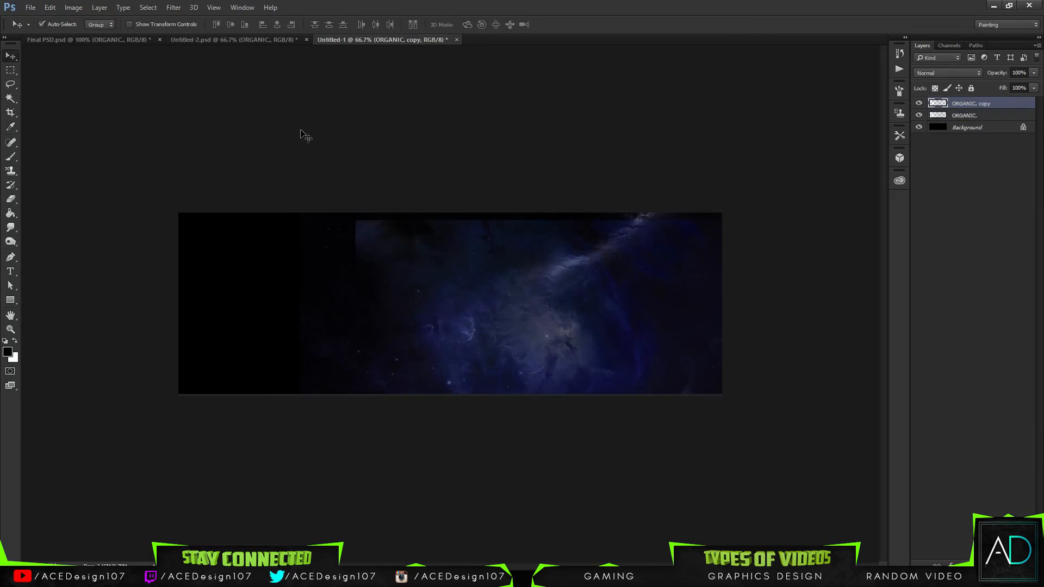
{"action": "key", "text": "ctrl+t"}
{"action": "left_click_drag", "start_coordinate": [647, 336], "coordinate": [296, 313]}
{"action": "right_click", "coordinate": [346, 308]}
{"action": "left_click", "coordinate": [405, 469]}
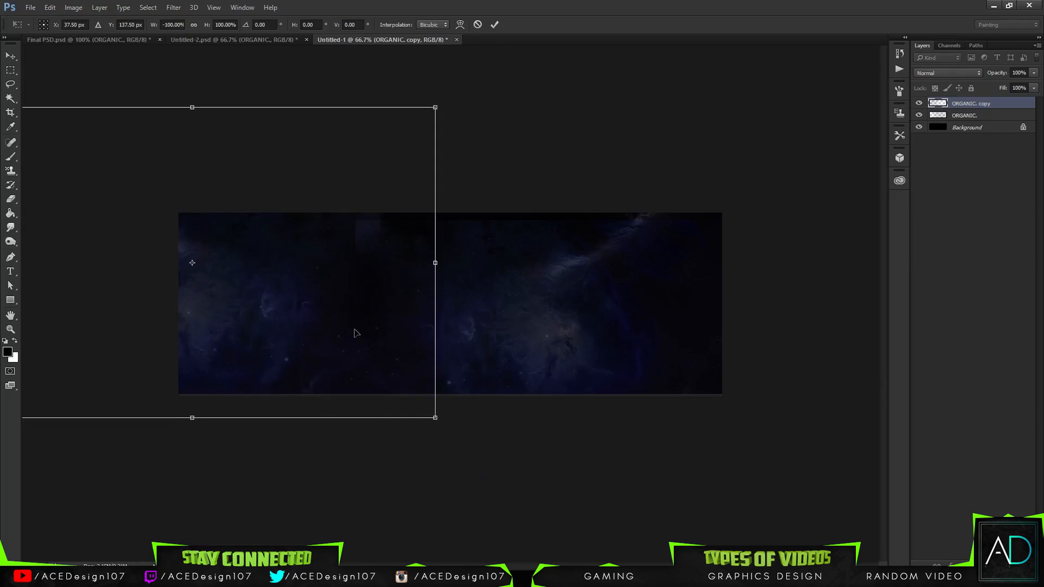
{"action": "left_click_drag", "start_coordinate": [354, 334], "coordinate": [364, 337]}
{"action": "key", "text": "Return"}
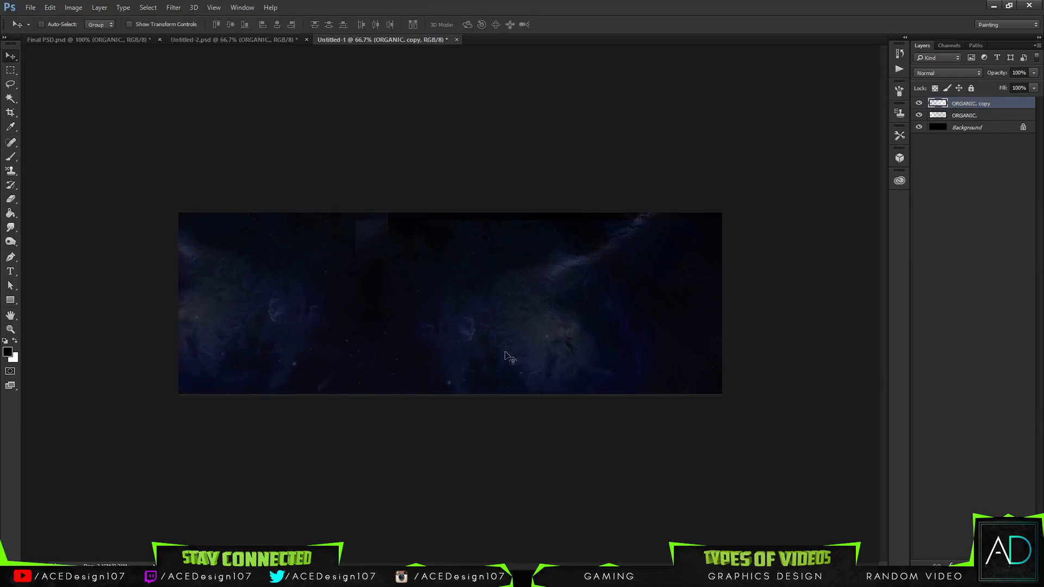
Step: Flip the copied space layer vertically and reposition it to fill the banner's left part
{"action": "key", "text": "ctrl+t"}
{"action": "right_click", "coordinate": [401, 344]}
{"action": "left_click", "coordinate": [435, 516]}
{"action": "key", "text": "Return"}
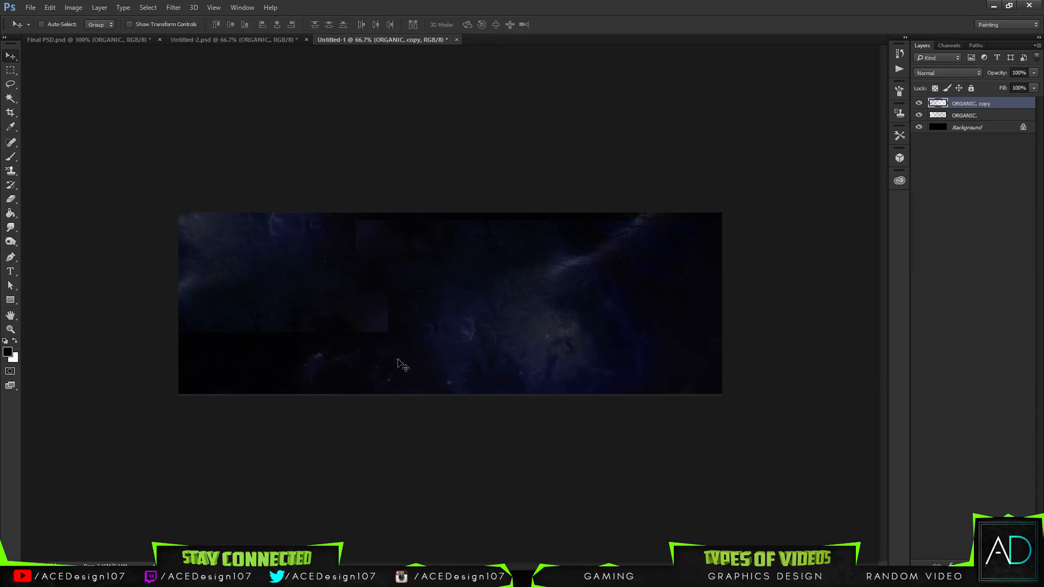
{"action": "mouse_move", "coordinate": [405, 361]}
{"action": "left_mouse_down"}
{"action": "mouse_move", "coordinate": [415, 354]}
{"action": "mouse_move", "coordinate": [416, 363]}
{"action": "mouse_move", "coordinate": [298, 354]}
{"action": "mouse_move", "coordinate": [317, 384]}
{"action": "left_mouse_up"}
Step: Erase the hard edges on both space layers with a large soft Eraser so they blend together
{"action": "key", "text": "e"}
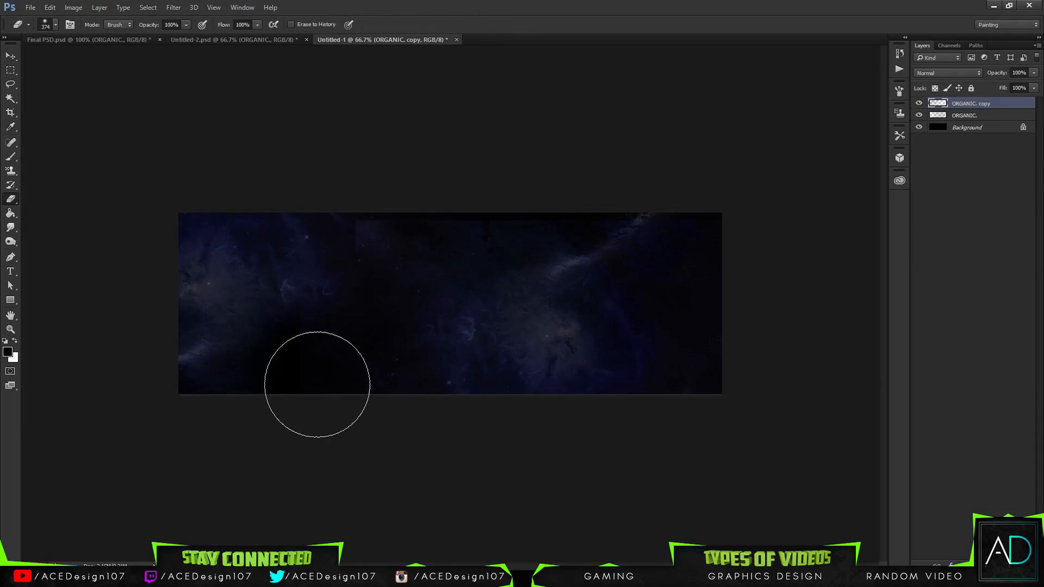
{"action": "key", "text": "ctrl+z"}
{"action": "left_click", "coordinate": [971, 120]}
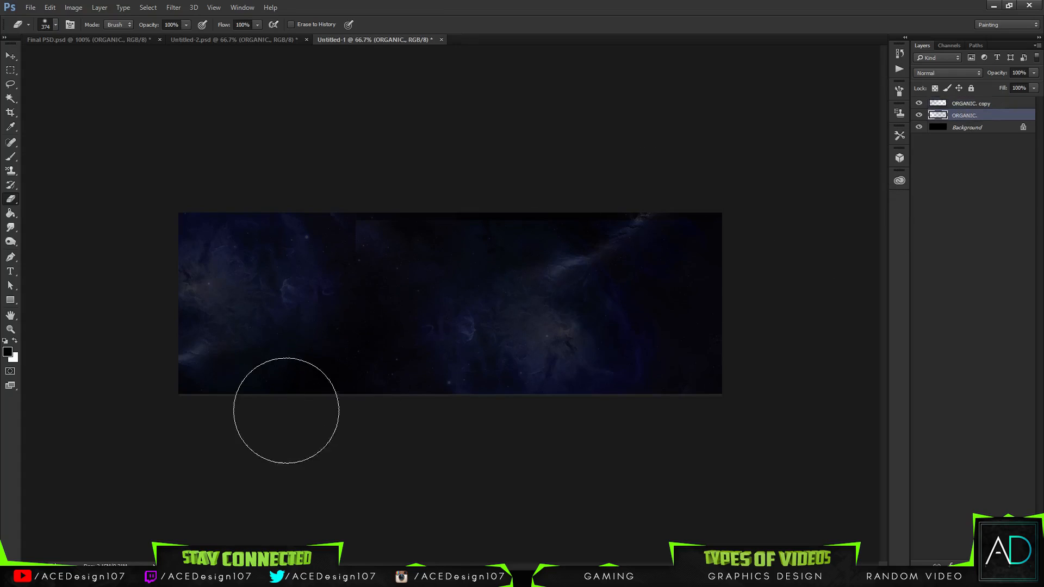
{"action": "left_click", "coordinate": [996, 104]}
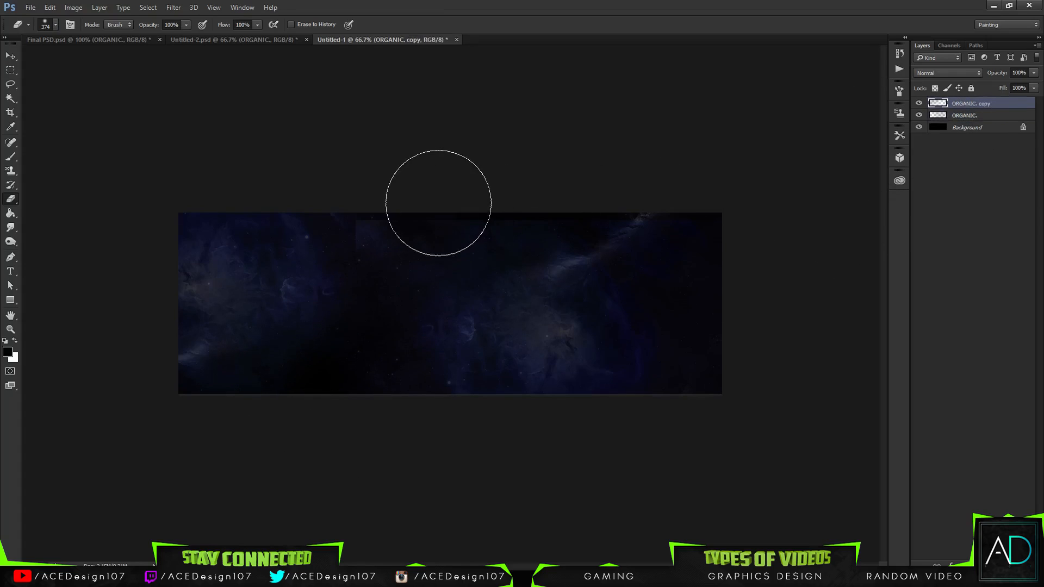
{"action": "left_click", "coordinate": [991, 120]}
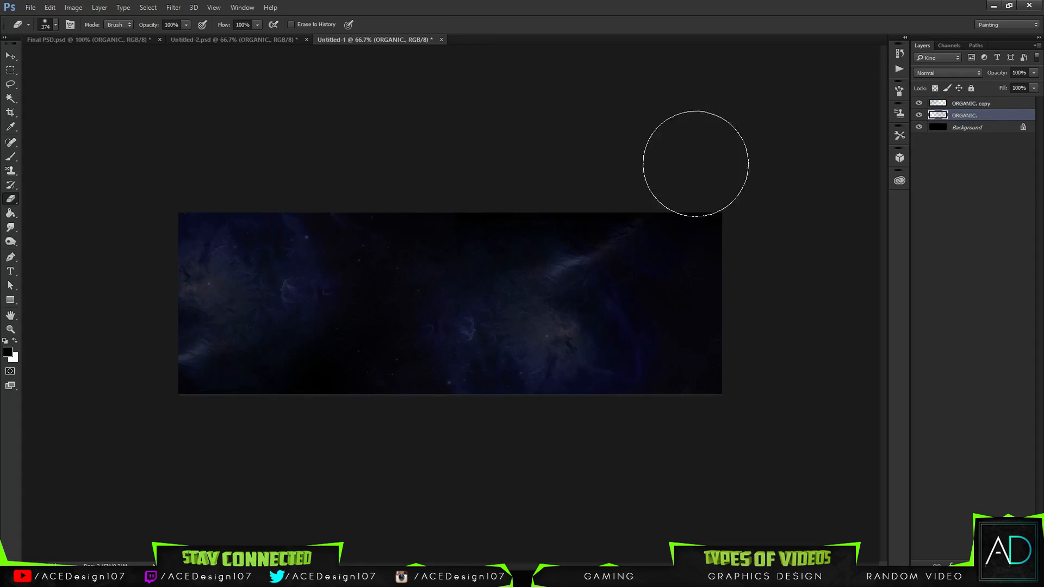
{"action": "left_click", "coordinate": [986, 103]}
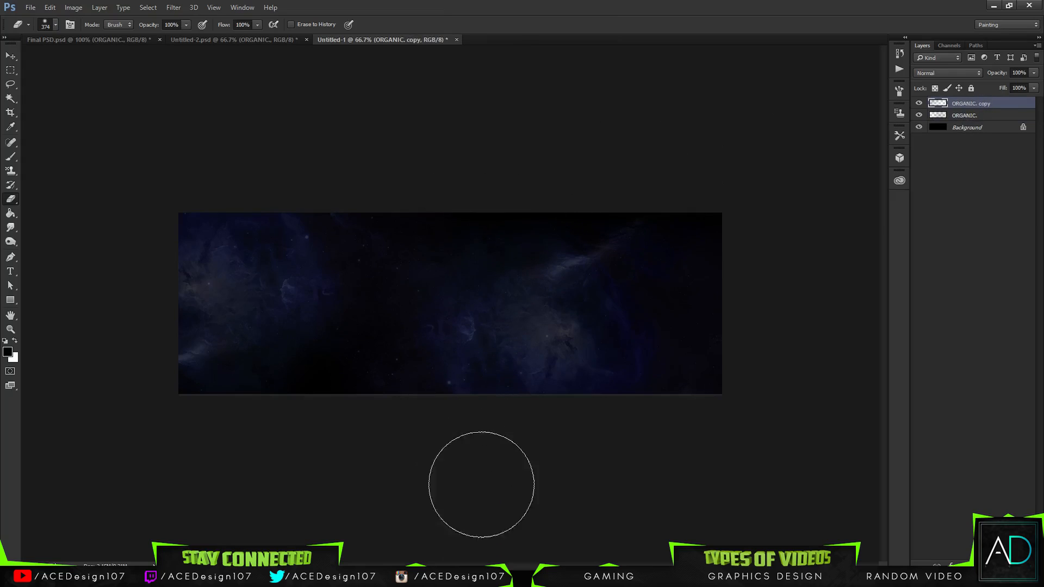
Step: Merge the duplicated space layer into the original ORGANIC. layer, leaving its opacity at 100%
{"action": "key", "text": "v"}
{"action": "key", "text": "ctrl+z"}
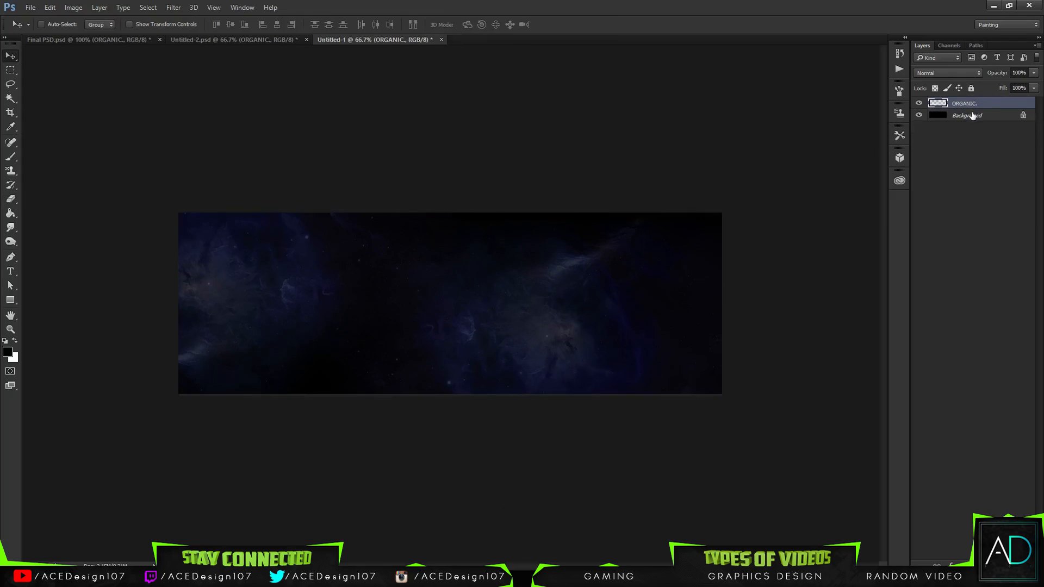
{"action": "left_click", "coordinate": [1036, 72]}
{"action": "left_click_drag", "start_coordinate": [1035, 86], "coordinate": [1019, 88]}
Step: Open Logo Render.png and Text Render.png
{"action": "left_click", "coordinate": [30, 8]}
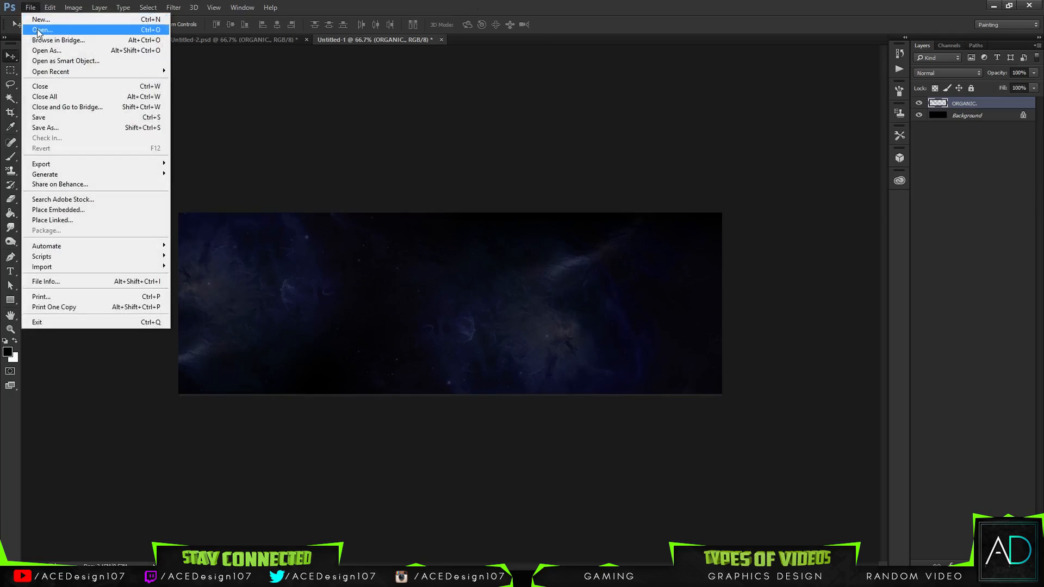
{"action": "left_click", "coordinate": [38, 31]}
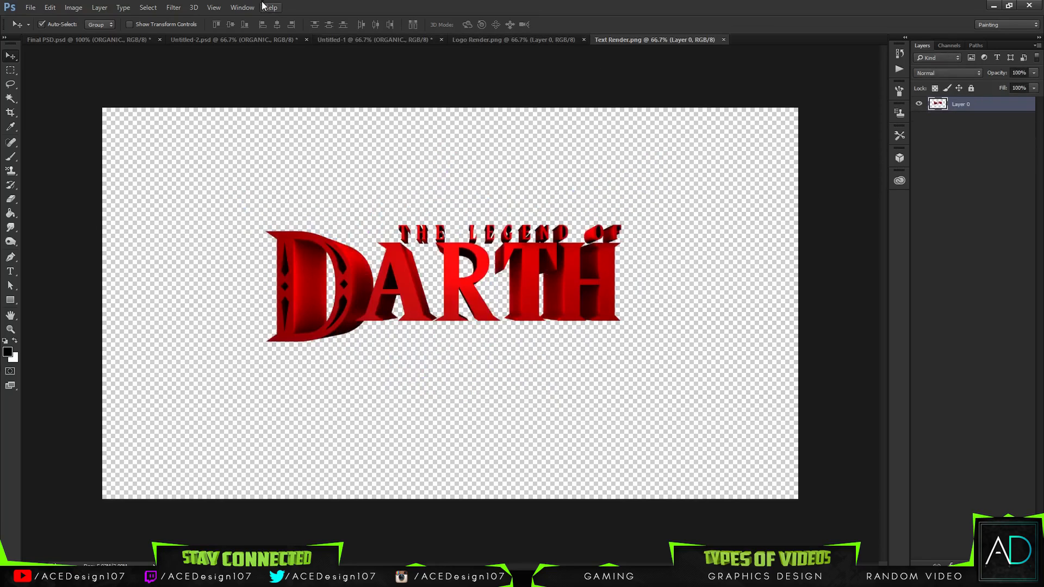
Step: Apply the Spherize filter to the text render in Normal mode with an amount of about 83%
{"action": "left_click", "coordinate": [173, 7]}
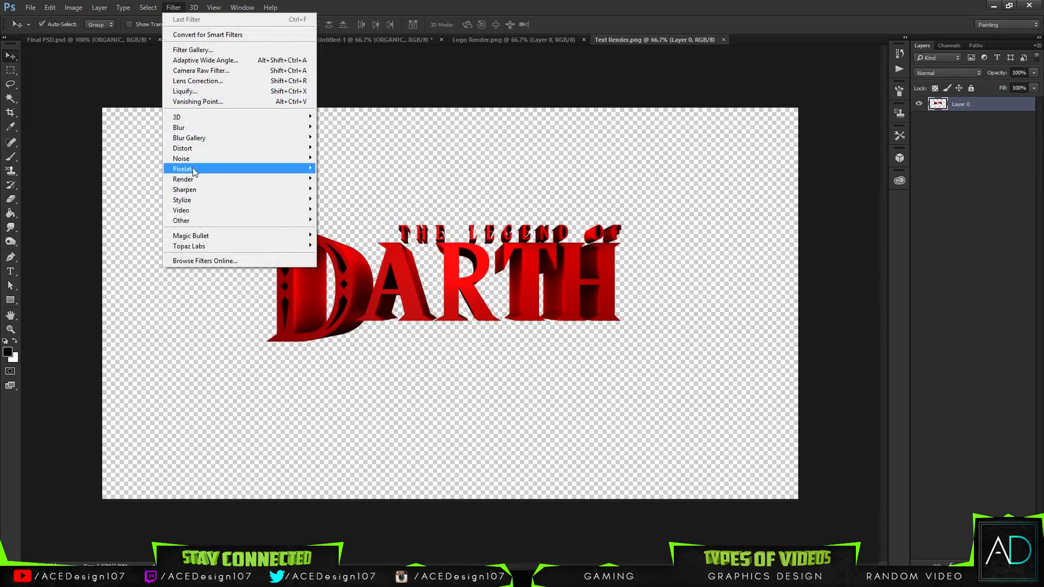
{"action": "left_click", "coordinate": [340, 199]}
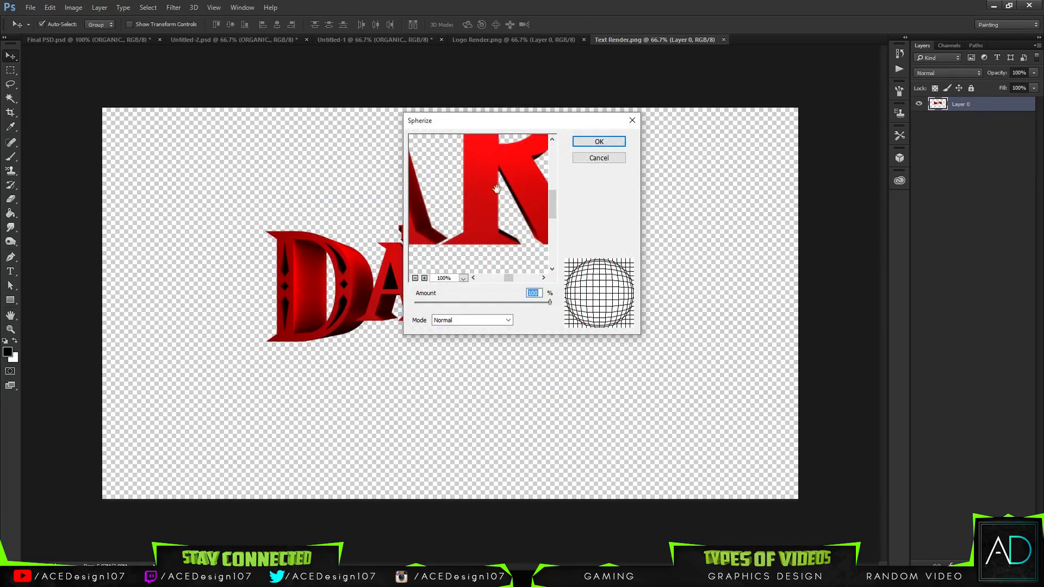
{"action": "left_click_drag", "start_coordinate": [496, 140], "coordinate": [460, 290]}
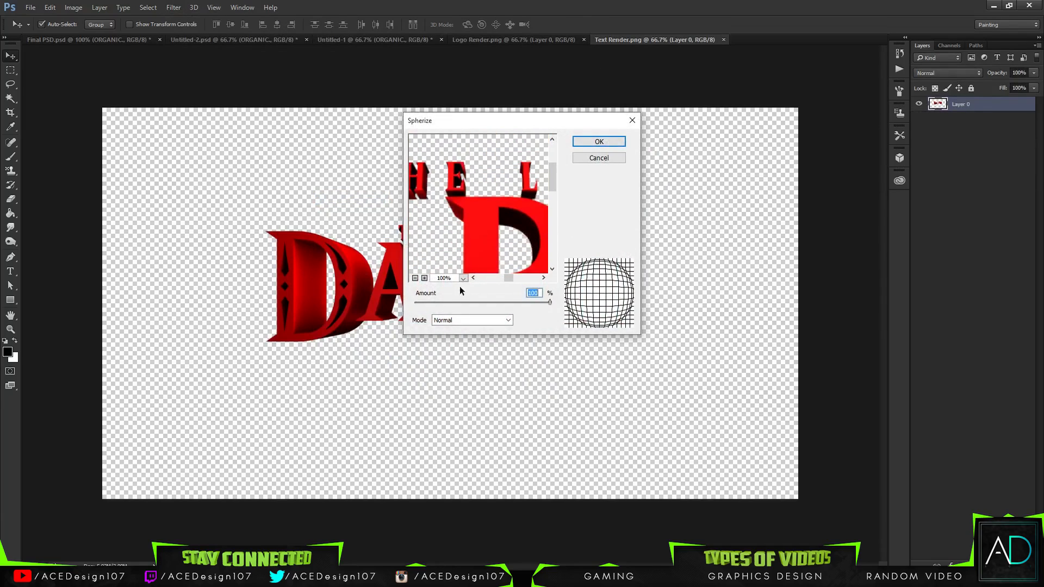
{"action": "left_click", "coordinate": [415, 278]}
{"action": "left_click", "coordinate": [414, 278]}
{"action": "left_click", "coordinate": [415, 278]}
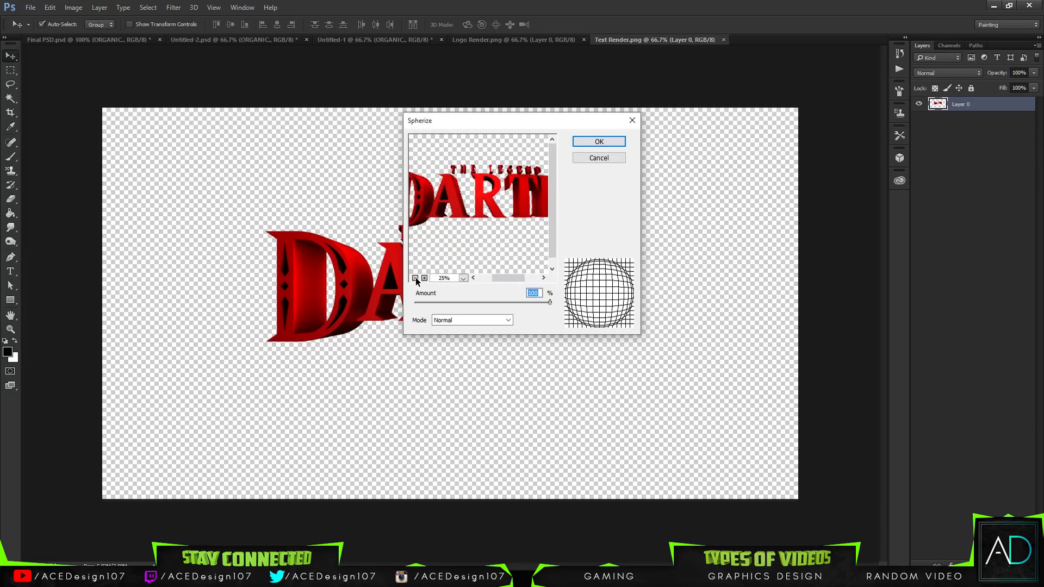
{"action": "left_click", "coordinate": [415, 278]}
{"action": "left_click", "coordinate": [415, 278]}
{"action": "left_click", "coordinate": [424, 278]}
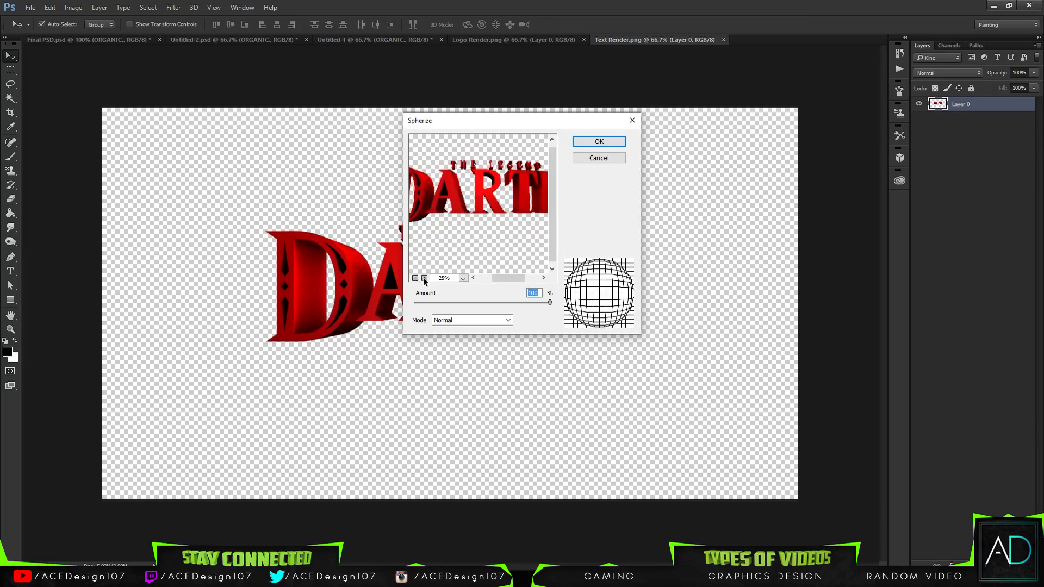
{"action": "left_click", "coordinate": [415, 278]}
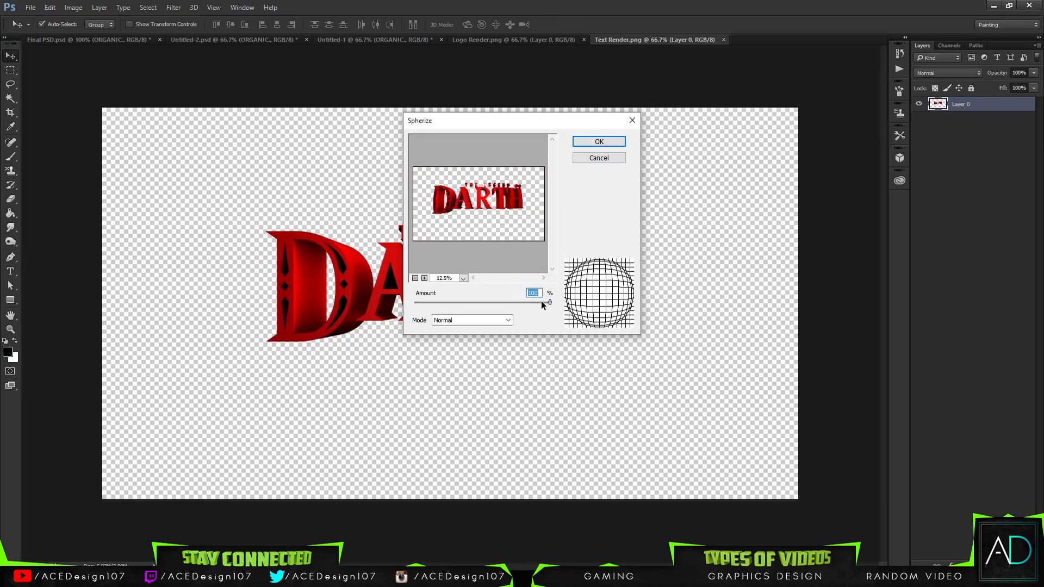
{"action": "mouse_move", "coordinate": [540, 302]}
{"action": "left_mouse_down"}
{"action": "mouse_move", "coordinate": [488, 302]}
{"action": "mouse_move", "coordinate": [528, 314]}
{"action": "mouse_move", "coordinate": [553, 306]}
{"action": "mouse_move", "coordinate": [537, 304]}
{"action": "left_mouse_up"}
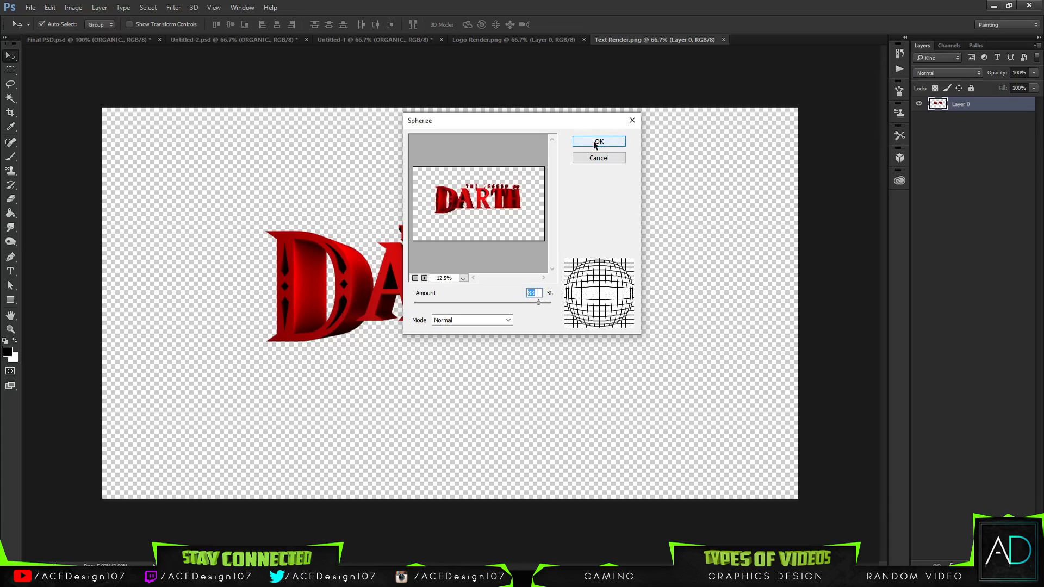
{"action": "key", "text": "Return"}
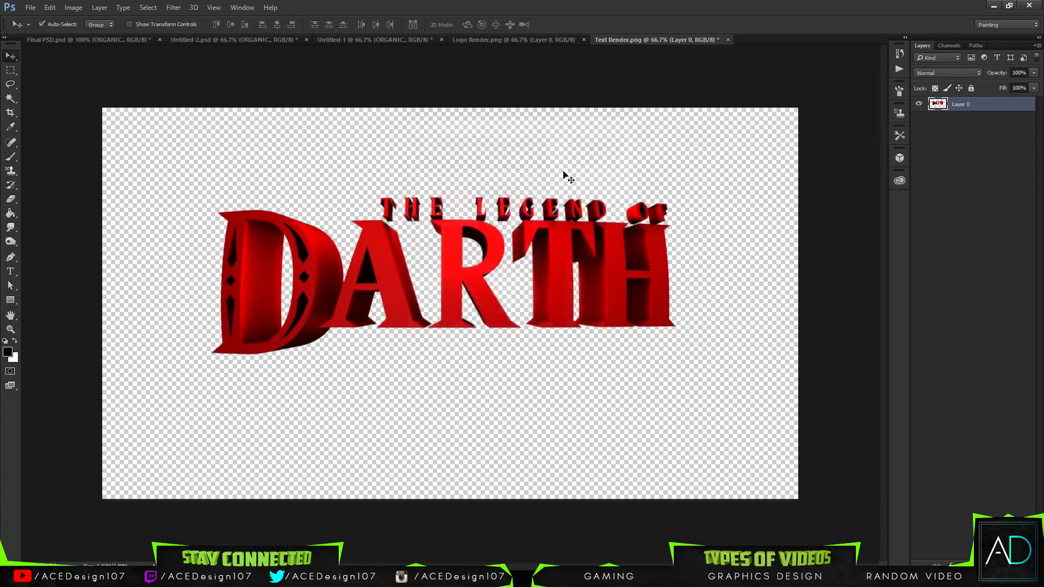
Step: Copy the logo render into the Untitled-1 banner, scale it to about 53% and centre it
{"action": "left_click", "coordinate": [504, 41]}
{"action": "left_click_drag", "start_coordinate": [549, 181], "coordinate": [567, 298]}
{"action": "key", "text": "ctrl+t"}
{"action": "left_click_drag", "start_coordinate": [646, 170], "coordinate": [554, 248]}
{"action": "left_click_drag", "start_coordinate": [469, 316], "coordinate": [498, 316]}
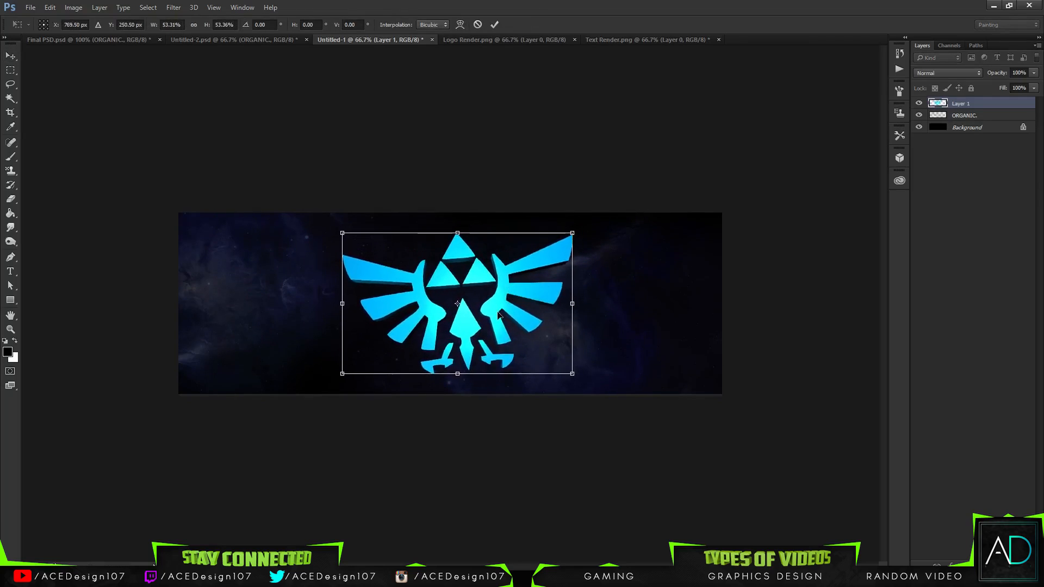
{"action": "key", "text": "Return"}
Step: Enlarge the logo to nearly the banner's full height, tilt it slightly counterclockwise and recentre it
{"action": "key", "text": "ctrl+t"}
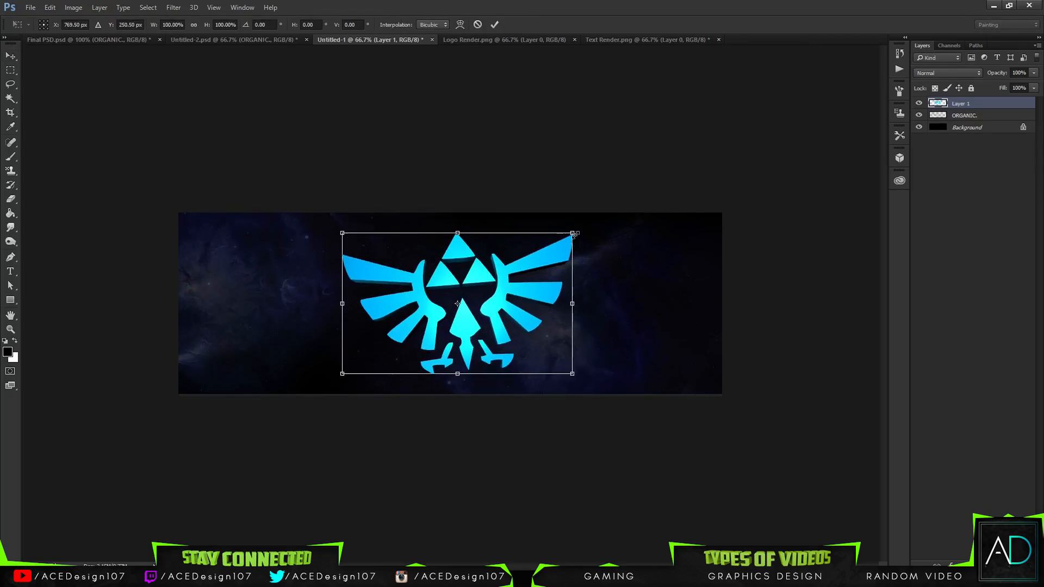
{"action": "left_click_drag", "start_coordinate": [573, 234], "coordinate": [605, 191]}
{"action": "key", "text": "Return"}
{"action": "key", "text": "ctrl+t"}
{"action": "right_click", "coordinate": [561, 271]}
{"action": "left_click", "coordinate": [613, 77]}
{"action": "key", "text": "Return"}
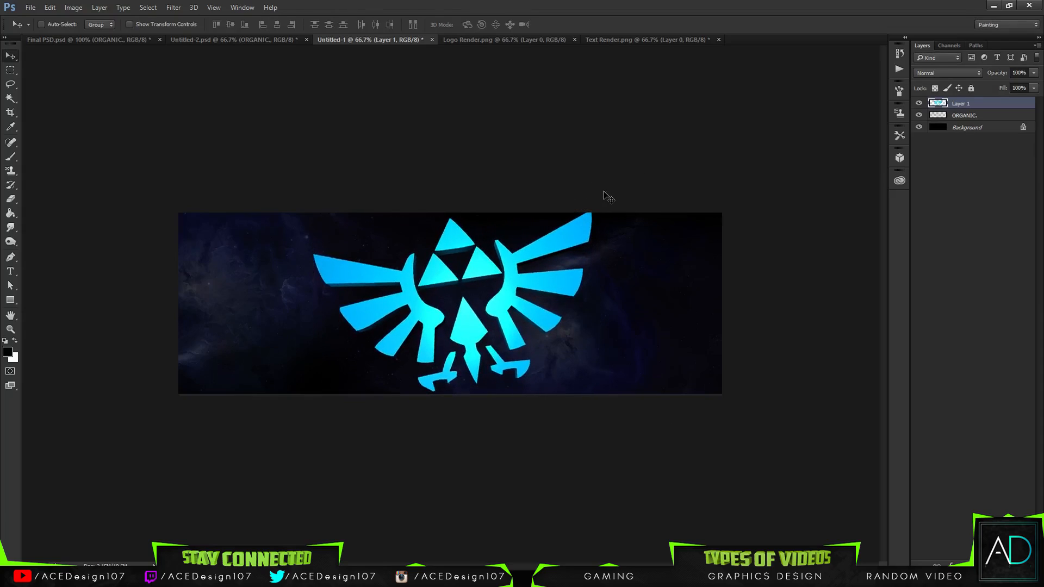
{"action": "left_click_drag", "start_coordinate": [562, 236], "coordinate": [564, 241]}
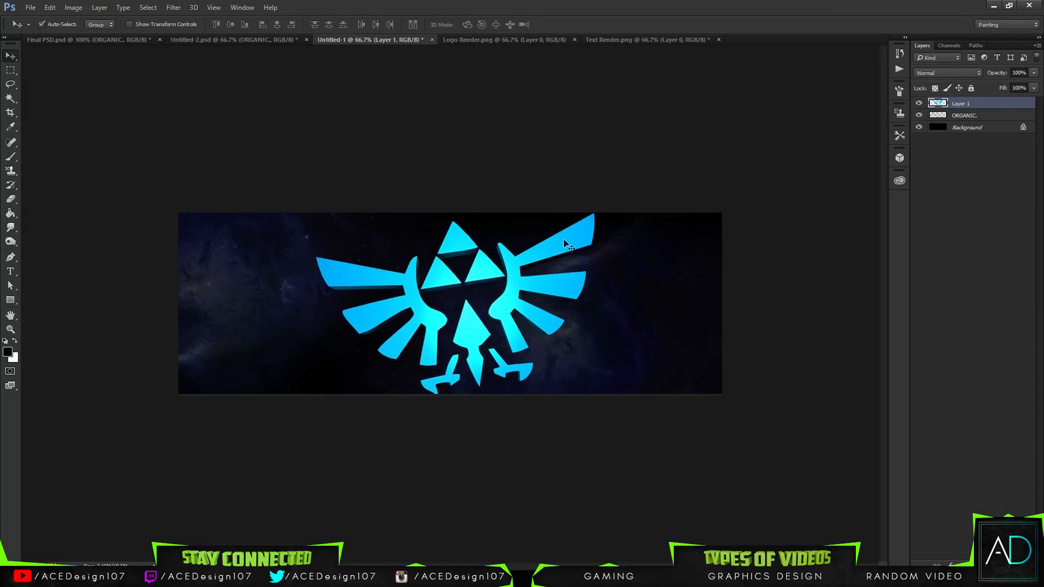
Step: Copy the spherized text render into the Untitled-1 banner above the logo layer
{"action": "left_click", "coordinate": [664, 40]}
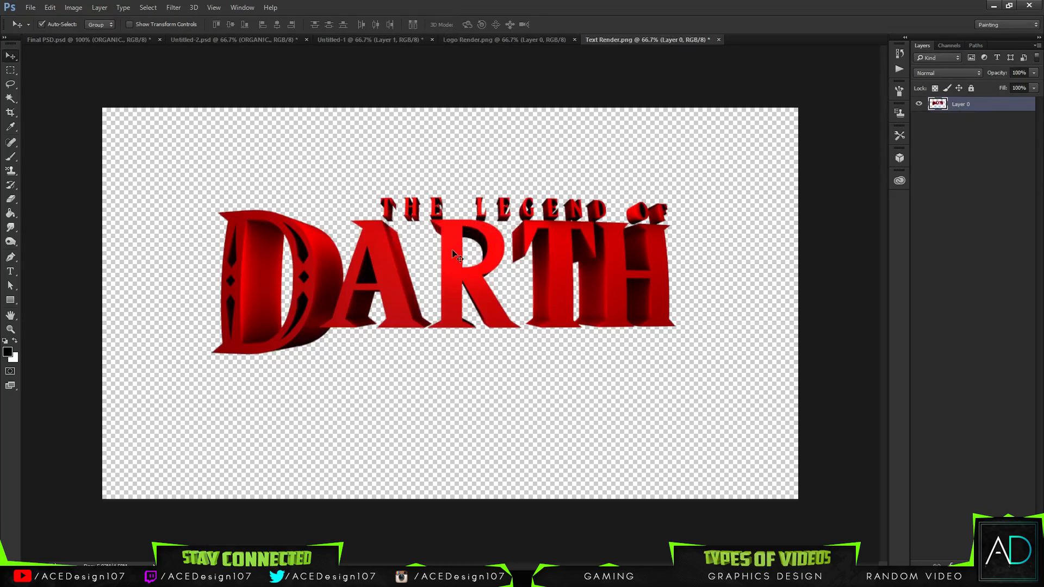
{"action": "left_click_drag", "start_coordinate": [451, 253], "coordinate": [437, 100]}
{"action": "left_click_drag", "start_coordinate": [400, 39], "coordinate": [494, 292]}
{"action": "key", "text": "ctrl+z"}
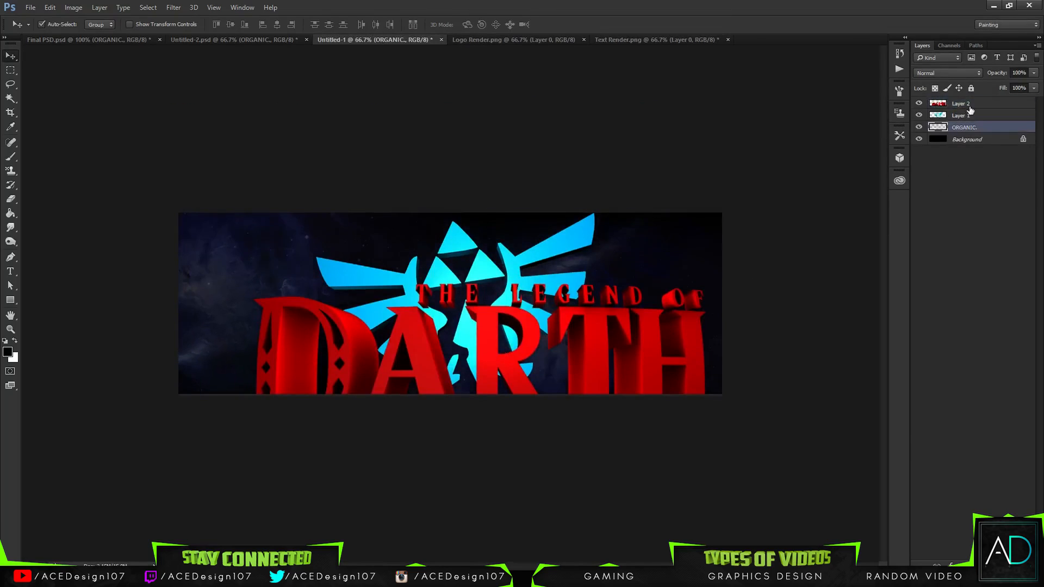
Step: Scale down the text on Layer 2, tilt it counterclockwise to match the logo and centre it over the logo
{"action": "left_click", "coordinate": [968, 106]}
{"action": "key", "text": "ctrl+t"}
{"action": "left_click_drag", "start_coordinate": [608, 373], "coordinate": [594, 321]}
{"action": "left_click_drag", "start_coordinate": [694, 253], "coordinate": [589, 235]}
{"action": "key", "text": "Return"}
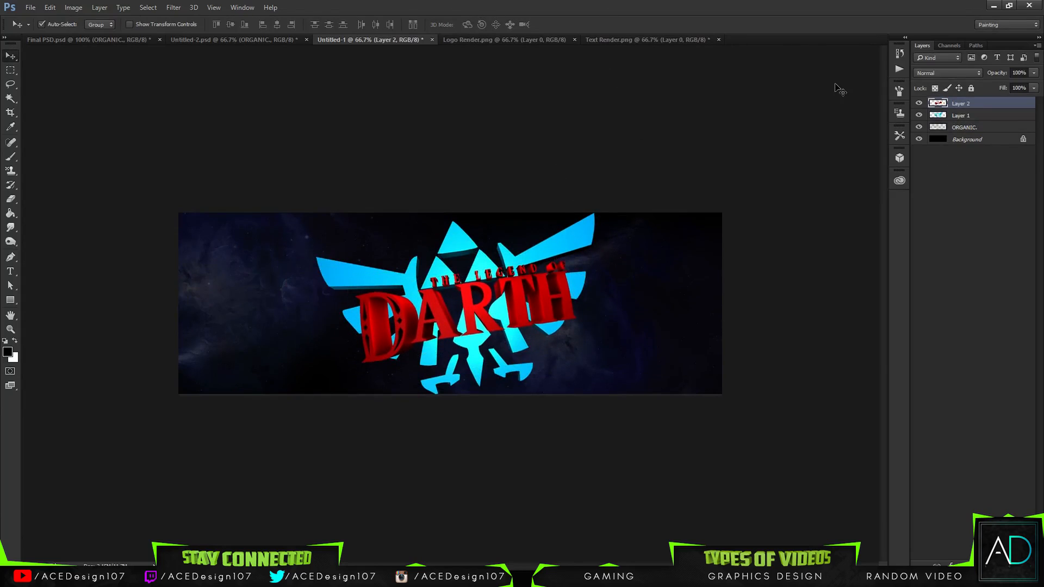
{"action": "scroll", "coordinate": [840, 90], "scroll_direction": "up", "scroll_amount": 3}
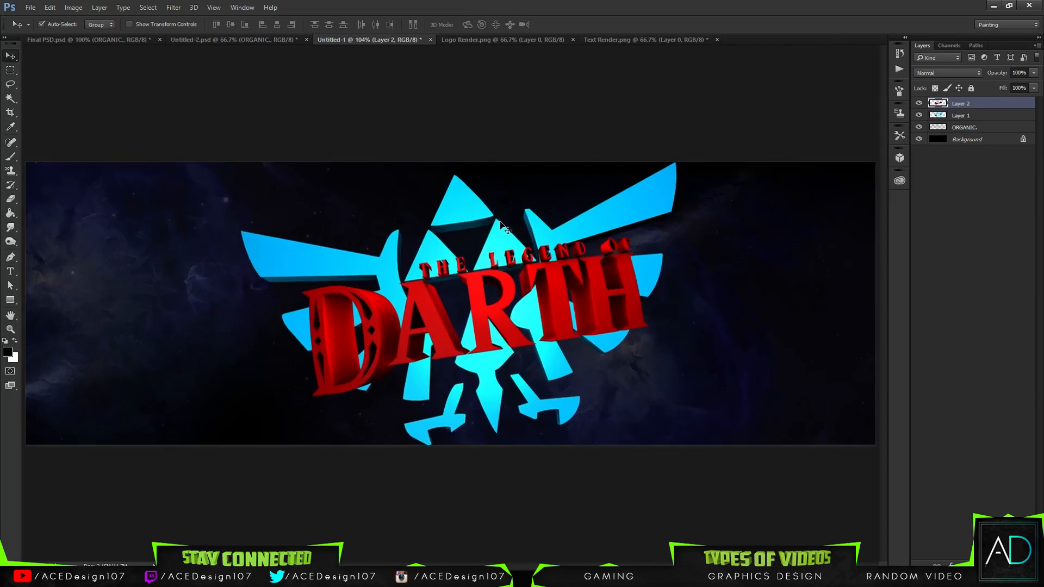
{"action": "key", "text": "ctrl+plus"}
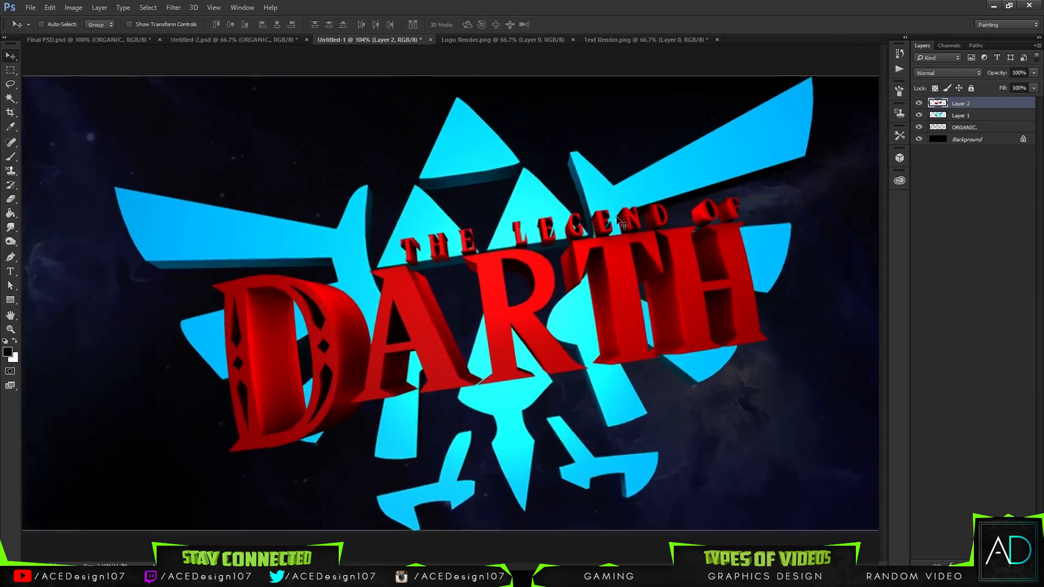
Step: Add a white Inner Glow to the text on Layer 2 with 68% opacity and a 6 px size
{"action": "key", "text": "ctrl+0"}
{"action": "key", "text": "ctrl+minus"}
{"action": "key", "text": "ctrl+minus"}
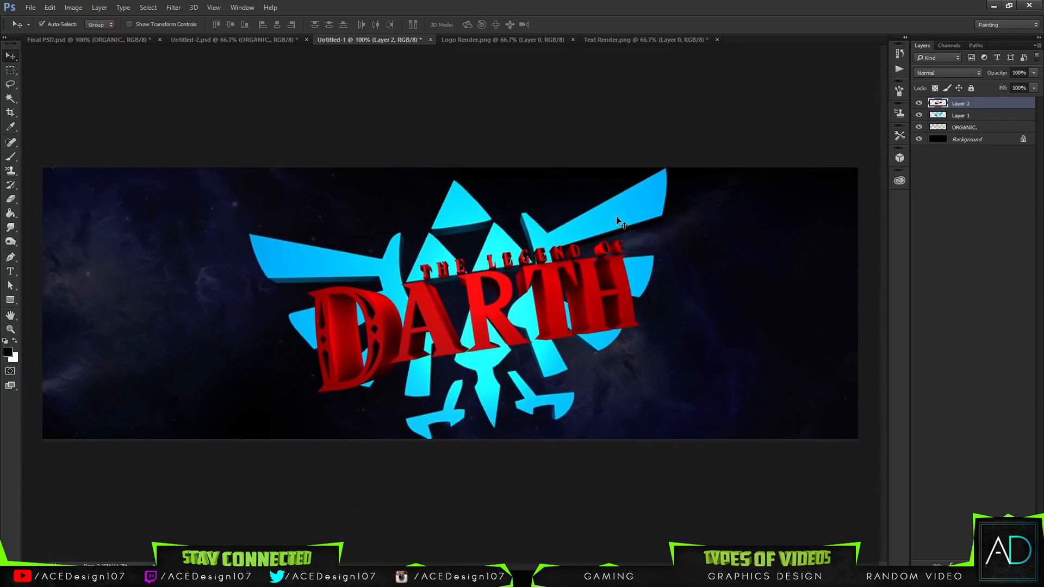
{"action": "right_click", "coordinate": [984, 110]}
{"action": "left_click", "coordinate": [925, 87]}
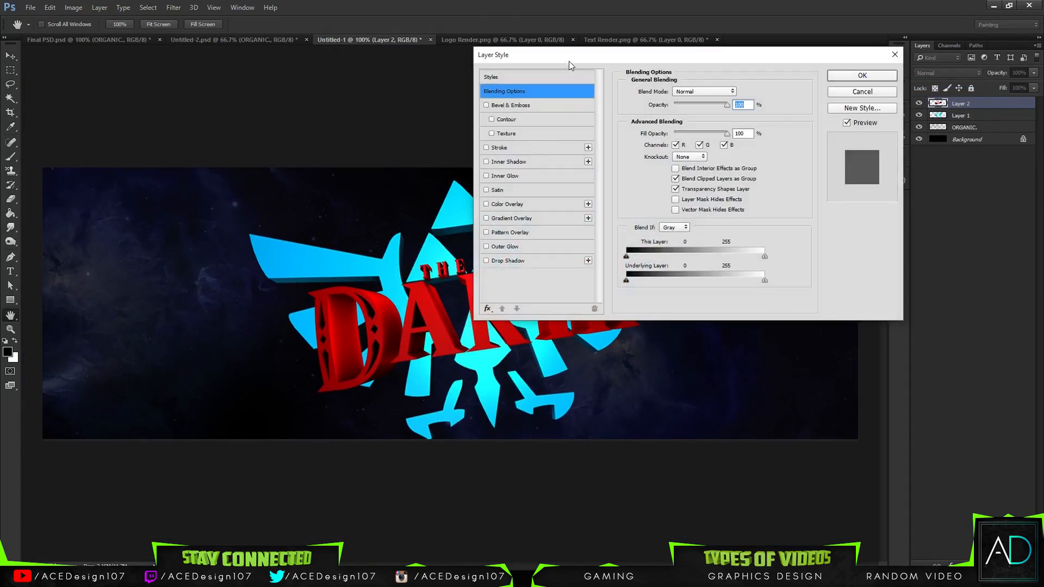
{"action": "left_click_drag", "start_coordinate": [569, 60], "coordinate": [800, 64]}
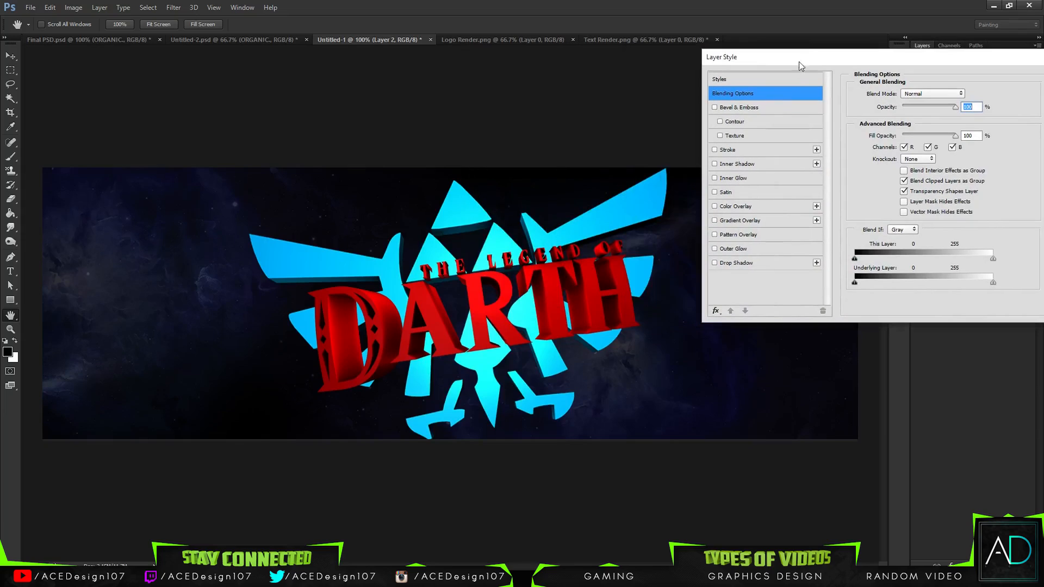
{"action": "left_click", "coordinate": [739, 179]}
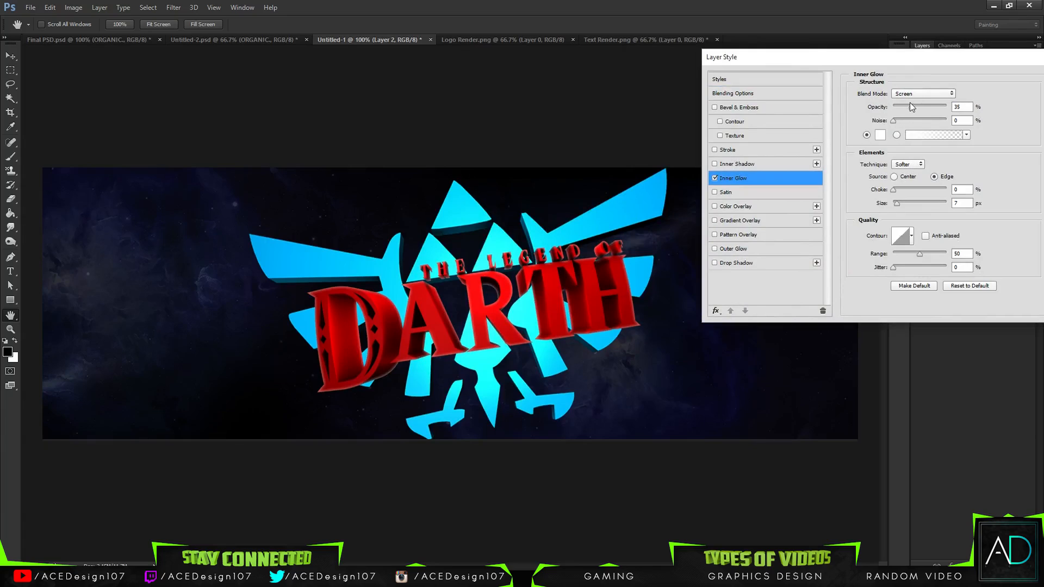
{"action": "left_click_drag", "start_coordinate": [911, 106], "coordinate": [929, 106]}
{"action": "left_click_drag", "start_coordinate": [897, 203], "coordinate": [896, 200]}
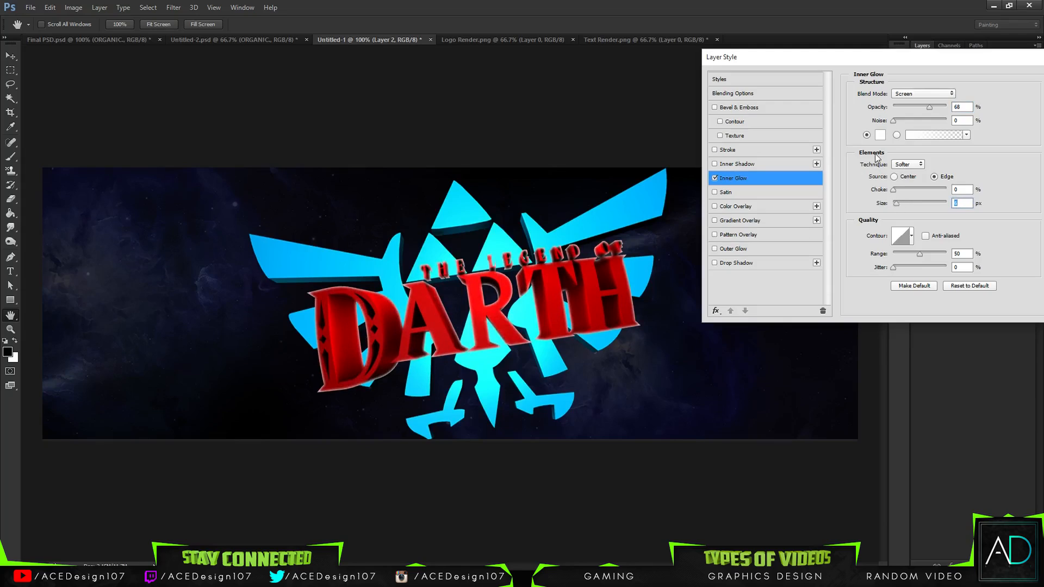
Step: Set the text's Inner Glow to Color Dodge blending, 73% opacity and 7 px size
{"action": "left_click", "coordinate": [908, 93]}
{"action": "left_click", "coordinate": [913, 173]}
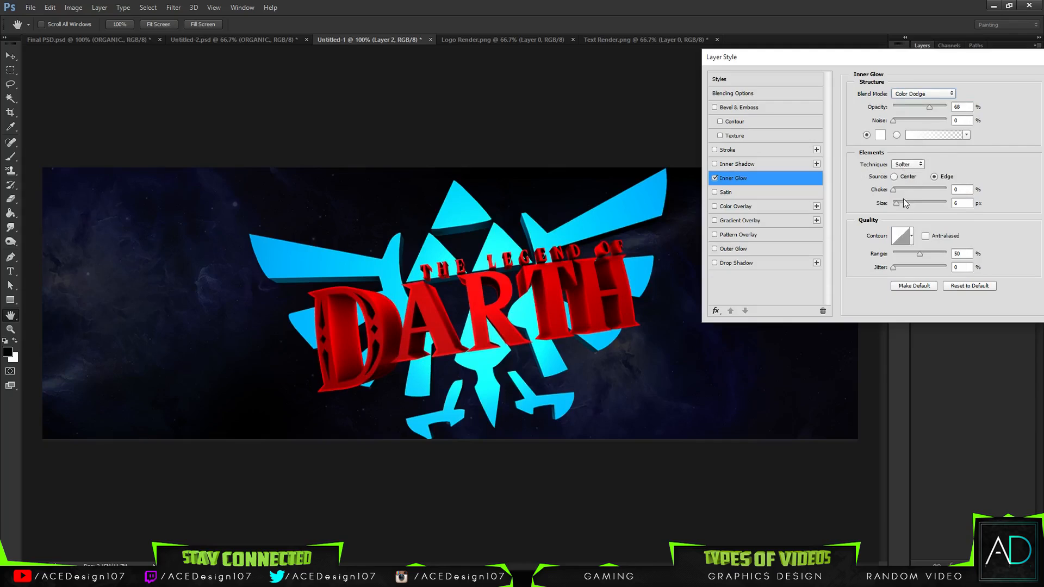
{"action": "mouse_move", "coordinate": [904, 203]}
{"action": "left_mouse_down"}
{"action": "mouse_move", "coordinate": [914, 202]}
{"action": "mouse_move", "coordinate": [897, 200]}
{"action": "left_mouse_up"}
{"action": "left_click_drag", "start_coordinate": [929, 107], "coordinate": [932, 110]}
Step: Try grey and blue colours for the text's Inner Glow and return to its original white
{"action": "left_click", "coordinate": [880, 135]}
{"action": "type", "text": "2a54cc"}
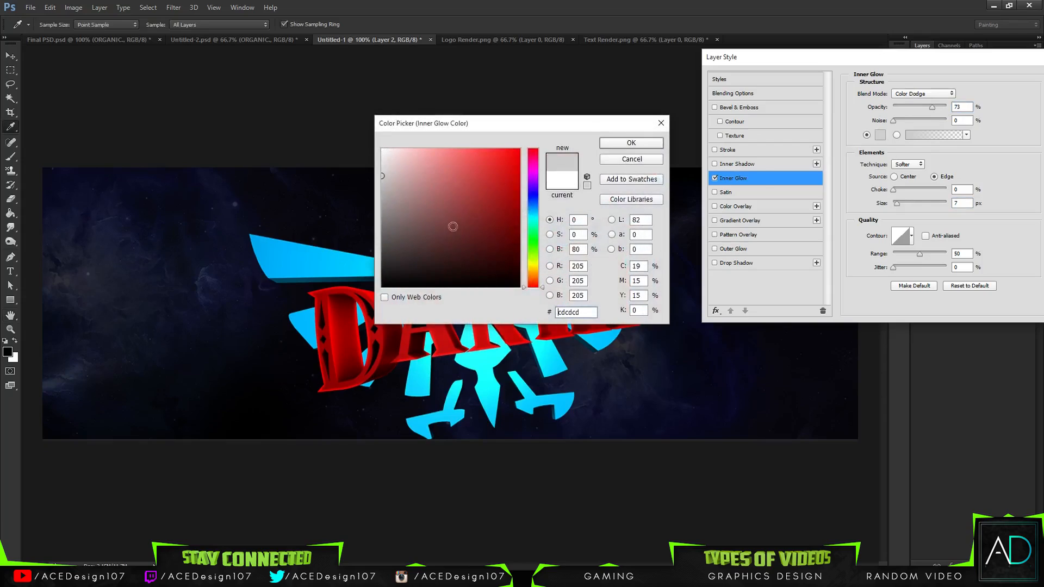
{"action": "left_click_drag", "start_coordinate": [510, 159], "coordinate": [575, 124]}
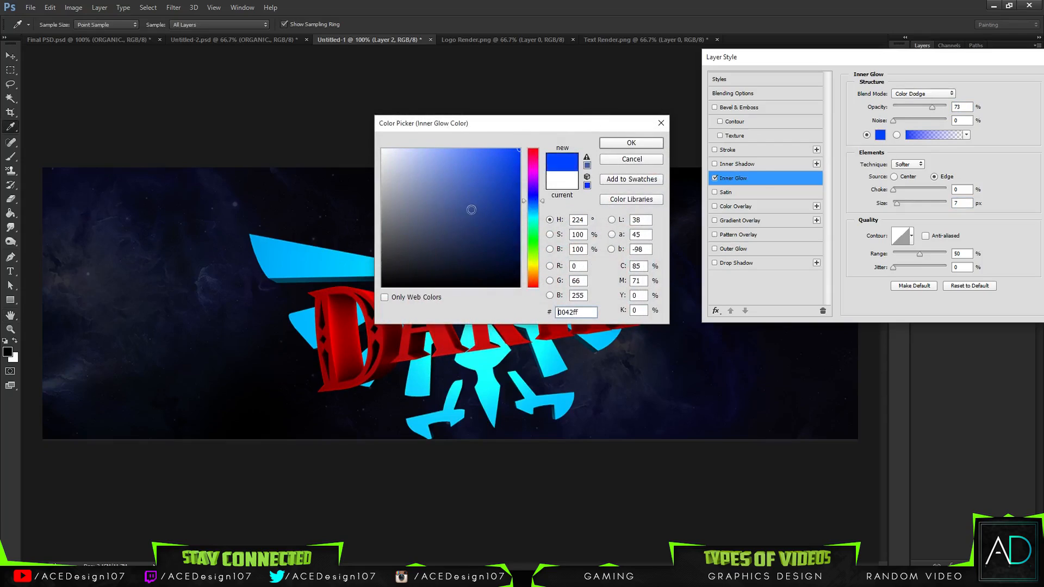
{"action": "left_click", "coordinate": [562, 175]}
{"action": "left_click", "coordinate": [609, 142]}
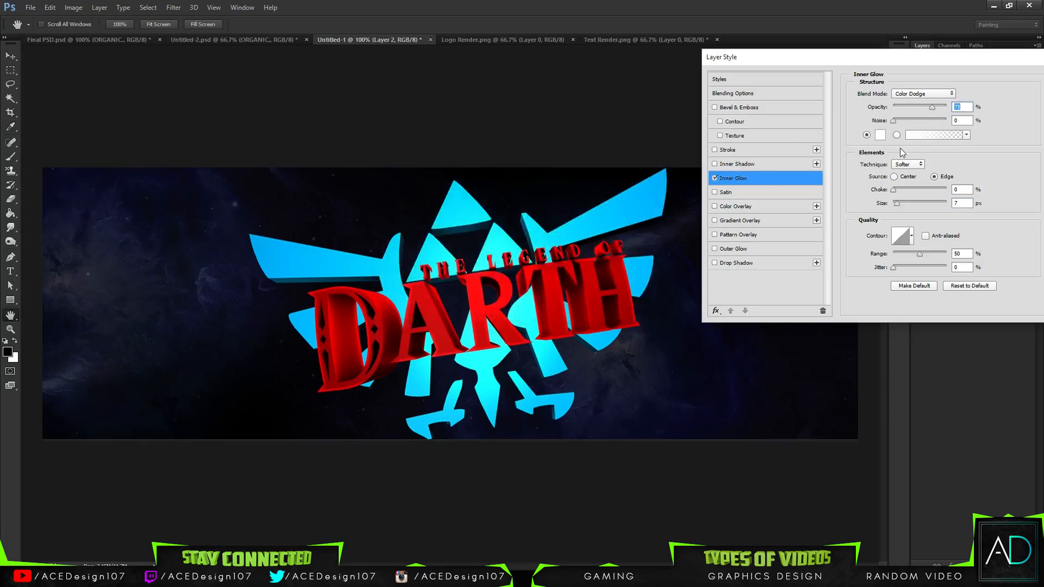
Step: Fine-tune the Inner Glow size and add a small black Drop Shadow at 100% opacity to the text
{"action": "left_click_drag", "start_coordinate": [901, 201], "coordinate": [895, 200]}
{"action": "left_click", "coordinate": [736, 263]}
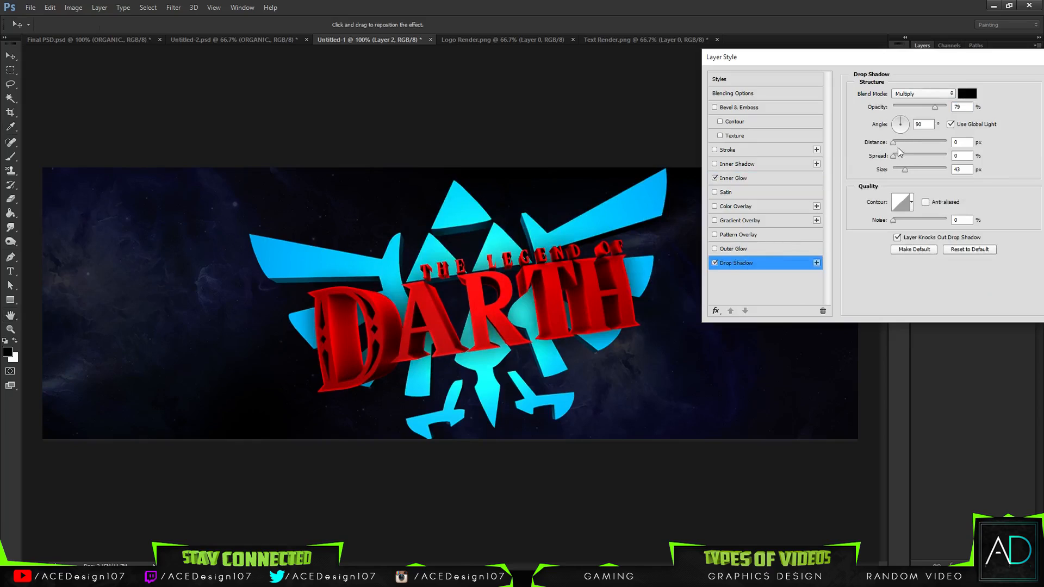
{"action": "left_click_drag", "start_coordinate": [908, 169], "coordinate": [898, 171]}
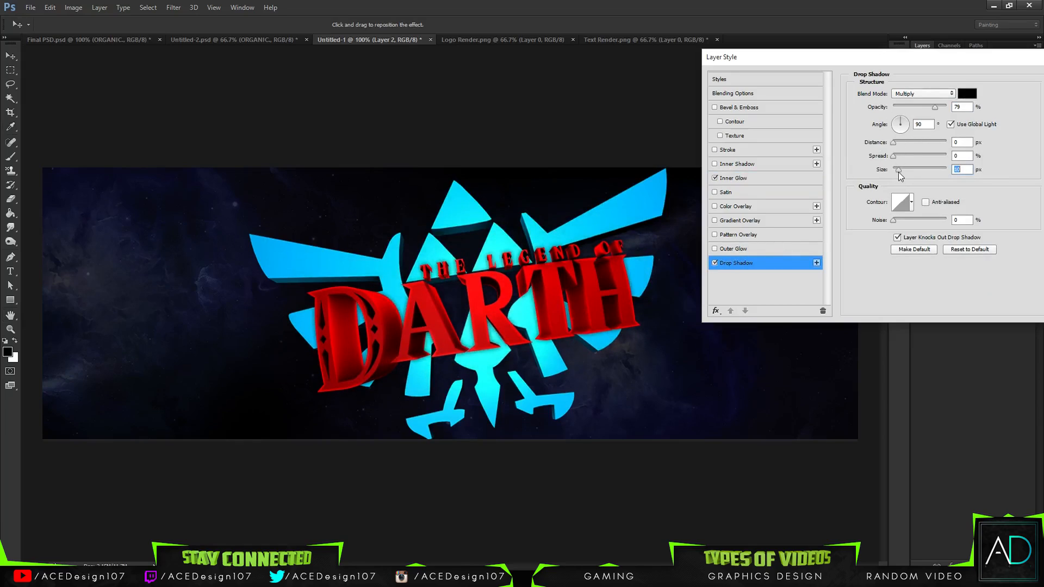
{"action": "left_click_drag", "start_coordinate": [934, 107], "coordinate": [949, 107]}
{"action": "left_click", "coordinate": [900, 169]}
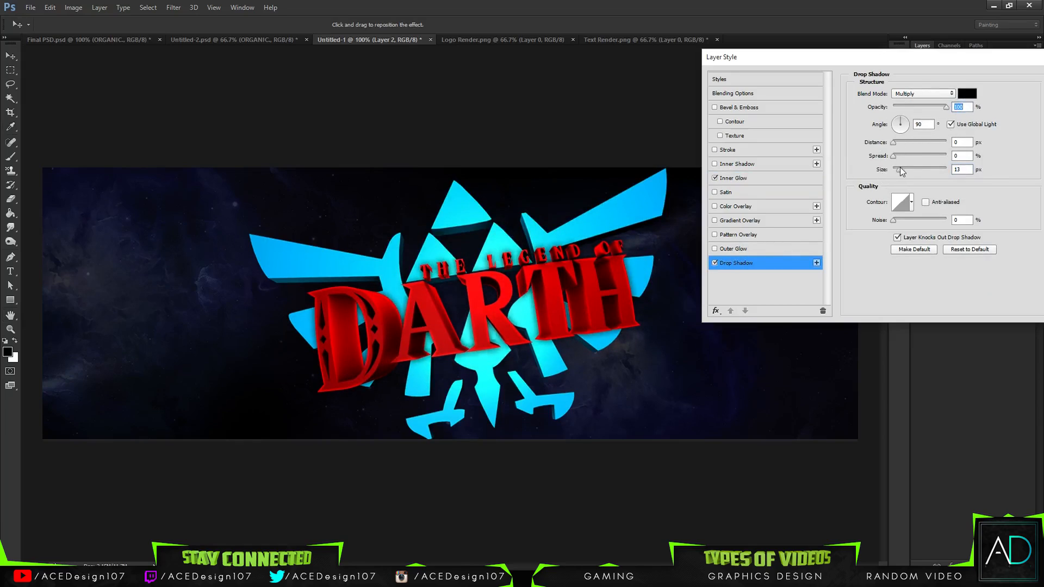
{"action": "left_click_drag", "start_coordinate": [901, 169], "coordinate": [899, 167]}
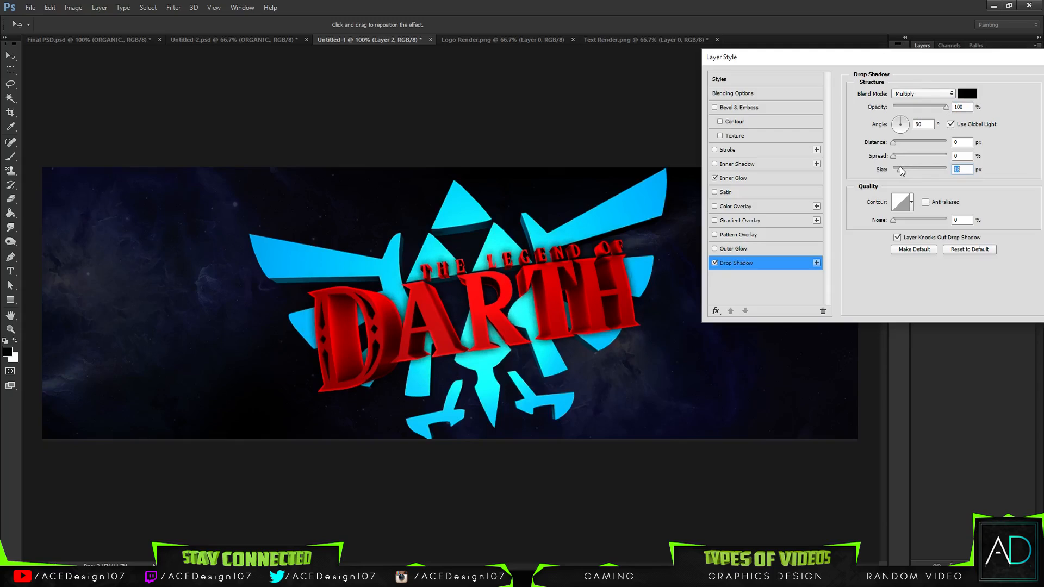
Step: Try a black Inner Shadow with a small size on the text, and turn it off again
{"action": "left_click_drag", "start_coordinate": [818, 57], "coordinate": [717, 60]}
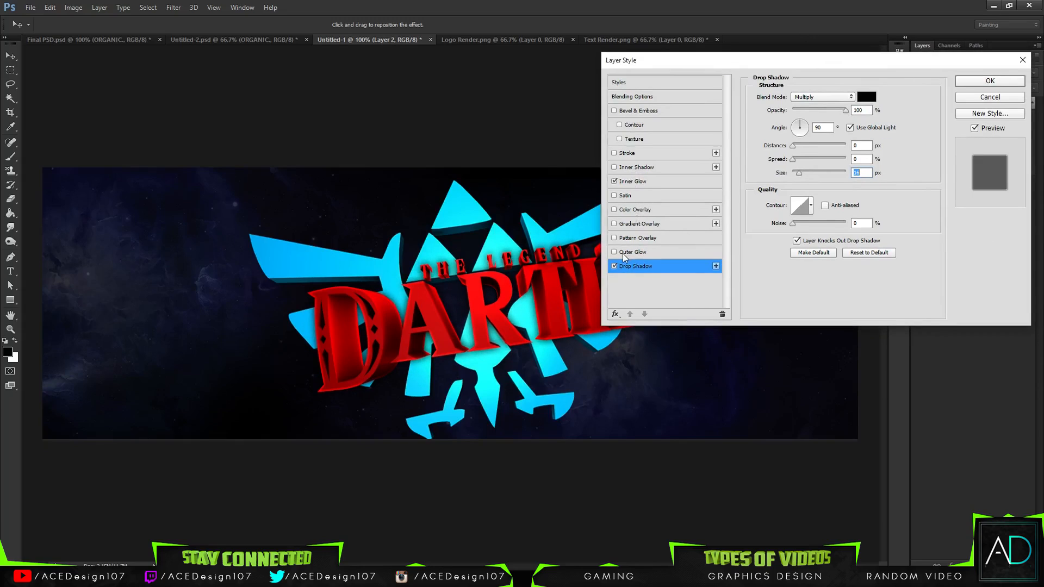
{"action": "left_click", "coordinate": [635, 168]}
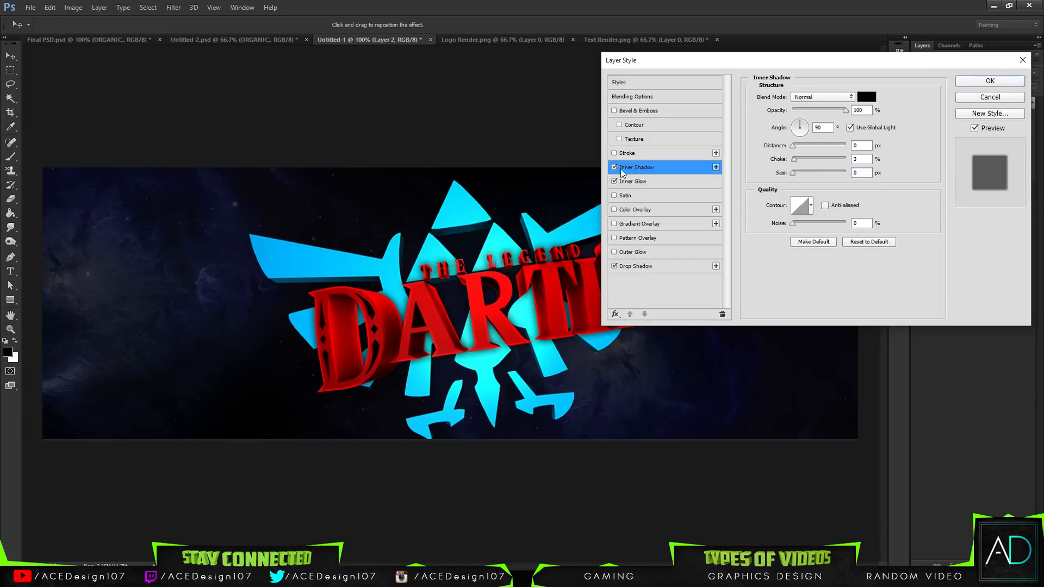
{"action": "left_click_drag", "start_coordinate": [795, 172], "coordinate": [796, 171]}
{"action": "left_click_drag", "start_coordinate": [797, 171], "coordinate": [795, 173]}
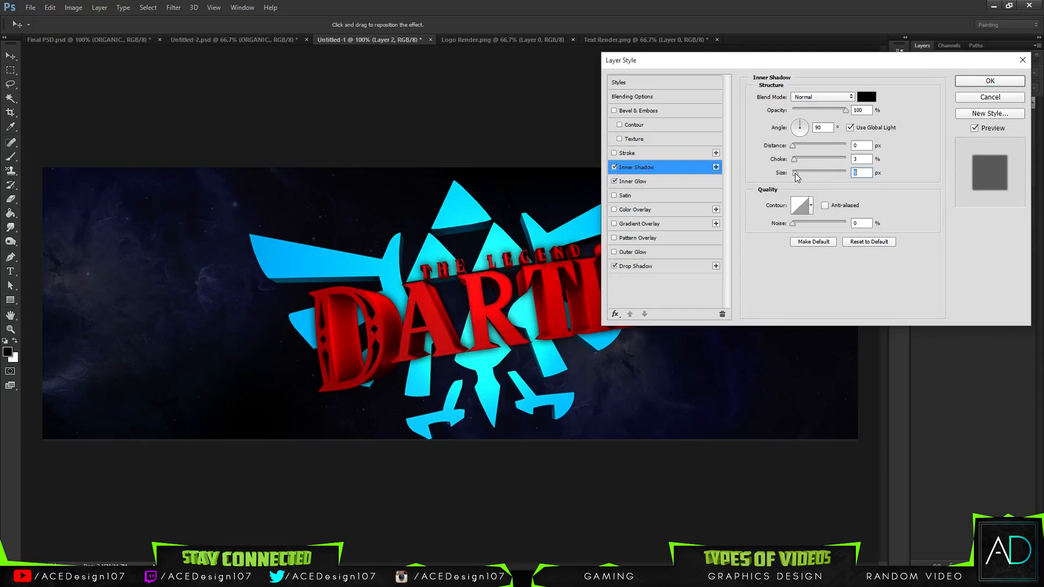
{"action": "left_click", "coordinate": [615, 168]}
Step: Add an inside Stroke to the text with 100% opacity and a 2 px size
{"action": "left_click", "coordinate": [628, 154]}
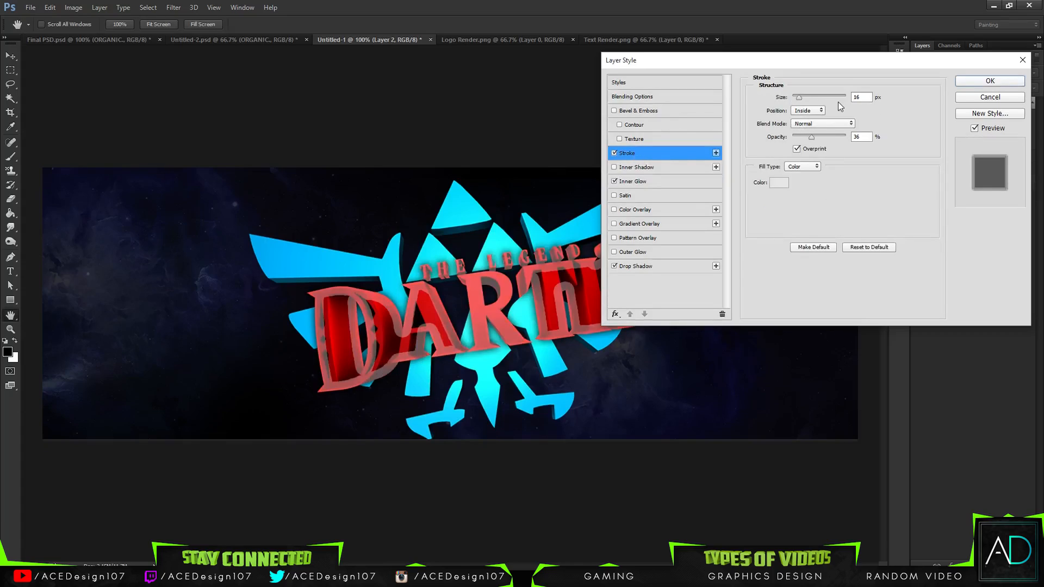
{"action": "left_click_drag", "start_coordinate": [812, 137], "coordinate": [861, 139]}
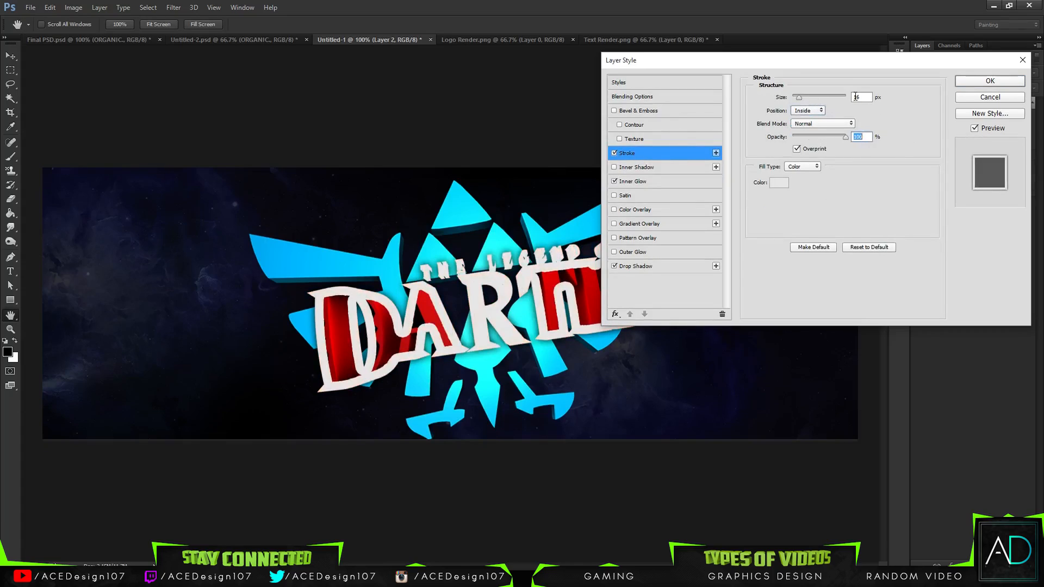
{"action": "double_click", "coordinate": [865, 97]}
{"action": "type", "text": "2"}
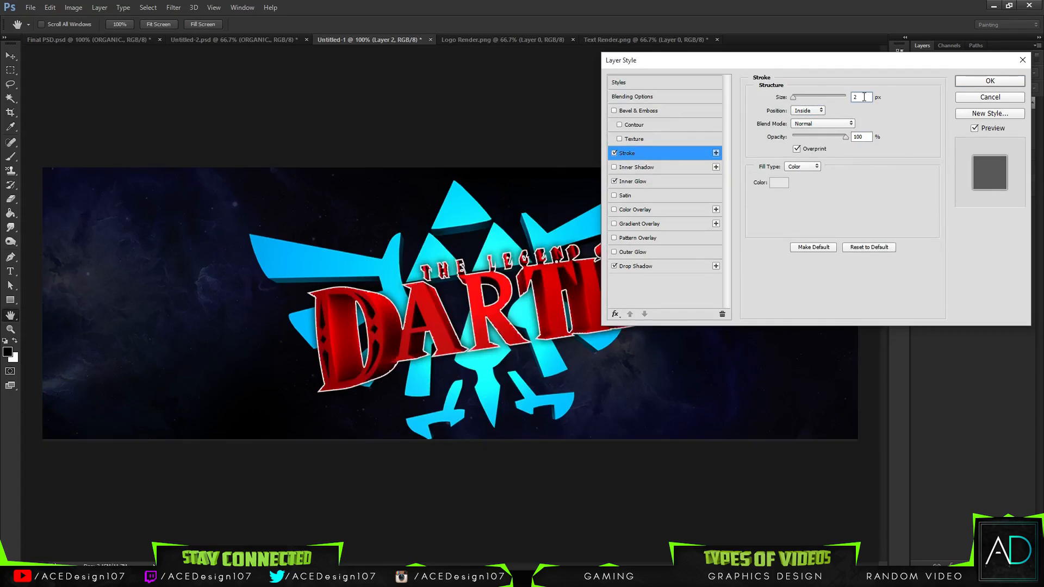
{"action": "left_click_drag", "start_coordinate": [863, 98], "coordinate": [775, 110]}
{"action": "type", "text": "1"}
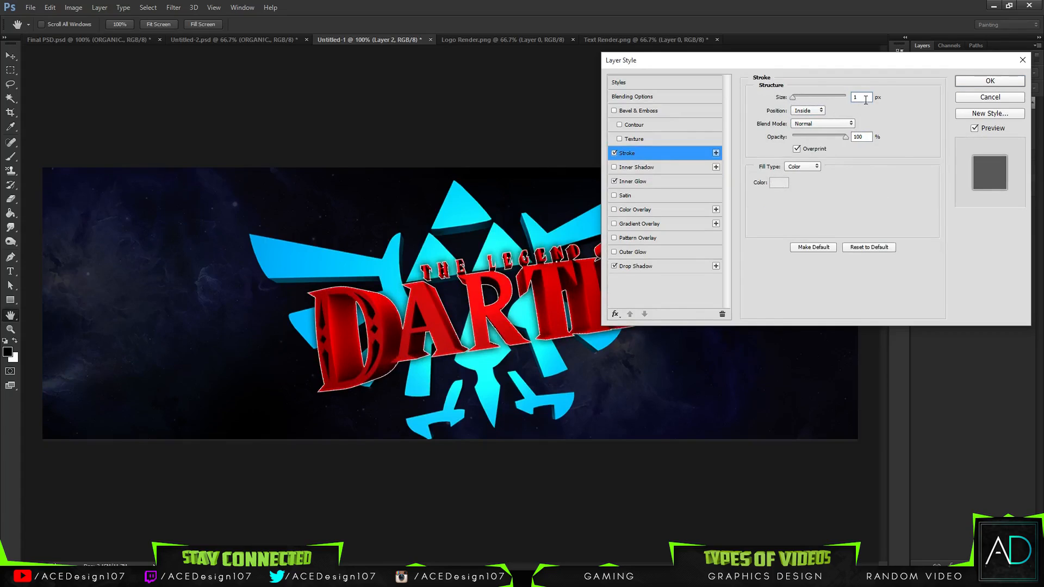
{"action": "double_click", "coordinate": [865, 99]}
{"action": "type", "text": "2"}
Step: Change the text's Stroke colour to red ff0000 and lower the stroke opacity to 0%
{"action": "left_click", "coordinate": [778, 182]}
{"action": "mouse_move", "coordinate": [442, 204]}
{"action": "left_mouse_down"}
{"action": "mouse_move", "coordinate": [624, 143]}
{"action": "mouse_move", "coordinate": [457, 125]}
{"action": "left_mouse_up"}
{"action": "left_click_drag", "start_coordinate": [485, 157], "coordinate": [520, 148]}
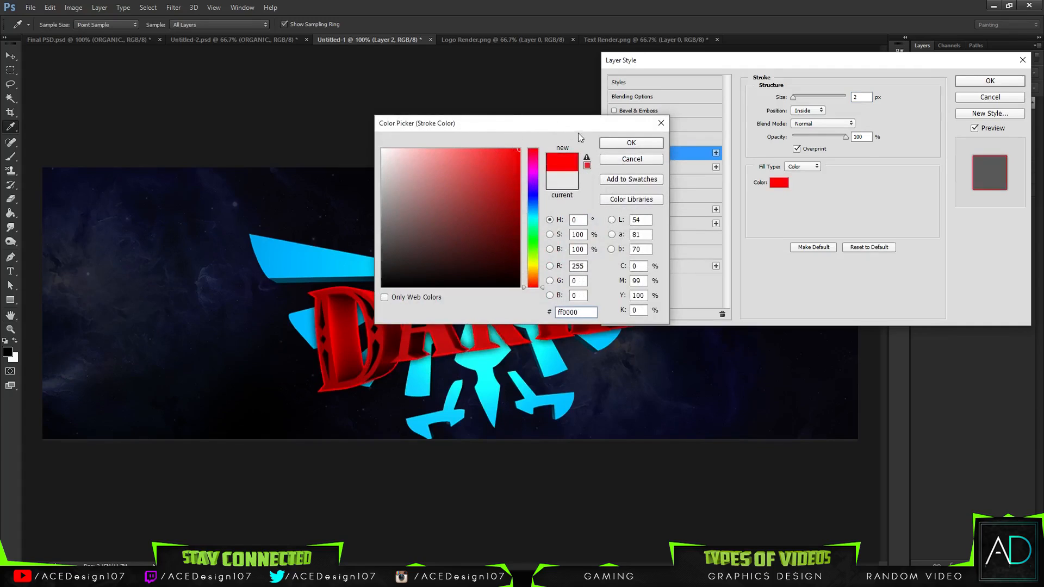
{"action": "left_click", "coordinate": [625, 143]}
{"action": "left_click_drag", "start_coordinate": [825, 135], "coordinate": [788, 137]}
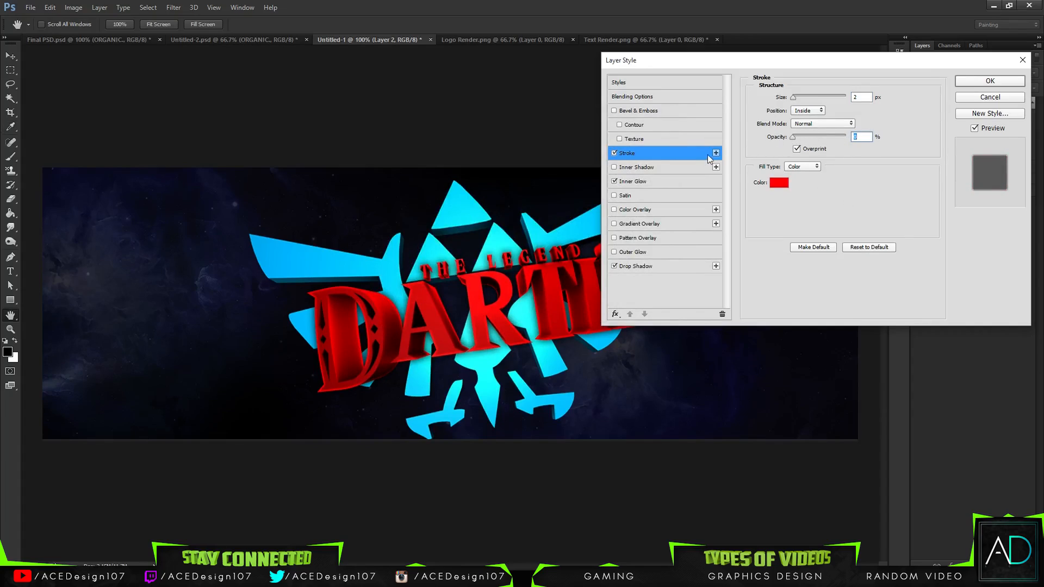
Step: Add a Gradient Overlay to the text at 0% opacity using the Black, White preset
{"action": "left_click_drag", "start_coordinate": [758, 65], "coordinate": [840, 61]}
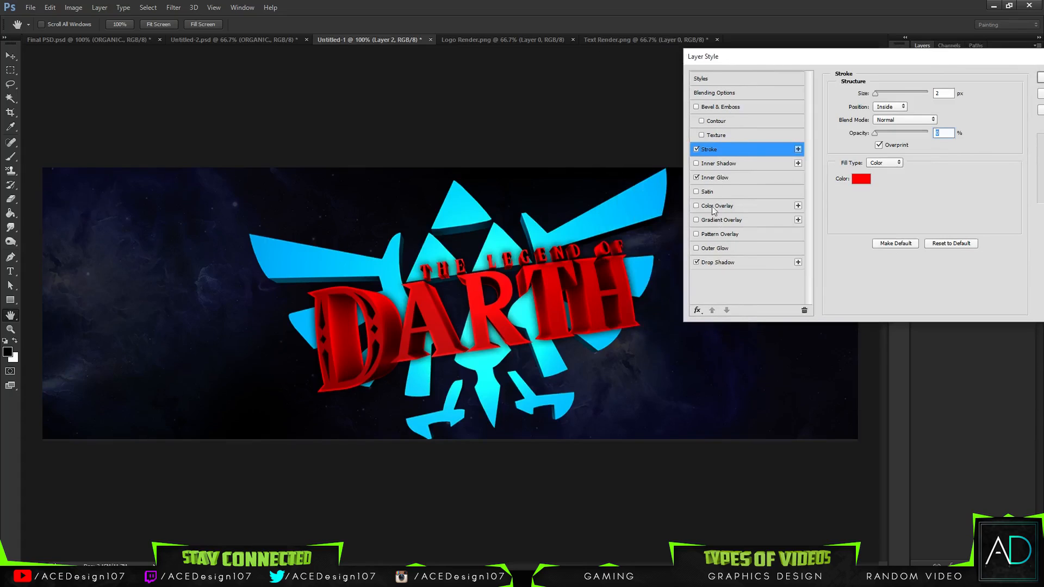
{"action": "left_click", "coordinate": [721, 221]}
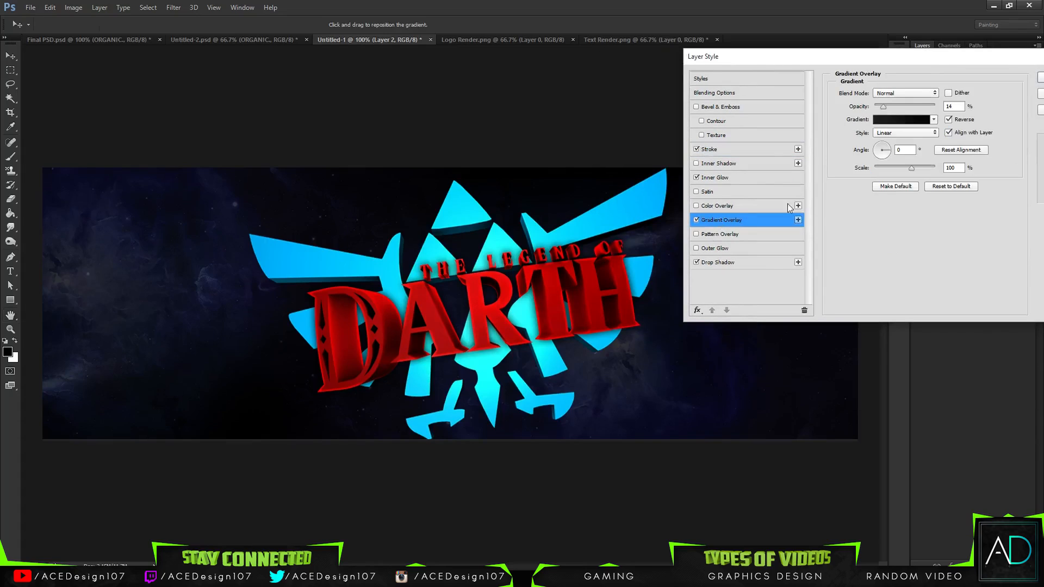
{"action": "mouse_move", "coordinate": [888, 106]}
{"action": "left_mouse_down"}
{"action": "mouse_move", "coordinate": [916, 106]}
{"action": "mouse_move", "coordinate": [814, 102]}
{"action": "left_mouse_up"}
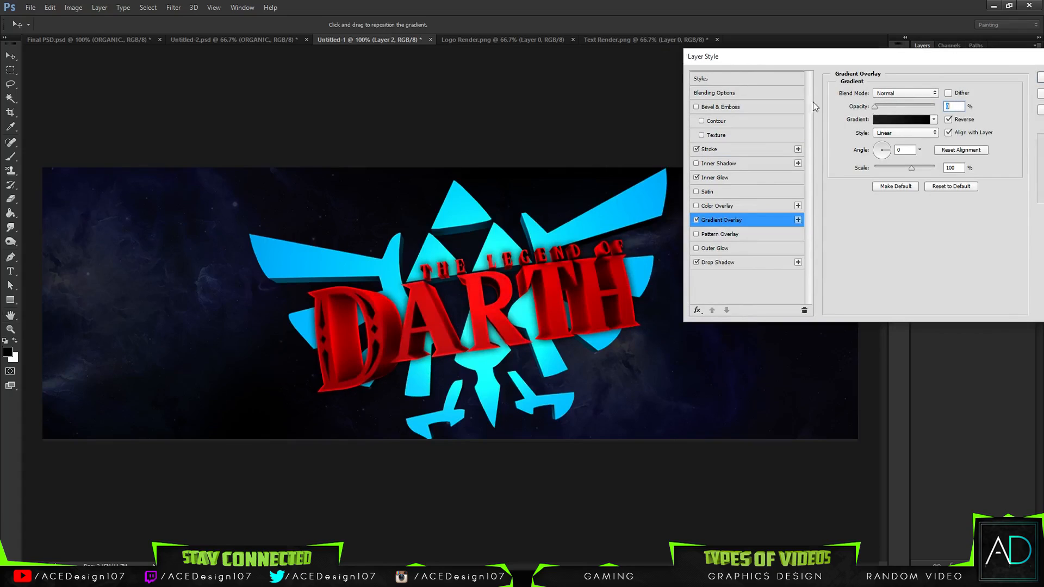
{"action": "left_click", "coordinate": [892, 119]}
{"action": "left_click", "coordinate": [538, 212]}
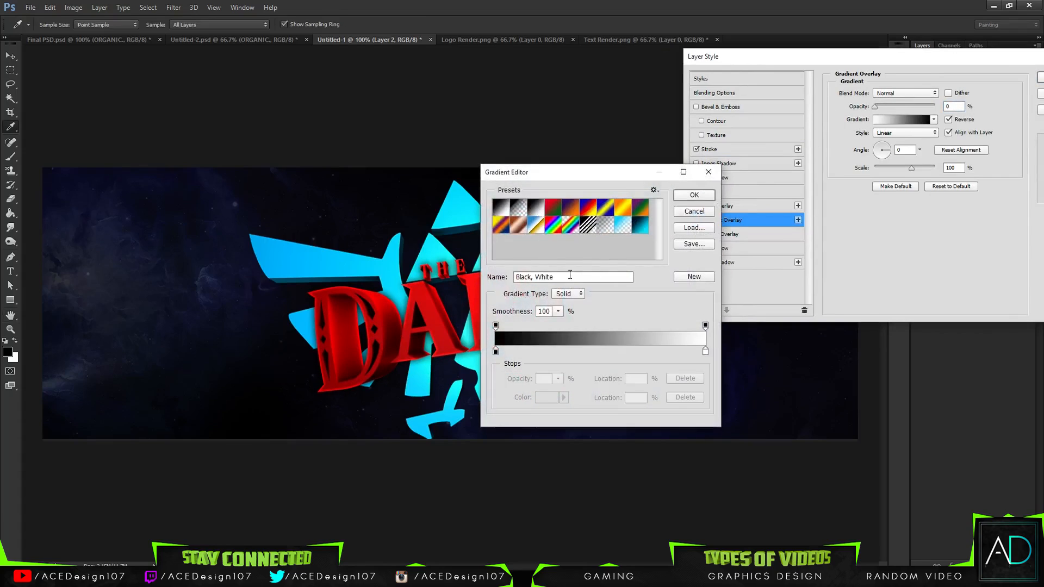
{"action": "left_click", "coordinate": [694, 195]}
Step: Set the text's Gradient Overlay to 100% opacity, an angle of -82° and a scale of 37%
{"action": "left_click_drag", "start_coordinate": [875, 106], "coordinate": [937, 105]}
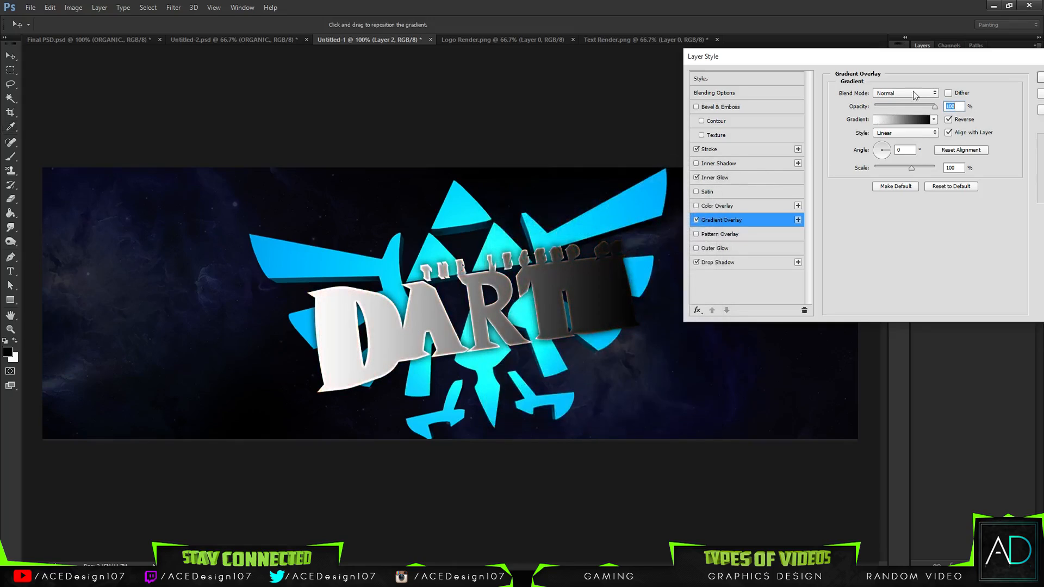
{"action": "mouse_move", "coordinate": [888, 151]}
{"action": "left_mouse_down"}
{"action": "mouse_move", "coordinate": [883, 170]}
{"action": "mouse_move", "coordinate": [895, 161]}
{"action": "left_mouse_up"}
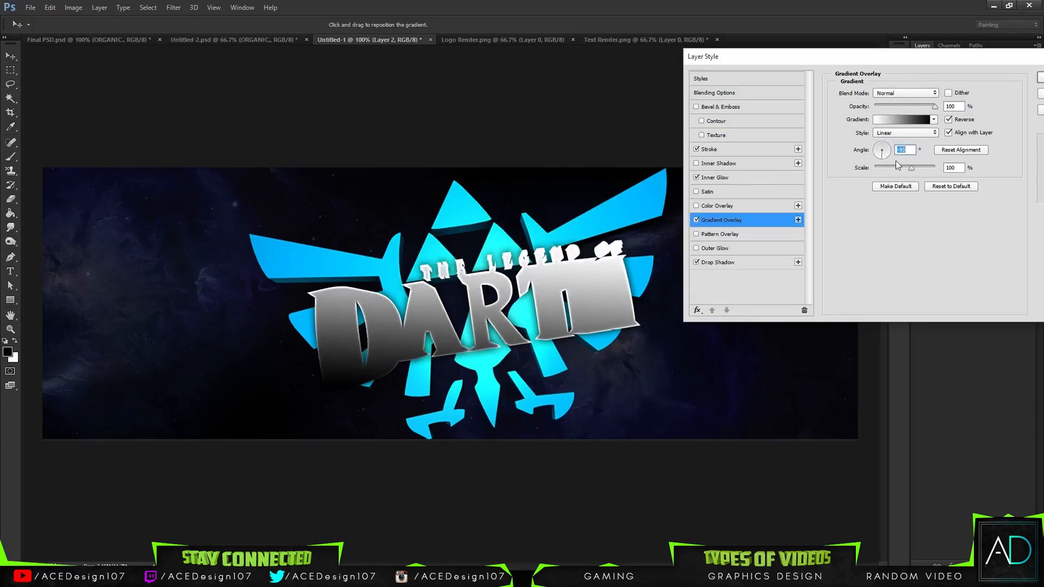
{"action": "type", "text": "-90"}
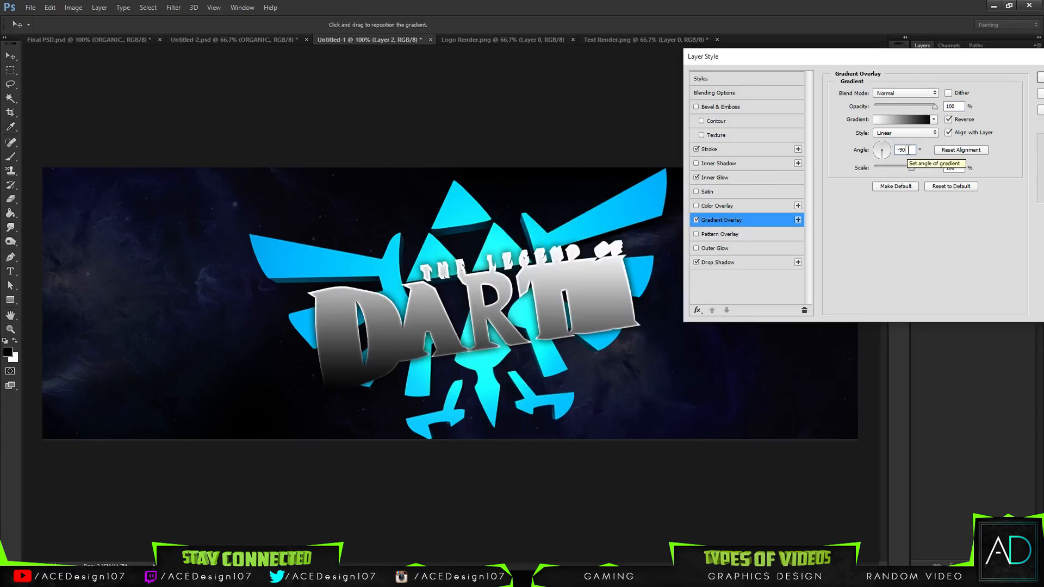
{"action": "mouse_move", "coordinate": [884, 157]}
{"action": "left_mouse_down"}
{"action": "mouse_move", "coordinate": [925, 167]}
{"action": "mouse_move", "coordinate": [875, 168]}
{"action": "mouse_move", "coordinate": [883, 159]}
{"action": "left_mouse_up"}
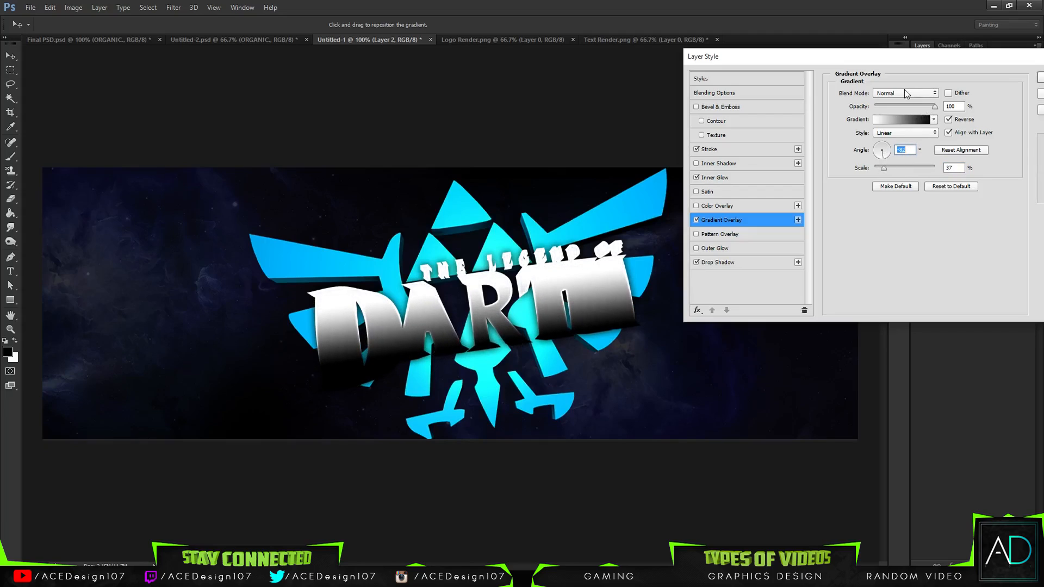
Step: Set the Gradient Overlay's blend mode to Overlay with 27% opacity and apply the layer style to the text
{"action": "left_click", "coordinate": [905, 93]}
{"action": "left_click", "coordinate": [892, 197]}
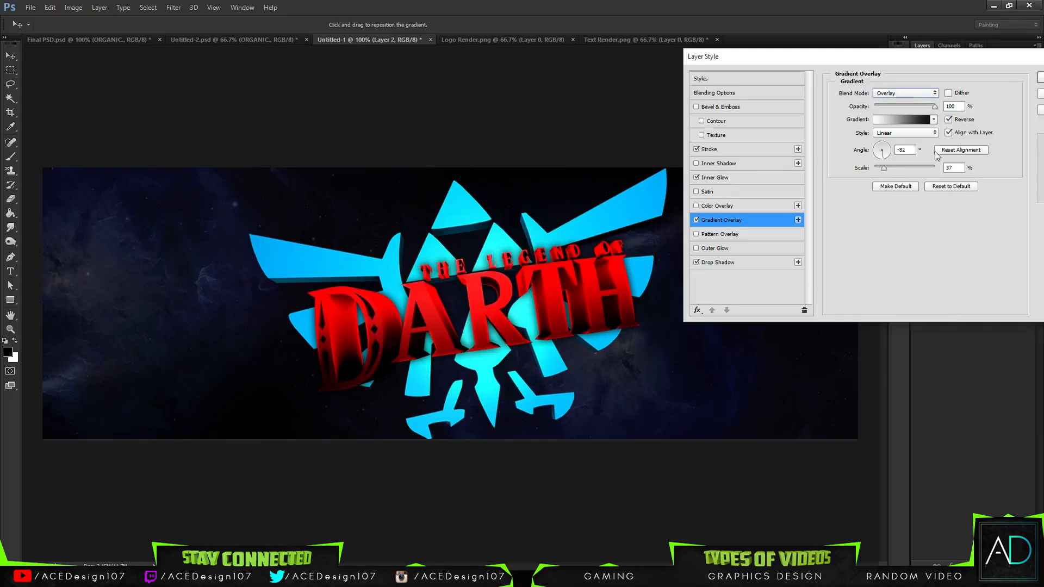
{"action": "left_click_drag", "start_coordinate": [935, 106], "coordinate": [898, 112]}
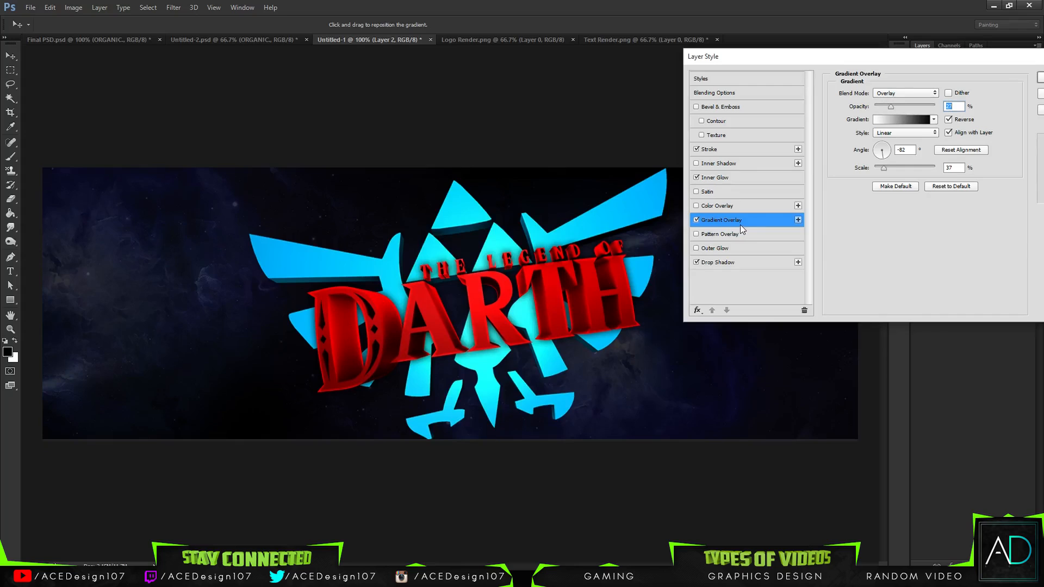
{"action": "left_click_drag", "start_coordinate": [742, 59], "coordinate": [576, 56]}
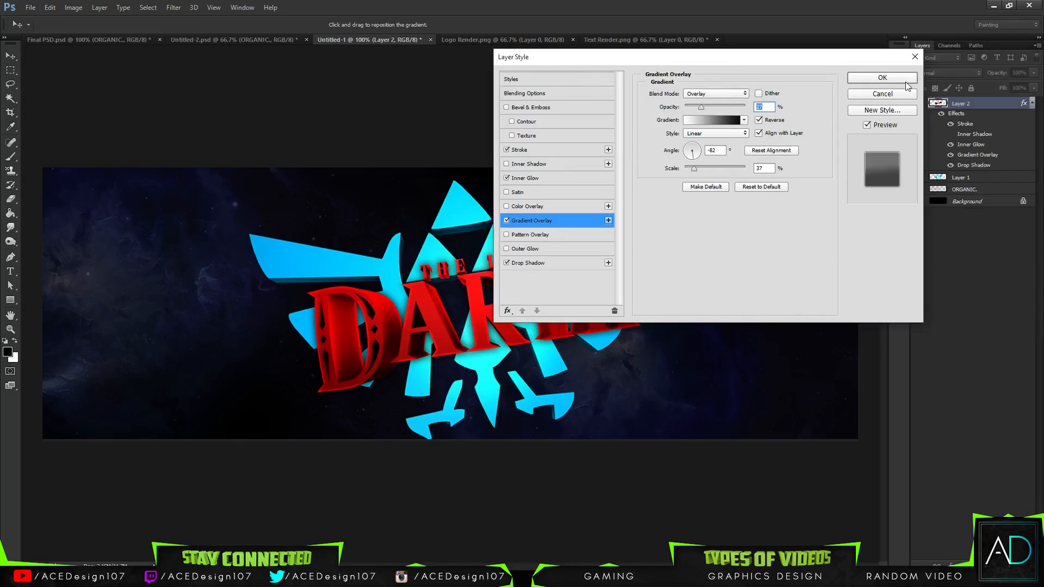
{"action": "left_click", "coordinate": [905, 82]}
Step: Copy the layer style from the red text layer and paste it onto the blue logo layer
{"action": "right_click", "coordinate": [953, 104]}
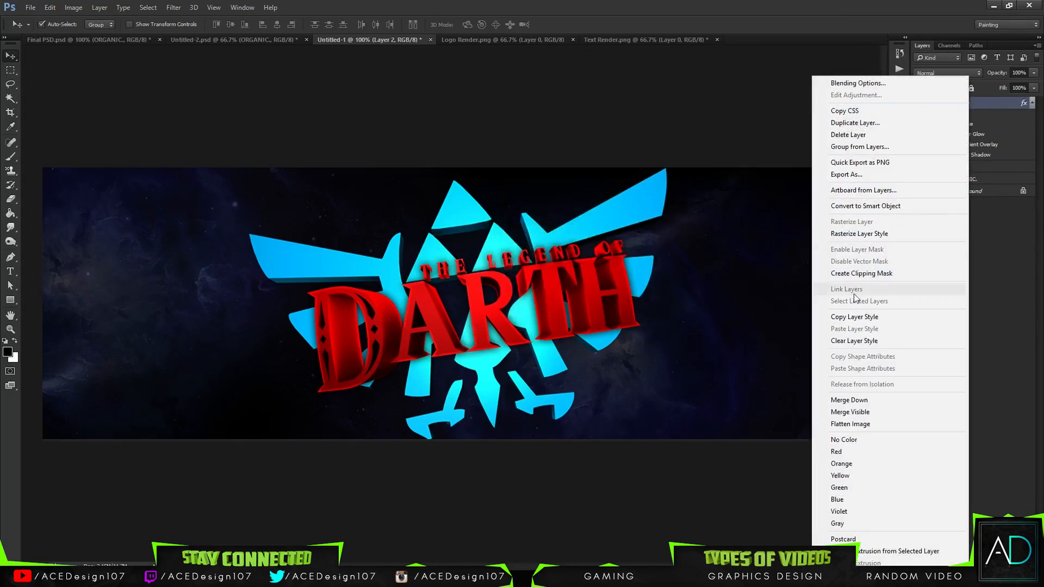
{"action": "left_click", "coordinate": [924, 317]}
{"action": "right_click", "coordinate": [977, 165]}
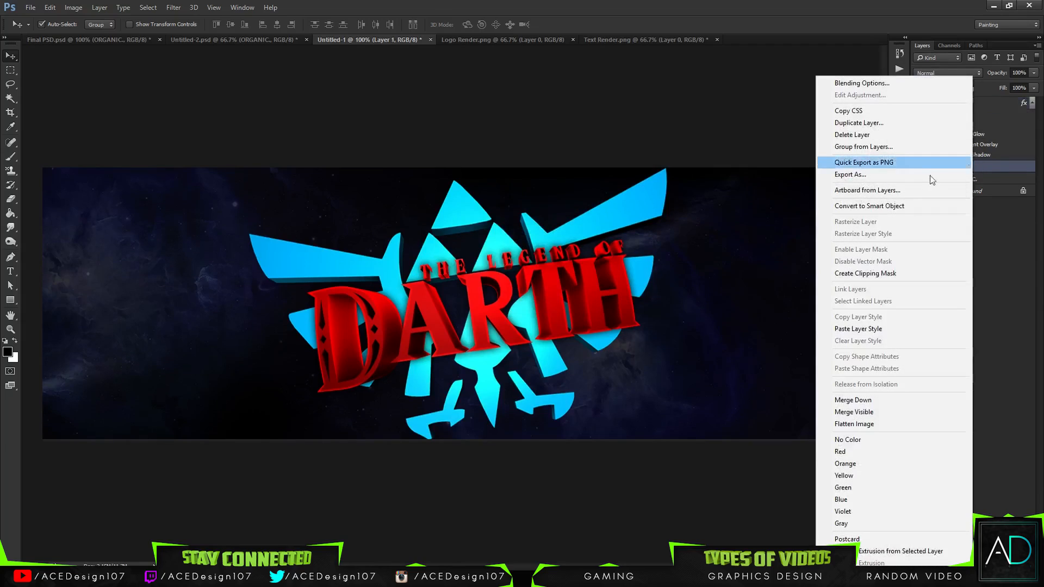
{"action": "left_click", "coordinate": [873, 329]}
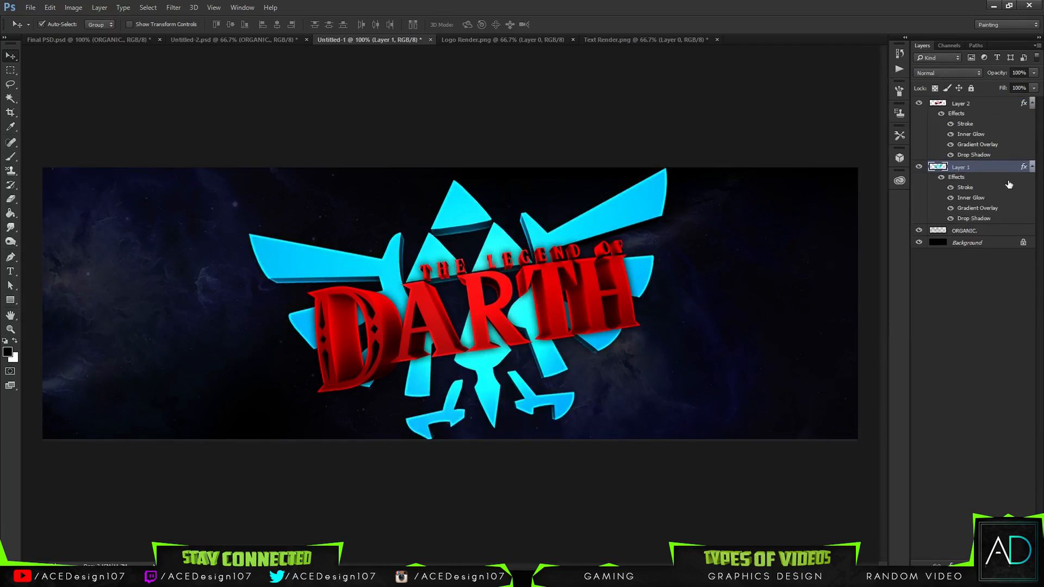
Step: Change the logo layer's Stroke colour to light blue 23d0ff
{"action": "right_click", "coordinate": [982, 170]}
{"action": "left_click", "coordinate": [860, 82]}
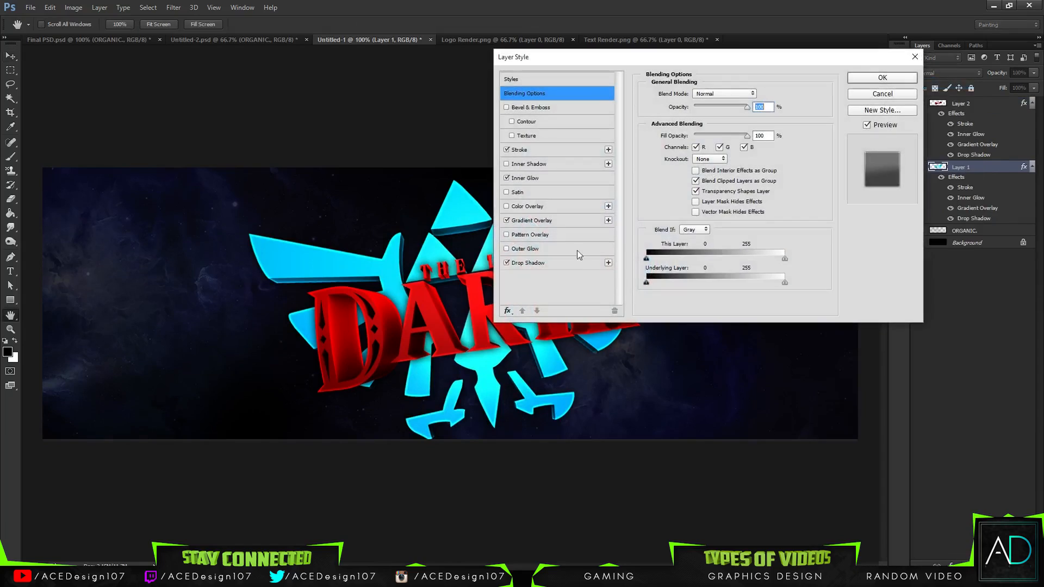
{"action": "left_click", "coordinate": [524, 152]}
{"action": "left_click", "coordinate": [675, 180]}
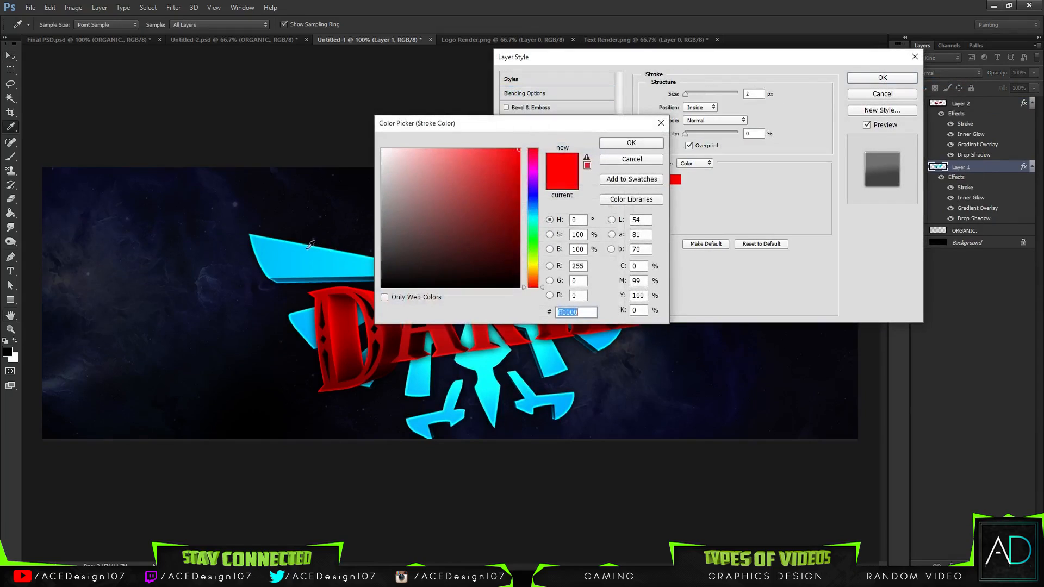
{"action": "left_click", "coordinate": [318, 241]}
{"action": "mouse_move", "coordinate": [457, 158]}
{"action": "left_mouse_down"}
{"action": "mouse_move", "coordinate": [457, 144]}
{"action": "mouse_move", "coordinate": [501, 146]}
{"action": "left_mouse_up"}
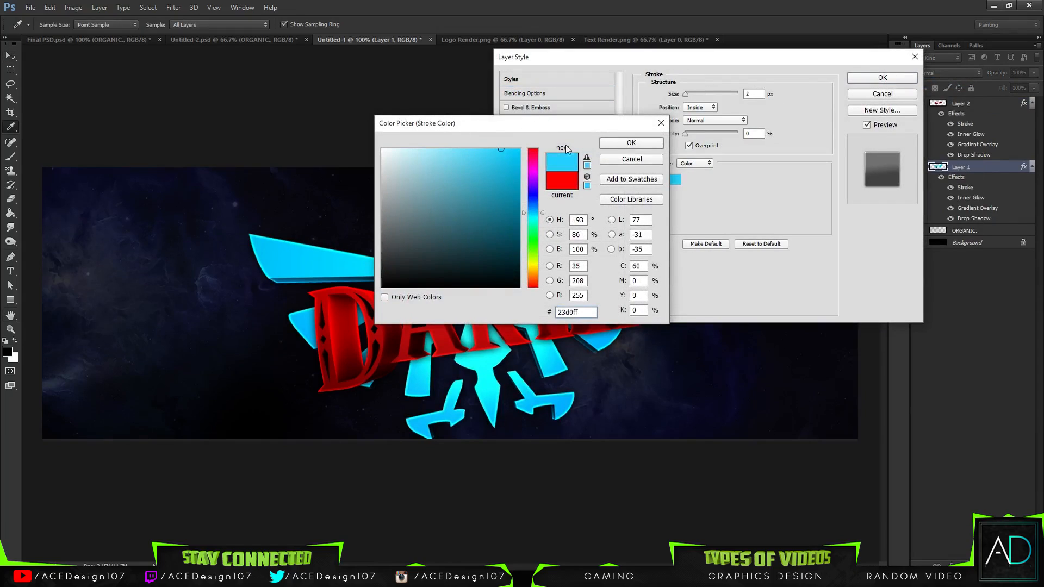
{"action": "left_click", "coordinate": [616, 143]}
Step: Set the logo's stroke size to 2 px and lower its opacity to a few percent
{"action": "type", "text": "58"}
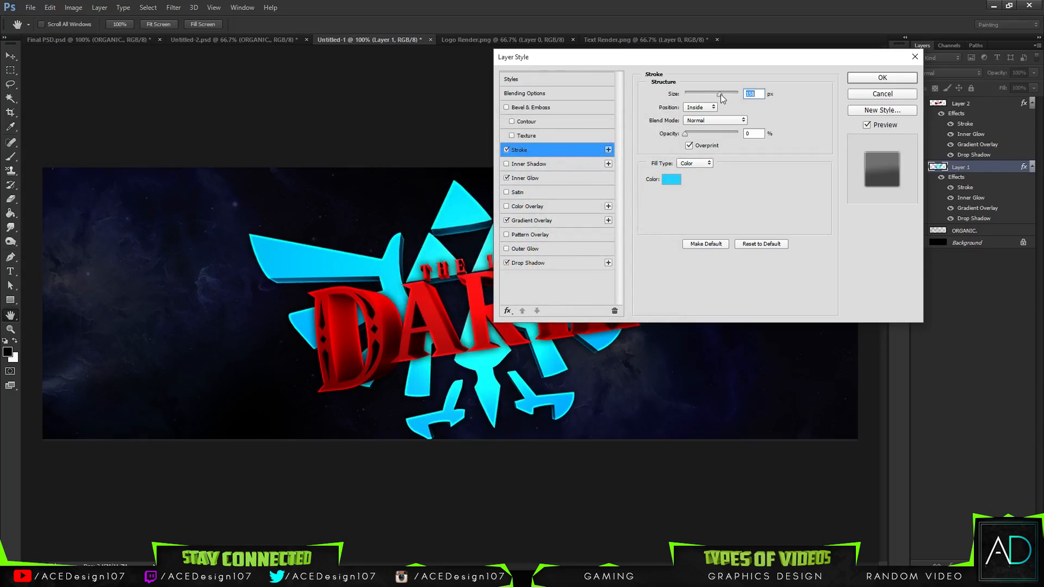
{"action": "left_click_drag", "start_coordinate": [696, 136], "coordinate": [751, 136]}
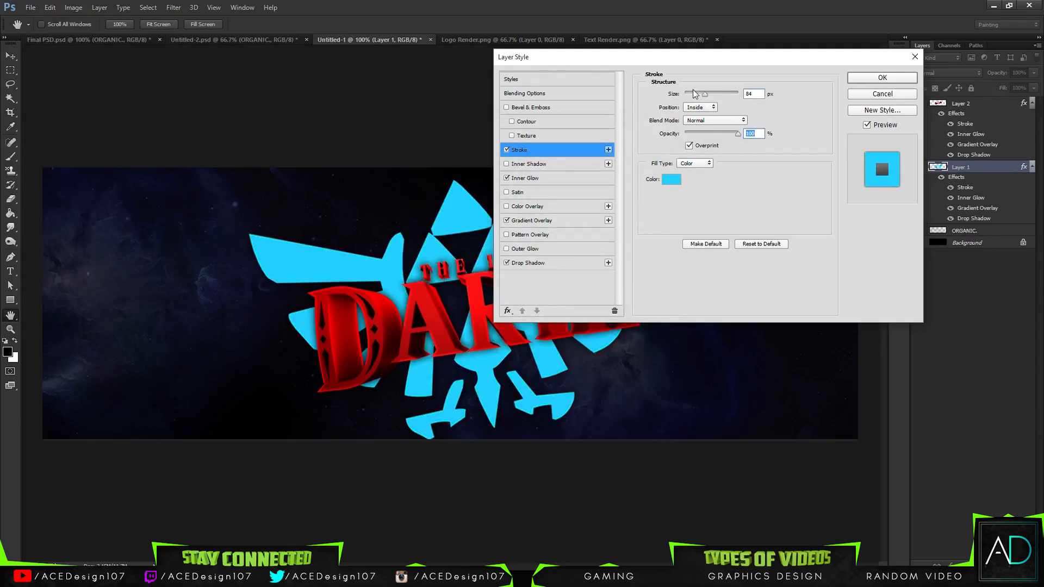
{"action": "left_click_drag", "start_coordinate": [695, 95], "coordinate": [686, 97]}
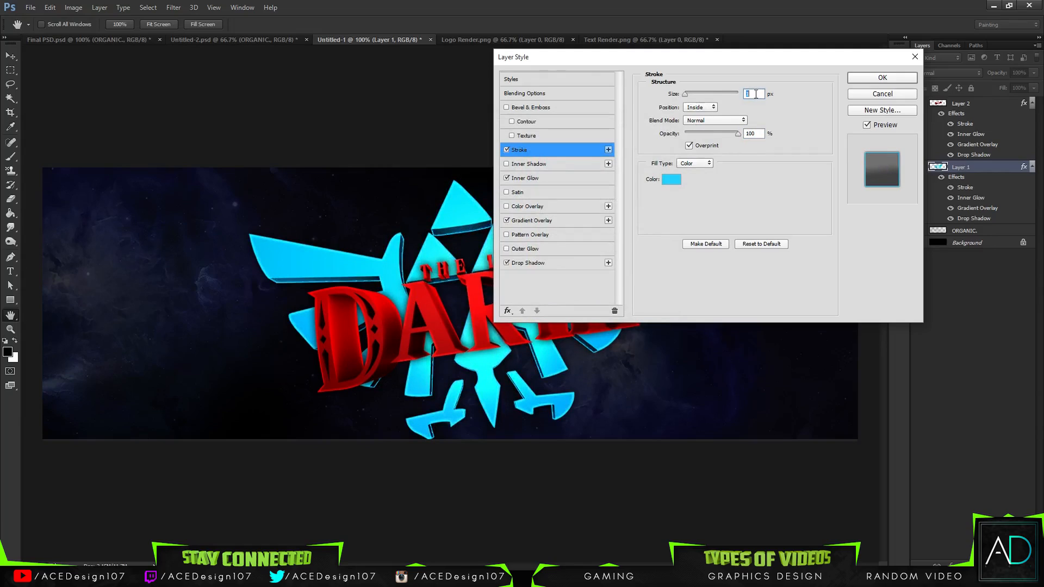
{"action": "type", "text": "2"}
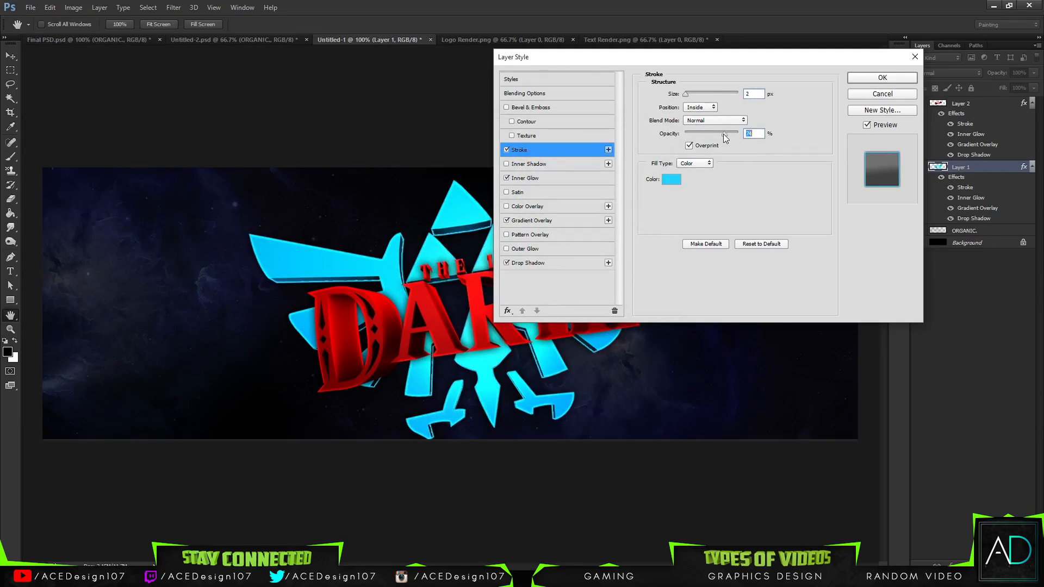
{"action": "left_click_drag", "start_coordinate": [724, 134], "coordinate": [688, 135]}
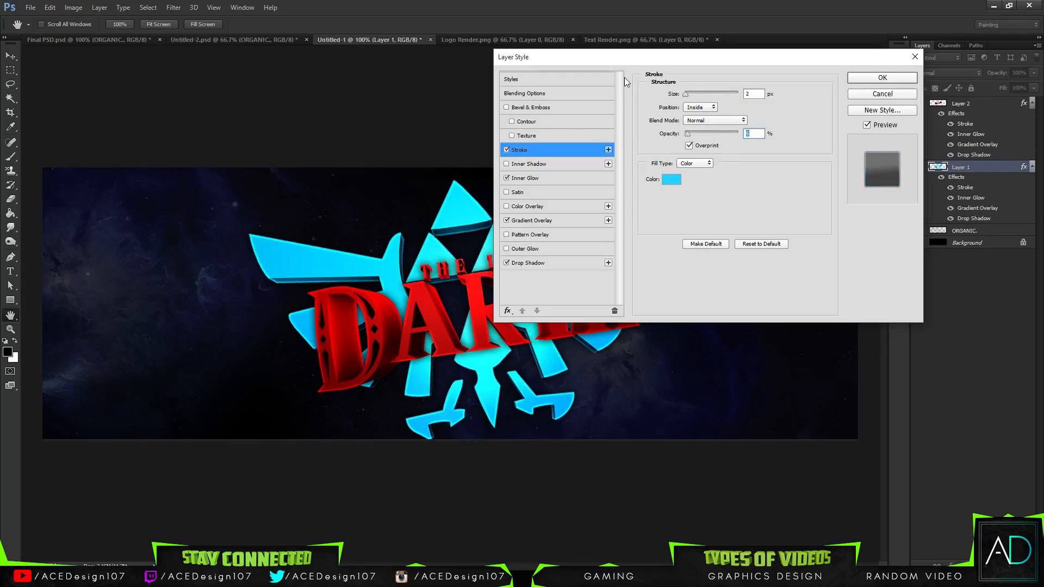
{"action": "left_click_drag", "start_coordinate": [630, 63], "coordinate": [866, 75]}
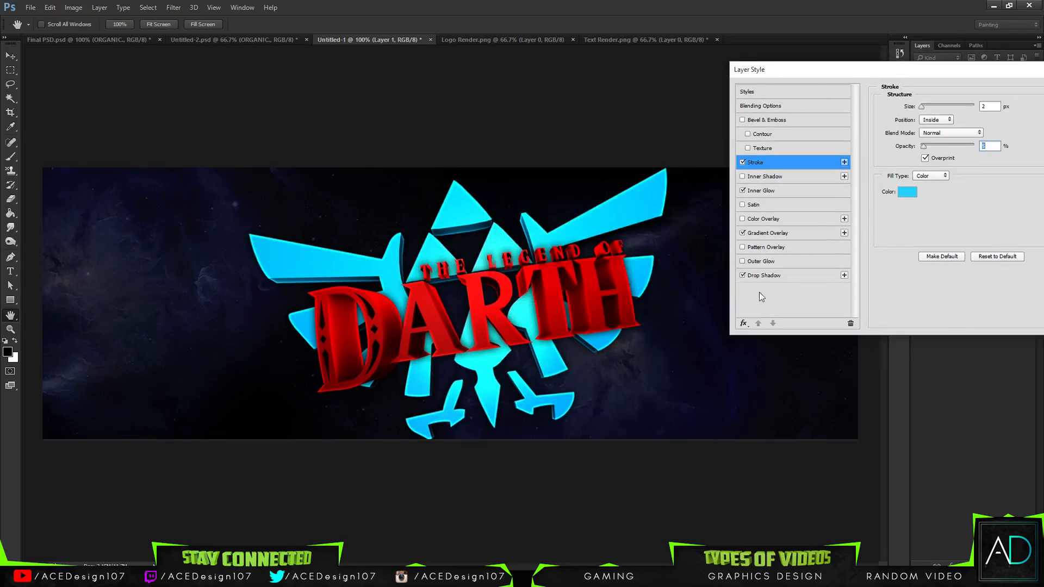
Step: Adjust the logo's Drop Shadow to about 30% opacity and a size of 70 px
{"action": "left_click", "coordinate": [769, 275]}
{"action": "mouse_move", "coordinate": [923, 181]}
{"action": "left_mouse_down"}
{"action": "mouse_move", "coordinate": [947, 180]}
{"action": "mouse_move", "coordinate": [930, 181]}
{"action": "left_mouse_up"}
{"action": "left_click_drag", "start_coordinate": [973, 119], "coordinate": [997, 117]}
{"action": "left_click_drag", "start_coordinate": [921, 155], "coordinate": [938, 182]}
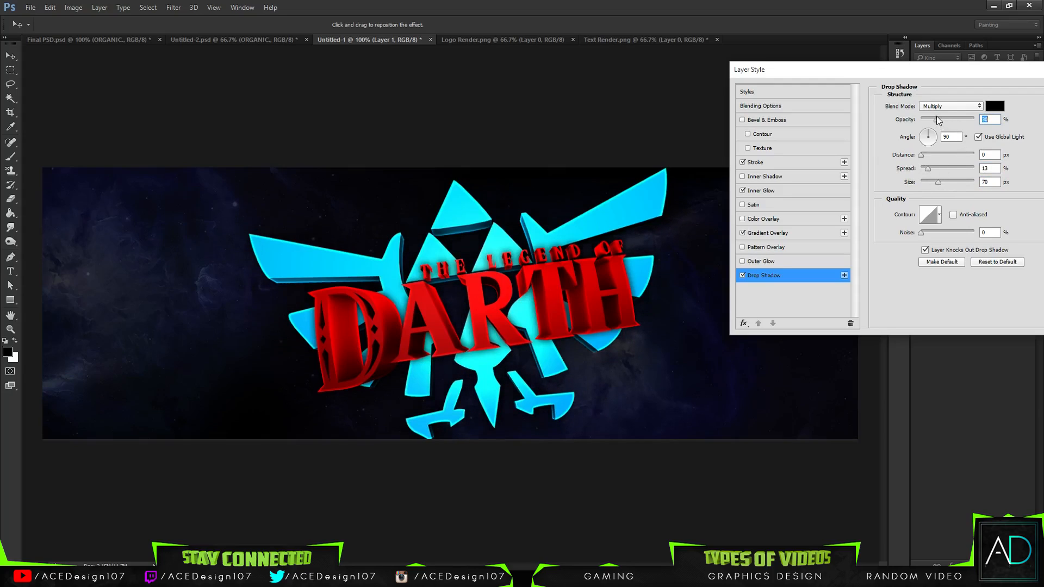
{"action": "left_click_drag", "start_coordinate": [851, 70], "coordinate": [818, 57]}
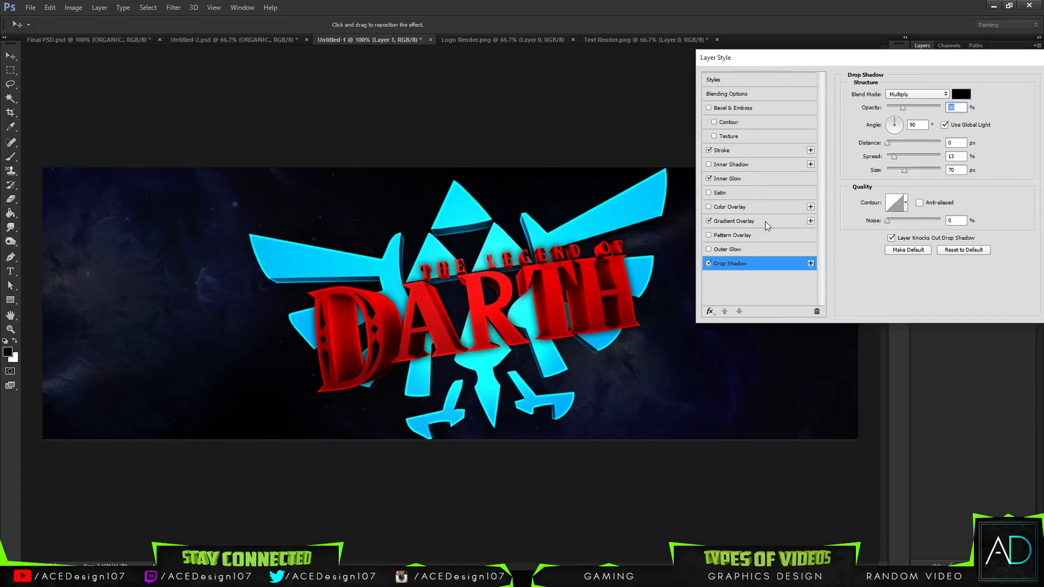
Step: Add an Outer Glow to the logo with a size of 7 px and the cyan colour 00e4ff
{"action": "left_click", "coordinate": [727, 252]}
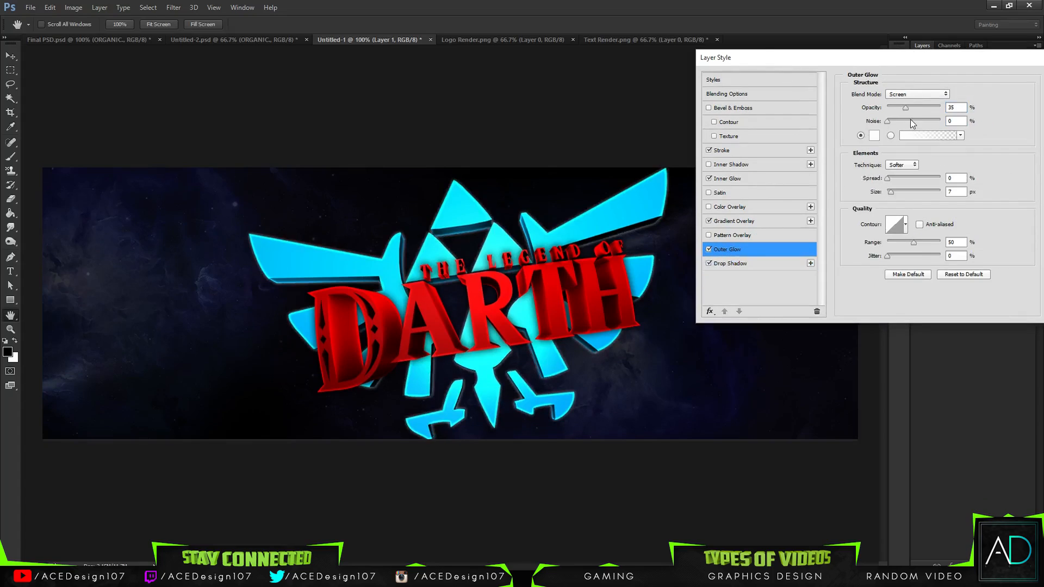
{"action": "mouse_move", "coordinate": [893, 190]}
{"action": "left_mouse_down"}
{"action": "mouse_move", "coordinate": [906, 191]}
{"action": "mouse_move", "coordinate": [892, 191]}
{"action": "left_mouse_up"}
{"action": "type", "text": "7"}
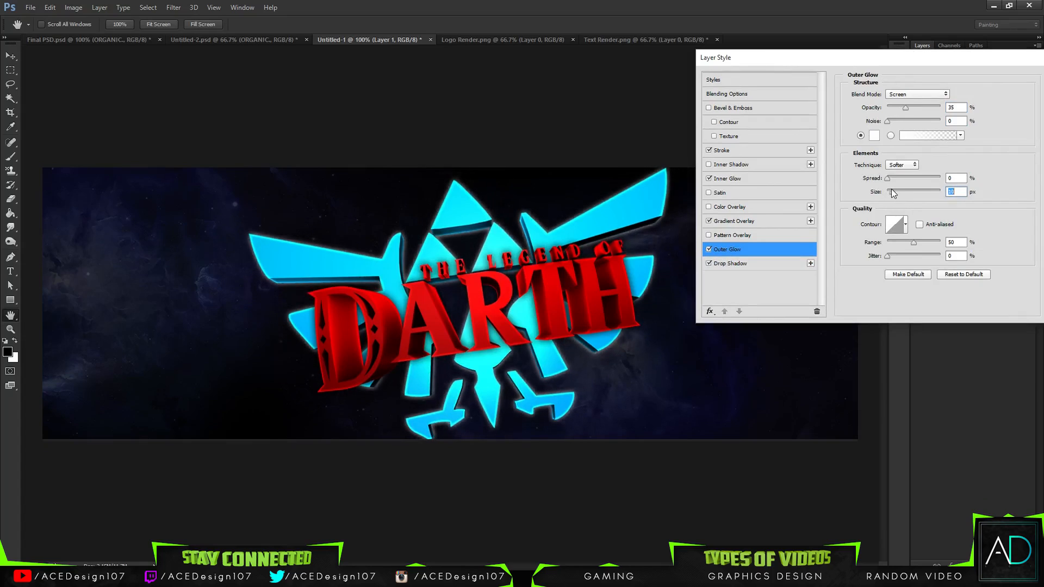
{"action": "left_click", "coordinate": [874, 135]}
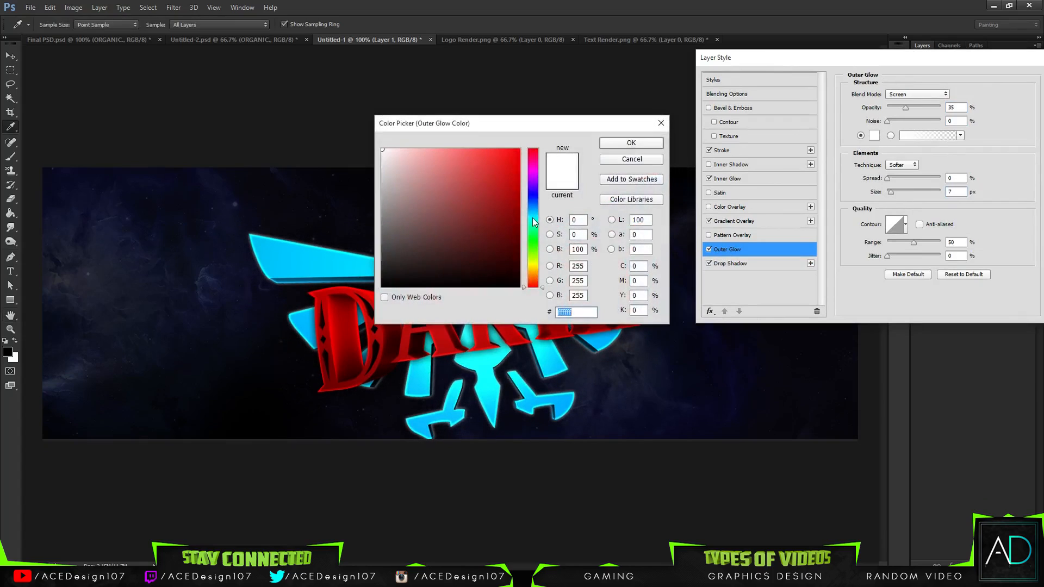
{"action": "left_click", "coordinate": [533, 216]}
{"action": "left_click", "coordinate": [502, 149]}
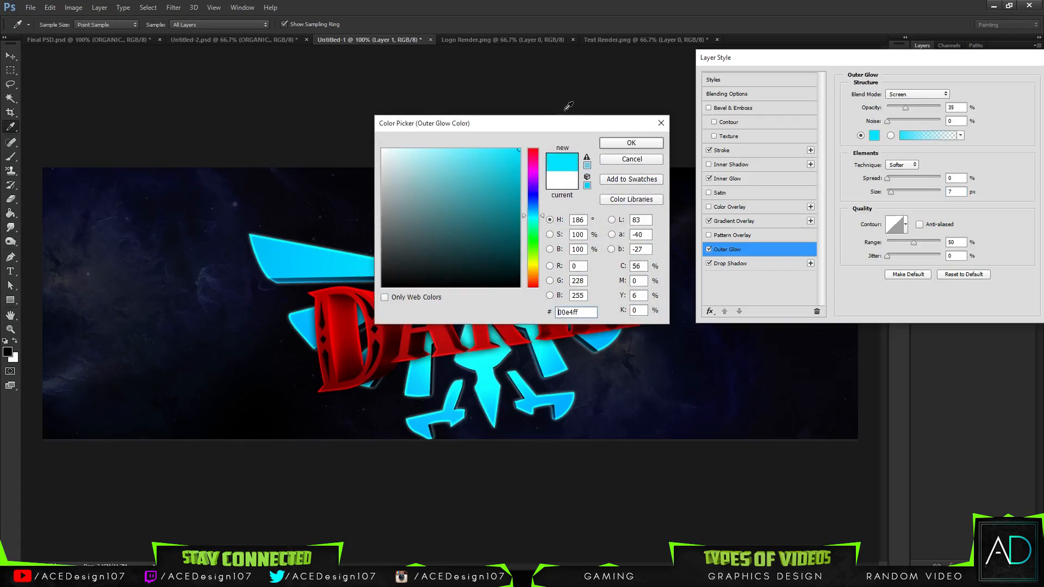
{"action": "left_click", "coordinate": [625, 143]}
Step: Lower the Outer Glow's opacity and apply the layer style to the logo
{"action": "left_click_drag", "start_coordinate": [910, 104], "coordinate": [895, 105]}
{"action": "left_click_drag", "start_coordinate": [822, 60], "coordinate": [697, 51]}
{"action": "left_click", "coordinate": [935, 64]}
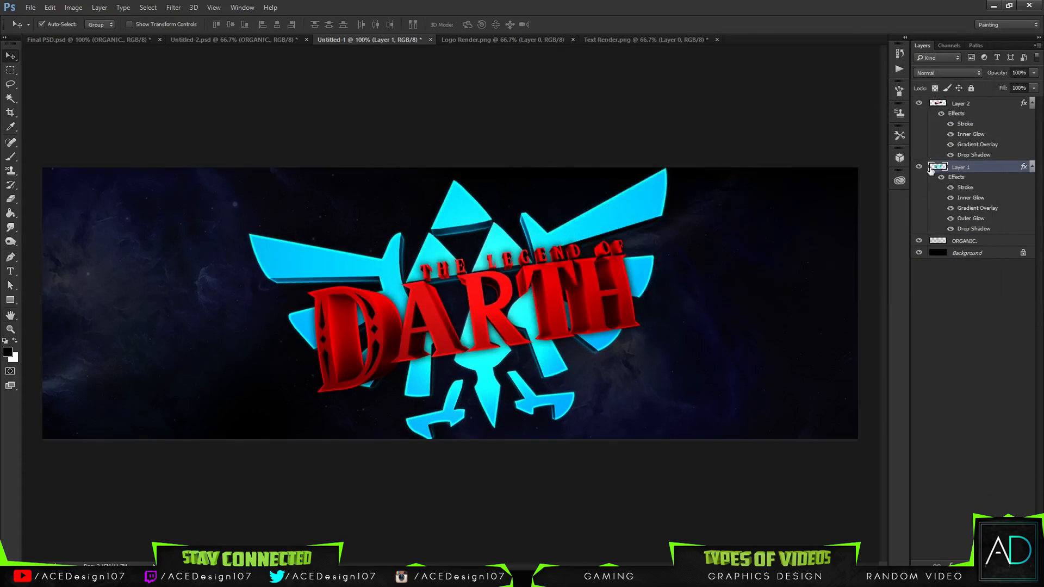
Step: Duplicate the ORGANIC. space texture layer and offset the copy towards the lower left of the banner
{"action": "left_click", "coordinate": [981, 240]}
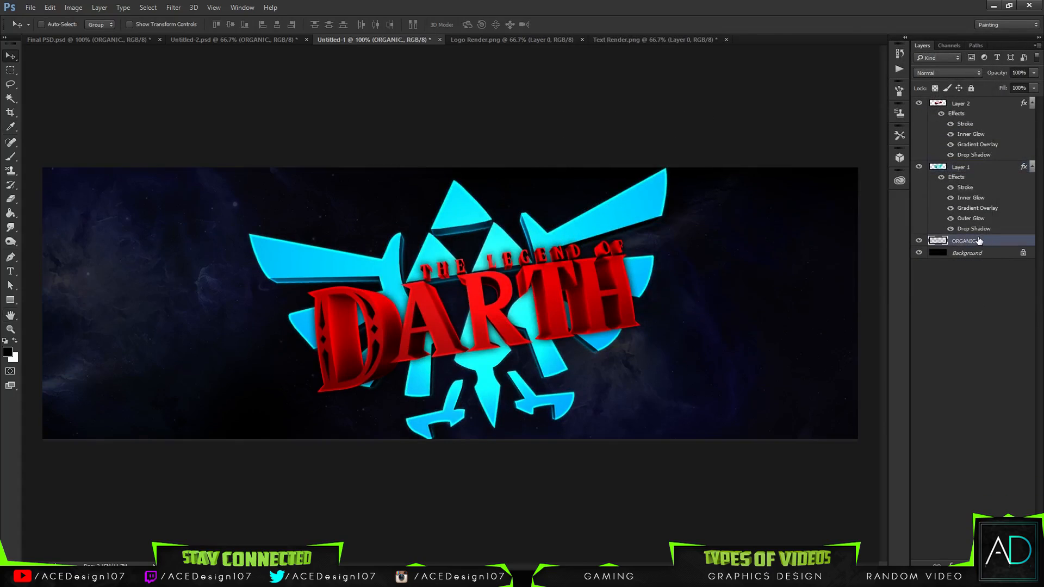
{"action": "key", "text": "ctrl+j"}
{"action": "left_click_drag", "start_coordinate": [536, 398], "coordinate": [347, 505]}
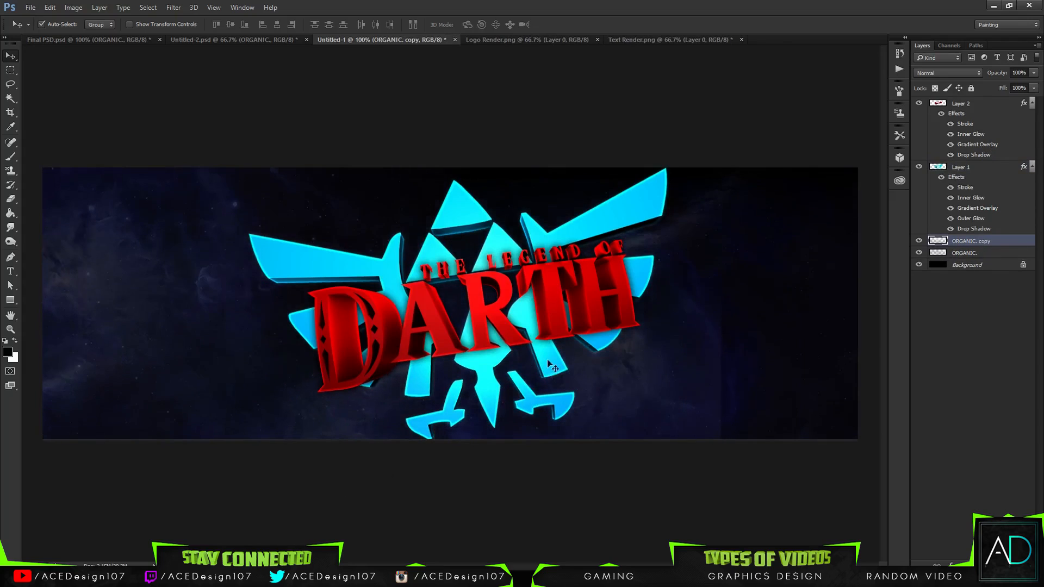
{"action": "left_click_drag", "start_coordinate": [550, 365], "coordinate": [531, 369]}
{"action": "key", "text": "ctrl+z"}
Step: Shift the ORGANIC. copy layer slightly further left with Free Transform
{"action": "left_click", "coordinate": [986, 243]}
{"action": "key", "text": "e"}
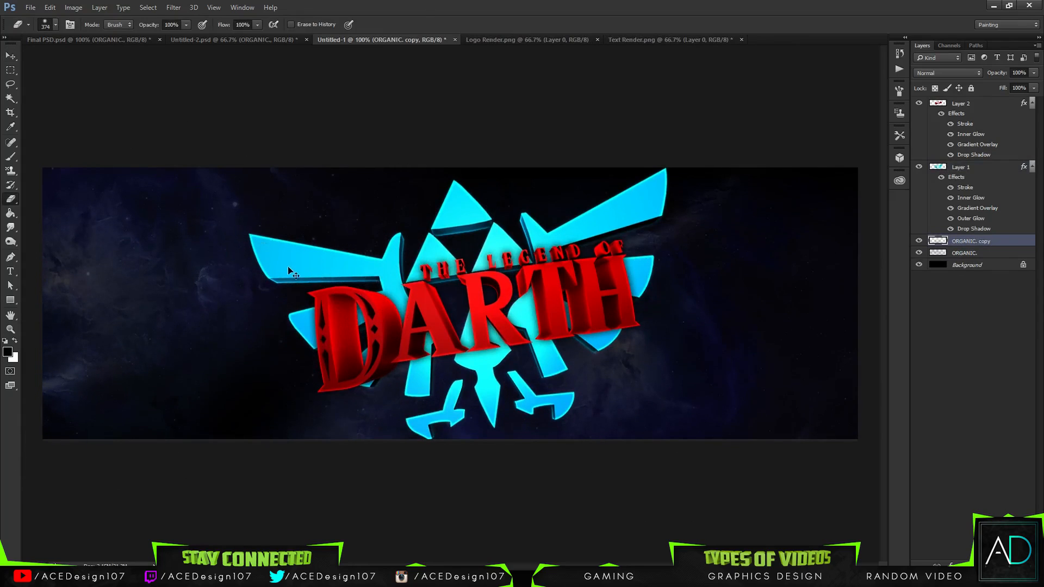
{"action": "key", "text": "v"}
{"action": "key", "text": "ctrl+t"}
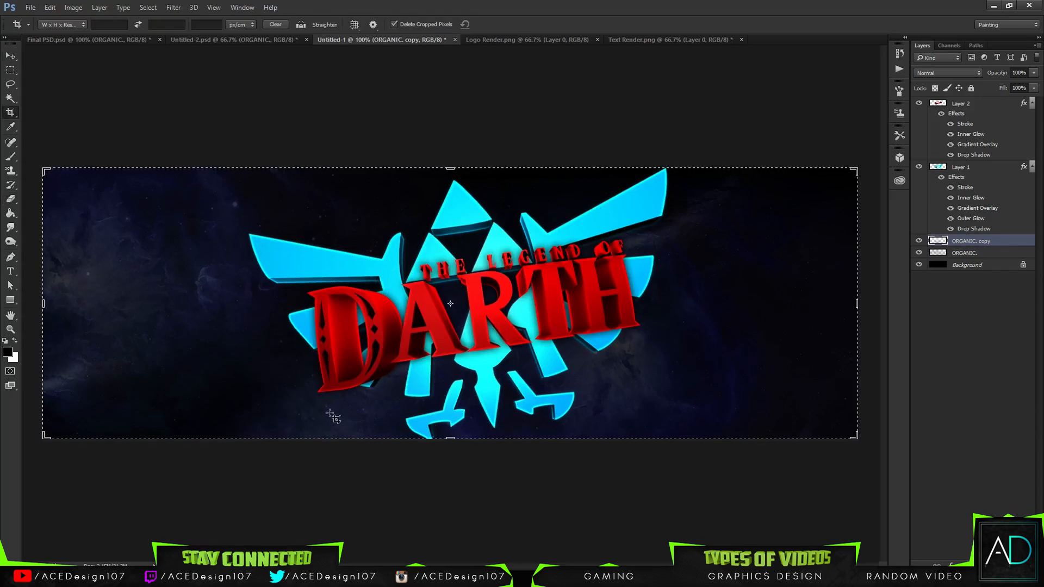
{"action": "key", "text": "Escape"}
{"action": "key", "text": "ctrl+t"}
{"action": "left_click_drag", "start_coordinate": [350, 407], "coordinate": [310, 412]}
{"action": "key", "text": "Return"}
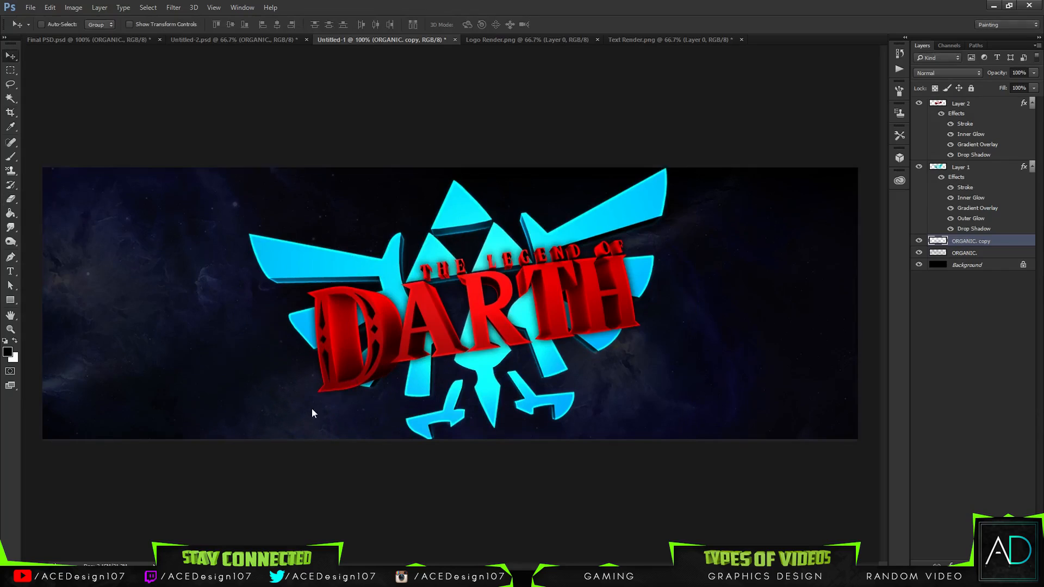
Step: Duplicate the offset texture copy, move the duplicate up and to the right, and flip it horizontally
{"action": "key", "text": "ctrl+j"}
{"action": "key", "text": "ctrl+t"}
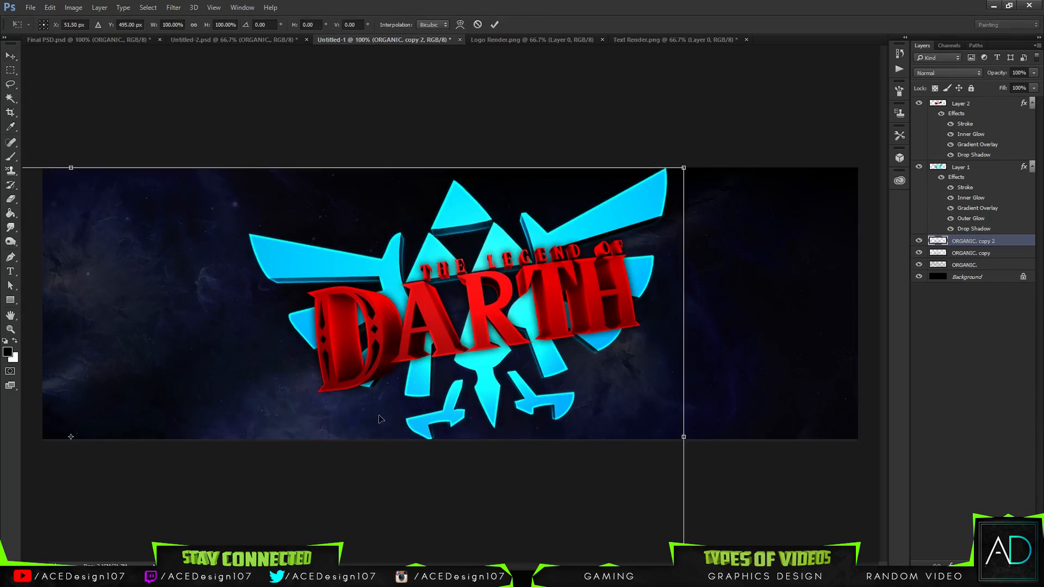
{"action": "left_click_drag", "start_coordinate": [389, 392], "coordinate": [432, 235]}
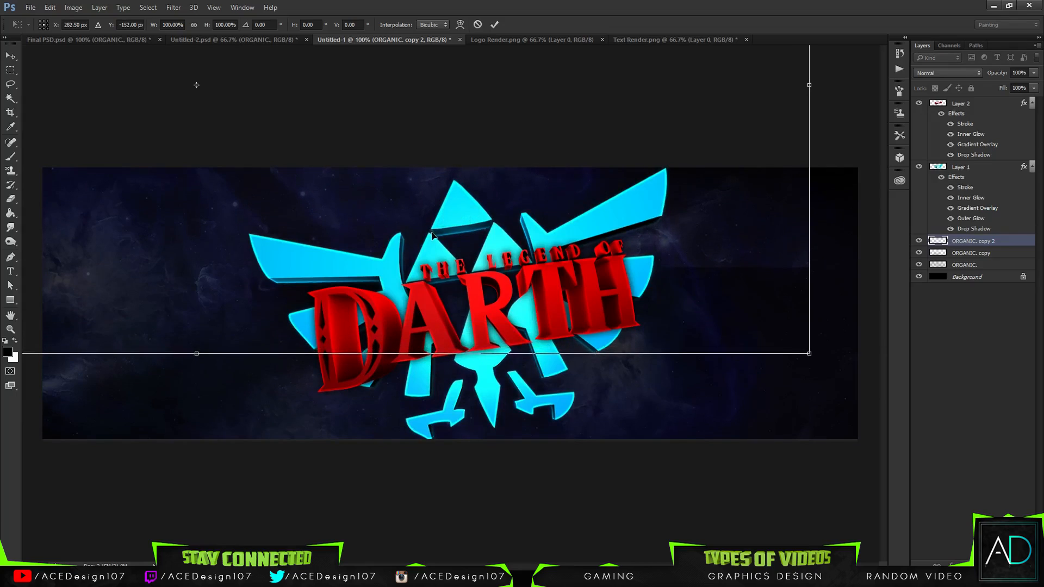
{"action": "right_click", "coordinate": [445, 234]}
{"action": "left_click", "coordinate": [506, 394]}
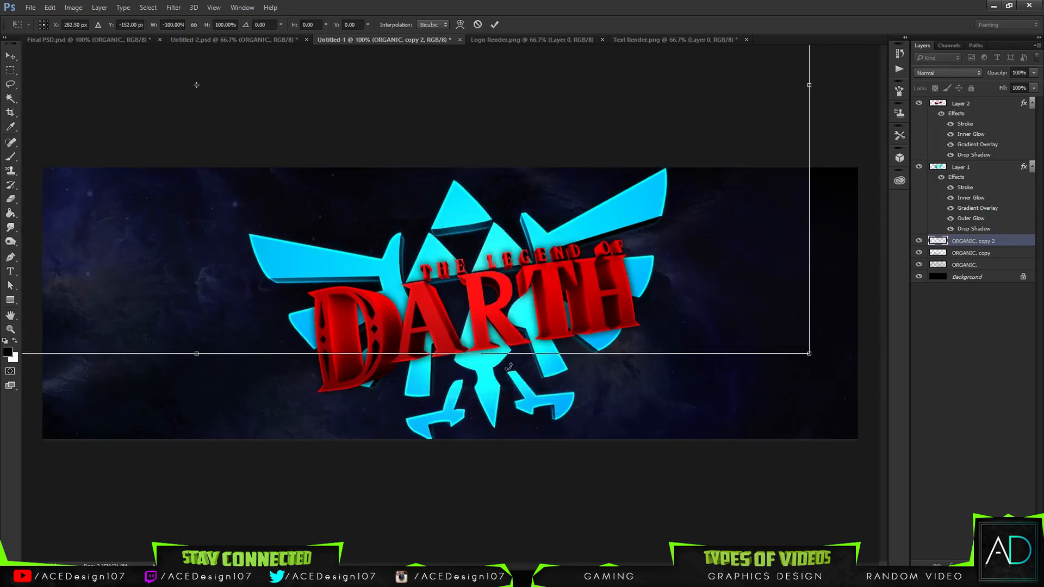
{"action": "key", "text": "Return"}
Step: Reposition the flipped texture copy and erase its hard right edge with a large soft Eraser
{"action": "key", "text": "ctrl+t"}
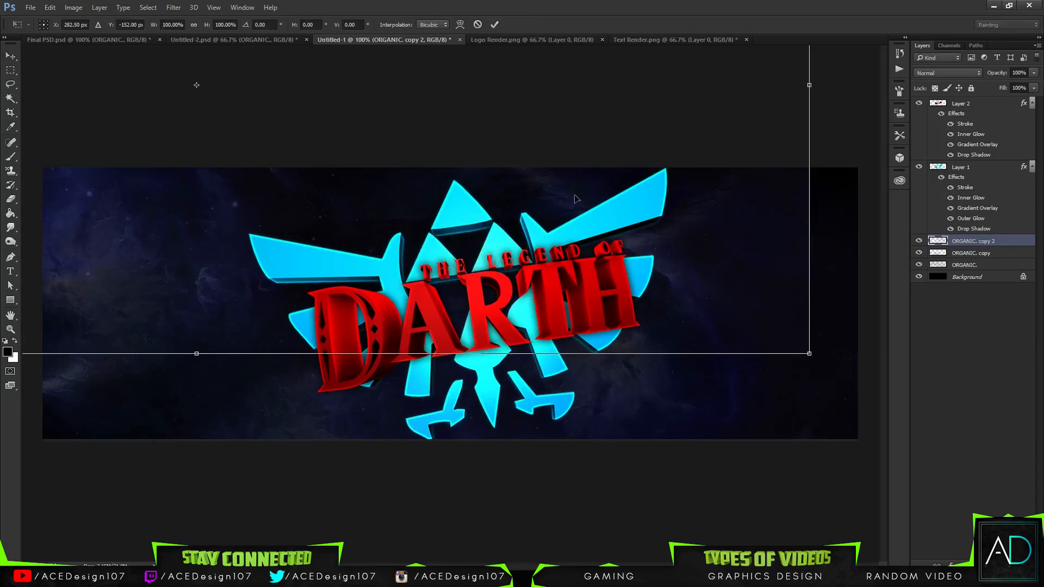
{"action": "left_click_drag", "start_coordinate": [529, 201], "coordinate": [529, 223]}
{"action": "key", "text": "Return"}
{"action": "key", "text": "e"}
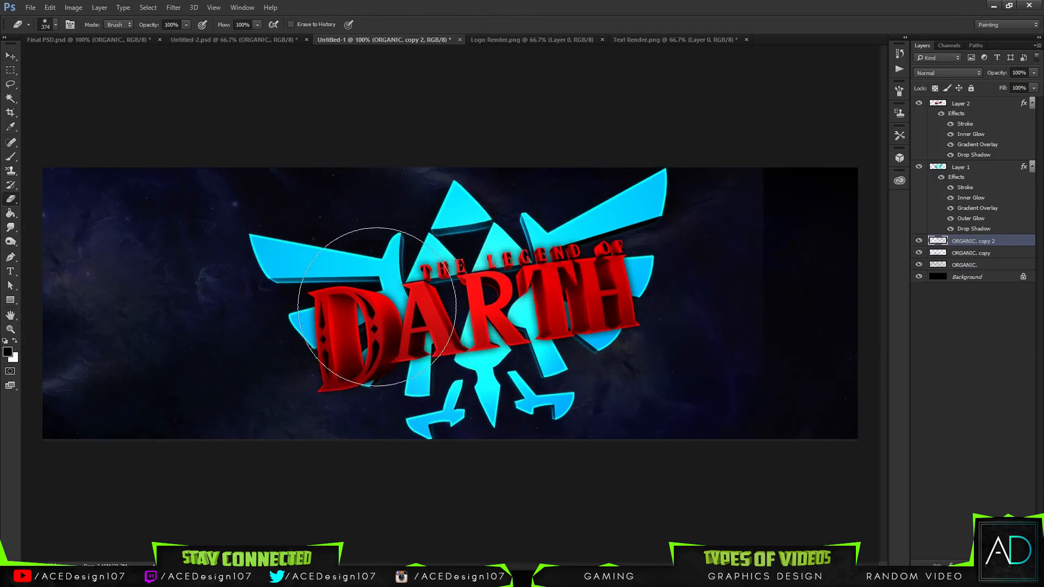
{"action": "mouse_move", "coordinate": [748, 326]}
{"action": "left_mouse_down"}
{"action": "mouse_move", "coordinate": [711, 149]}
{"action": "mouse_move", "coordinate": [800, 378]}
{"action": "mouse_move", "coordinate": [722, 459]}
{"action": "left_mouse_up"}
{"action": "key", "text": "v"}
Step: Merge the three ORGANIC. texture layers into a single layer
{"action": "key", "text": "b"}
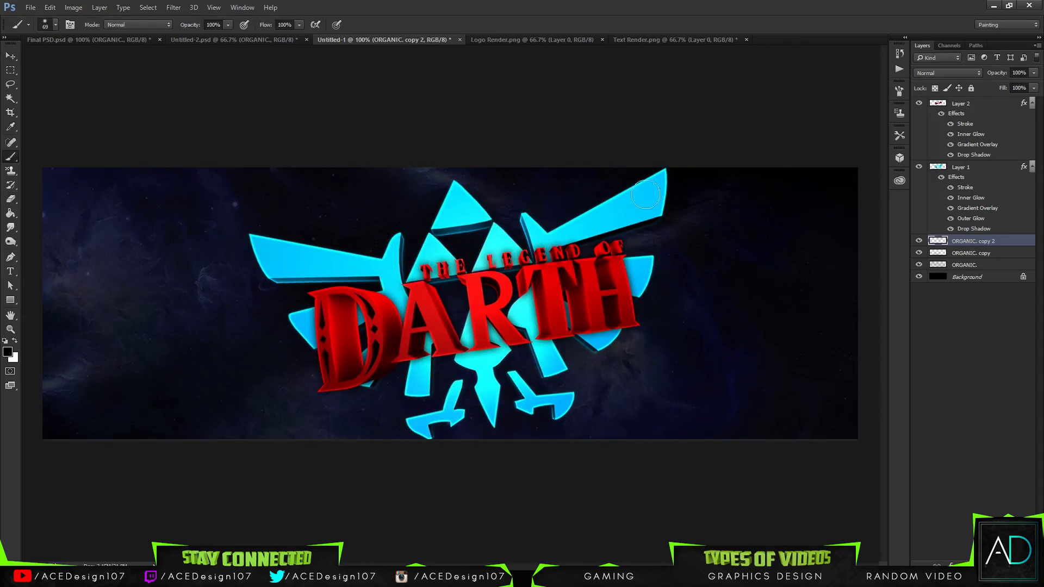
{"action": "left_click", "coordinate": [990, 254], "text": "ctrl"}
{"action": "left_click", "coordinate": [988, 258], "text": "ctrl"}
{"action": "left_click", "coordinate": [982, 266], "text": "ctrl"}
{"action": "left_click", "coordinate": [995, 253], "text": "ctrl"}
{"action": "key", "text": "ctrl+e"}
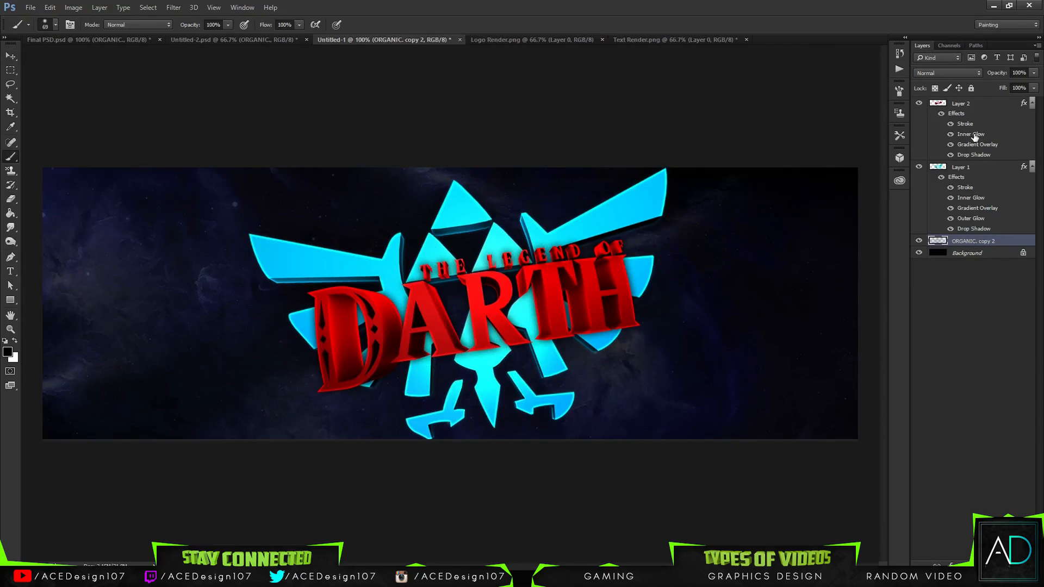
Step: Create a new layer above the merged ORGANIC. texture and set the soft round Brush size to 1000 px
{"action": "key", "text": "ctrl+shift+alt+n"}
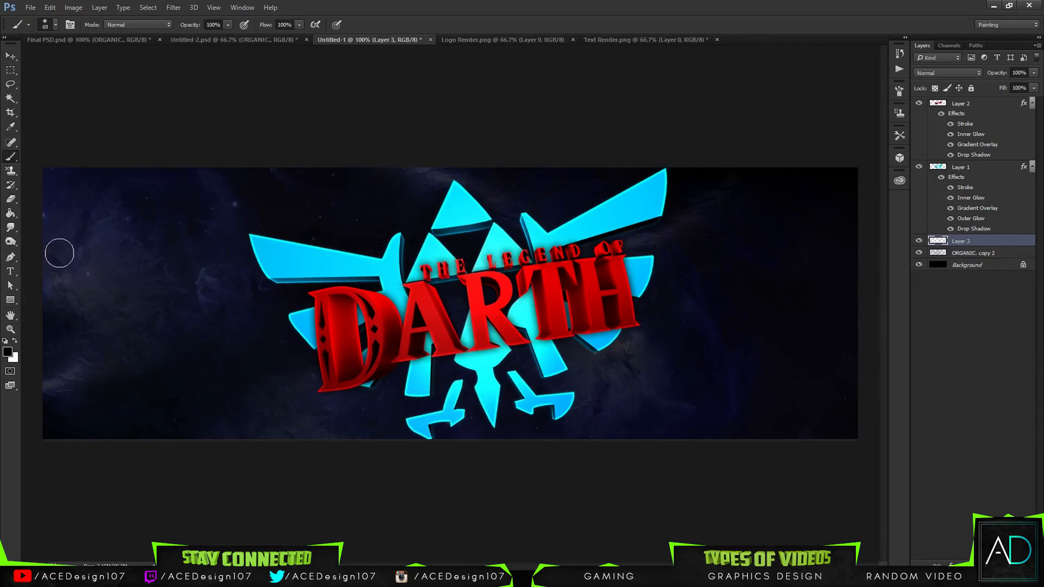
{"action": "left_click", "coordinate": [56, 25]}
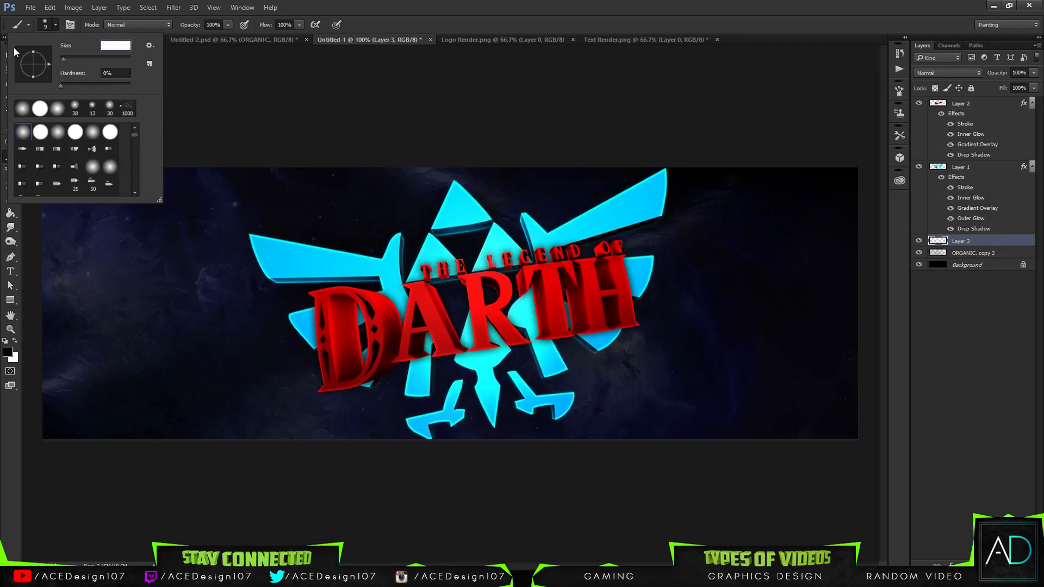
{"action": "key", "text": "Return"}
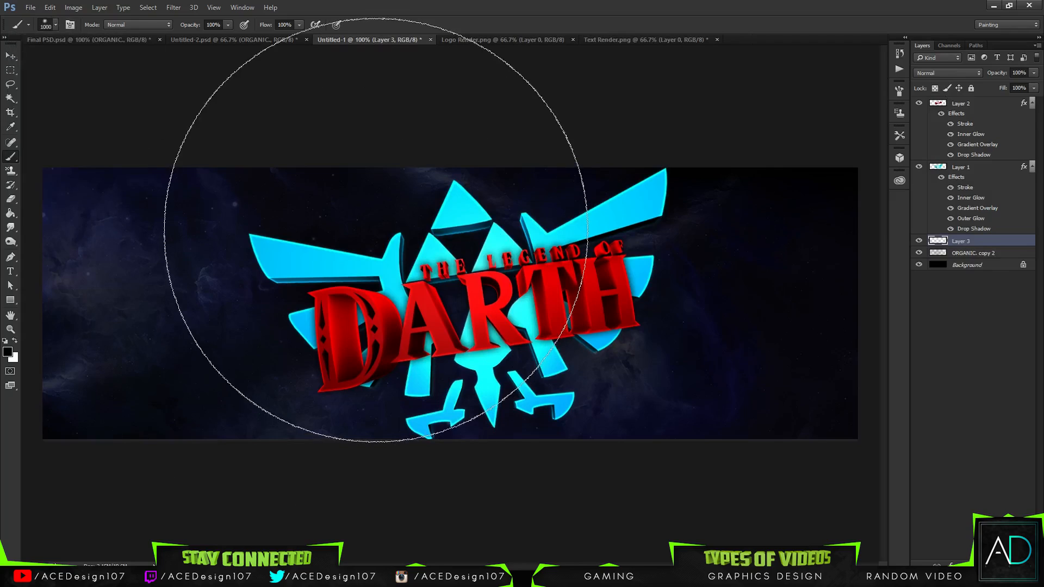
{"action": "key", "text": "ctrl+minus"}
{"action": "key", "text": "ctrl+minus"}
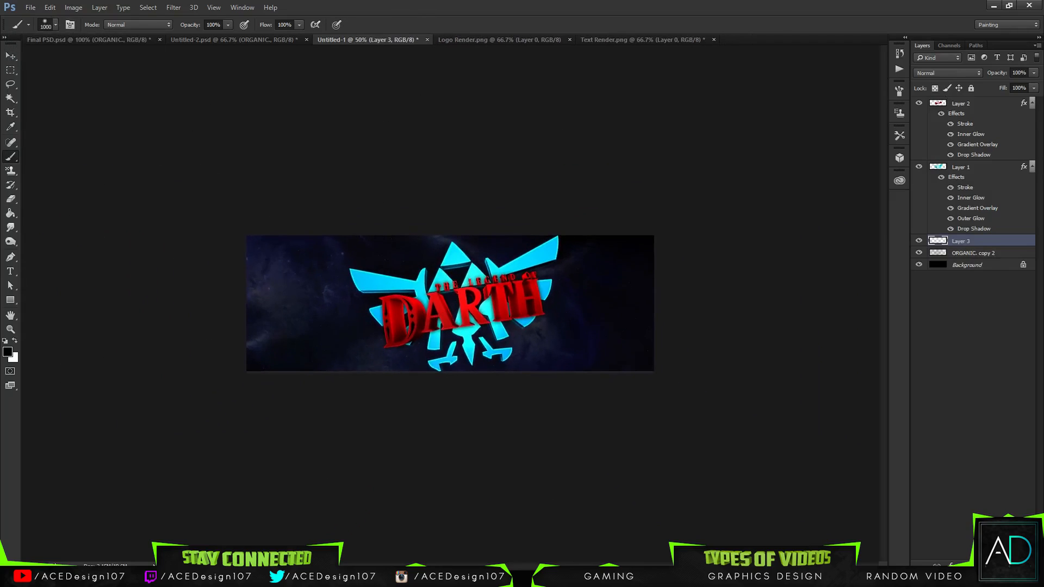
Step: Paint a soft magenta #f000ff glow over the canvas's lower-left corner and set its layer's blend mode to Overlay
{"action": "left_click", "coordinate": [5, 354]}
{"action": "left_click", "coordinate": [533, 176]}
{"action": "left_click", "coordinate": [520, 152]}
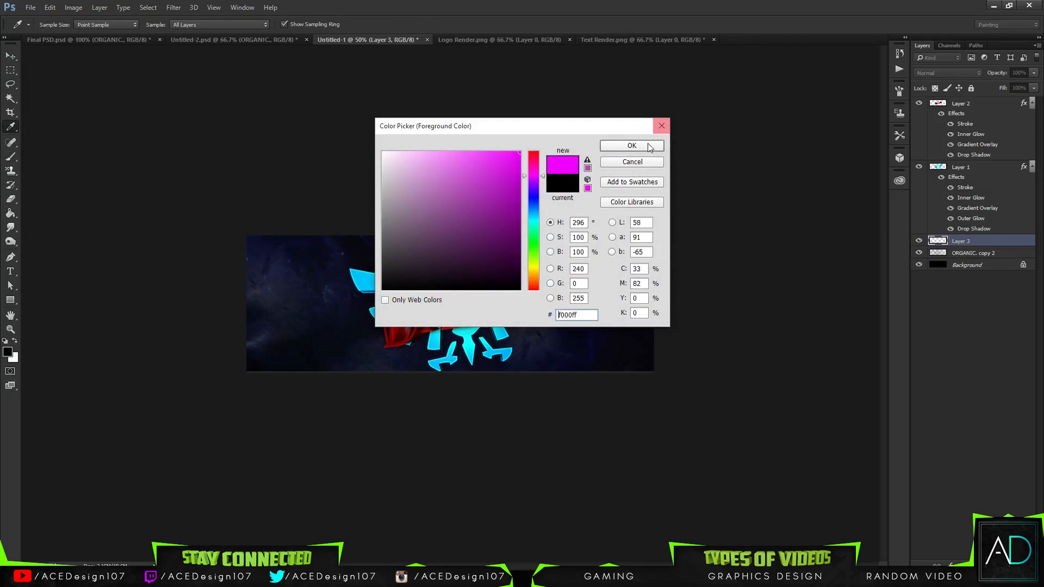
{"action": "left_click", "coordinate": [647, 144]}
{"action": "left_click", "coordinate": [292, 405]}
{"action": "key", "text": "ctrl+z"}
{"action": "left_click", "coordinate": [239, 422]}
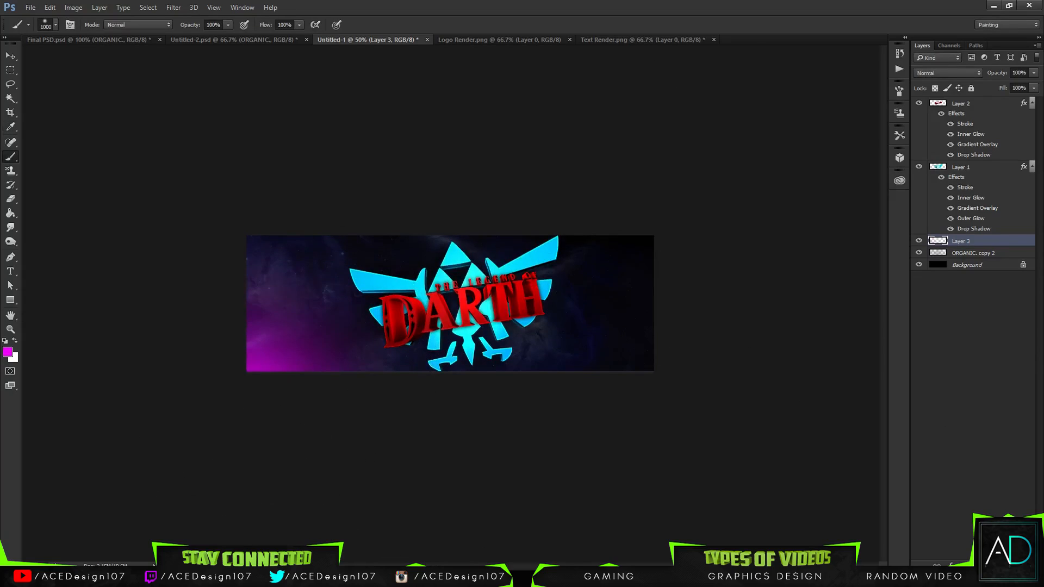
{"action": "left_click", "coordinate": [945, 73]}
{"action": "left_click", "coordinate": [923, 185]}
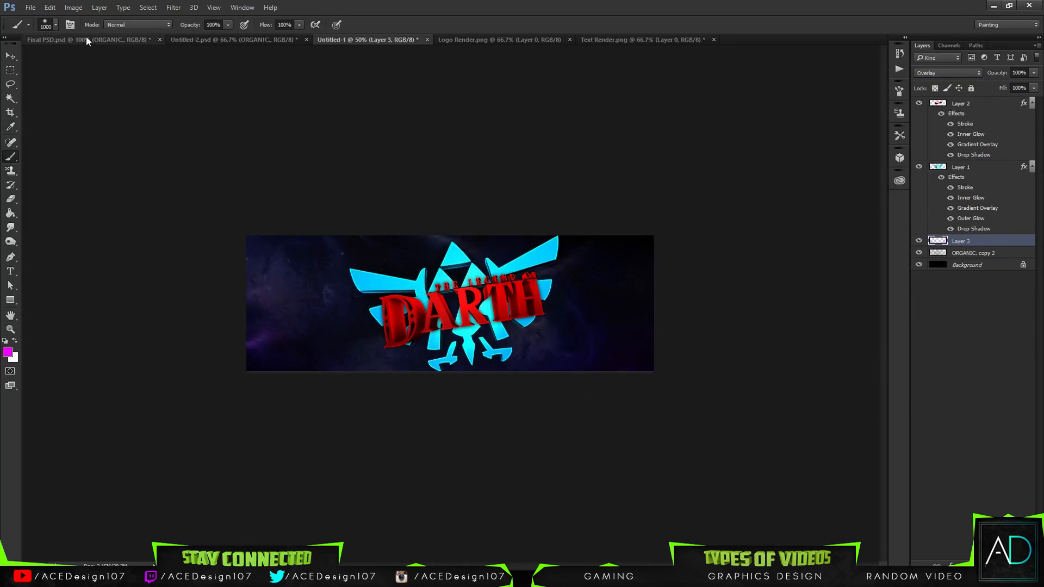
Step: Change the foreground color to pink #ff00a2 for the 1000 px soft brush
{"action": "left_click", "coordinate": [56, 25]}
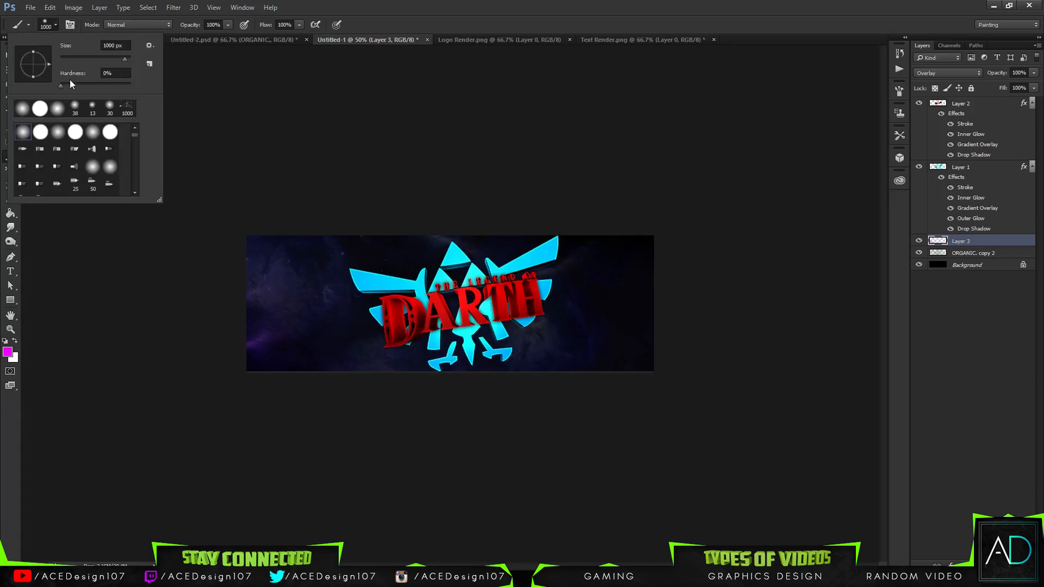
{"action": "left_click", "coordinate": [542, 190]}
{"action": "left_click", "coordinate": [555, 455]}
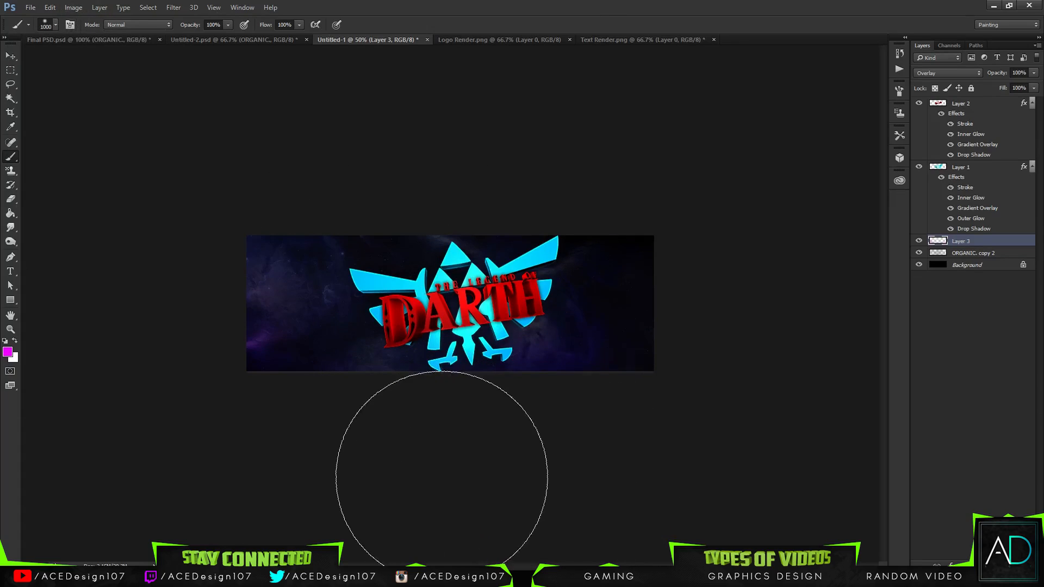
{"action": "key", "text": "i"}
{"action": "left_click", "coordinate": [8, 352]}
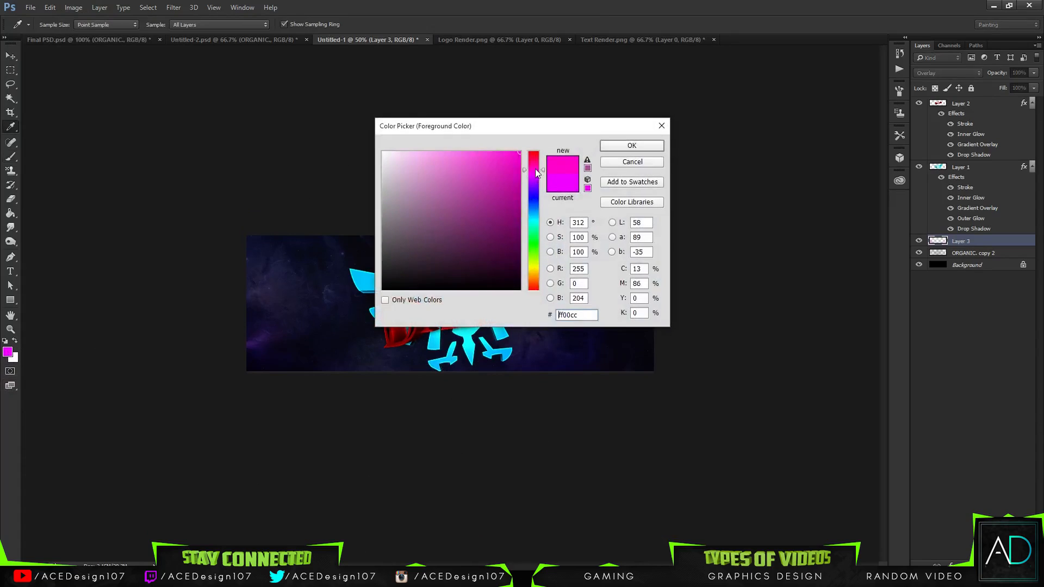
{"action": "left_click", "coordinate": [606, 148]}
{"action": "key", "text": "b"}
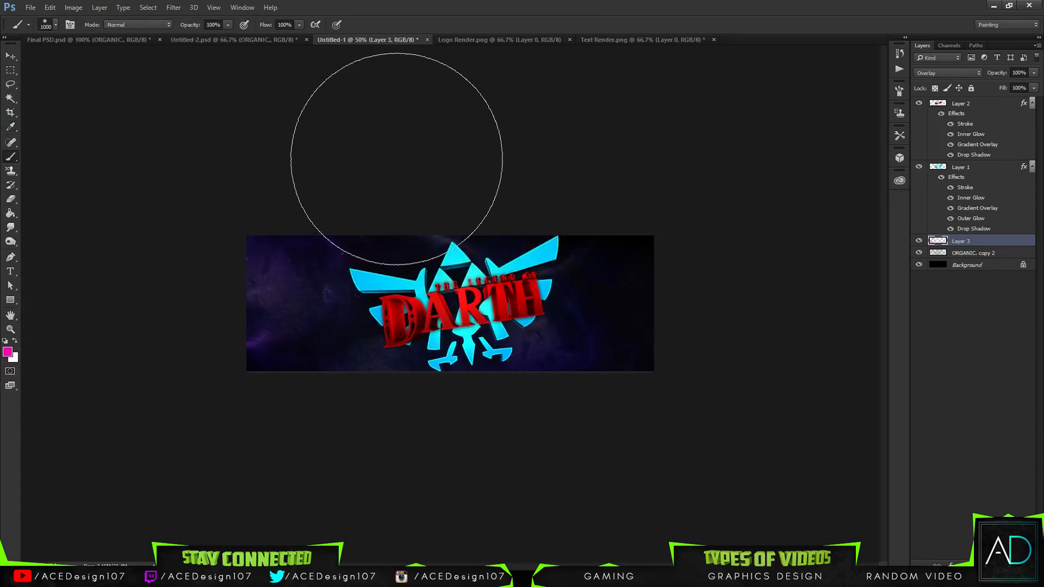
Step: Switch the brush color to red and lower the brush opacity to 30%
{"action": "key", "text": "i"}
{"action": "left_click", "coordinate": [7, 352]}
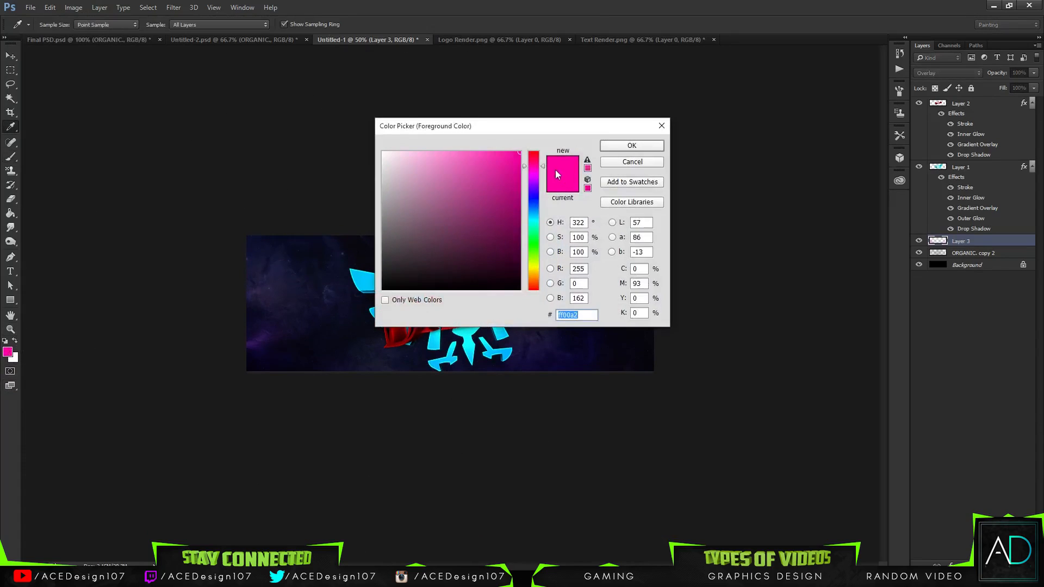
{"action": "left_click", "coordinate": [533, 153]}
{"action": "left_click", "coordinate": [609, 146]}
{"action": "key", "text": "b"}
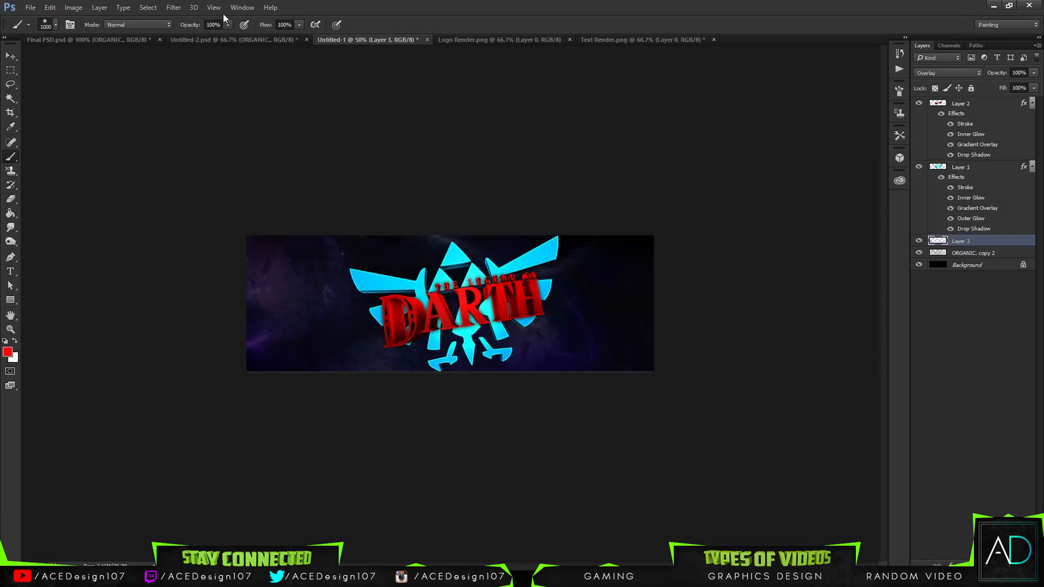
{"action": "left_click_drag", "start_coordinate": [227, 26], "coordinate": [207, 38]}
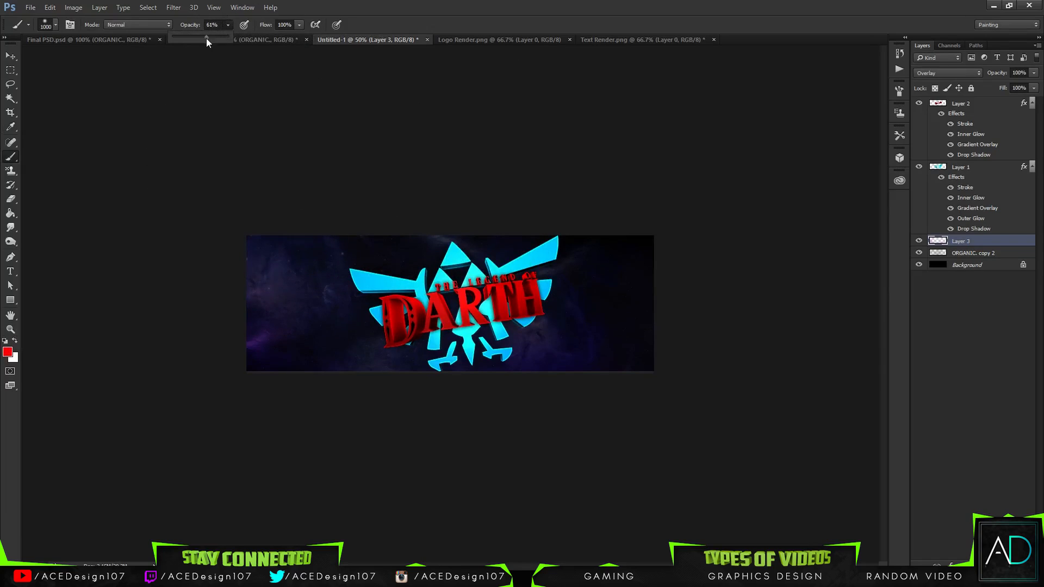
{"action": "left_click", "coordinate": [243, 45]}
{"action": "left_click", "coordinate": [276, 182]}
{"action": "left_click_drag", "start_coordinate": [228, 36], "coordinate": [220, 35]}
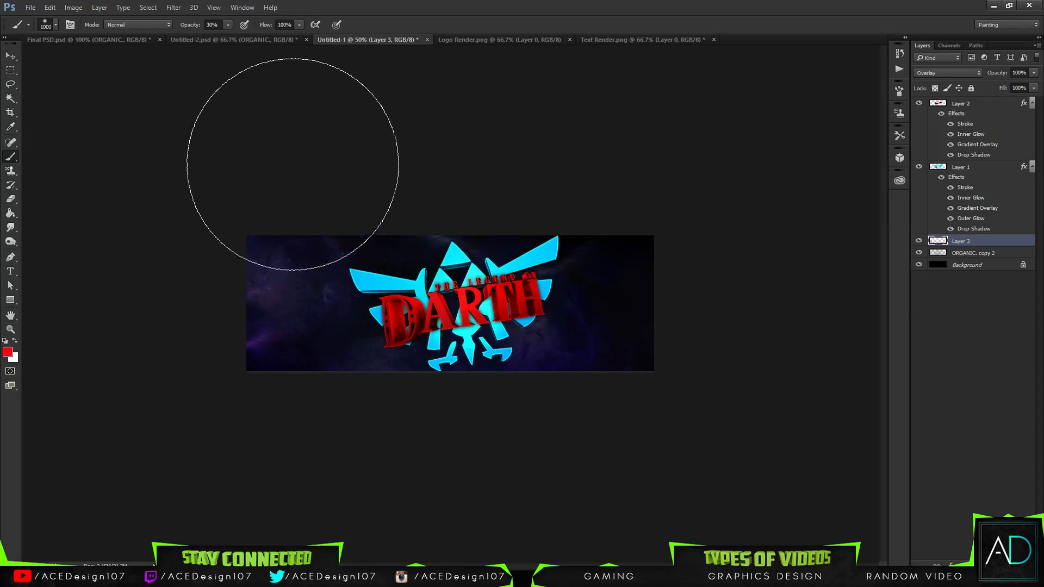
Step: Change the foreground color to light blue #2ed5ff for the brush
{"action": "left_click", "coordinate": [7, 352]}
{"action": "mouse_move", "coordinate": [534, 219]}
{"action": "left_mouse_down"}
{"action": "mouse_move", "coordinate": [526, 210]}
{"action": "mouse_move", "coordinate": [533, 217]}
{"action": "left_mouse_up"}
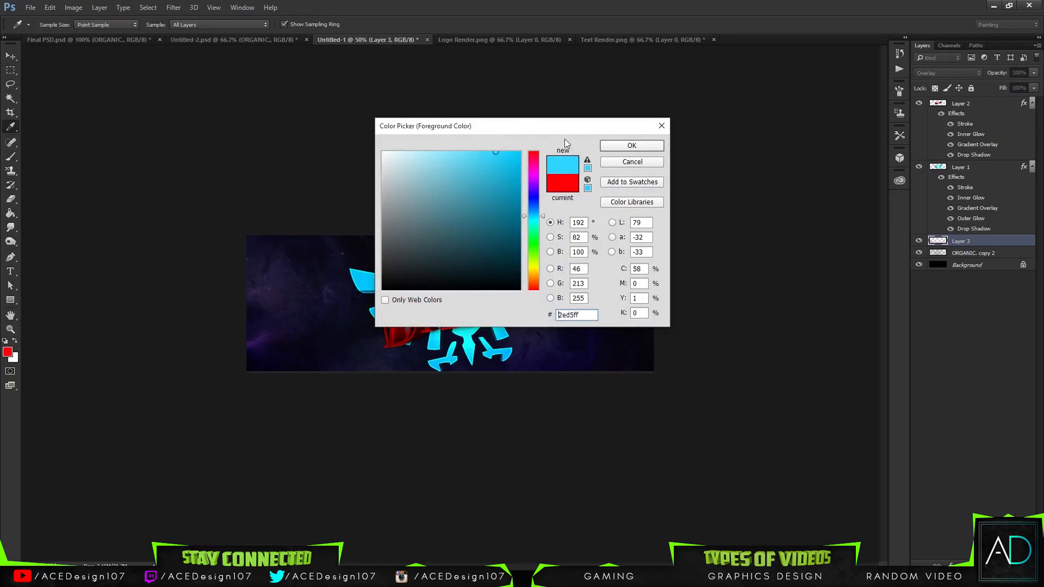
{"action": "left_click", "coordinate": [632, 145]}
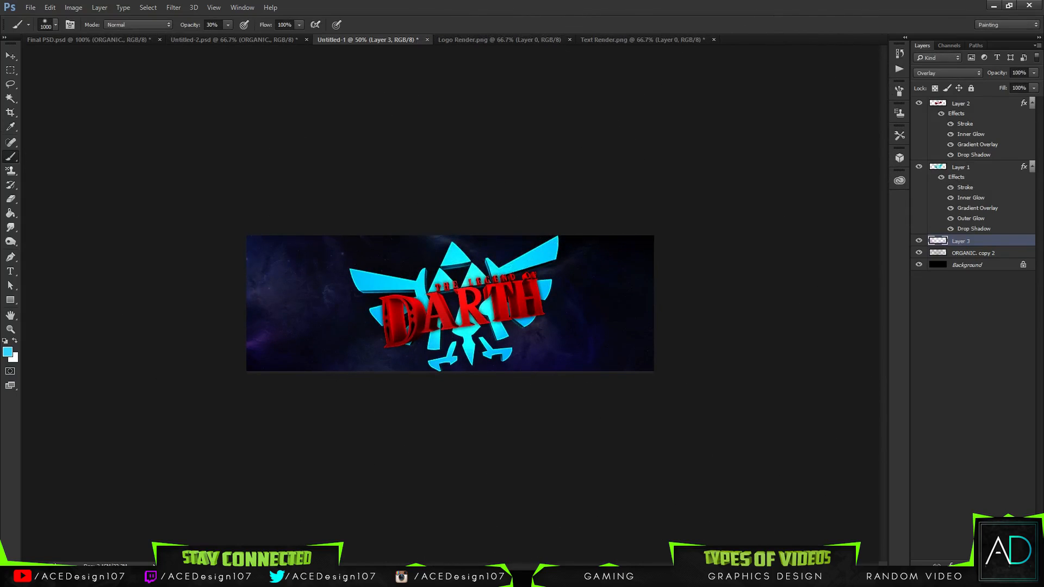
{"action": "key", "text": "ctrl+0"}
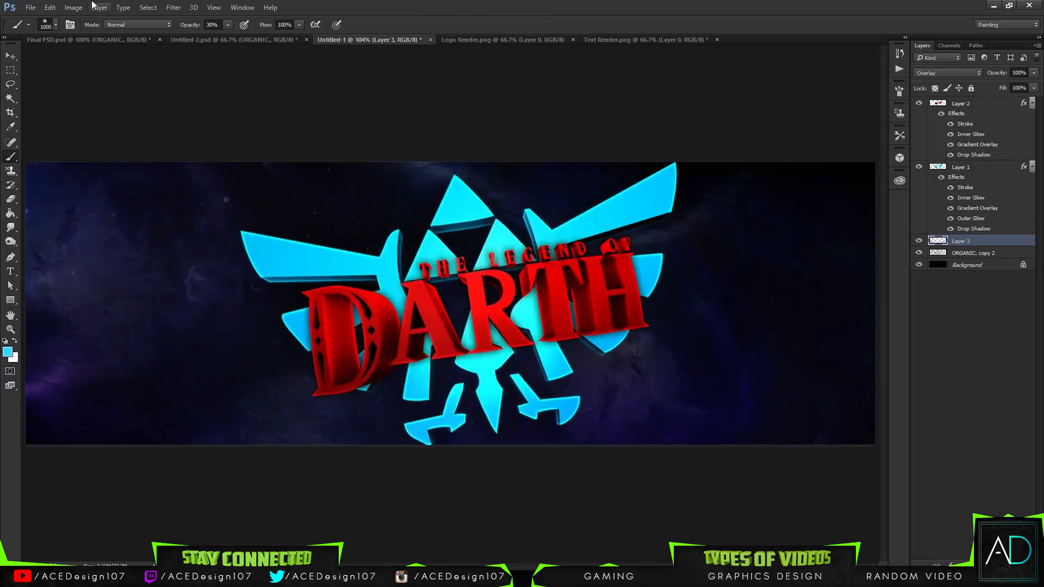
Step: Paint a soft green #2eff55 glow over the canvas's left edge with the brush at 67% opacity
{"action": "left_click", "coordinate": [228, 25]}
{"action": "left_click", "coordinate": [8, 353]}
{"action": "left_click_drag", "start_coordinate": [536, 259], "coordinate": [538, 244]}
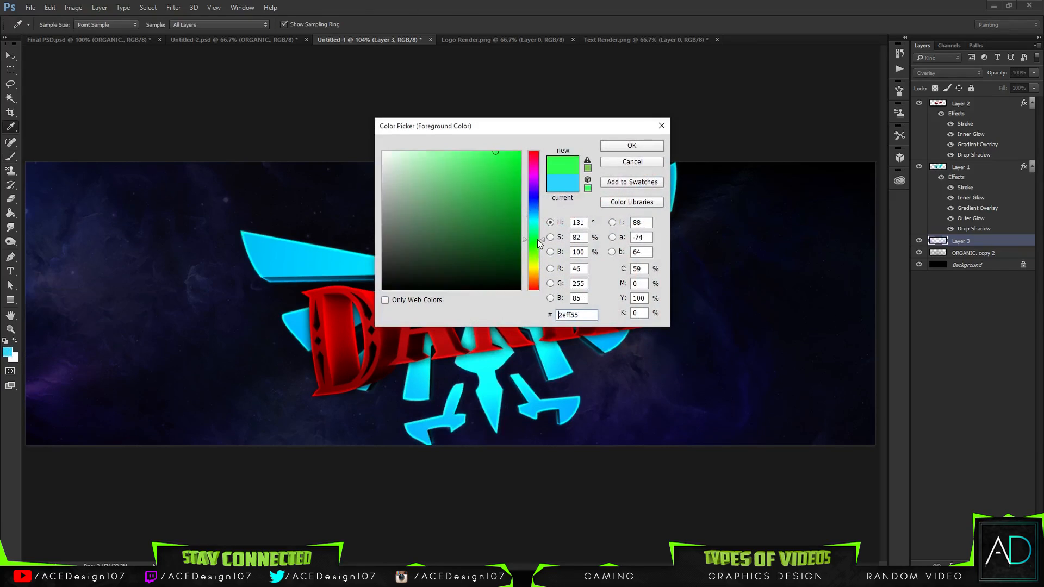
{"action": "left_click", "coordinate": [632, 146]}
{"action": "key", "text": "b"}
{"action": "key", "text": "ctrl+minus"}
{"action": "key", "text": "ctrl+minus"}
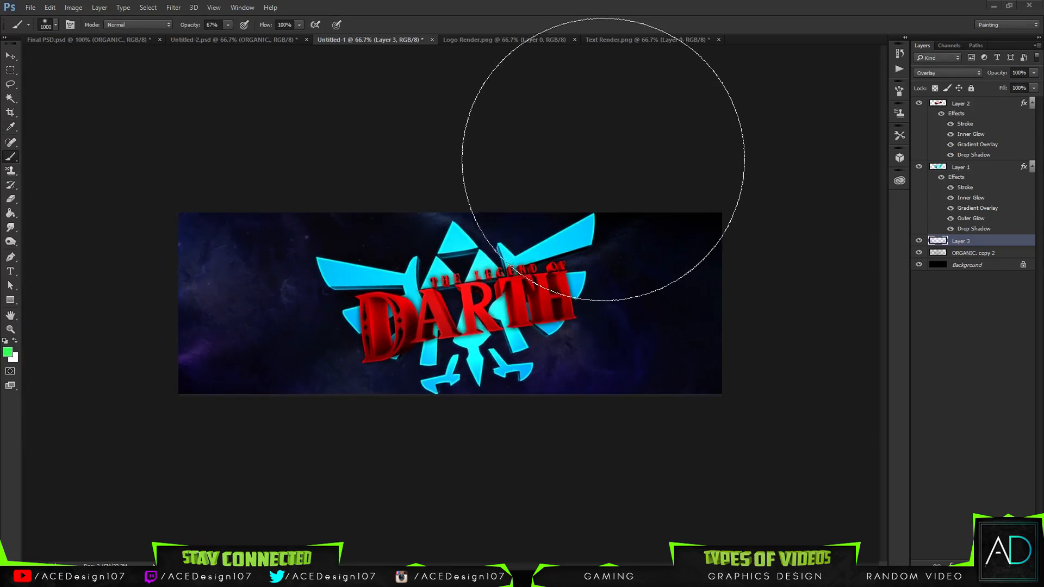
{"action": "left_click", "coordinate": [175, 317]}
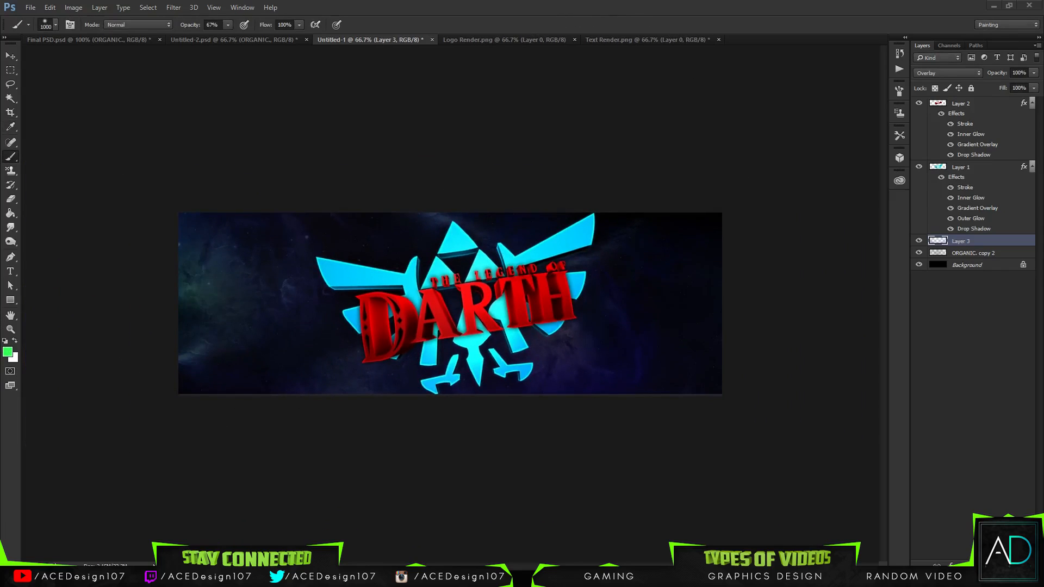
Step: Undo the green glow on the left edge and set the brush opacity to 75%
{"action": "key", "text": "ctrl+z"}
{"action": "key", "text": "ctrl+z"}
{"action": "left_click_drag", "start_coordinate": [215, 34], "coordinate": [210, 37]}
{"action": "left_click", "coordinate": [251, 36]}
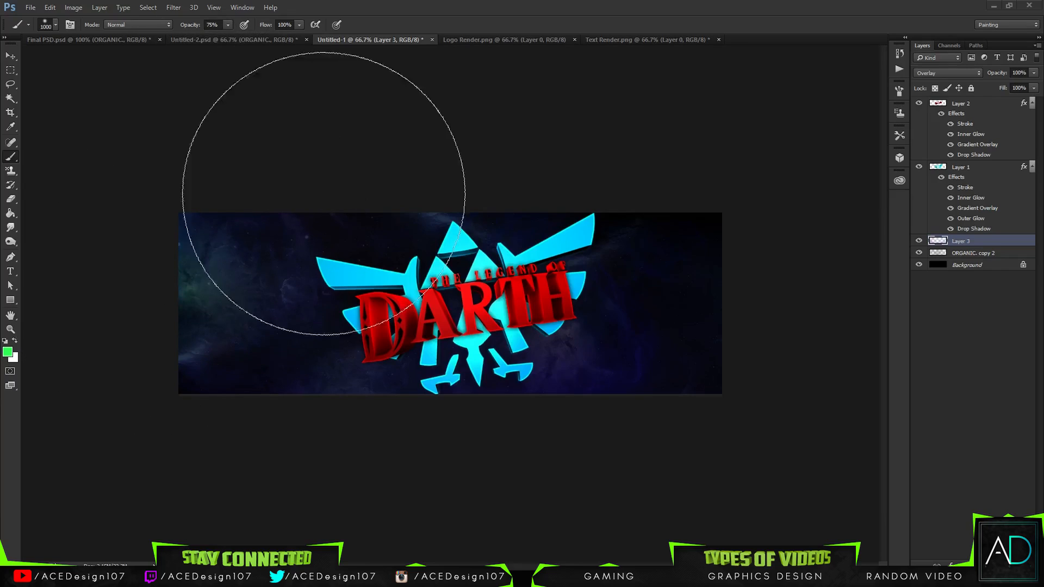
{"action": "key", "text": "ctrl+z"}
Step: Paint a green glow over the canvas's right edge on a new layer and blend it as Overlay at 67% opacity
{"action": "key", "text": "ctrl+shift+alt+n"}
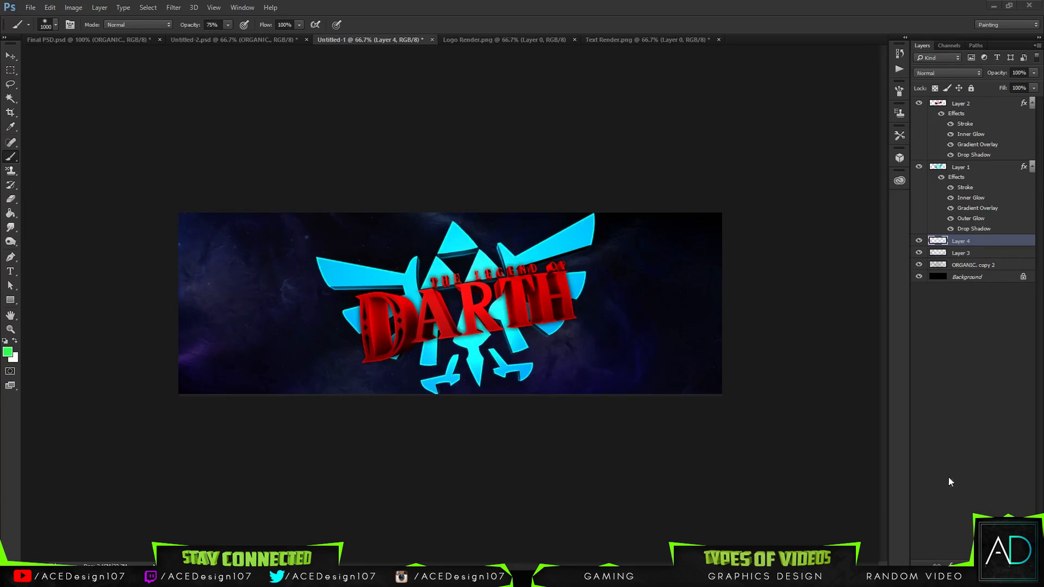
{"action": "left_click", "coordinate": [756, 380]}
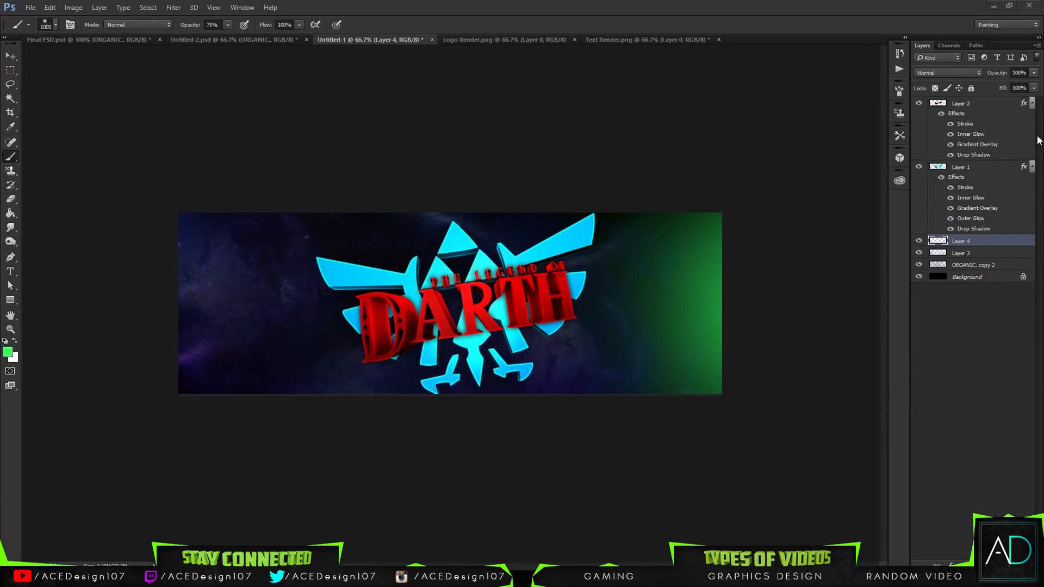
{"action": "left_click_drag", "start_coordinate": [1038, 73], "coordinate": [984, 83]}
{"action": "left_click", "coordinate": [949, 73]}
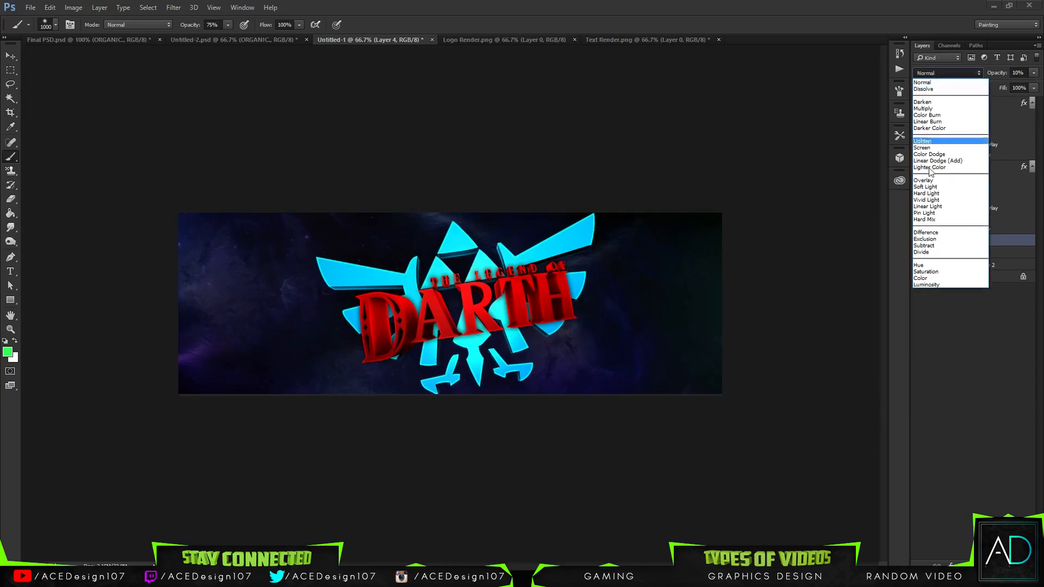
{"action": "left_click", "coordinate": [932, 181]}
{"action": "left_click", "coordinate": [1033, 76]}
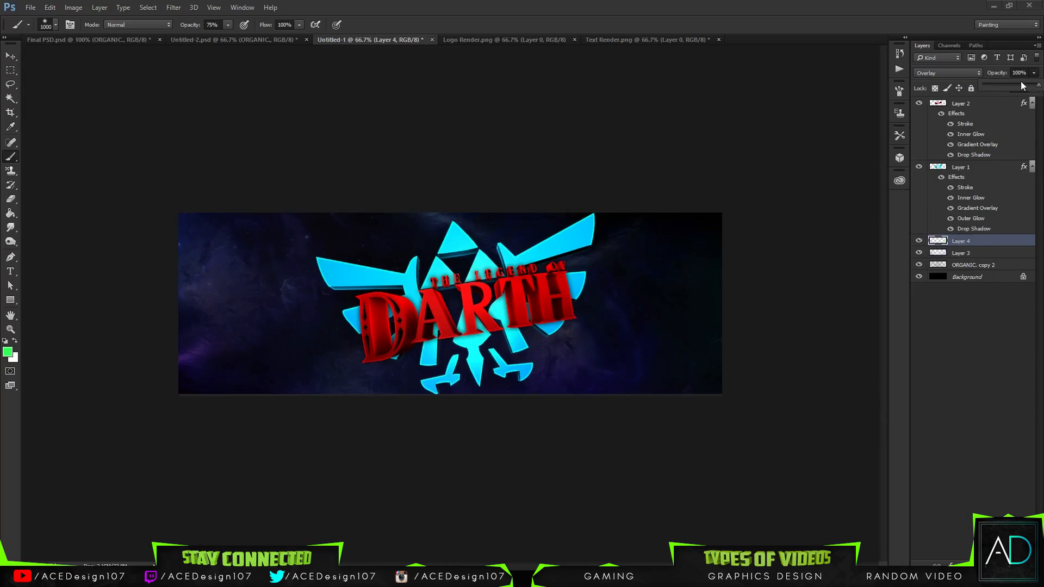
{"action": "left_click", "coordinate": [827, 98]}
Step: Delete the layer with the green glow on the right edge
{"action": "key", "text": "v"}
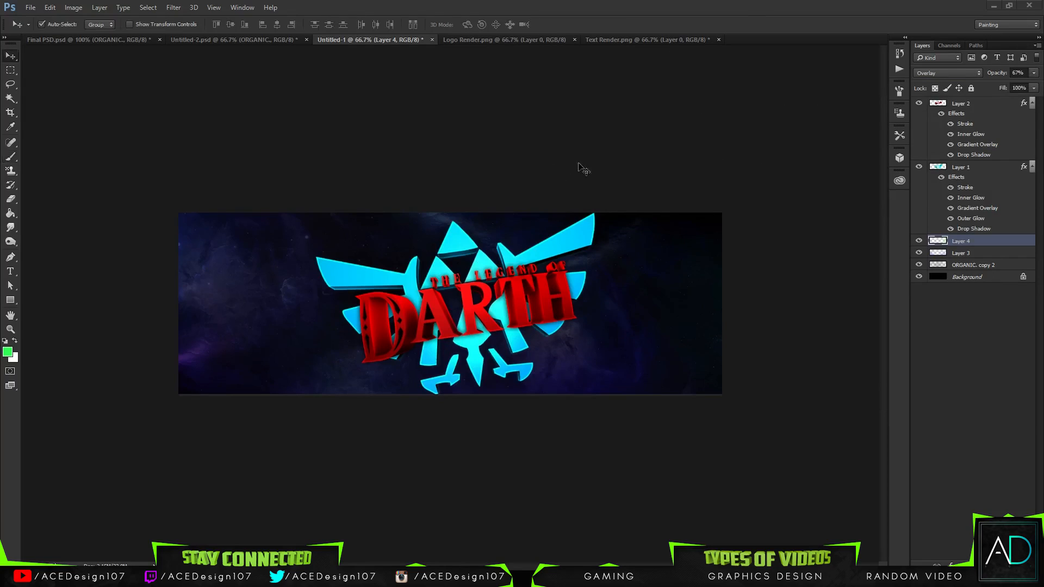
{"action": "key", "text": "b"}
{"action": "key", "text": "v"}
{"action": "key", "text": "Delete"}
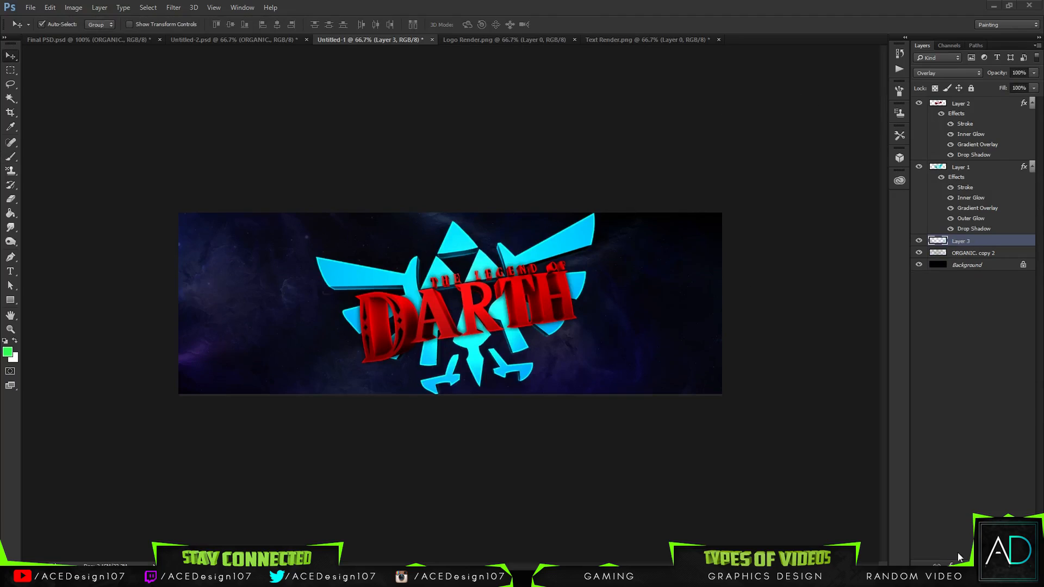
Step: Change the foreground color from green to a bluish violet for the brush
{"action": "left_click", "coordinate": [8, 353]}
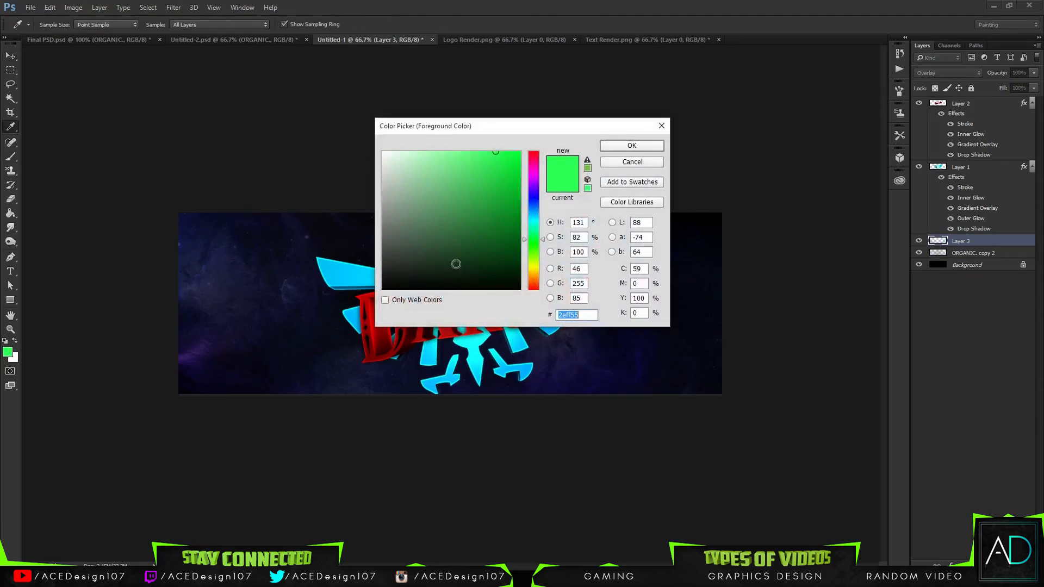
{"action": "left_click", "coordinate": [533, 185]}
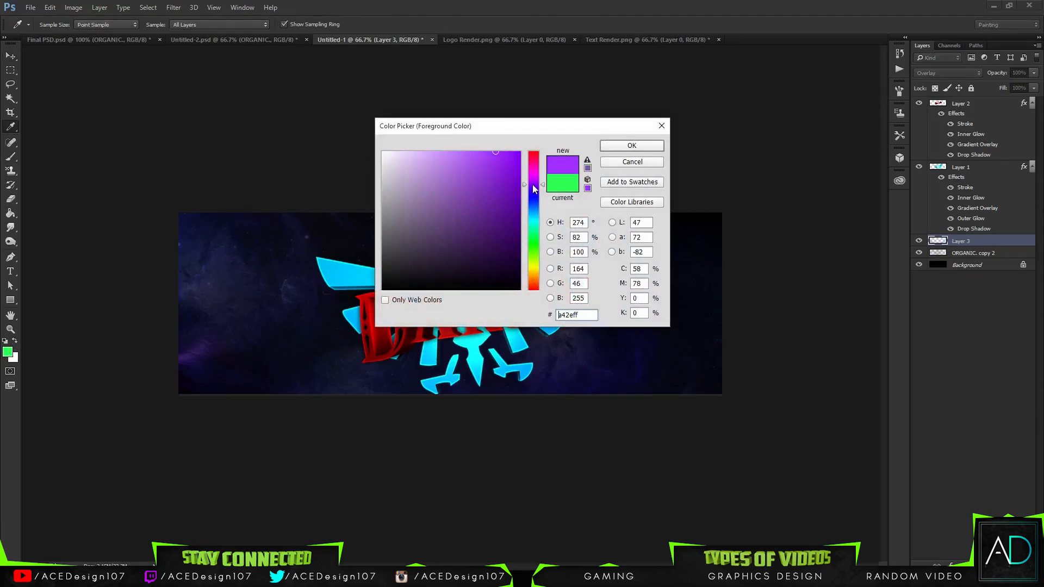
{"action": "left_click", "coordinate": [632, 146]}
{"action": "key", "text": "b"}
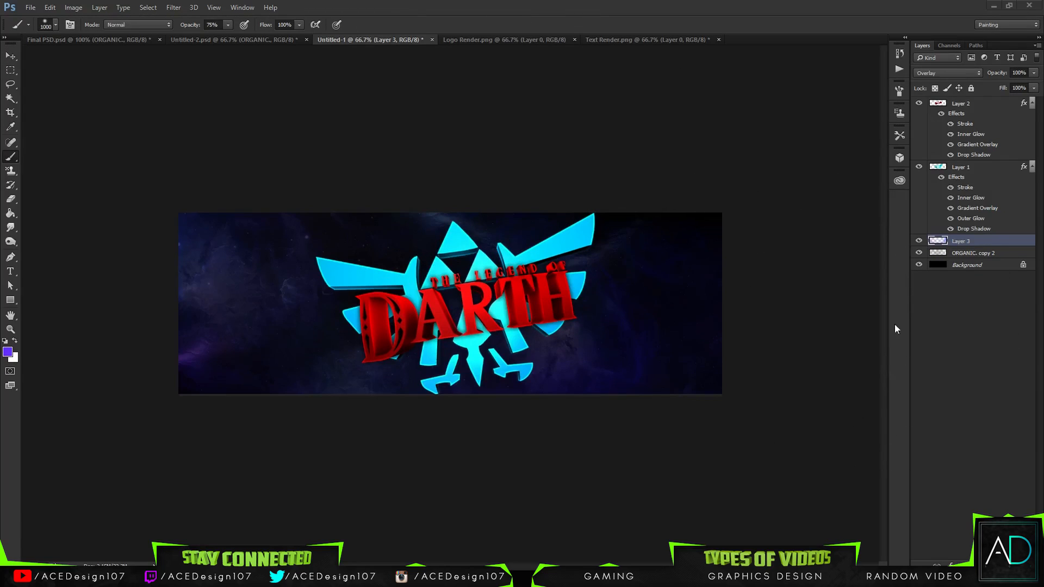
{"action": "key", "text": "v"}
{"action": "key", "text": "ctrl+0"}
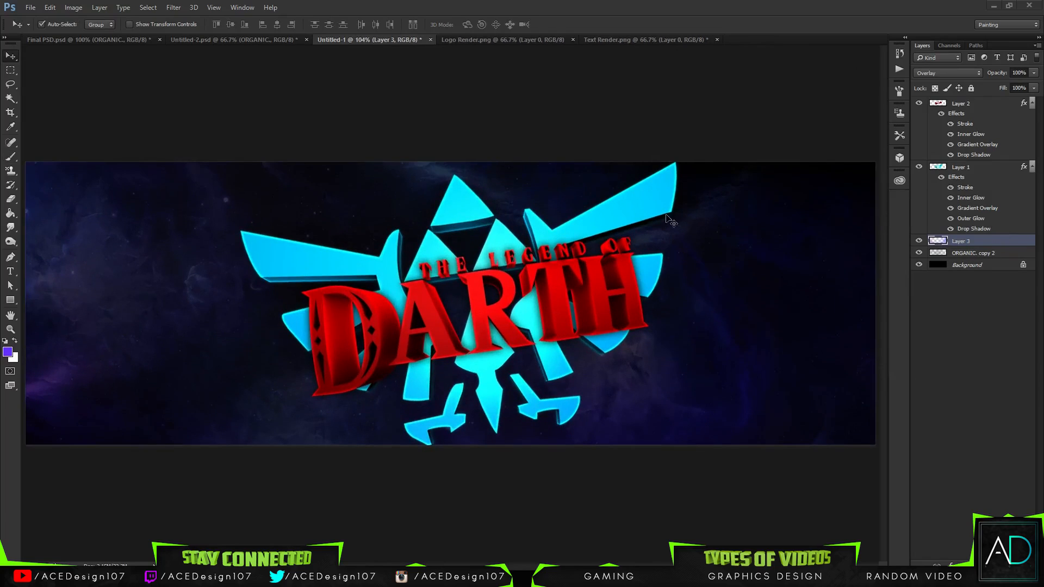
{"action": "left_click", "coordinate": [977, 170], "text": "ctrl"}
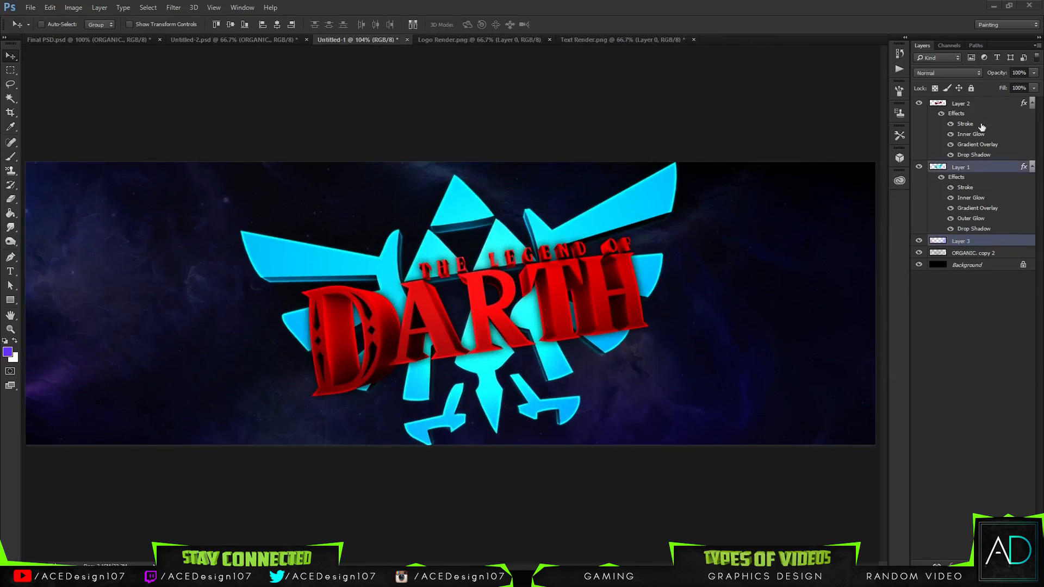
{"action": "left_click", "coordinate": [989, 103], "text": "ctrl"}
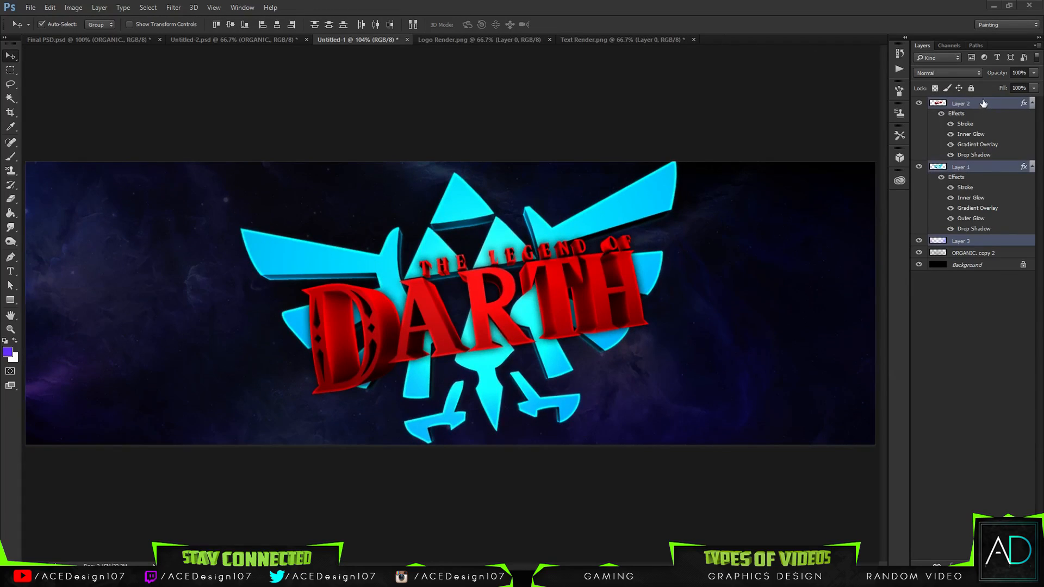
{"action": "left_click", "coordinate": [984, 104]}
{"action": "right_click", "coordinate": [990, 104]}
{"action": "left_click", "coordinate": [862, 81]}
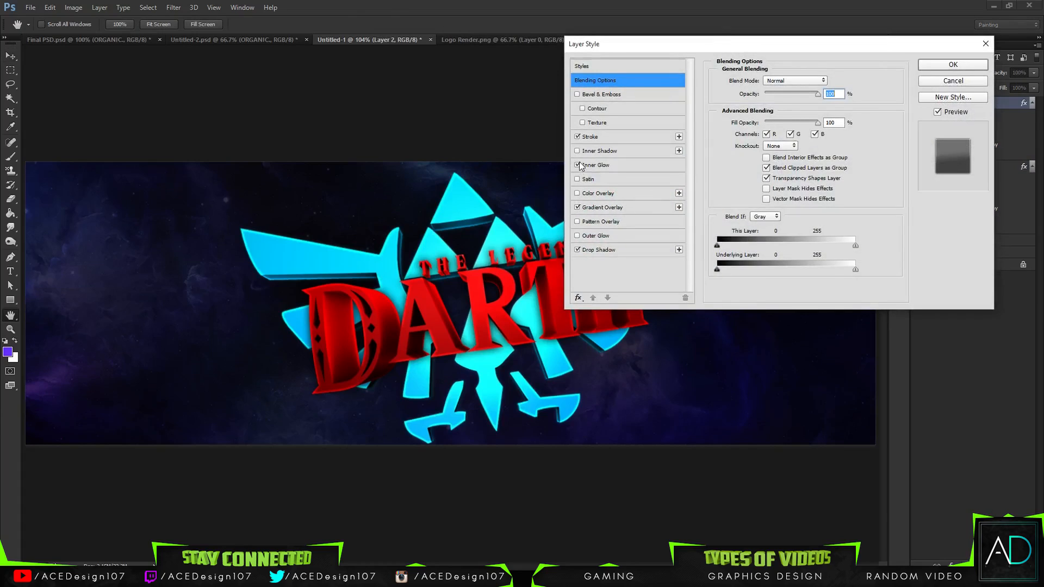
{"action": "left_click", "coordinate": [577, 250]}
{"action": "left_click", "coordinate": [577, 250]}
{"action": "left_click", "coordinate": [586, 168]}
{"action": "left_click", "coordinate": [578, 165]}
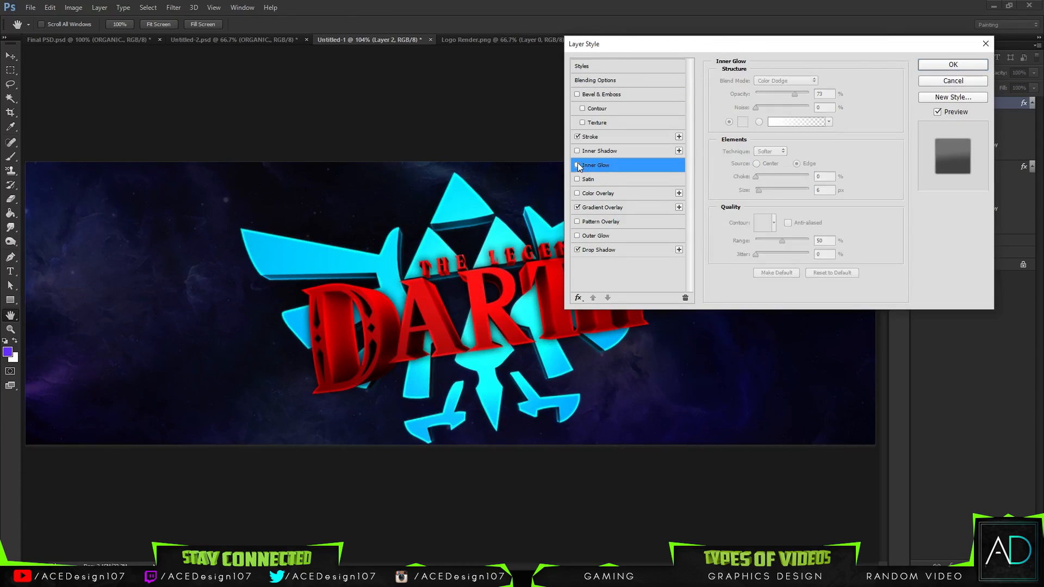
{"action": "left_click", "coordinate": [577, 165]}
{"action": "left_click", "coordinate": [920, 80]}
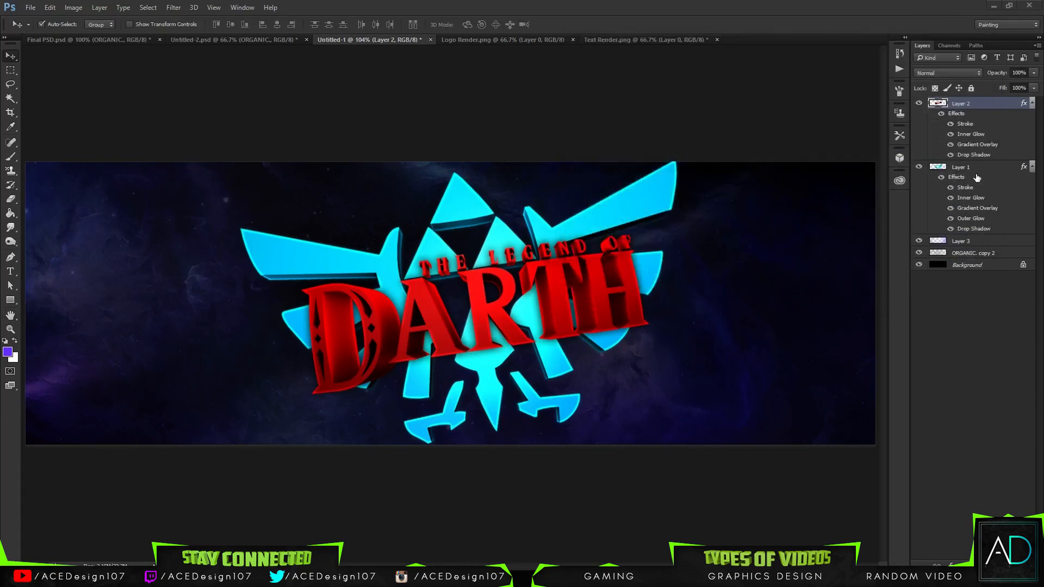
Step: Turn off the Outer Glow effect on Layer 1, the blue Zelda logo
{"action": "right_click", "coordinate": [978, 167]}
{"action": "left_click", "coordinate": [859, 81]}
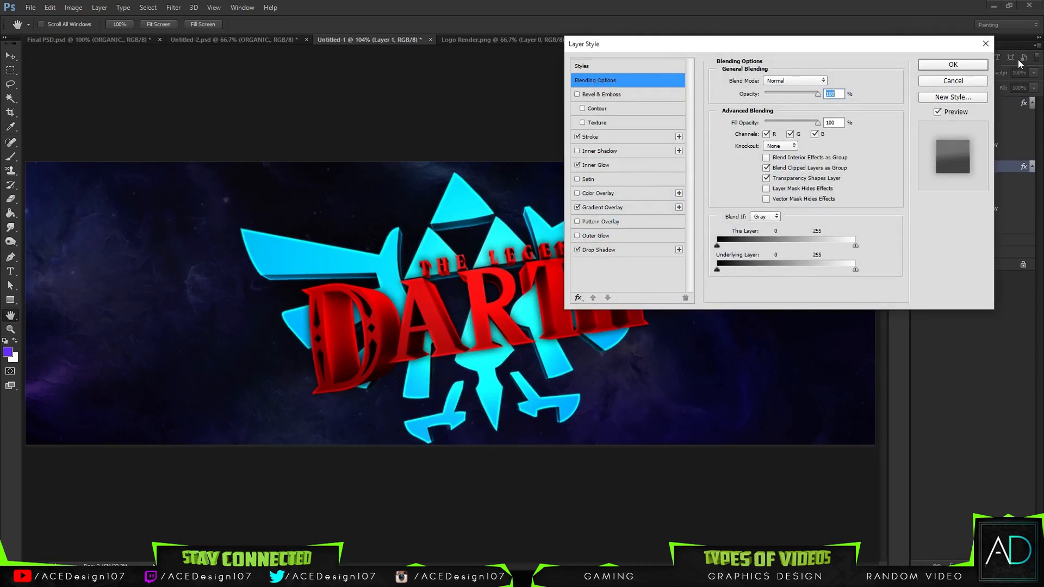
{"action": "left_click", "coordinate": [922, 63]}
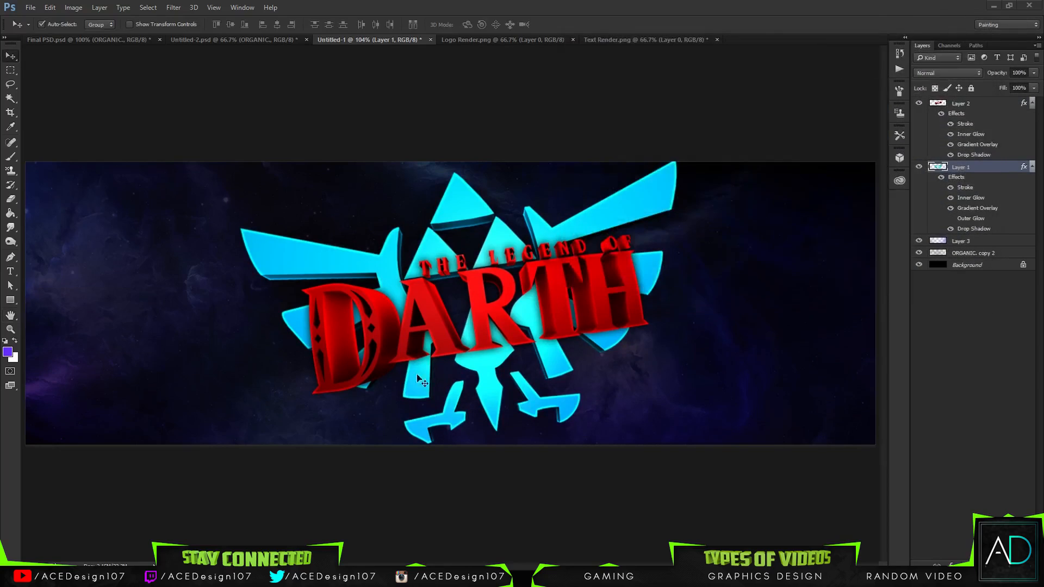
Step: Check the Final PSD design for reference and collapse the effect lists of Layer 1 and Layer 2 in the header document
{"action": "left_click", "coordinate": [106, 39]}
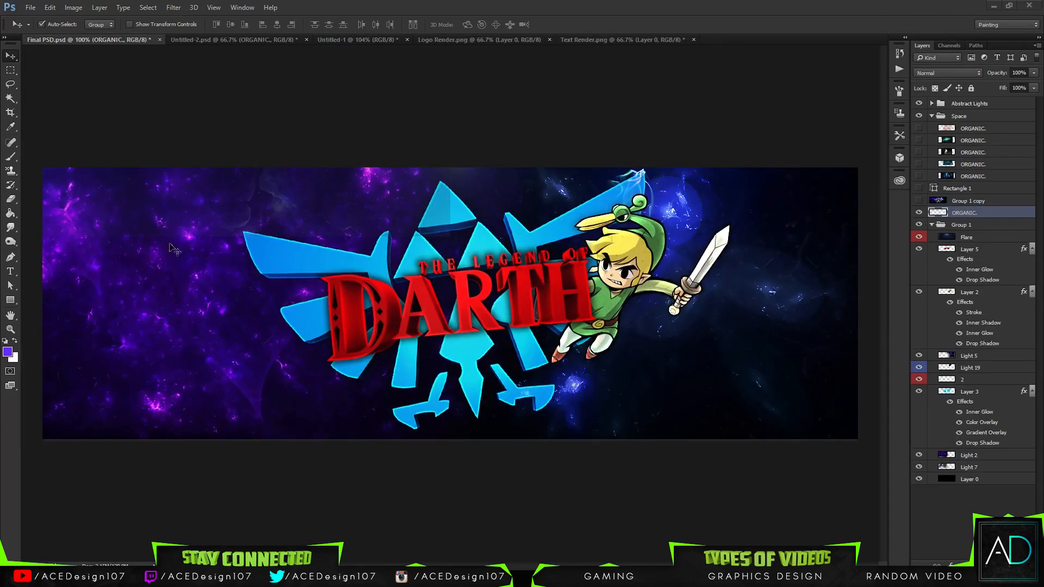
{"action": "left_click", "coordinate": [341, 38]}
{"action": "left_click", "coordinate": [500, 40]}
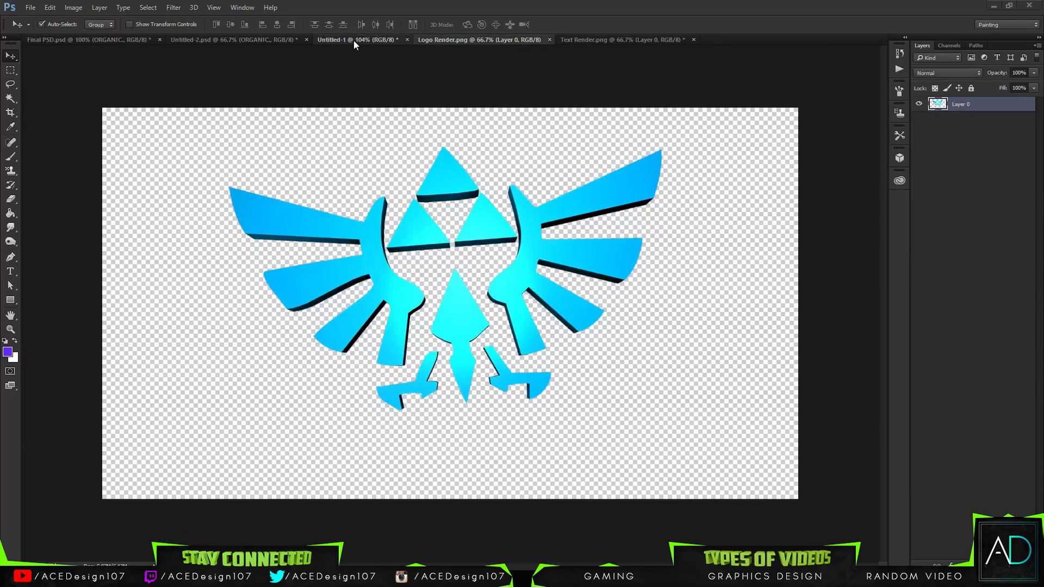
{"action": "left_click", "coordinate": [353, 40]}
{"action": "left_click", "coordinate": [978, 244]}
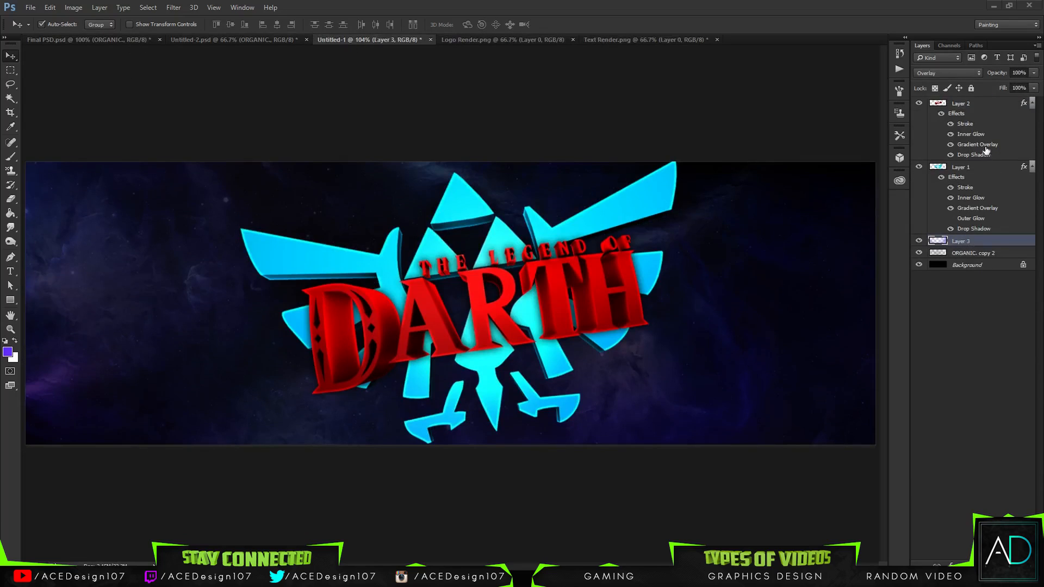
{"action": "left_click", "coordinate": [1032, 168]}
{"action": "left_click", "coordinate": [1032, 103]}
Step: Open the Link character render and place it over the logo's right wing in the Untitled-1 header as a new layer above Layer 2
{"action": "left_click", "coordinate": [966, 104]}
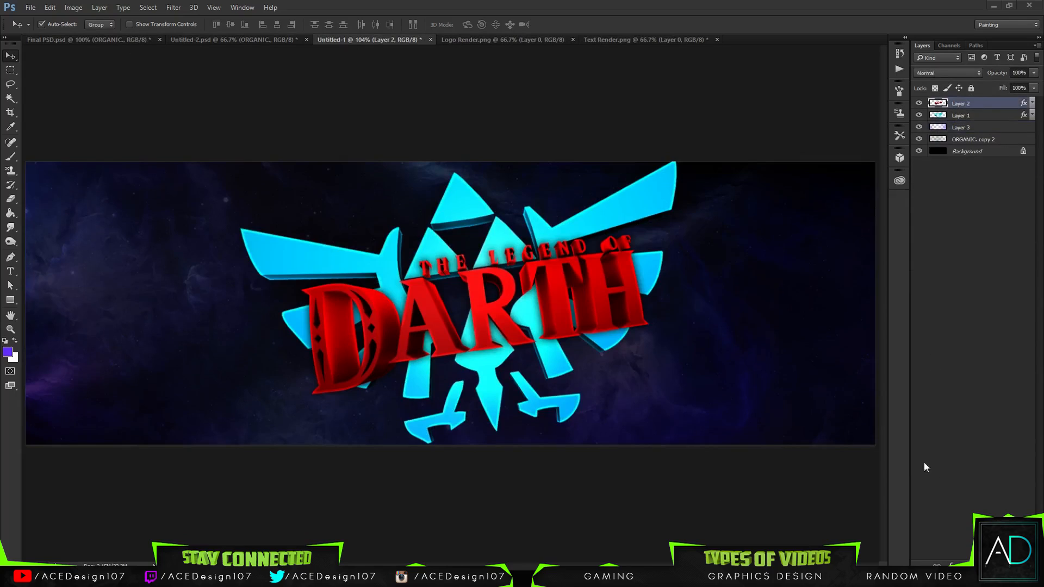
{"action": "left_click", "coordinate": [30, 8]}
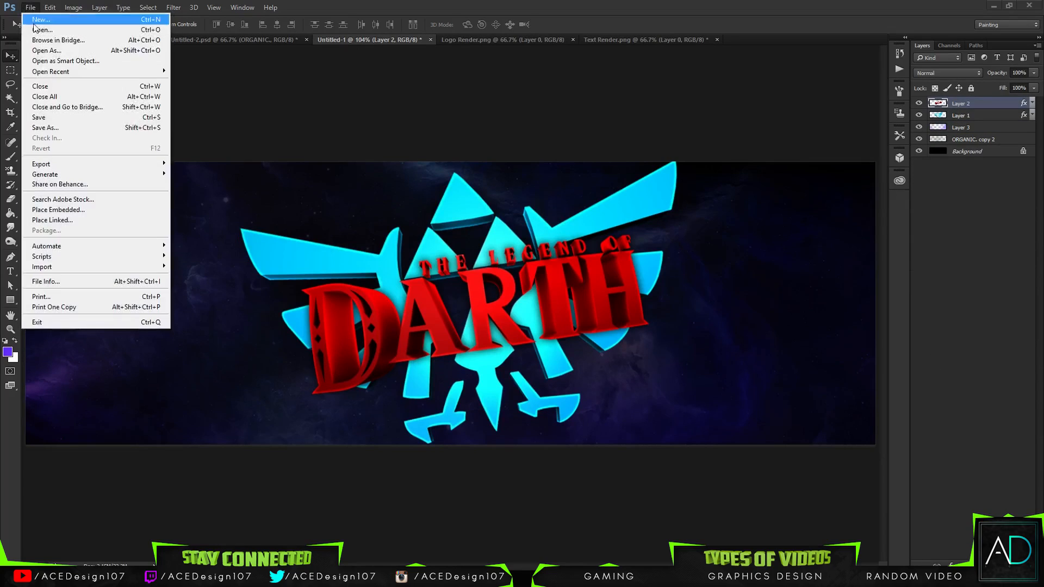
{"action": "left_click", "coordinate": [48, 31]}
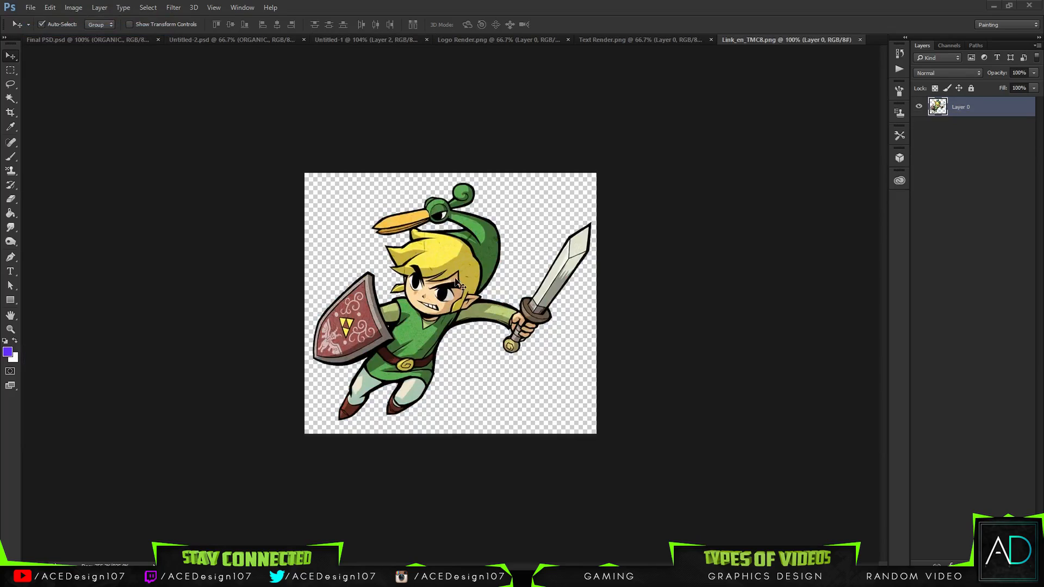
{"action": "left_click_drag", "start_coordinate": [459, 283], "coordinate": [654, 301]}
{"action": "key", "text": "ctrl+t"}
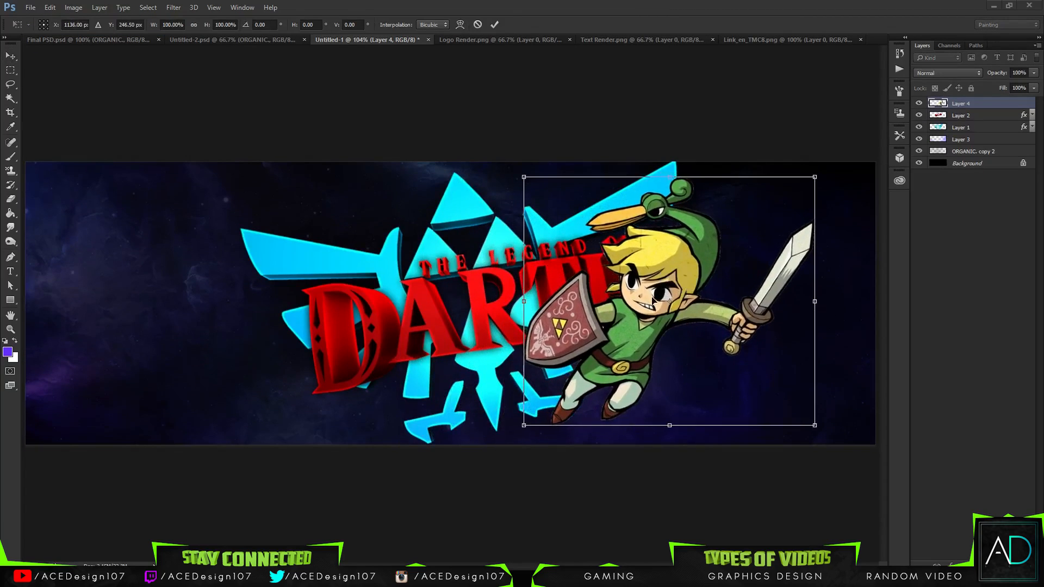
{"action": "key", "text": "Return"}
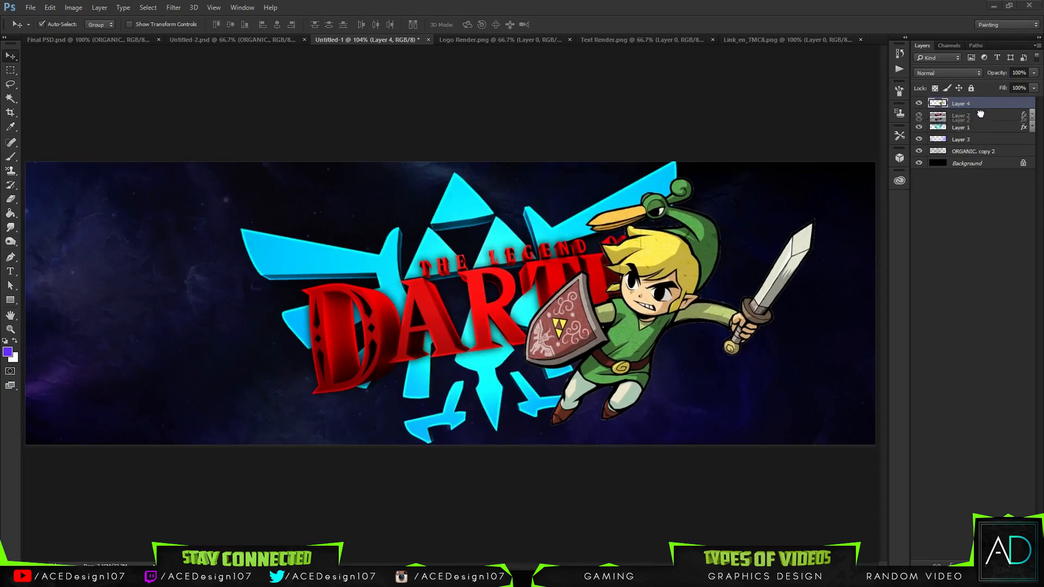
Step: Move the Link character layer below the DARTH text layer in the layer stack
{"action": "left_click", "coordinate": [980, 113]}
{"action": "left_click", "coordinate": [988, 107]}
{"action": "left_click_drag", "start_coordinate": [988, 108], "coordinate": [986, 120]}
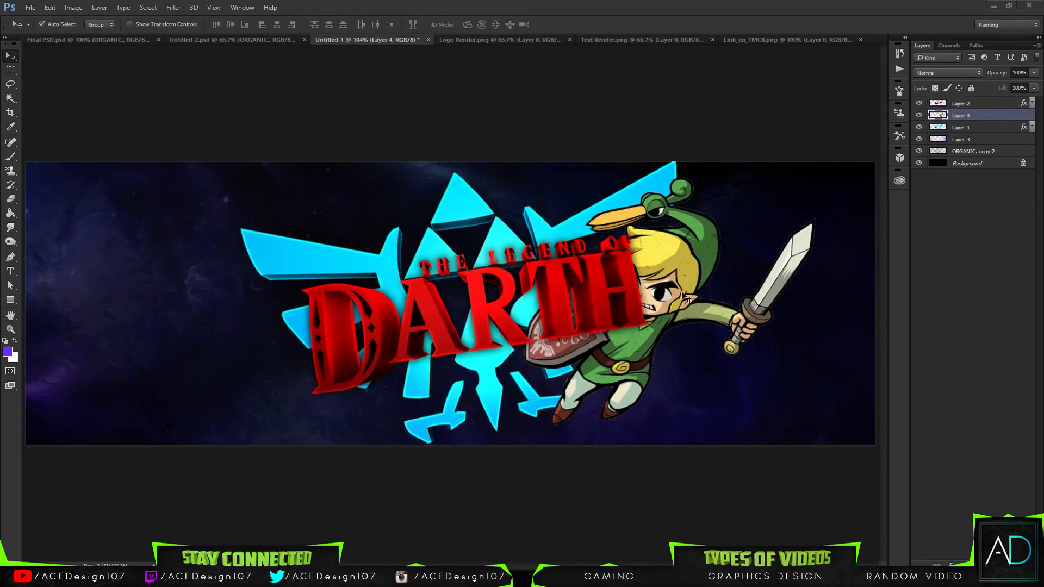
Step: Scale the Link character to about 96% and shift it up and right beside the DARTH text
{"action": "key", "text": "ctrl+t"}
{"action": "left_click_drag", "start_coordinate": [682, 286], "coordinate": [700, 268]}
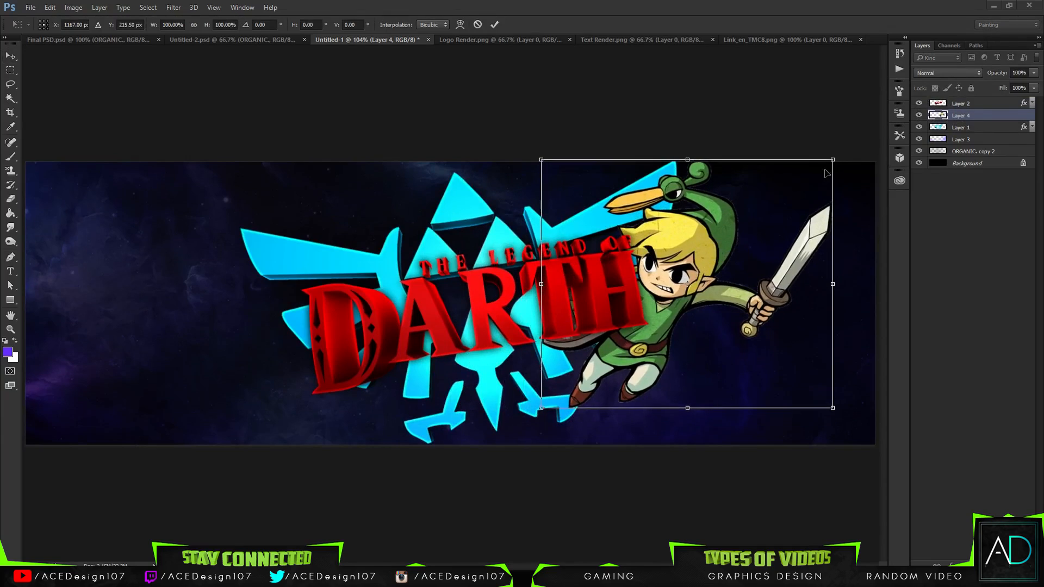
{"action": "left_click_drag", "start_coordinate": [836, 163], "coordinate": [830, 168]}
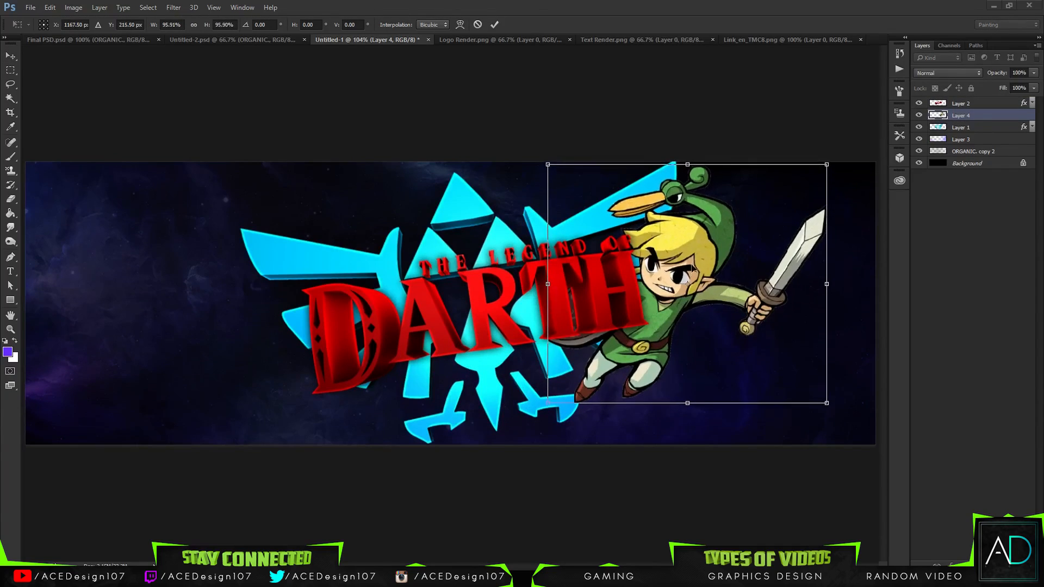
{"action": "left_click_drag", "start_coordinate": [692, 277], "coordinate": [691, 268]}
{"action": "key", "text": "Return"}
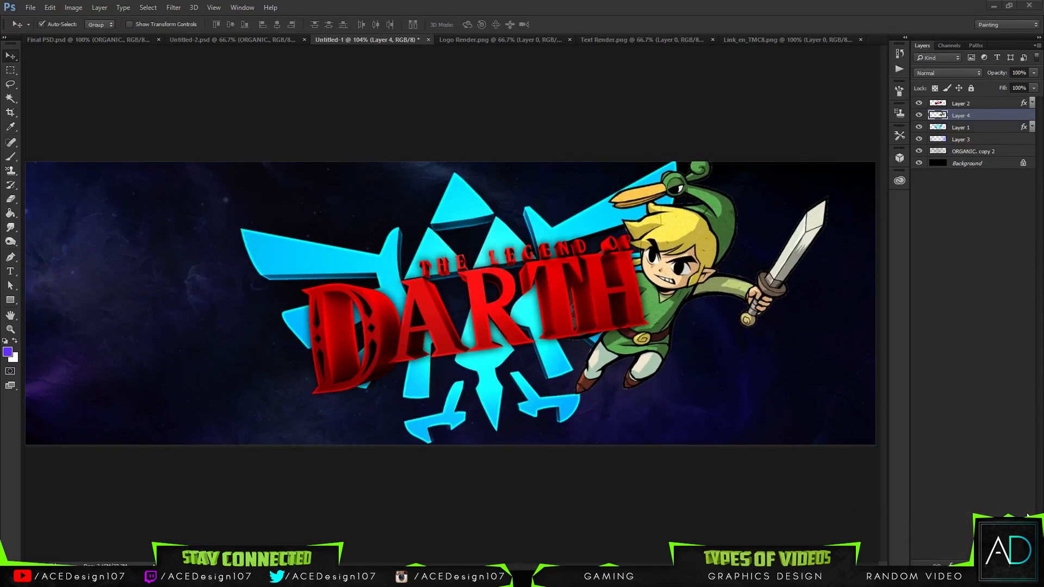
Step: Try a softer, wider drop shadow on the DARTH text layer with 20% spread, 68 px size and reduced opacity
{"action": "right_click", "coordinate": [975, 107]}
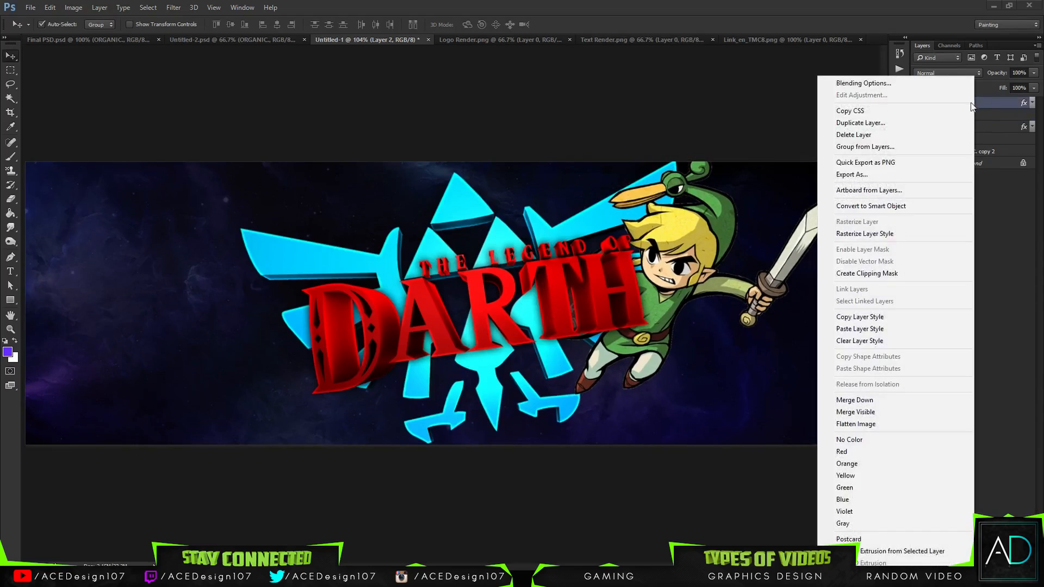
{"action": "left_click", "coordinate": [975, 107]}
{"action": "right_click", "coordinate": [986, 106]}
{"action": "left_click", "coordinate": [899, 83]}
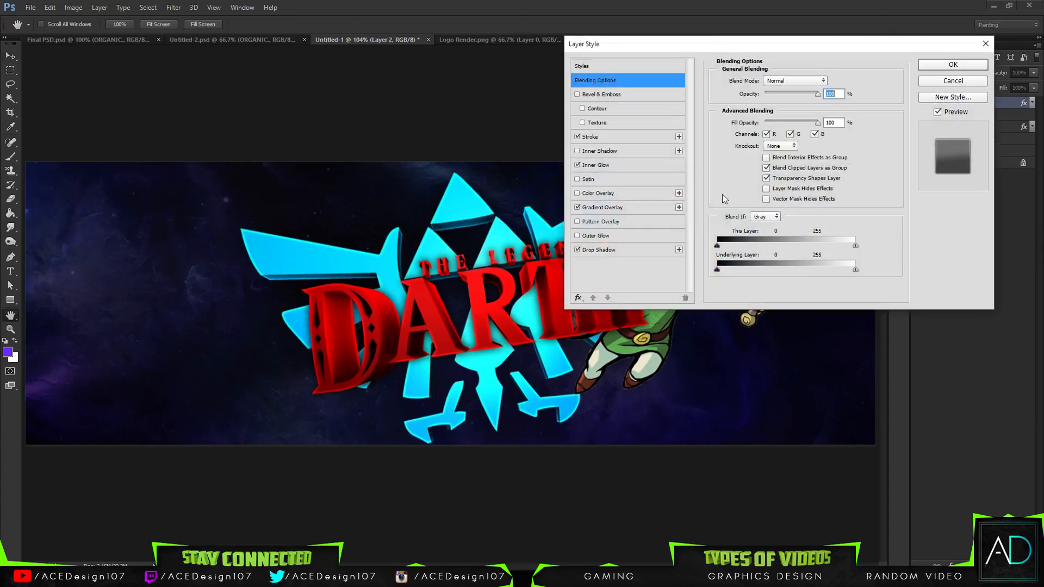
{"action": "left_click", "coordinate": [602, 250]}
{"action": "left_click_drag", "start_coordinate": [718, 43], "coordinate": [256, 87]}
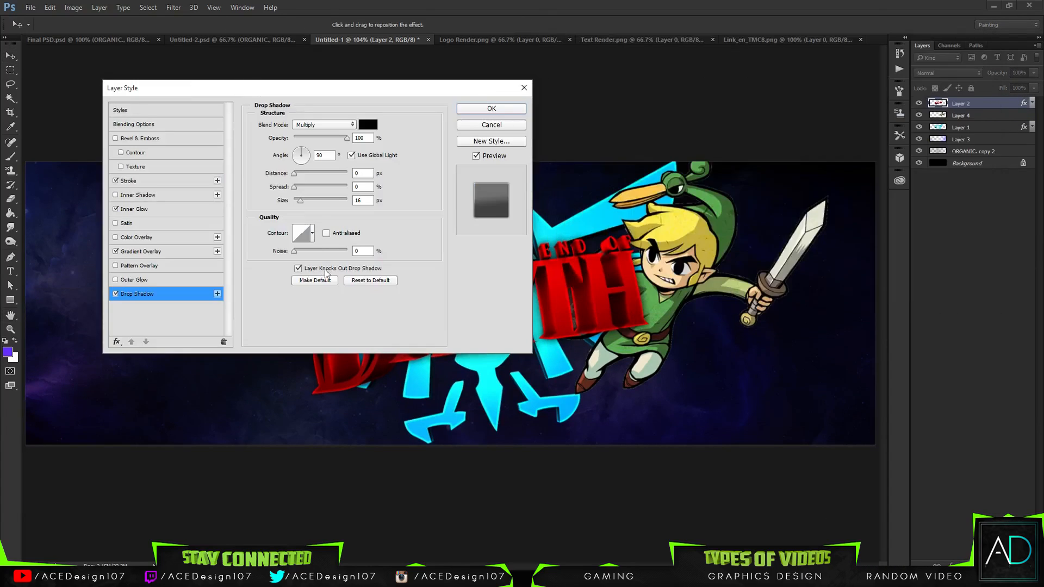
{"action": "mouse_move", "coordinate": [315, 199]}
{"action": "left_mouse_down"}
{"action": "mouse_move", "coordinate": [328, 200]}
{"action": "mouse_move", "coordinate": [298, 202]}
{"action": "mouse_move", "coordinate": [317, 191]}
{"action": "mouse_move", "coordinate": [306, 185]}
{"action": "mouse_move", "coordinate": [320, 200]}
{"action": "mouse_move", "coordinate": [310, 200]}
{"action": "left_mouse_up"}
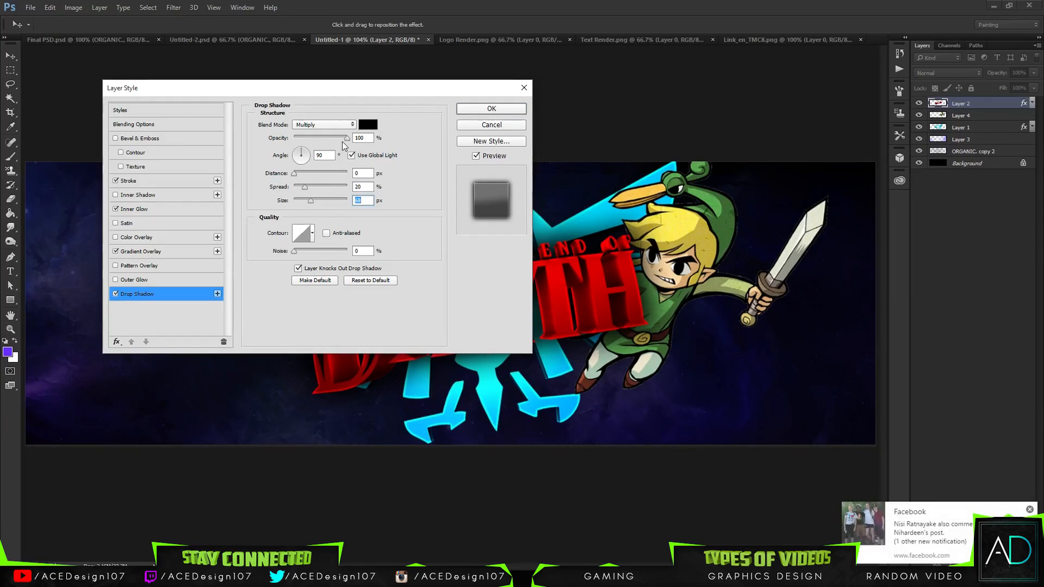
{"action": "left_click_drag", "start_coordinate": [342, 142], "coordinate": [339, 142]}
{"action": "left_click", "coordinate": [1031, 509]}
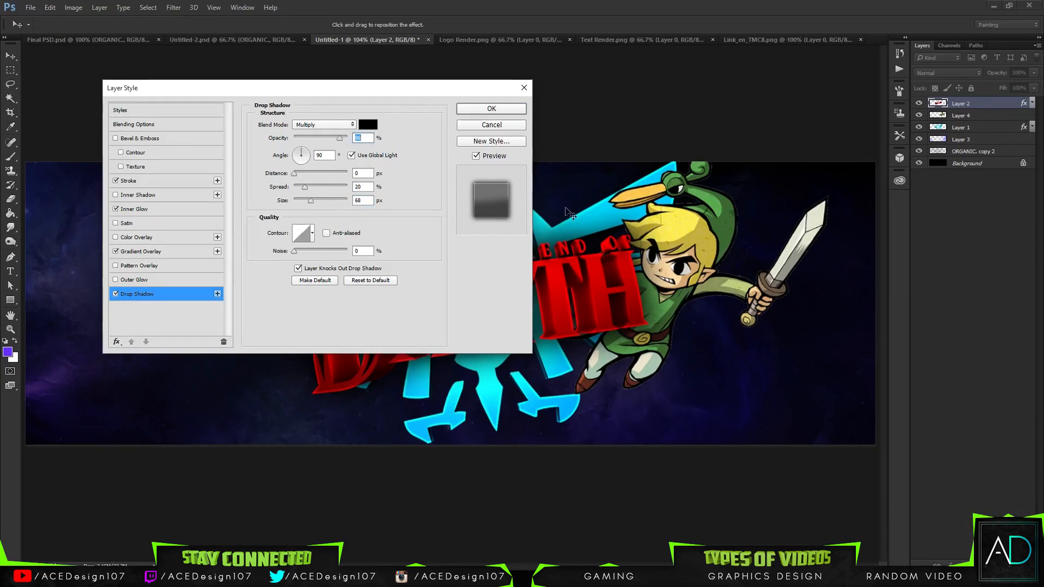
{"action": "left_click", "coordinate": [491, 109]}
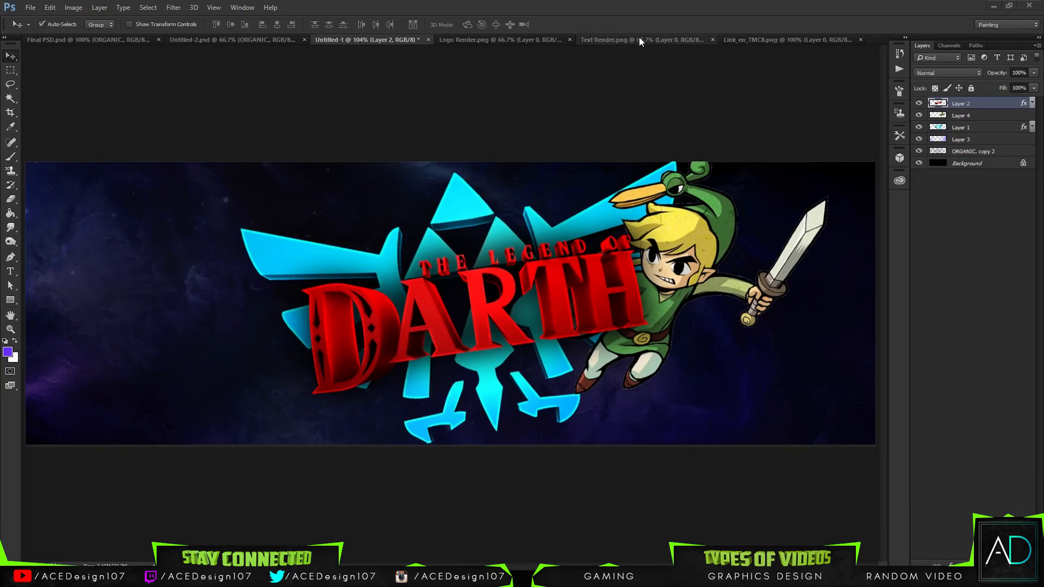
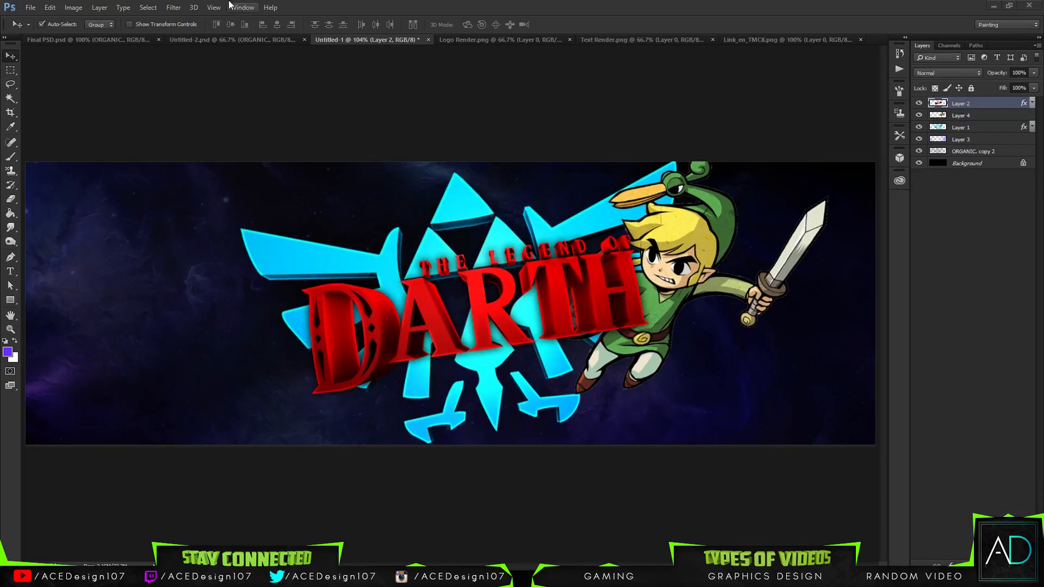
Step: In Untitled-2.psd, hide the top ORGANIC. layer, expand the Space group and show its first galaxy texture
{"action": "left_click", "coordinate": [119, 39]}
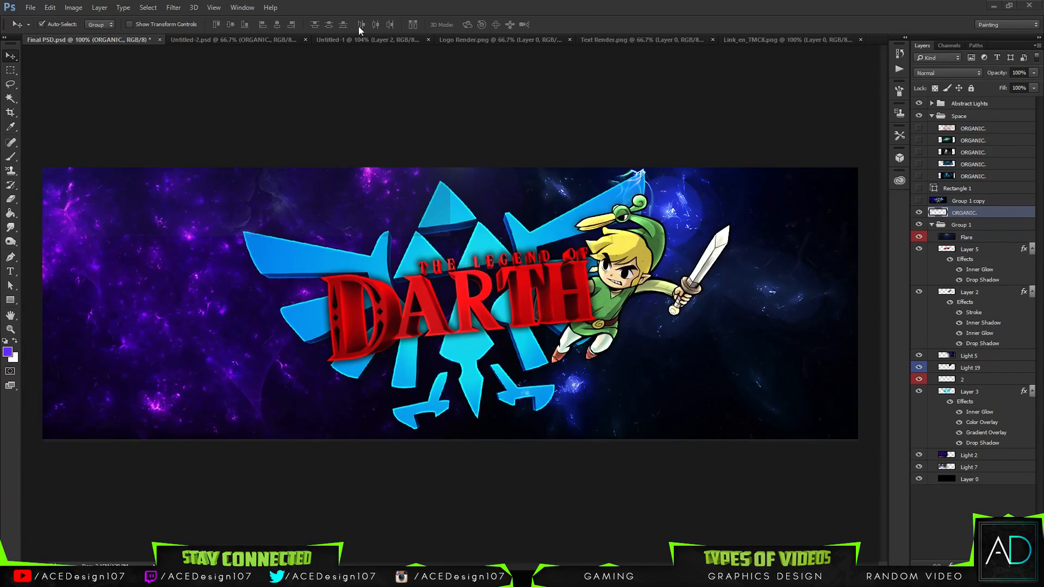
{"action": "left_click", "coordinate": [240, 40]}
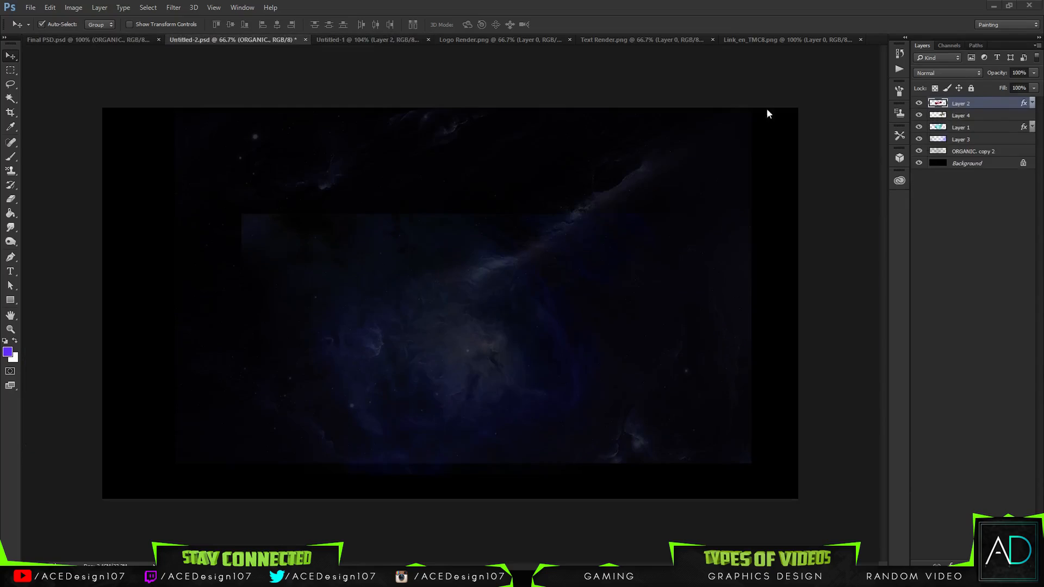
{"action": "left_click", "coordinate": [931, 118]}
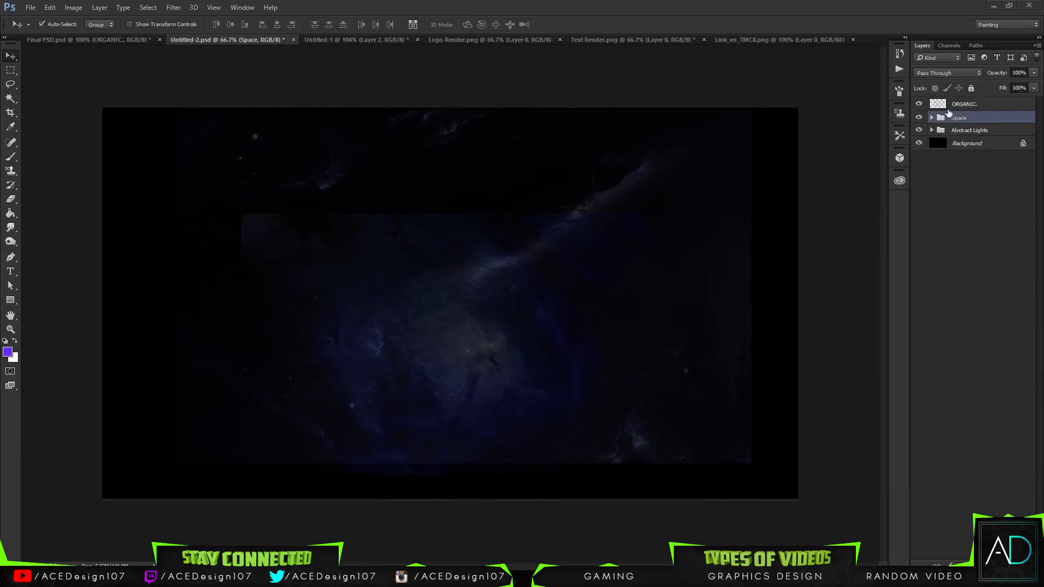
{"action": "left_click", "coordinate": [919, 104]}
{"action": "key", "text": "ctrl"}
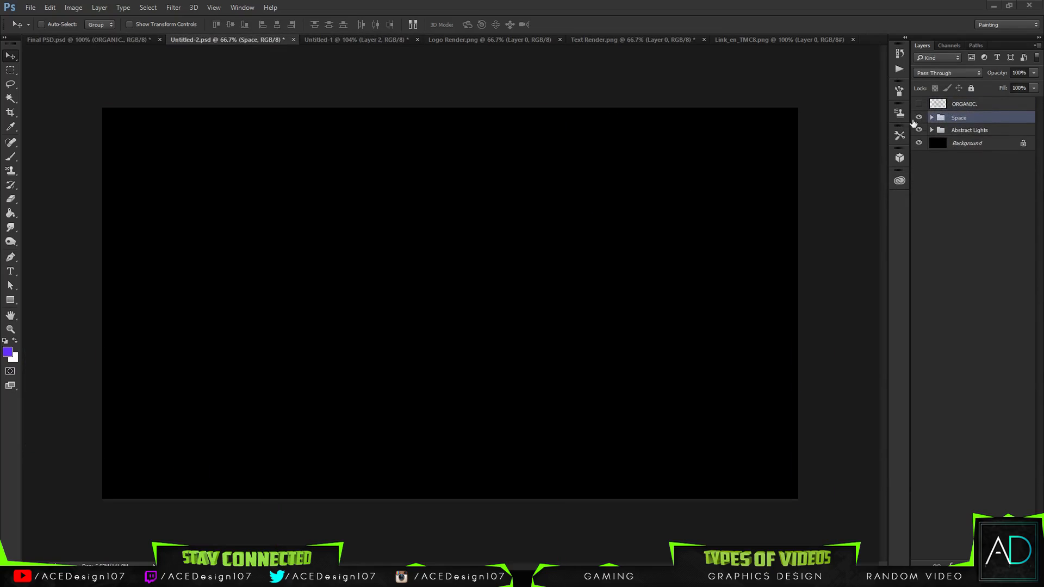
{"action": "left_click", "coordinate": [932, 118]}
{"action": "left_click", "coordinate": [932, 118]}
{"action": "left_click", "coordinate": [932, 118]}
{"action": "left_click", "coordinate": [919, 130]}
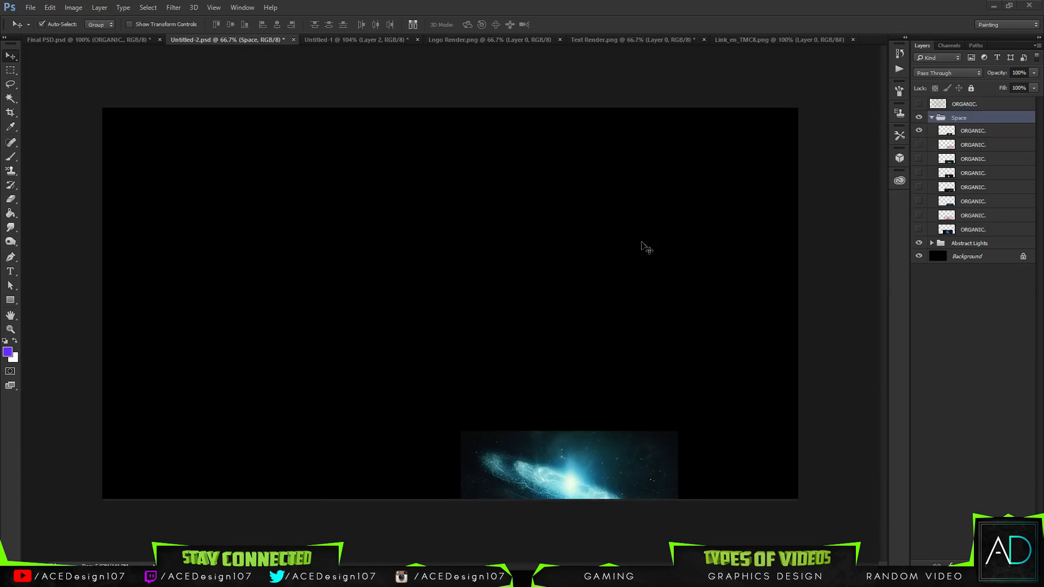
Step: Copy the Space group with the galaxy texture from Untitled-2.psd into the Untitled-1 header
{"action": "left_click_drag", "start_coordinate": [521, 478], "coordinate": [739, 39]}
{"action": "left_click_drag", "start_coordinate": [644, 41], "coordinate": [646, 41]}
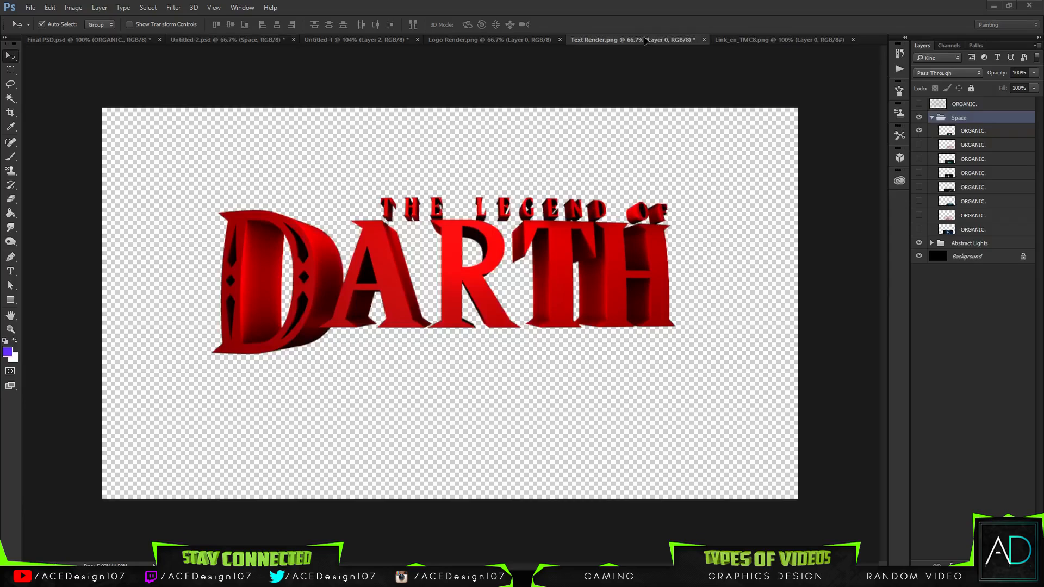
{"action": "left_click_drag", "start_coordinate": [799, 31], "coordinate": [543, 362]}
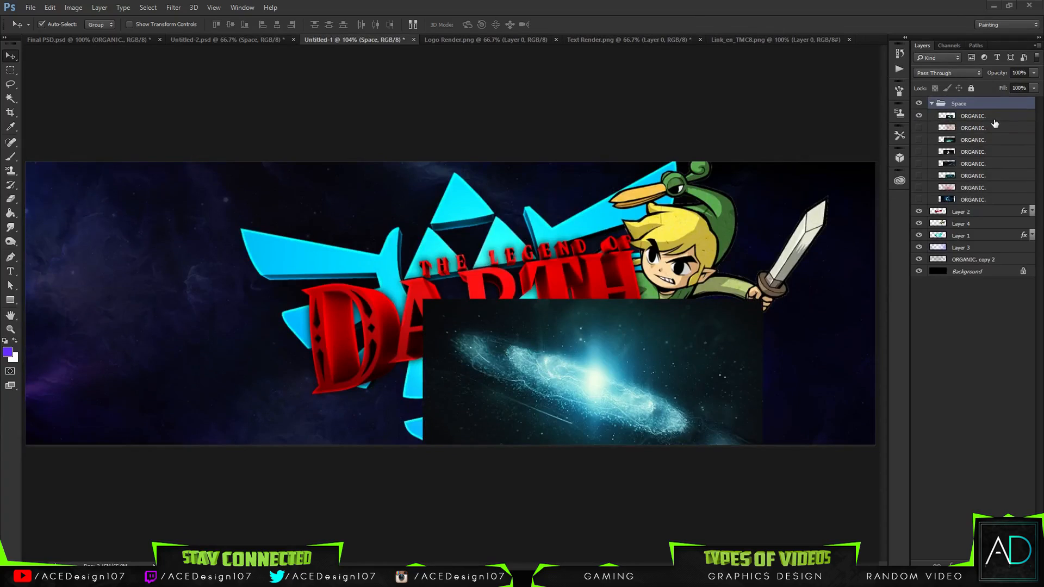
Step: Move the galaxy texture layer out of the Space group to just below Layer 3 and start a free transform on it
{"action": "left_click_drag", "start_coordinate": [994, 119], "coordinate": [960, 253]}
{"action": "key", "text": "ctrl+t"}
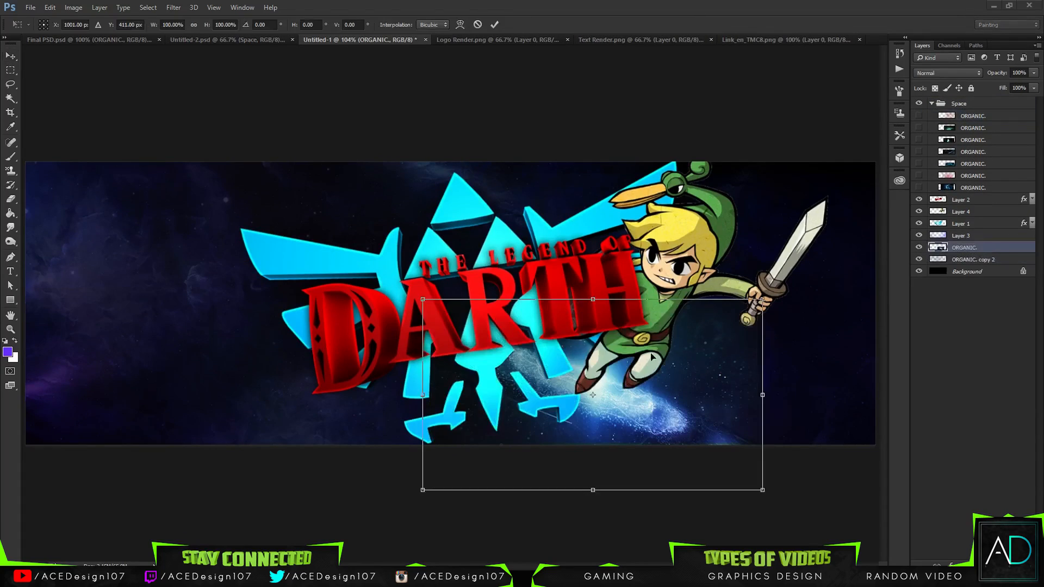
Step: Reposition and enlarge the galaxy texture layer so it fills the banner's height behind the logo
{"action": "left_click_drag", "start_coordinate": [651, 357], "coordinate": [589, 293]}
{"action": "left_click_drag", "start_coordinate": [639, 191], "coordinate": [750, 131]}
{"action": "key", "text": "Return"}
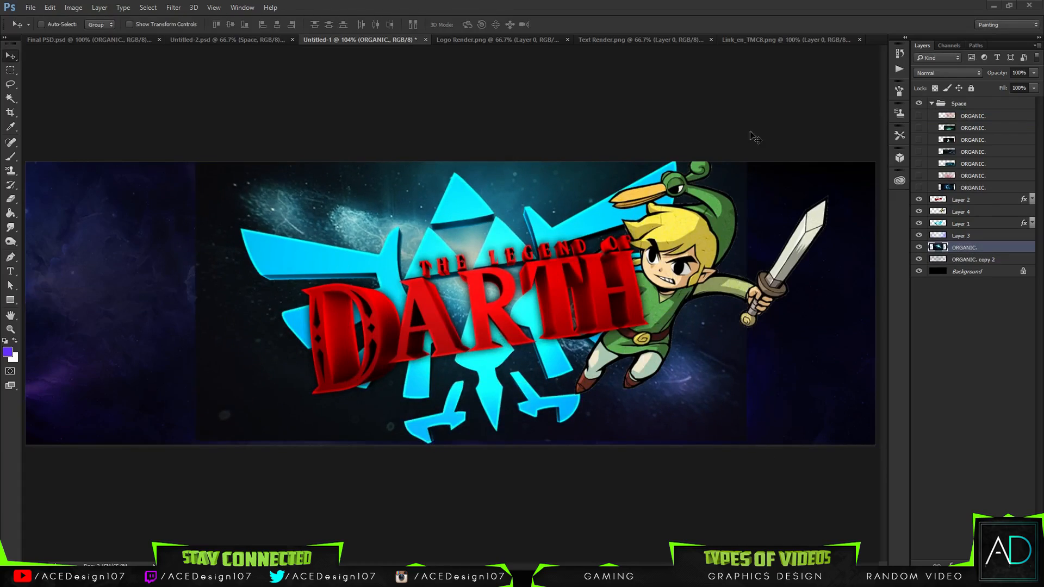
Step: Try out blend modes on the galaxy layer and settle on Hard Light
{"action": "left_click", "coordinate": [947, 73]}
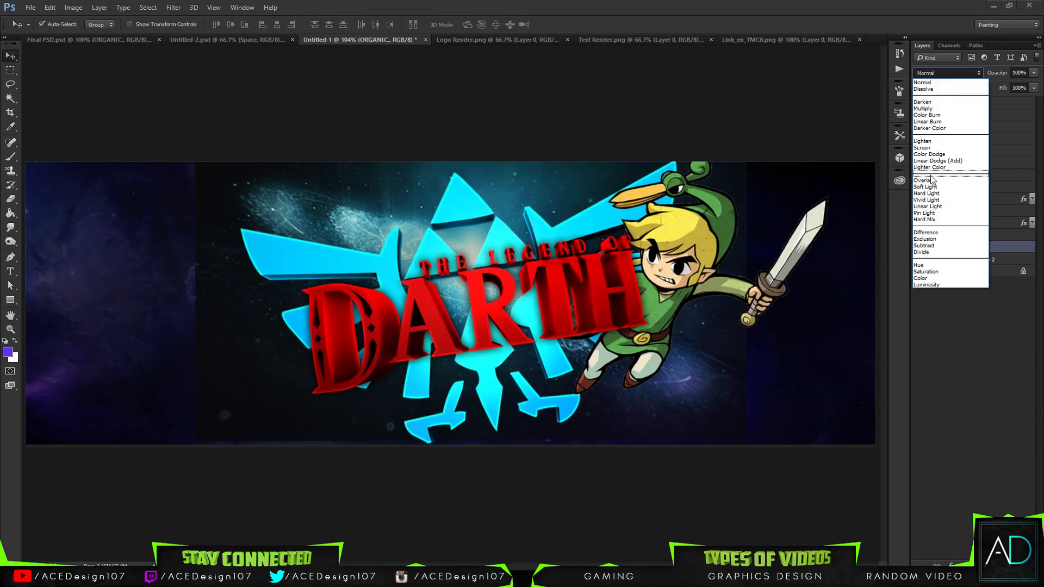
{"action": "left_click", "coordinate": [940, 159]}
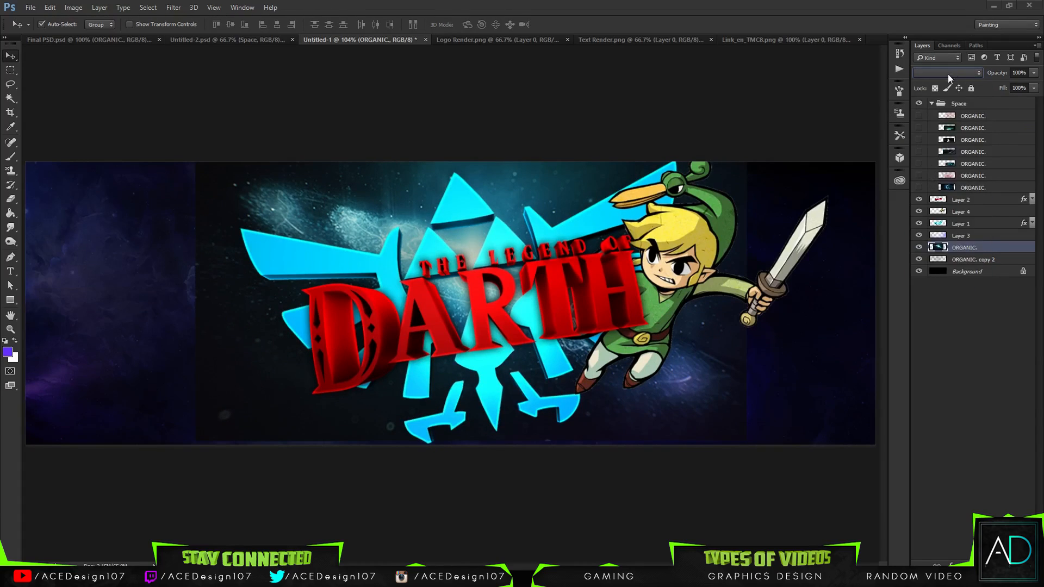
{"action": "left_click", "coordinate": [948, 74]}
{"action": "left_click", "coordinate": [934, 176]}
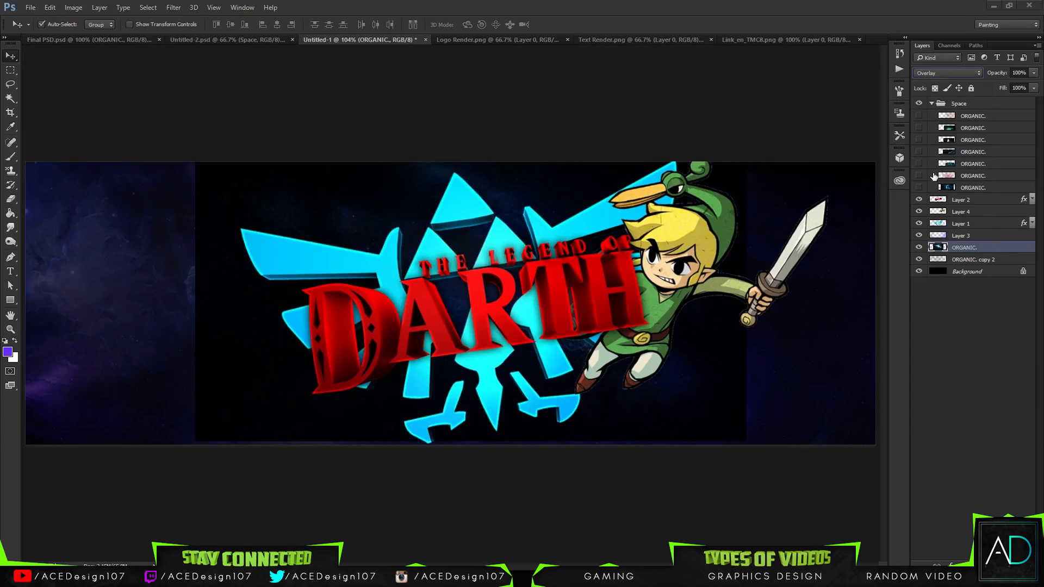
{"action": "key", "text": "Down"}
{"action": "key", "text": "Down"}
{"action": "key", "text": "Down"}
{"action": "key", "text": "Up"}
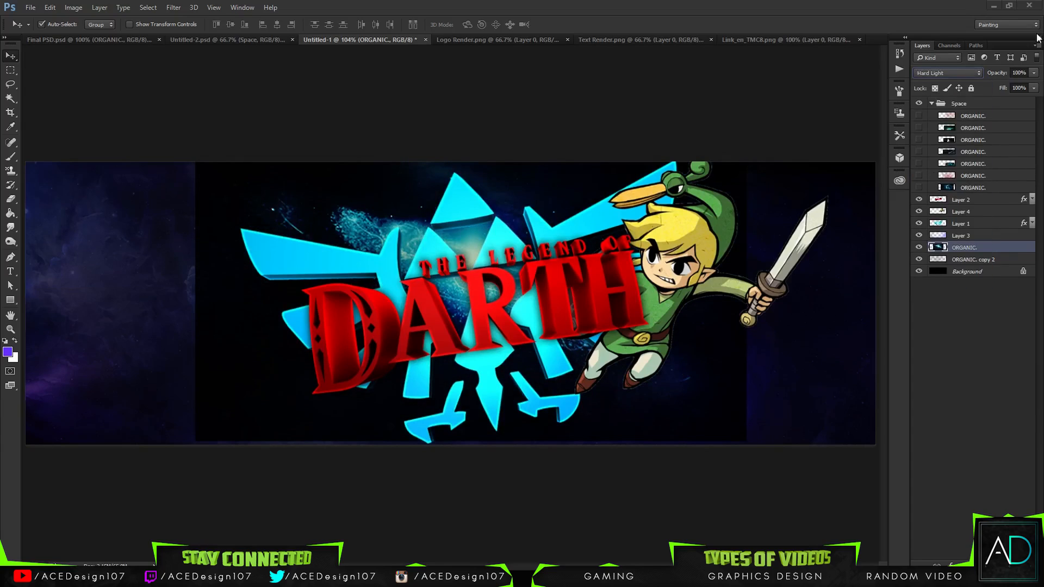
Step: Lower the galaxy layer's opacity to 7% and merge it down into the ORGANIC. copy 2 layer
{"action": "left_click", "coordinate": [1034, 72]}
{"action": "left_click_drag", "start_coordinate": [1035, 85], "coordinate": [982, 87]}
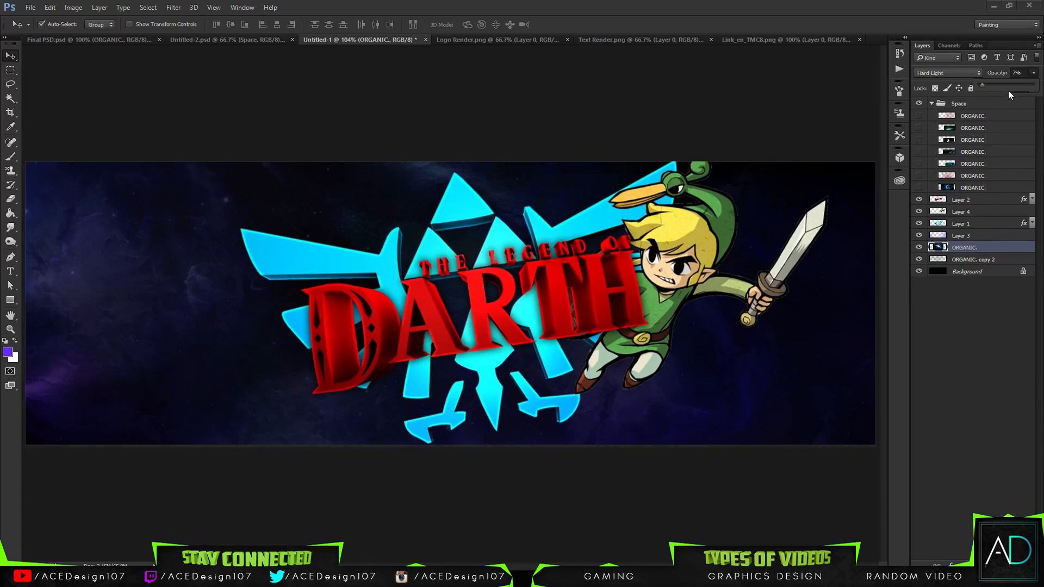
{"action": "key", "text": "ctrl+e"}
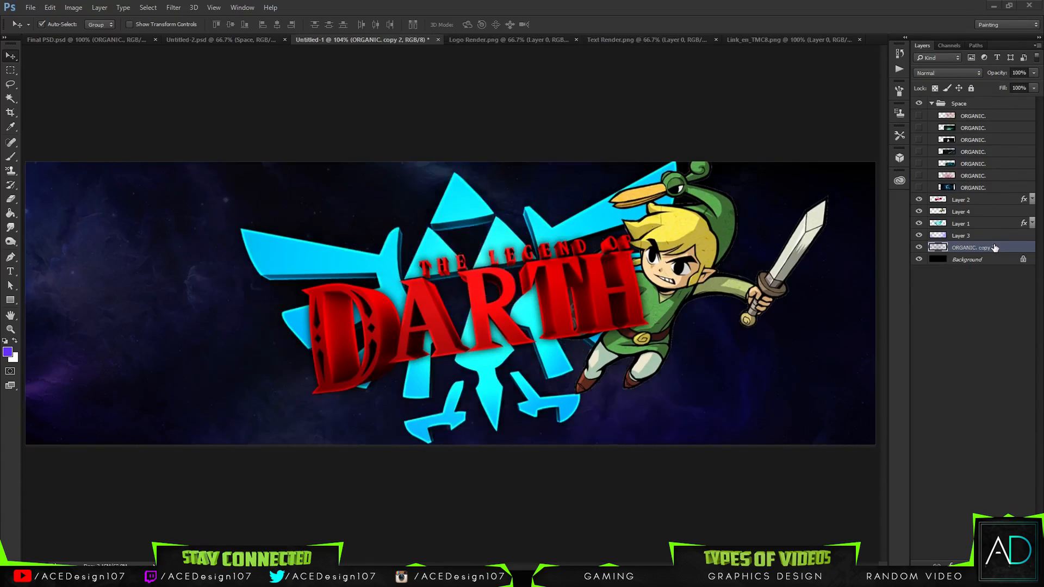
Step: Preview the first four hidden textures in the banner's Space group one at a time
{"action": "left_click", "coordinate": [635, 40]}
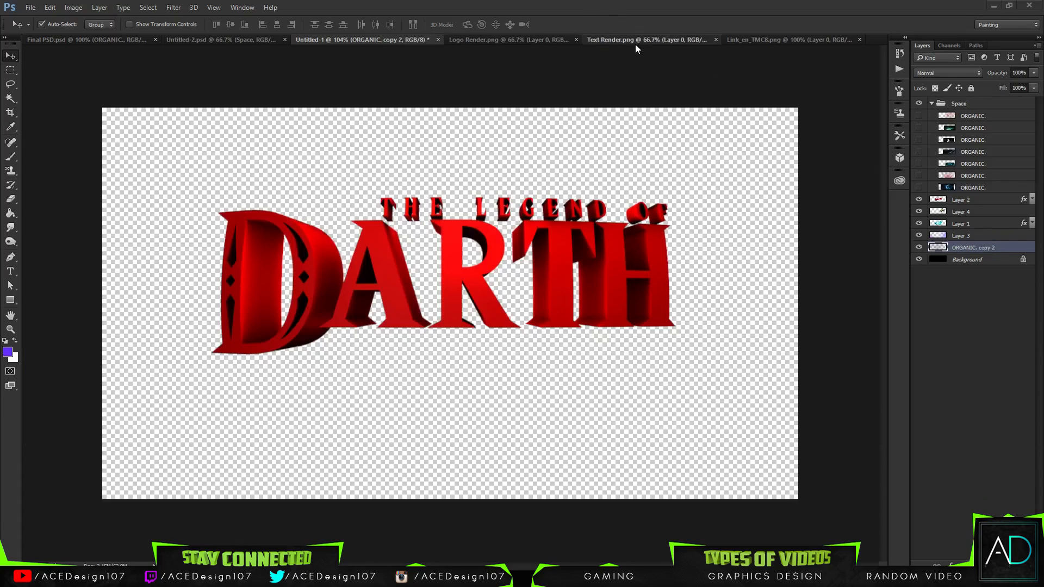
{"action": "left_click", "coordinate": [410, 40]}
{"action": "left_click", "coordinate": [918, 116]}
{"action": "left_click", "coordinate": [927, 116]}
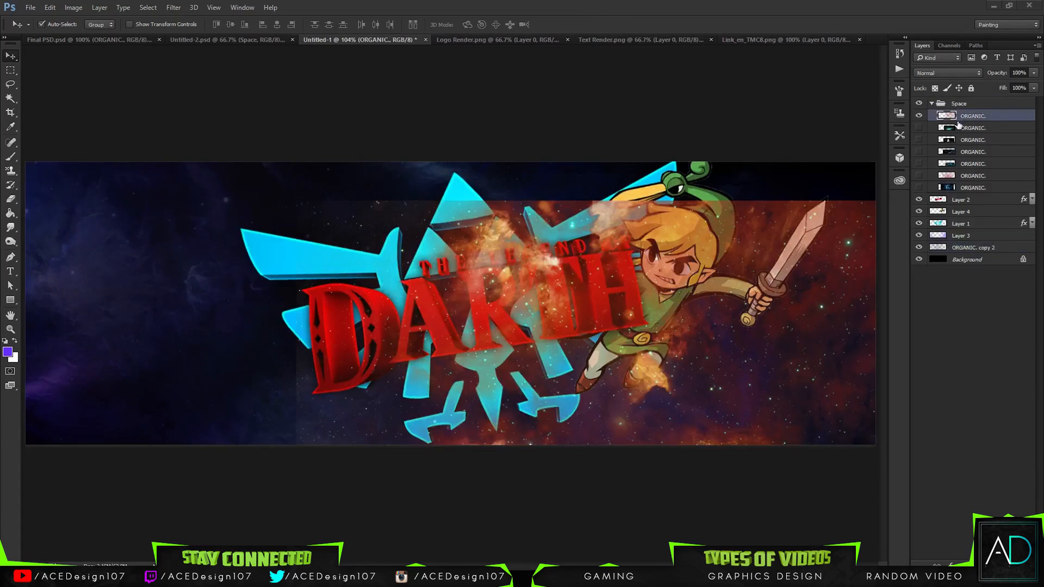
{"action": "left_click", "coordinate": [919, 116]}
{"action": "left_click", "coordinate": [919, 128]}
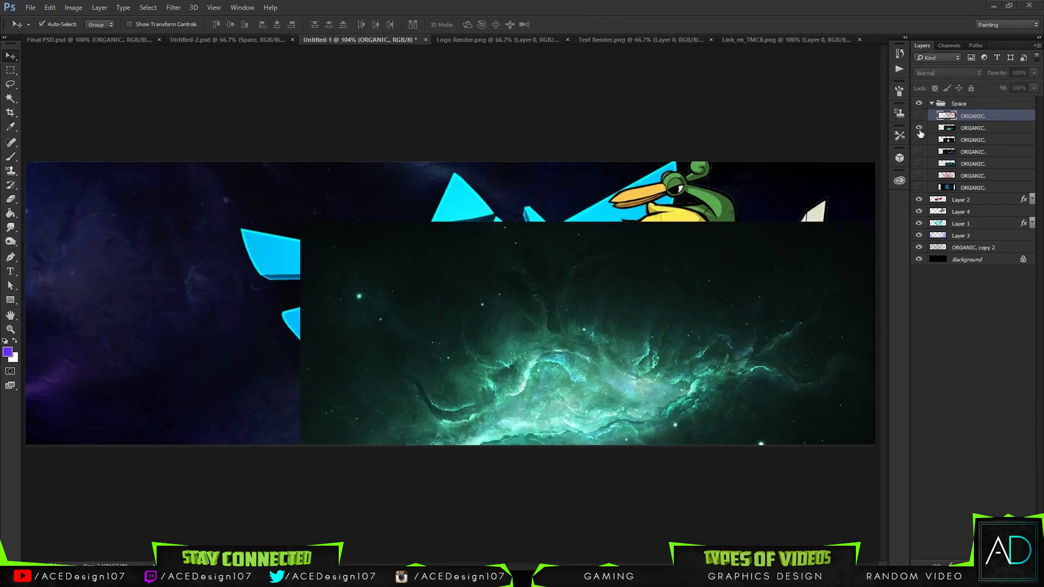
{"action": "left_click", "coordinate": [954, 138]}
{"action": "left_click", "coordinate": [919, 128]}
{"action": "left_click", "coordinate": [919, 140]}
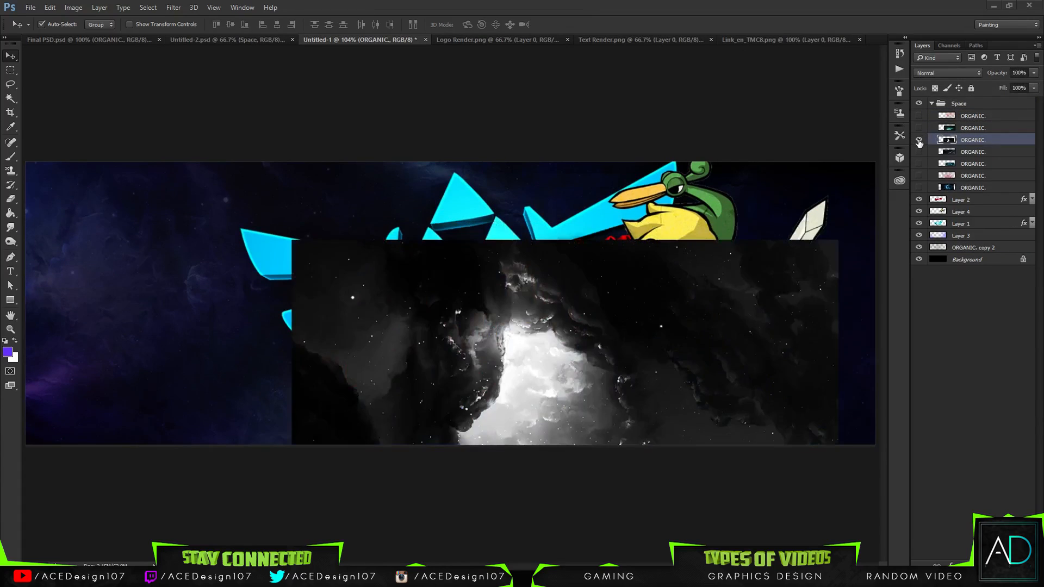
{"action": "left_click", "coordinate": [919, 140]}
{"action": "left_click", "coordinate": [919, 152]}
{"action": "left_click", "coordinate": [919, 151]}
Step: Show the blue starry nebula texture, place its layer below Layer 3, and scale it down into the banner's upper-left corner
{"action": "left_click", "coordinate": [919, 164]}
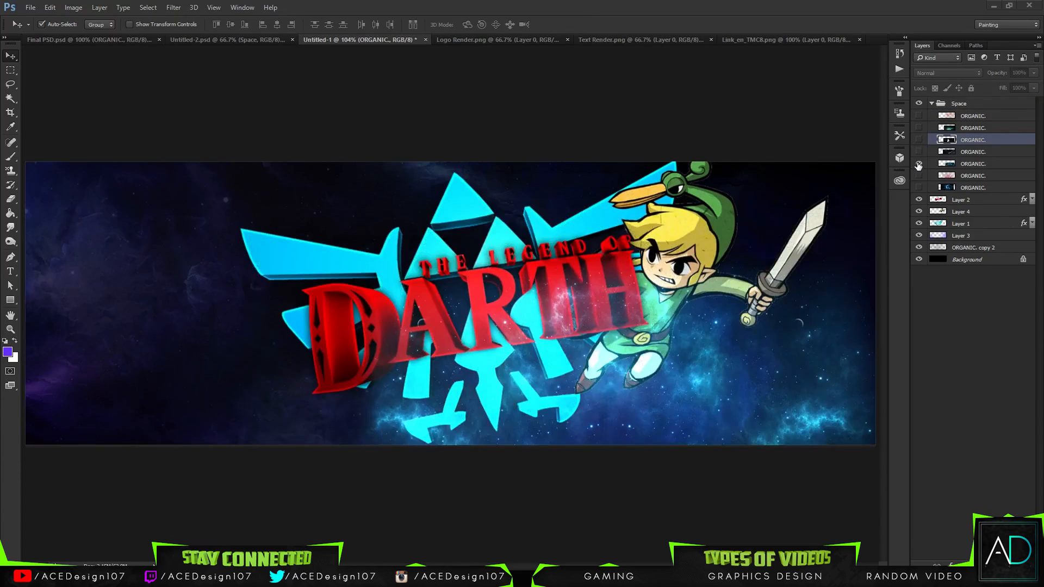
{"action": "mouse_move", "coordinate": [970, 168]}
{"action": "left_mouse_down"}
{"action": "mouse_move", "coordinate": [981, 170]}
{"action": "mouse_move", "coordinate": [982, 245]}
{"action": "left_mouse_up"}
{"action": "key", "text": "ctrl+t"}
{"action": "left_click_drag", "start_coordinate": [778, 355], "coordinate": [473, 275]}
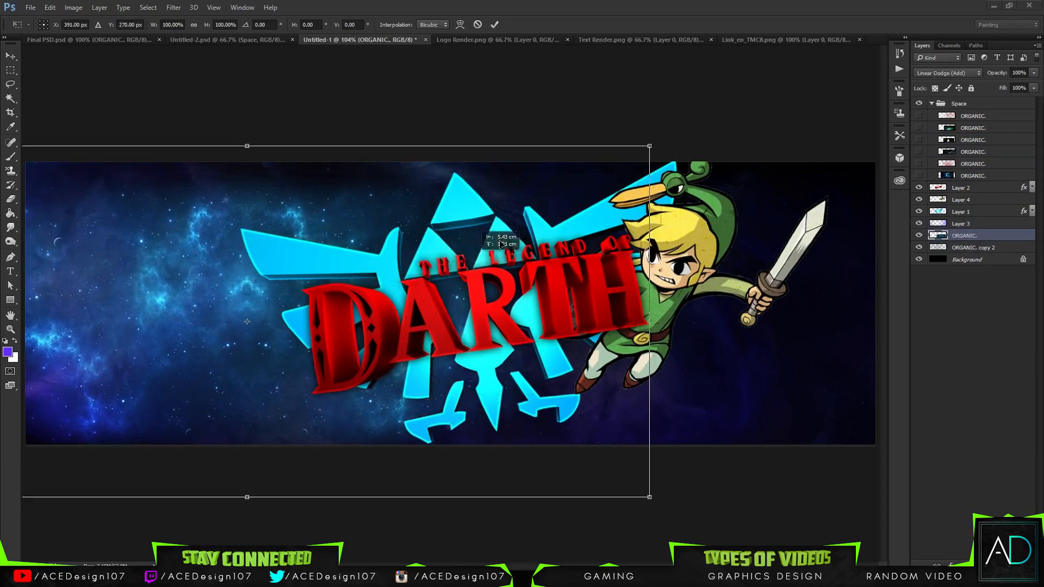
{"action": "left_click_drag", "start_coordinate": [649, 146], "coordinate": [537, 214]}
{"action": "left_click_drag", "start_coordinate": [378, 299], "coordinate": [207, 194]}
{"action": "key", "text": "Return"}
Step: Erase the blue nebula's hard edges so it fades softly into the dark background
{"action": "key", "text": "e"}
{"action": "mouse_move", "coordinate": [218, 233]}
{"action": "left_mouse_down"}
{"action": "mouse_move", "coordinate": [236, 304]}
{"action": "mouse_move", "coordinate": [229, 318]}
{"action": "mouse_move", "coordinate": [440, 186]}
{"action": "mouse_move", "coordinate": [394, 149]}
{"action": "mouse_move", "coordinate": [379, 169]}
{"action": "mouse_move", "coordinate": [459, 96]}
{"action": "left_mouse_up"}
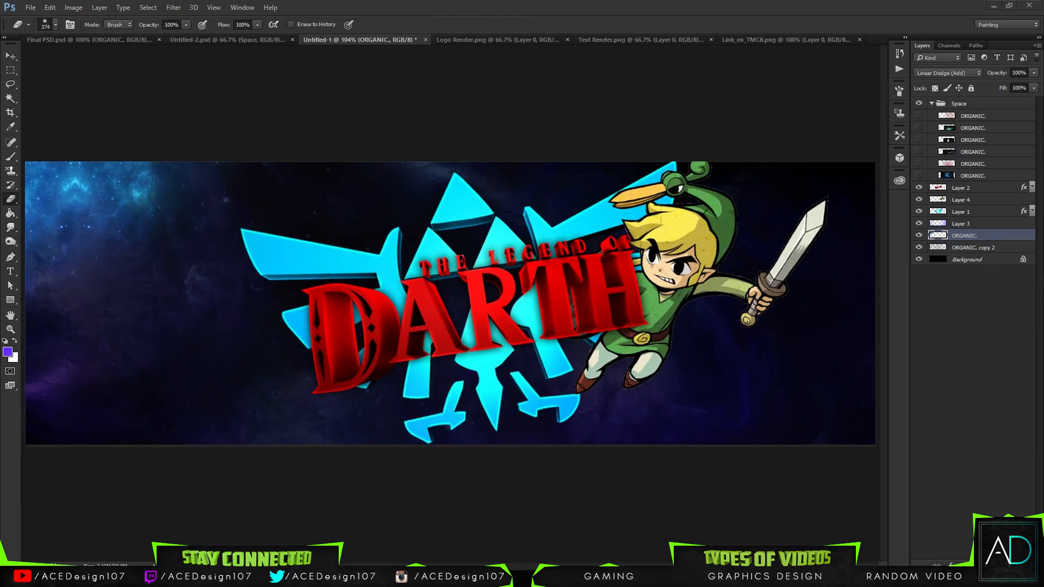
{"action": "left_click", "coordinate": [1034, 72]}
{"action": "mouse_move", "coordinate": [1033, 84]}
{"action": "left_mouse_down"}
{"action": "mouse_move", "coordinate": [996, 87]}
{"action": "mouse_move", "coordinate": [1039, 85]}
{"action": "left_mouse_up"}
Step: Shift the corner nebula's hue from blue to purple-magenta and set the layer's opacity to 64%
{"action": "key", "text": "ctrl+u"}
{"action": "mouse_move", "coordinate": [800, 165]}
{"action": "left_mouse_down"}
{"action": "mouse_move", "coordinate": [852, 164]}
{"action": "mouse_move", "coordinate": [835, 165]}
{"action": "left_mouse_up"}
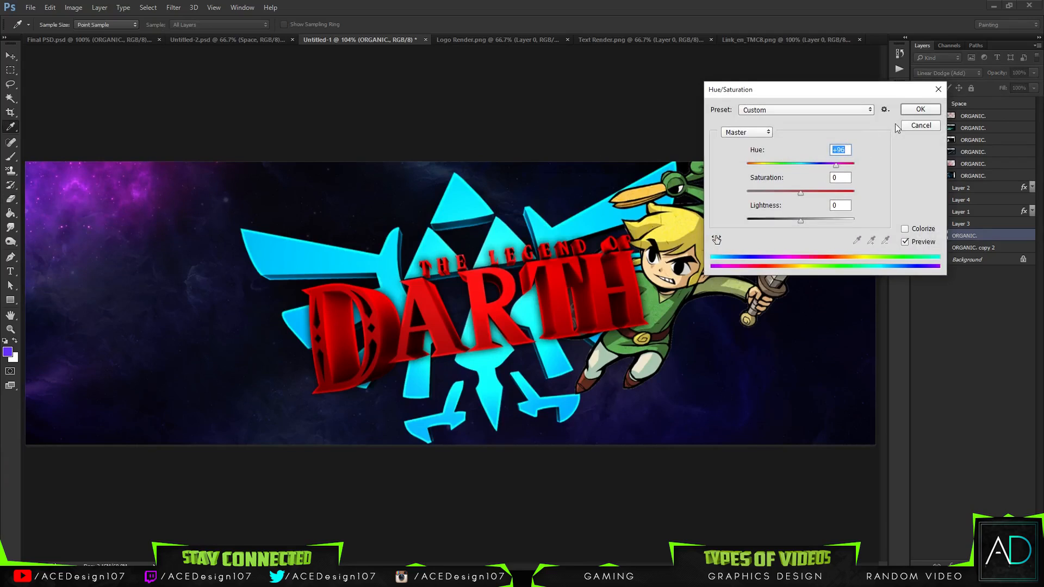
{"action": "left_click", "coordinate": [909, 109]}
{"action": "key", "text": "e"}
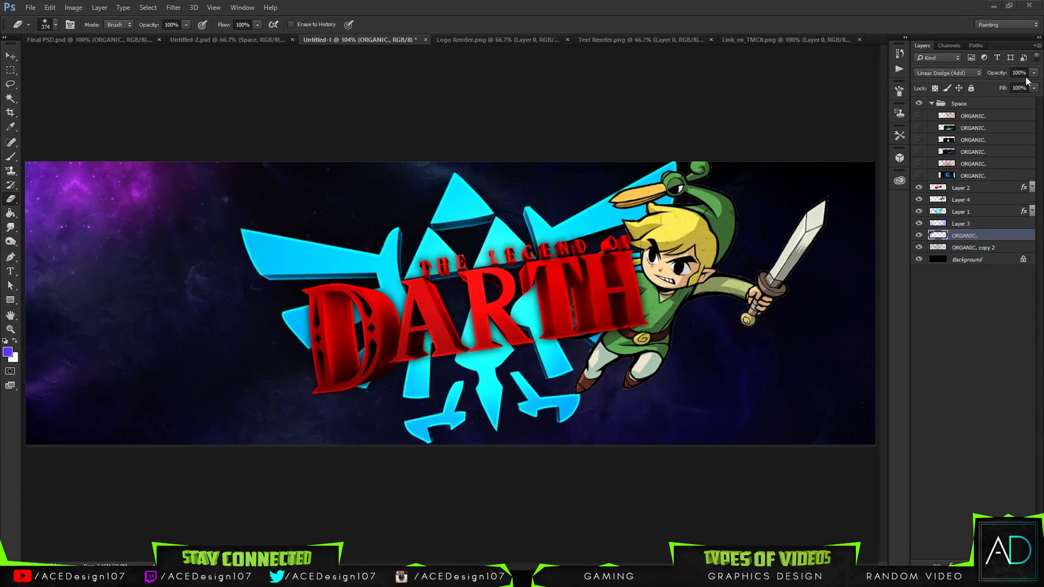
{"action": "left_click_drag", "start_coordinate": [1018, 84], "coordinate": [1012, 83]}
Step: Preview the planet texture and the pink nebula texture in the Space group
{"action": "left_click", "coordinate": [919, 175]}
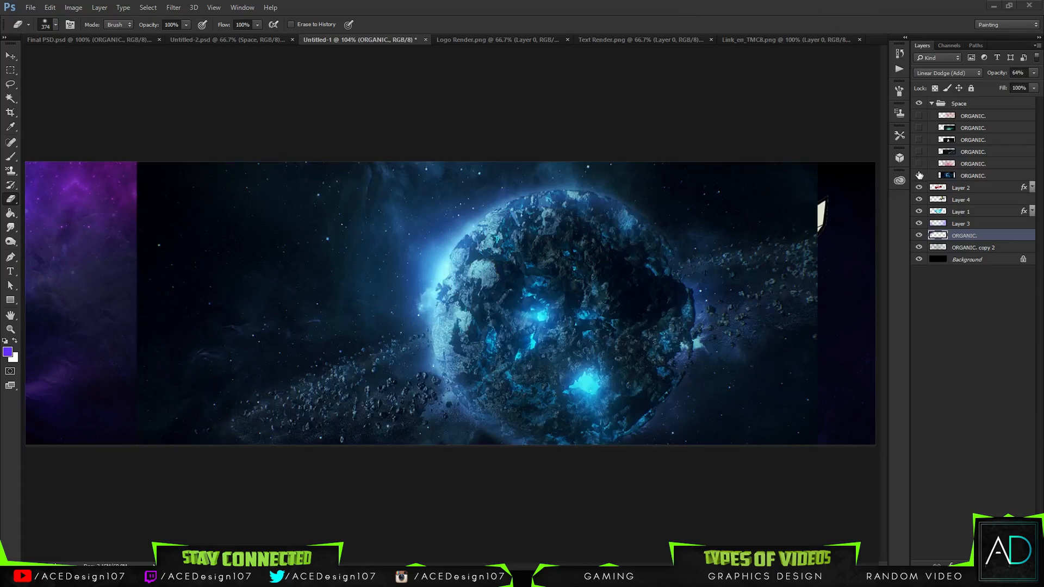
{"action": "left_click", "coordinate": [919, 175]}
{"action": "left_click", "coordinate": [919, 164]}
{"action": "left_click", "coordinate": [919, 164]}
{"action": "left_click", "coordinate": [919, 164]}
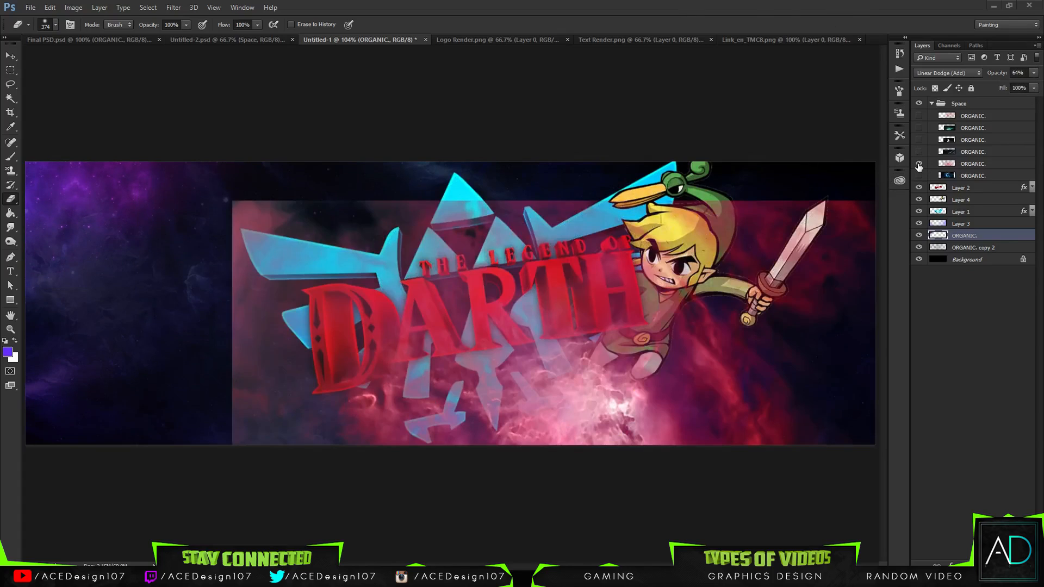
{"action": "left_click", "coordinate": [919, 163]}
{"action": "left_click", "coordinate": [919, 164]}
{"action": "left_click", "coordinate": [919, 164]}
Step: Show the pink nebula, place it just above ORGANIC. copy 2, scale it to about 81%, and position it behind the logo
{"action": "left_click", "coordinate": [919, 164]}
{"action": "left_click", "coordinate": [973, 166]}
{"action": "left_click_drag", "start_coordinate": [974, 166], "coordinate": [968, 233]}
{"action": "key", "text": "ctrl+t"}
{"action": "left_click_drag", "start_coordinate": [688, 371], "coordinate": [385, 289]}
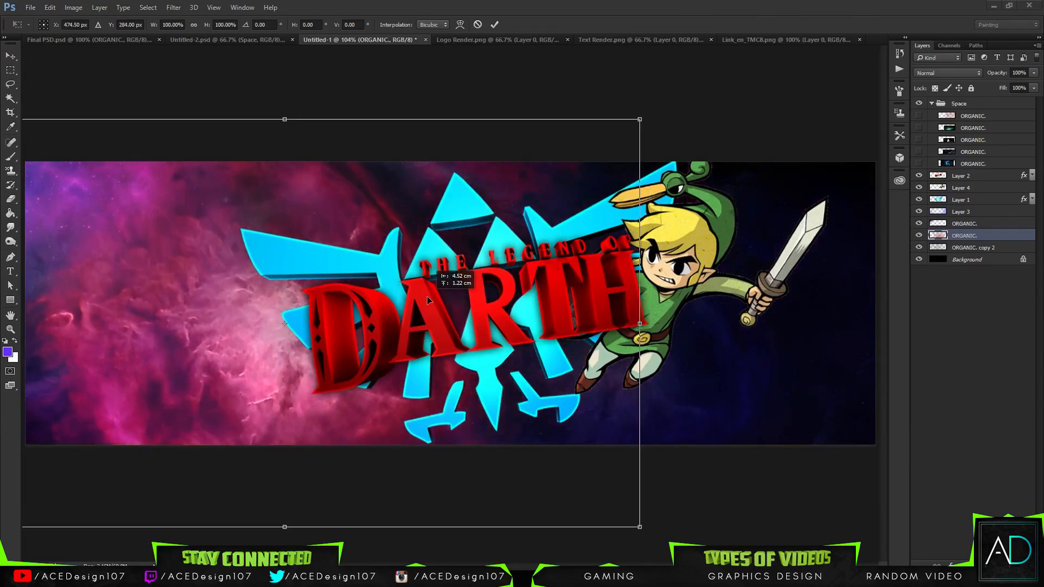
{"action": "mouse_move", "coordinate": [640, 120]}
{"action": "left_mouse_down"}
{"action": "mouse_move", "coordinate": [588, 121]}
{"action": "mouse_move", "coordinate": [613, 122]}
{"action": "mouse_move", "coordinate": [505, 196]}
{"action": "left_mouse_up"}
{"action": "key", "text": "ctrl+z"}
{"action": "key", "text": "ctrl+z"}
{"action": "mouse_move", "coordinate": [443, 311]}
{"action": "left_mouse_down"}
{"action": "mouse_move", "coordinate": [539, 256]}
{"action": "mouse_move", "coordinate": [657, 238]}
{"action": "left_mouse_up"}
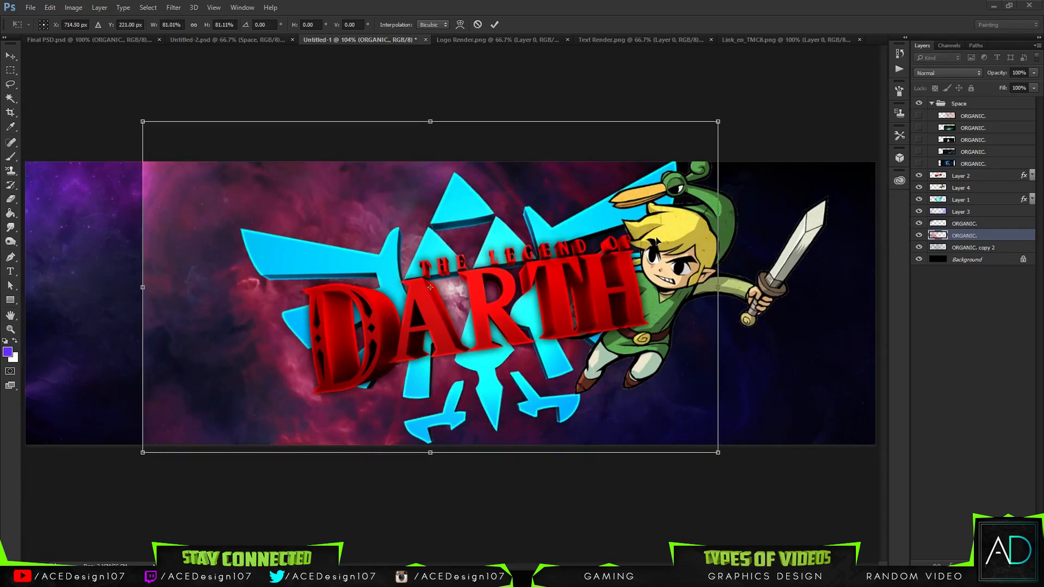
{"action": "key", "text": "Return"}
{"action": "left_click", "coordinate": [1034, 73]}
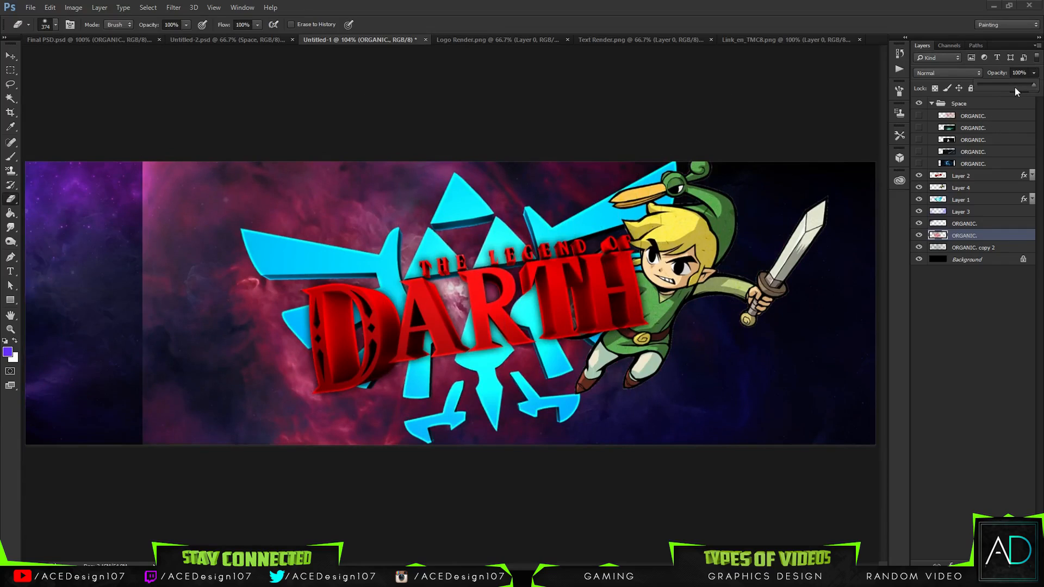
{"action": "left_click_drag", "start_coordinate": [1014, 87], "coordinate": [1038, 86]}
{"action": "left_click", "coordinate": [930, 71]}
{"action": "left_click", "coordinate": [941, 72]}
{"action": "left_click", "coordinate": [932, 180]}
{"action": "key", "text": "Up"}
{"action": "key", "text": "Up"}
{"action": "left_click", "coordinate": [938, 72]}
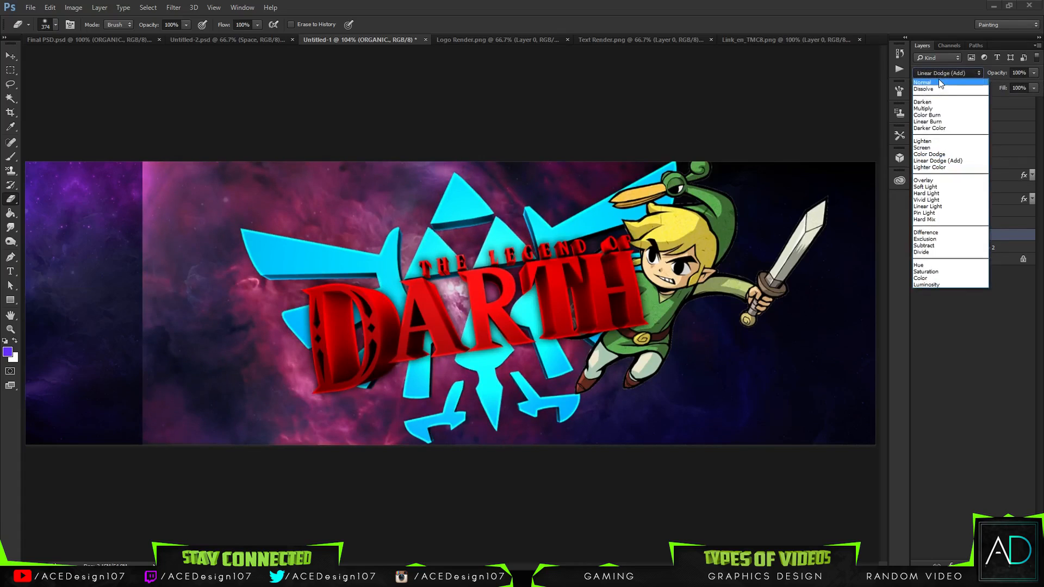
{"action": "left_click", "coordinate": [938, 81]}
Step: Recolour the pink nebula layer to blue by setting its hue to about -102
{"action": "key", "text": "ctrl+u"}
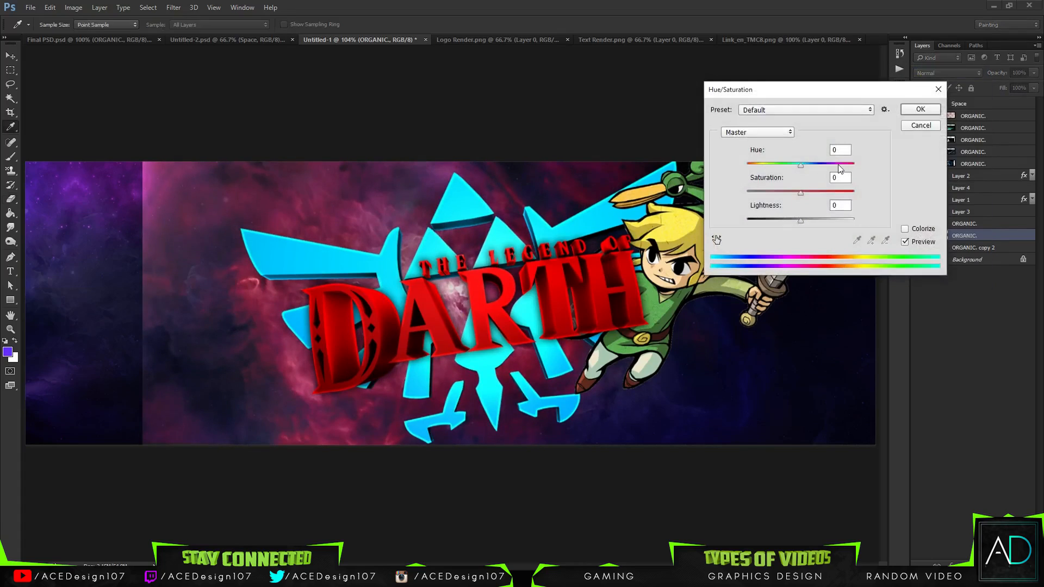
{"action": "left_click_drag", "start_coordinate": [838, 164], "coordinate": [766, 167]}
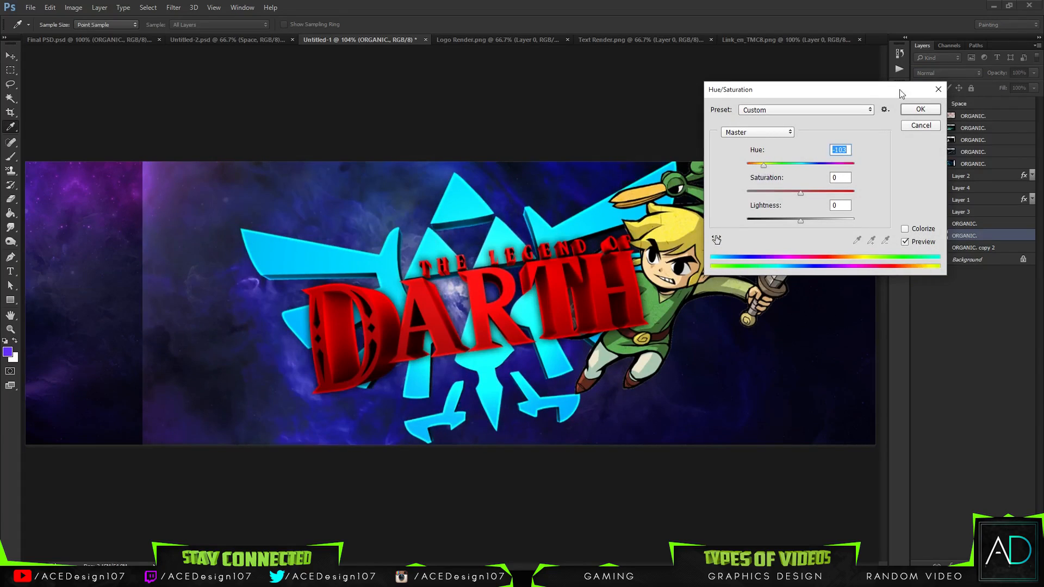
{"action": "left_click", "coordinate": [920, 110]}
Step: Softly erase the recoloured nebula's hard left edge and set the layer's opacity to 49%
{"action": "key", "text": "e"}
{"action": "mouse_move", "coordinate": [183, 193]}
{"action": "left_mouse_down"}
{"action": "mouse_move", "coordinate": [167, 308]}
{"action": "mouse_move", "coordinate": [250, 334]}
{"action": "mouse_move", "coordinate": [124, 488]}
{"action": "mouse_move", "coordinate": [227, 443]}
{"action": "mouse_move", "coordinate": [152, 488]}
{"action": "mouse_move", "coordinate": [327, 453]}
{"action": "left_mouse_up"}
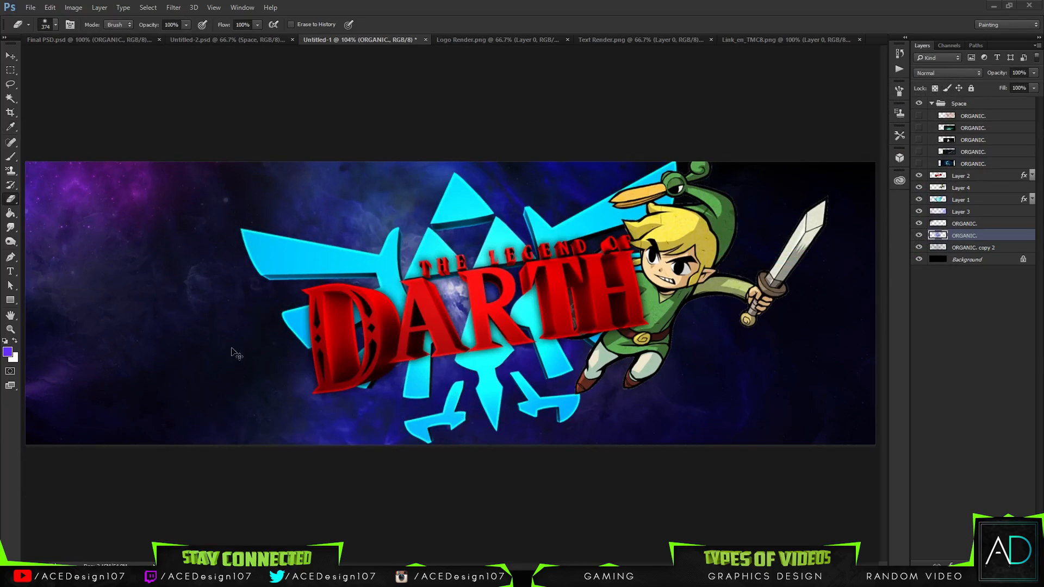
{"action": "key", "text": "ctrl+alt+z"}
{"action": "key", "text": "ctrl+alt+z"}
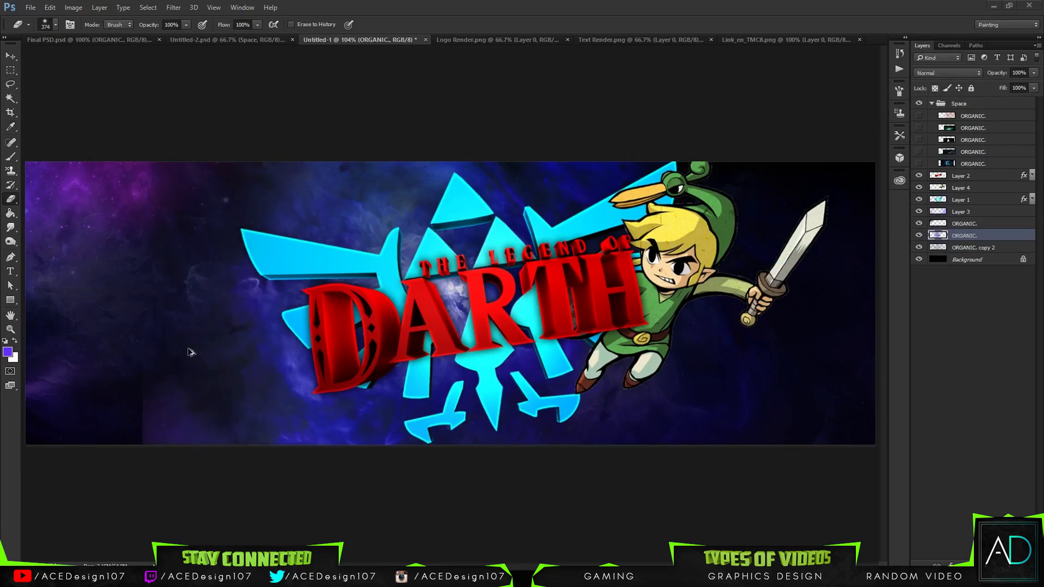
{"action": "left_click_drag", "start_coordinate": [111, 405], "coordinate": [185, 375]}
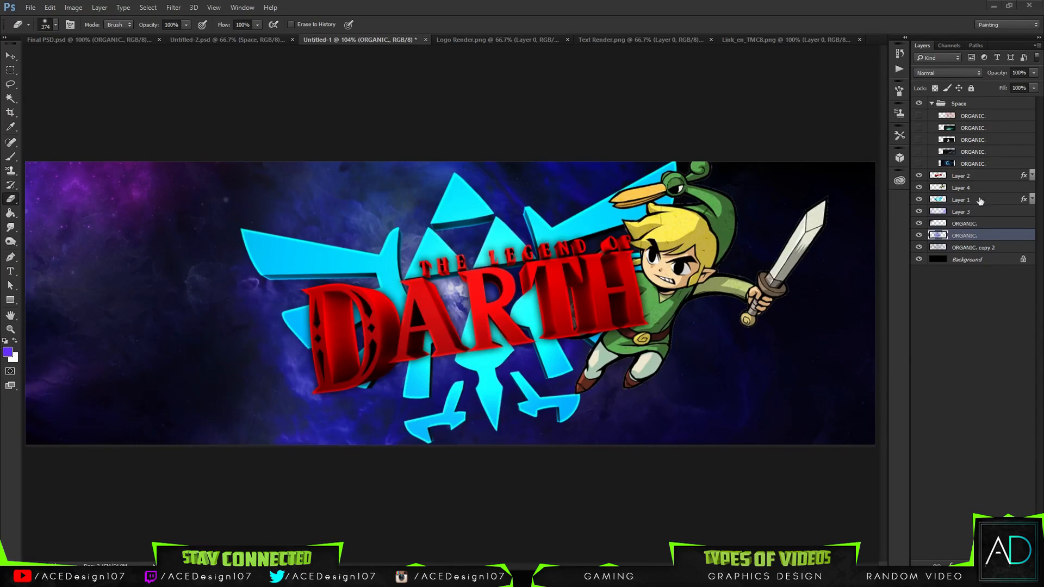
{"action": "left_click", "coordinate": [1034, 74]}
{"action": "mouse_move", "coordinate": [1006, 85]}
{"action": "left_mouse_down"}
{"action": "mouse_move", "coordinate": [985, 85]}
{"action": "mouse_move", "coordinate": [1017, 90]}
{"action": "mouse_move", "coordinate": [1004, 85]}
{"action": "left_mouse_up"}
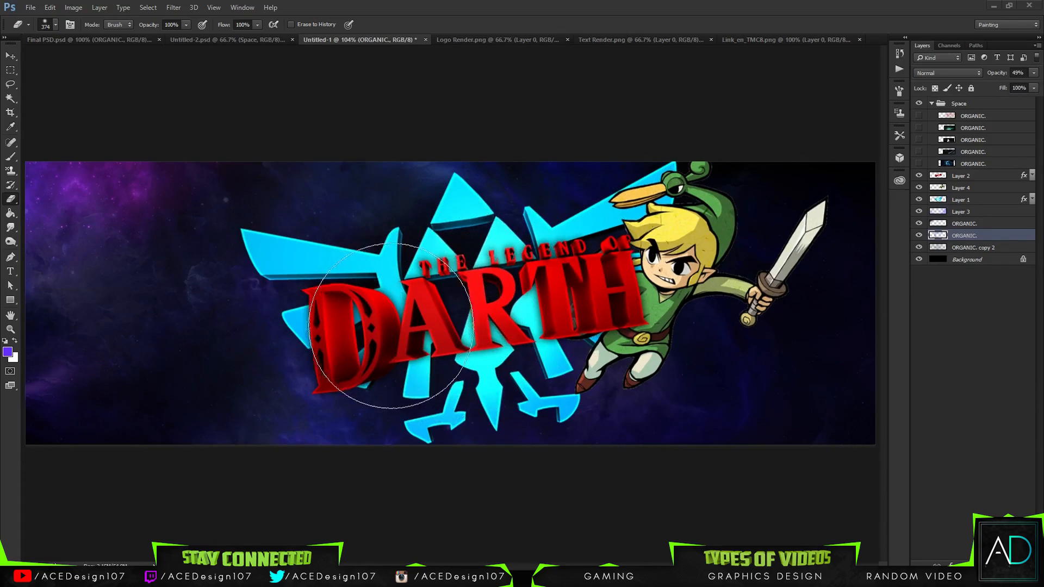
Step: Make Light 1 visible in Untitled-2.psd's Abstract Lights group and copy the group into the Untitled-1 banner behind the logo
{"action": "left_click", "coordinate": [99, 39]}
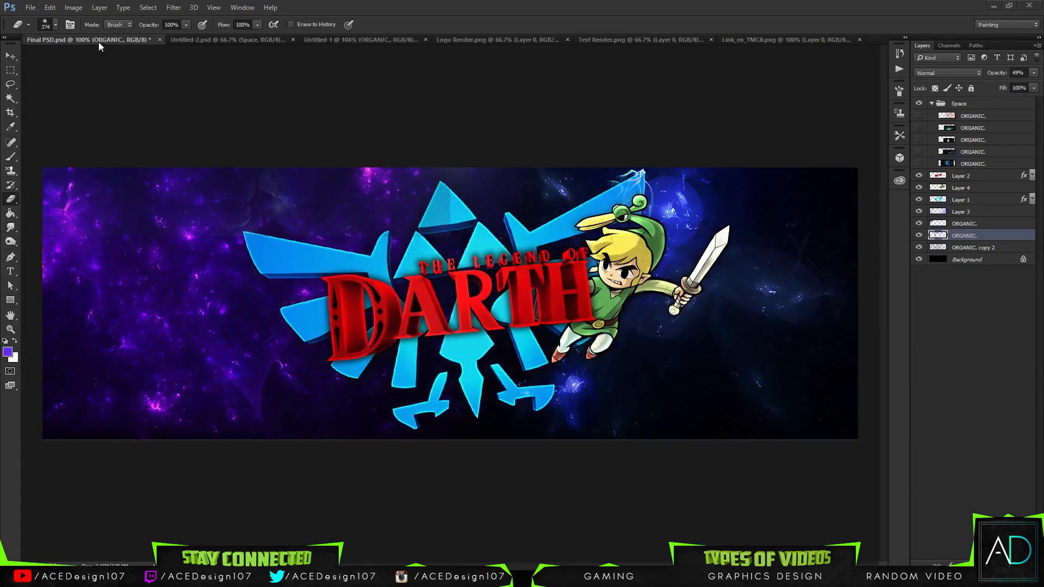
{"action": "left_click", "coordinate": [246, 39]}
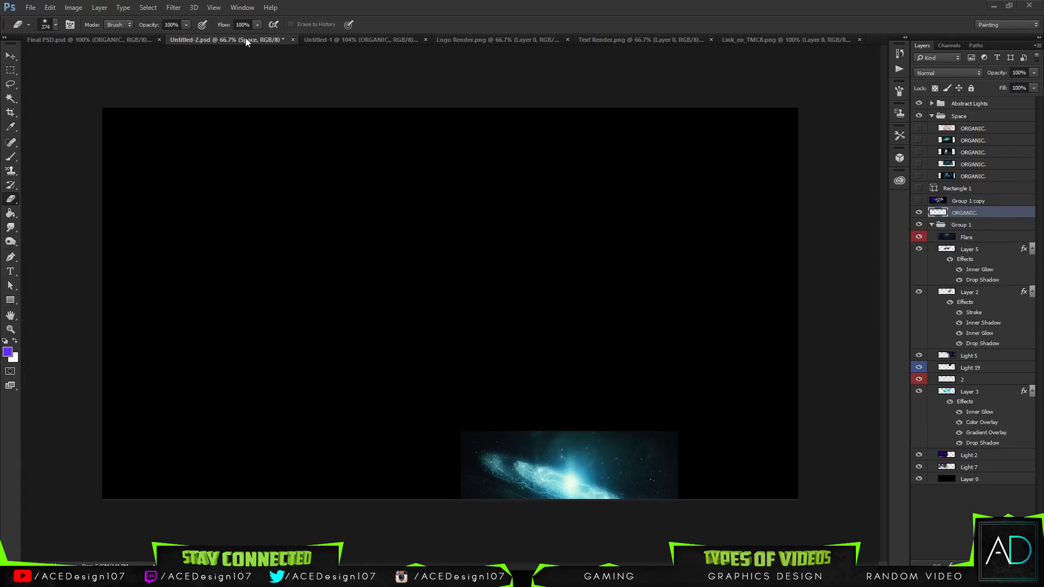
{"action": "left_click", "coordinate": [919, 131]}
{"action": "left_click", "coordinate": [931, 117]}
{"action": "left_click", "coordinate": [932, 130]}
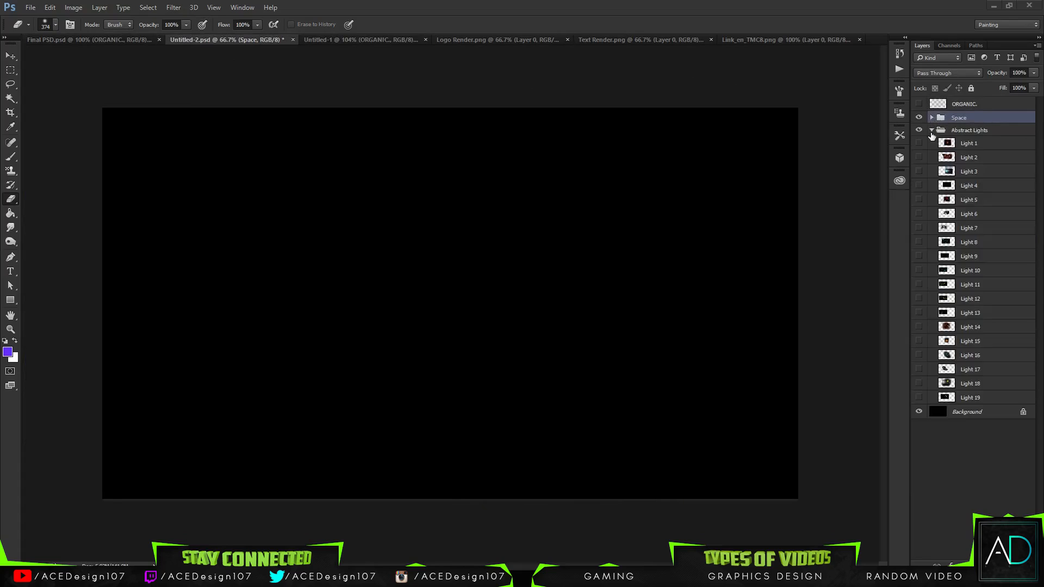
{"action": "left_click", "coordinate": [919, 143]}
{"action": "left_click", "coordinate": [970, 143]}
{"action": "left_click_drag", "start_coordinate": [538, 300], "coordinate": [375, 206]}
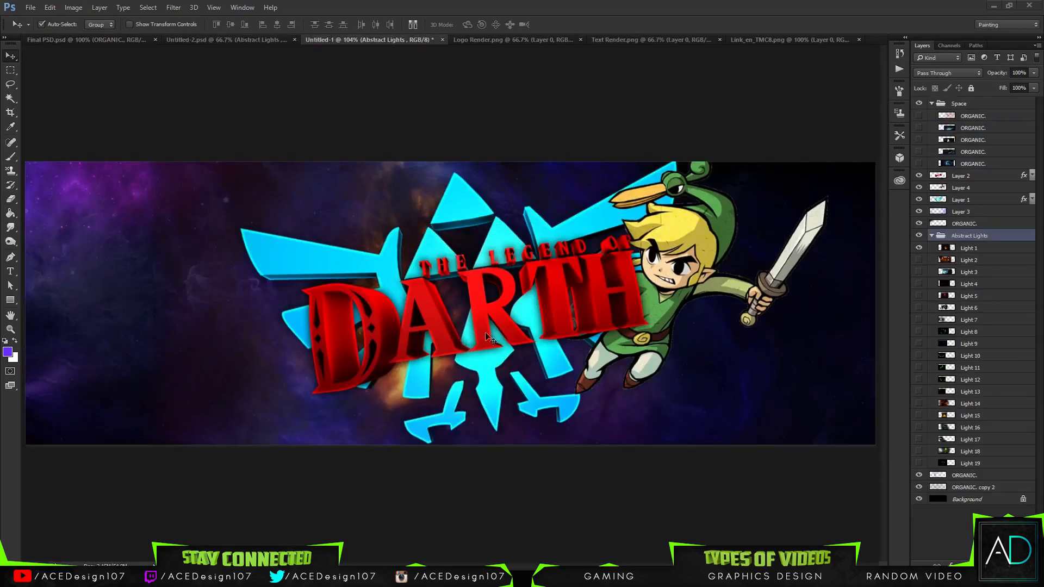
Step: Recolour the Light 1 layer from orange to purple by setting its hue to -111
{"action": "left_click", "coordinate": [935, 251]}
{"action": "key", "text": "ctrl+u"}
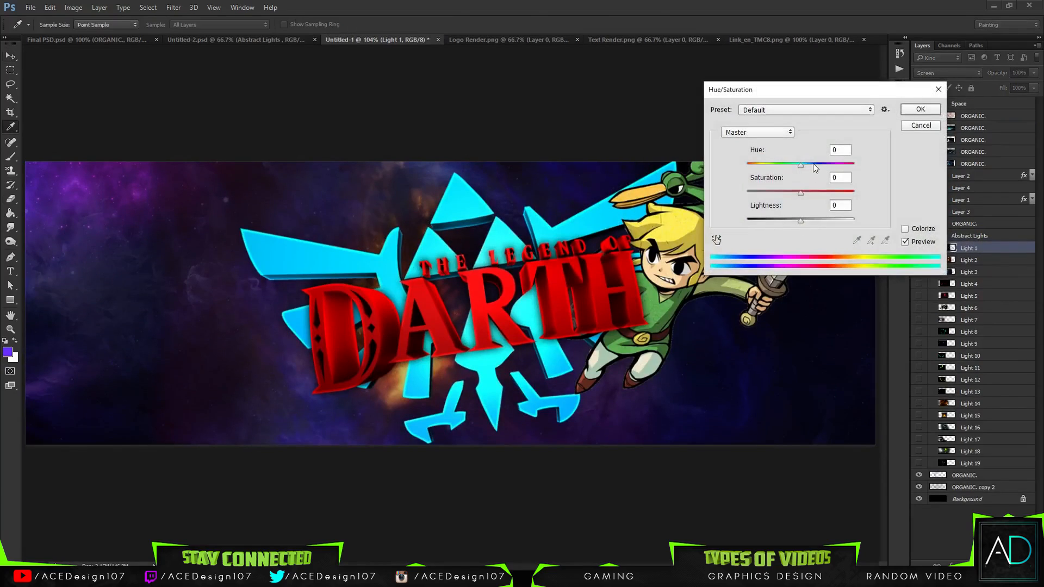
{"action": "left_click_drag", "start_coordinate": [814, 163], "coordinate": [766, 166]}
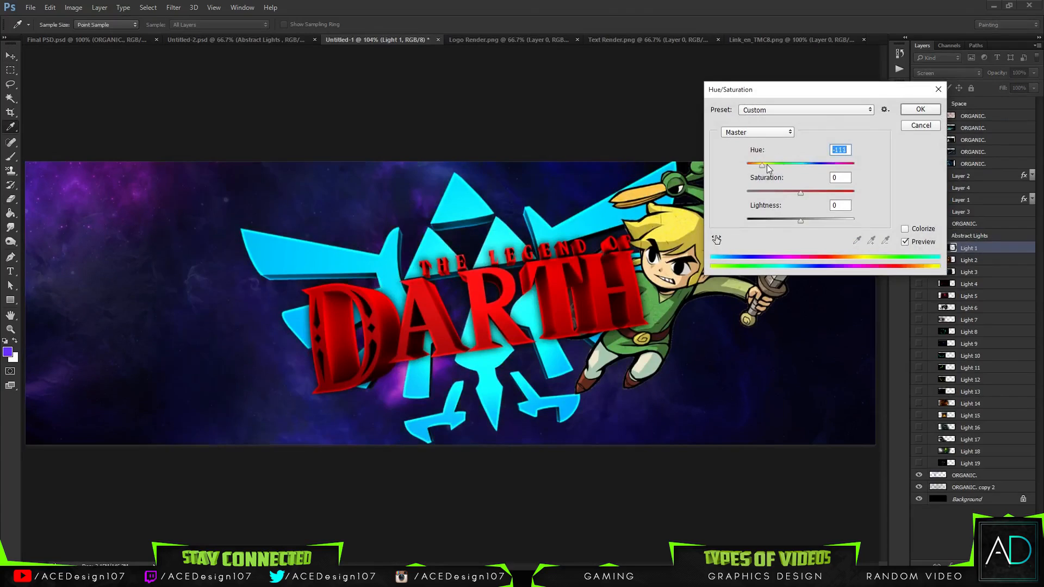
{"action": "key", "text": "Return"}
{"action": "key", "text": "v"}
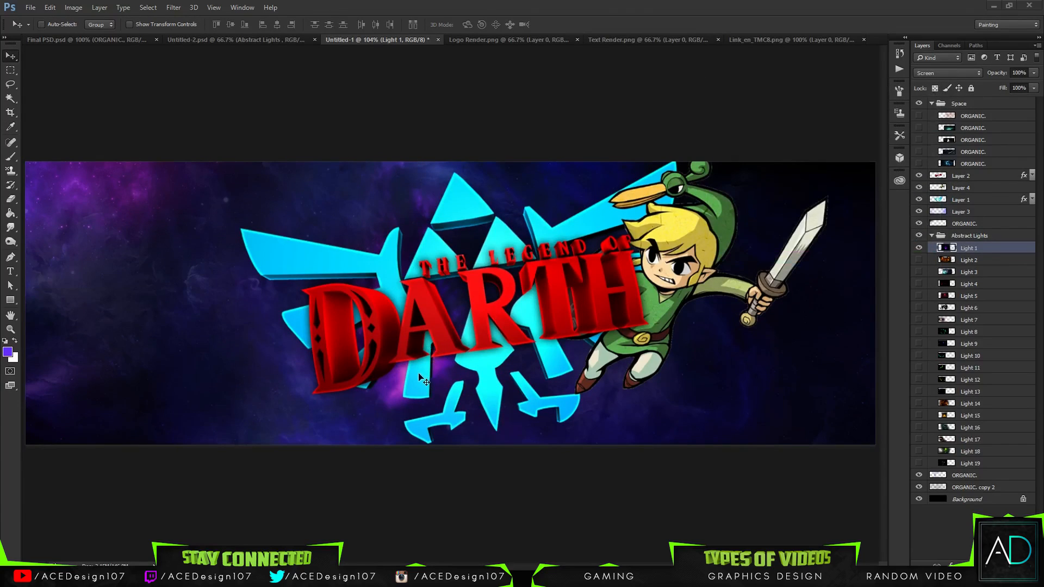
Step: Move the Light 1 layer up and to the right so it glows behind the centre of the triangle logo
{"action": "key", "text": "ctrl+t"}
{"action": "left_click_drag", "start_coordinate": [425, 380], "coordinate": [492, 321]}
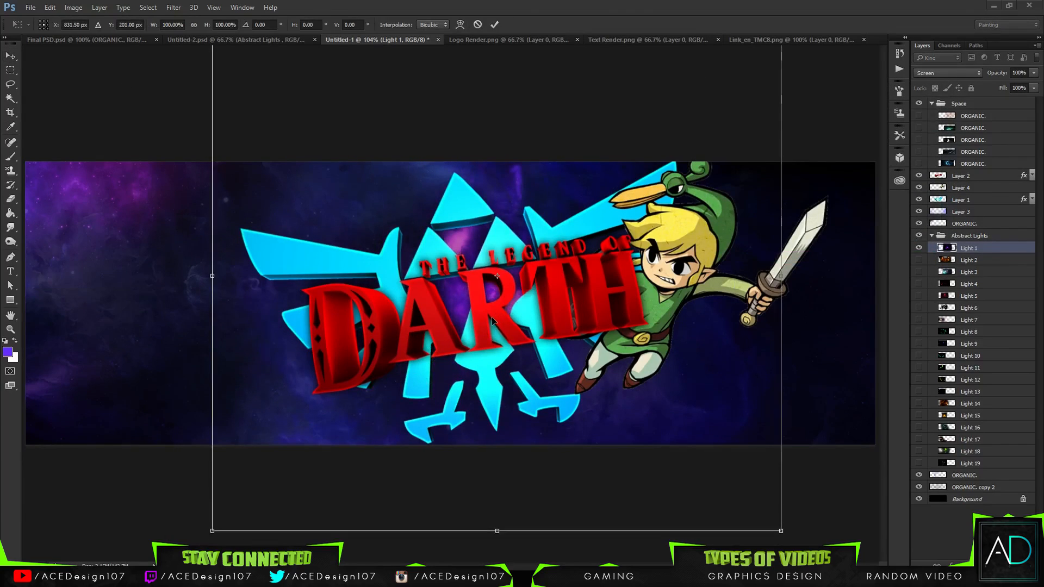
{"action": "key", "text": "Return"}
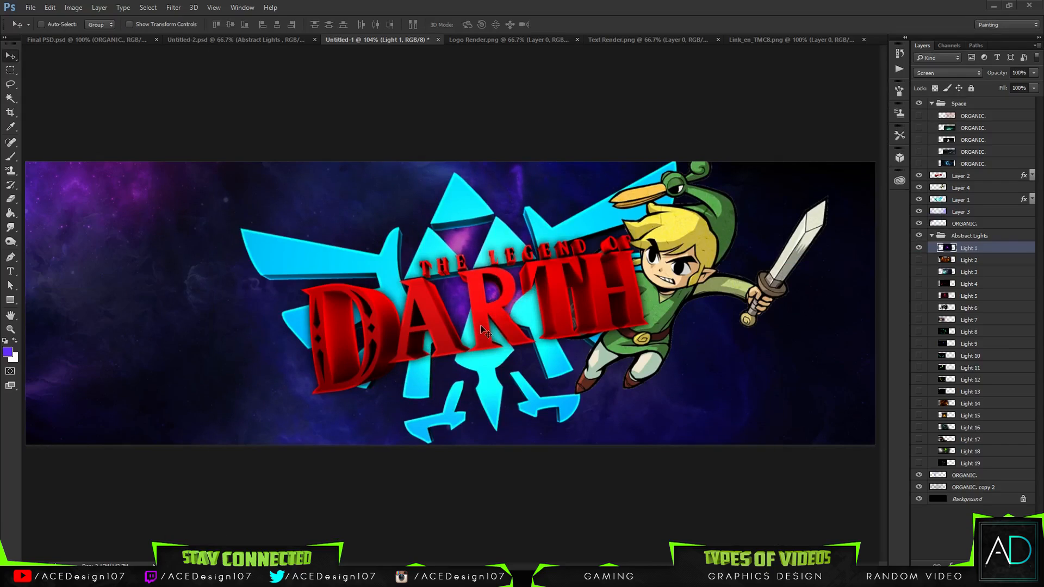
Step: Shift the Light 1 layer's hue slightly upward and set its opacity to 44%
{"action": "key", "text": "ctrl+u"}
{"action": "left_click_drag", "start_coordinate": [775, 157], "coordinate": [805, 165]}
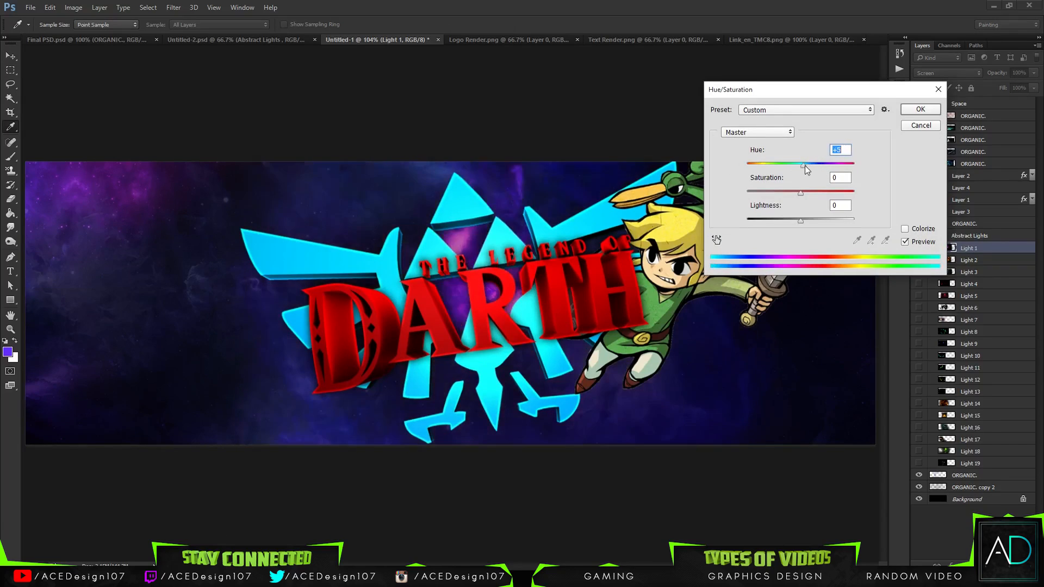
{"action": "left_click", "coordinate": [931, 109]}
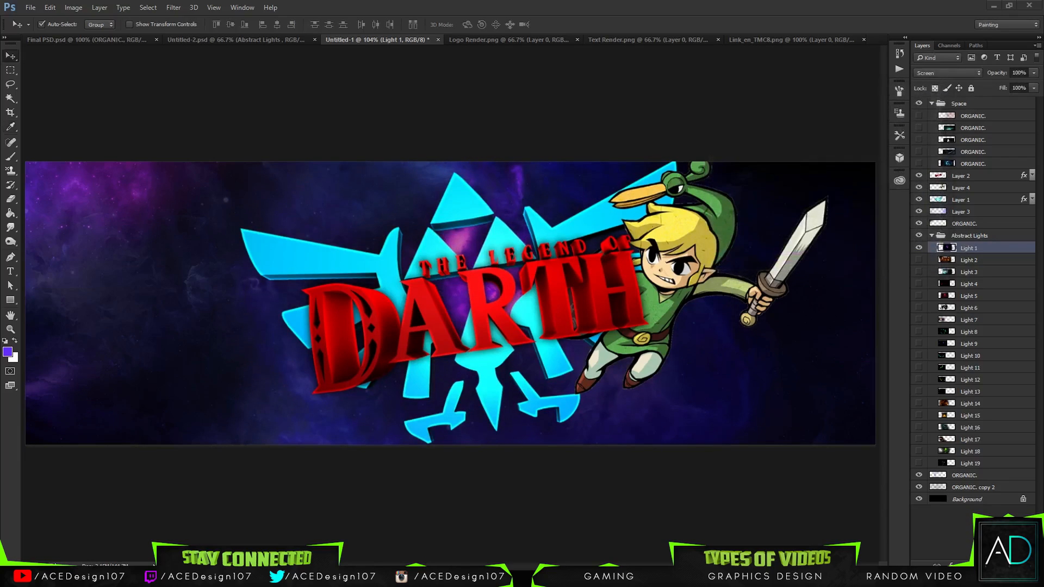
{"action": "left_click", "coordinate": [1034, 73]}
{"action": "left_click_drag", "start_coordinate": [1026, 82], "coordinate": [1003, 89]}
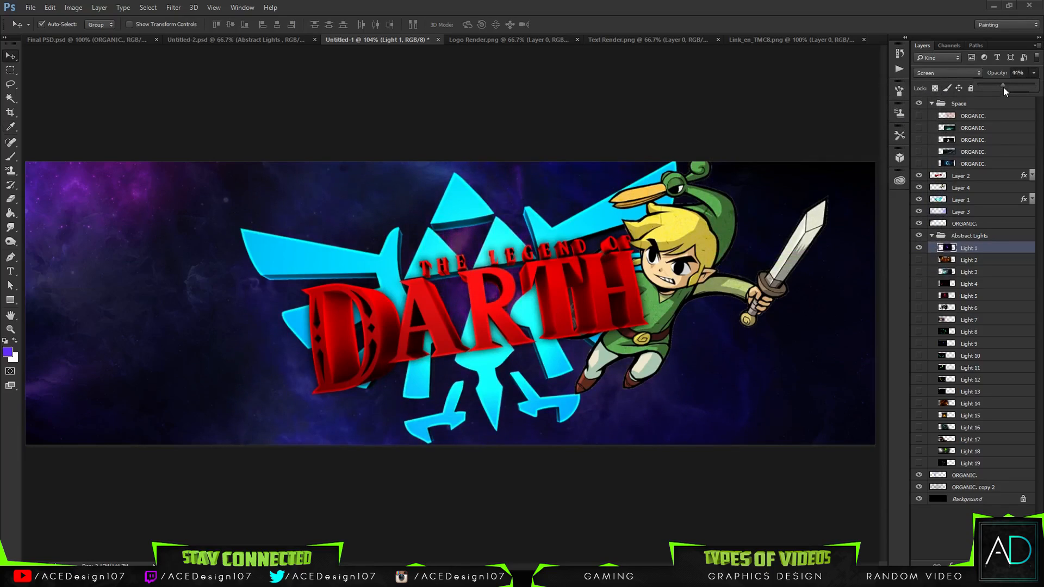
Step: Make the Light 2 layer visible and move it up and left over the banner's left half
{"action": "left_click", "coordinate": [919, 260]}
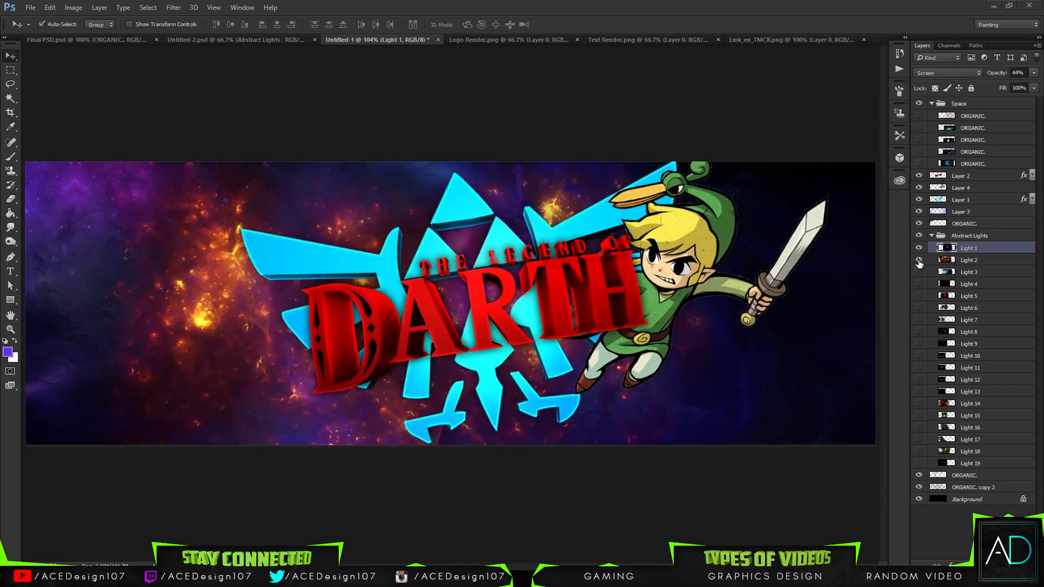
{"action": "left_click", "coordinate": [973, 262]}
{"action": "key", "text": "ctrl+t"}
{"action": "left_click_drag", "start_coordinate": [451, 359], "coordinate": [413, 342]}
{"action": "key", "text": "Return"}
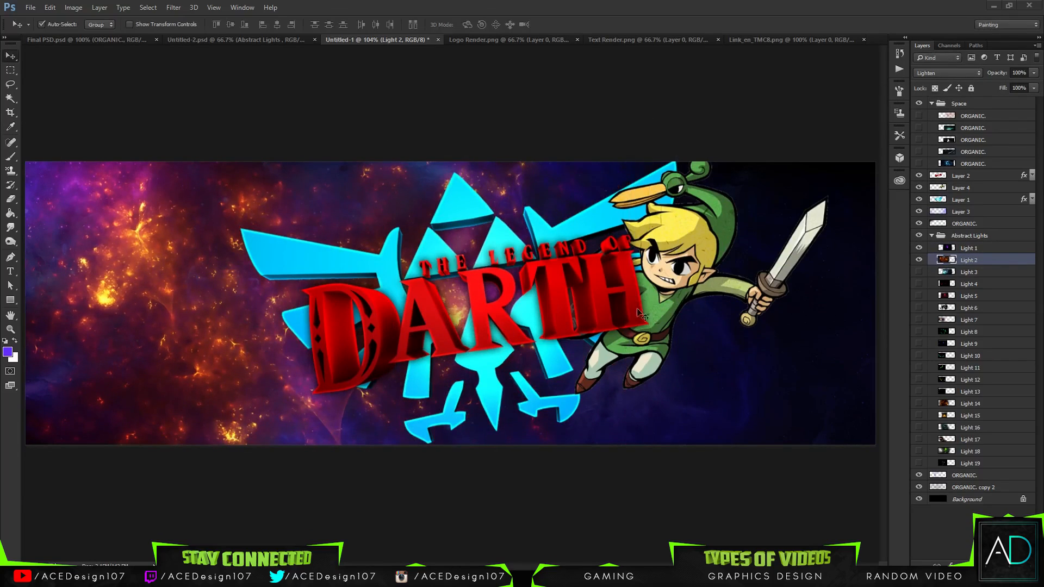
Step: Recolour the Light 2 layer from orange to purple with a hue of about -103 and move it further left
{"action": "key", "text": "ctrl+u"}
{"action": "left_click_drag", "start_coordinate": [800, 164], "coordinate": [763, 166]}
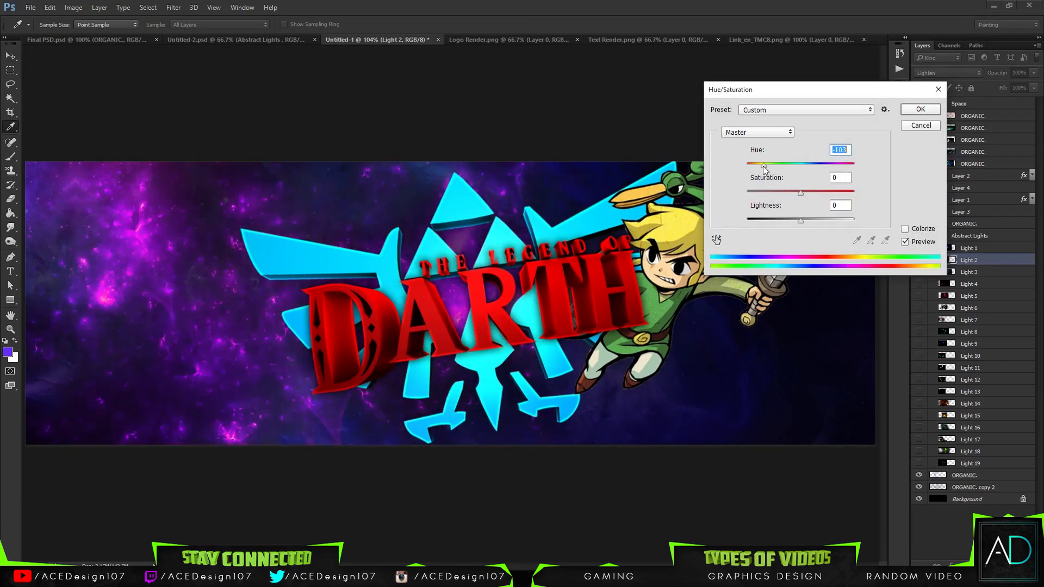
{"action": "left_click", "coordinate": [931, 110]}
{"action": "left_click_drag", "start_coordinate": [255, 300], "coordinate": [215, 298]}
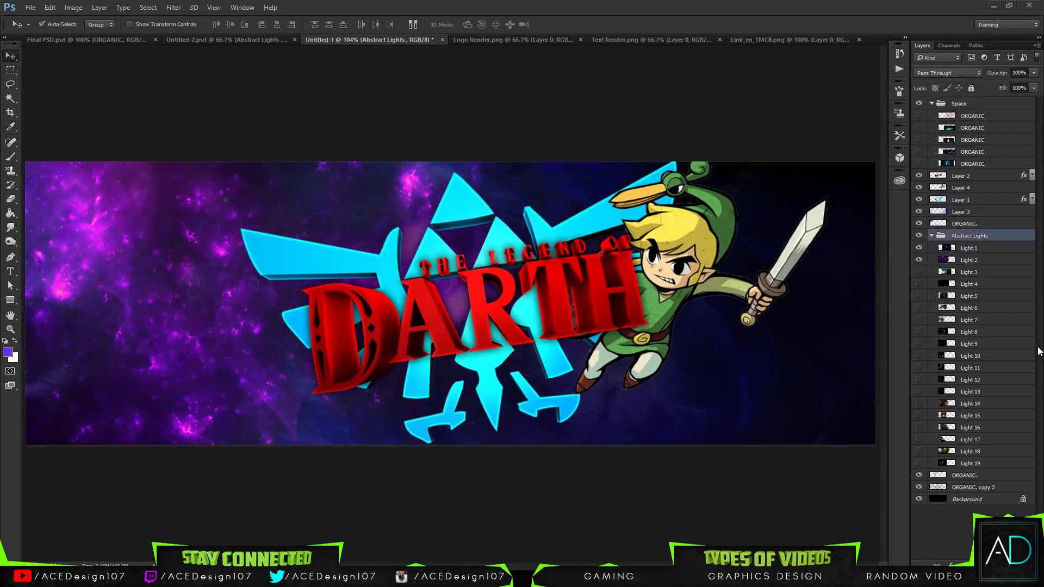
{"action": "left_click", "coordinate": [919, 260]}
{"action": "left_click", "coordinate": [919, 260]}
Step: Duplicate the Light 2 layer, move the copy to the banner's right half and flip it horizontally
{"action": "left_click", "coordinate": [993, 261]}
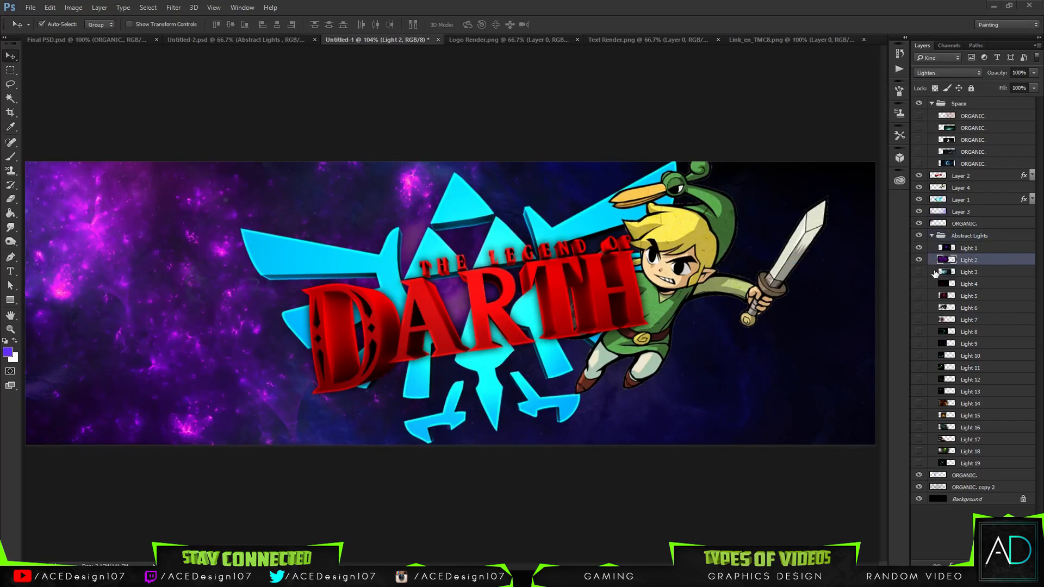
{"action": "key", "text": "ctrl+j"}
{"action": "key", "text": "ctrl+t"}
{"action": "left_click_drag", "start_coordinate": [261, 404], "coordinate": [741, 385]}
{"action": "right_click", "coordinate": [747, 370]}
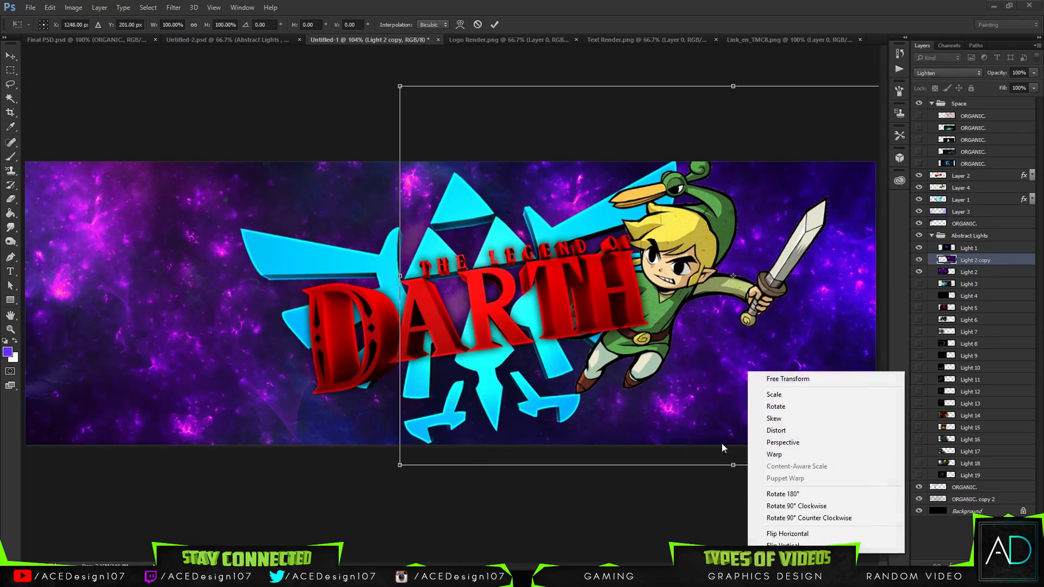
{"action": "left_click", "coordinate": [804, 534]}
{"action": "key", "text": "Return"}
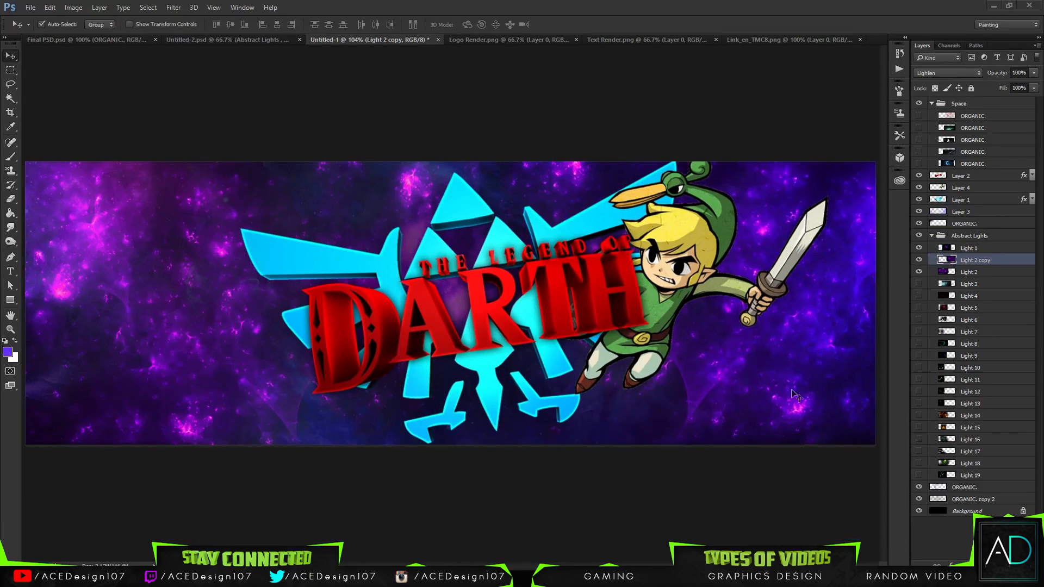
Step: Flip the Light 2 copy vertically on the banner's right half
{"action": "key", "text": "ctrl+t"}
{"action": "right_click", "coordinate": [762, 216]}
{"action": "left_click", "coordinate": [809, 392]}
{"action": "right_click", "coordinate": [809, 395]}
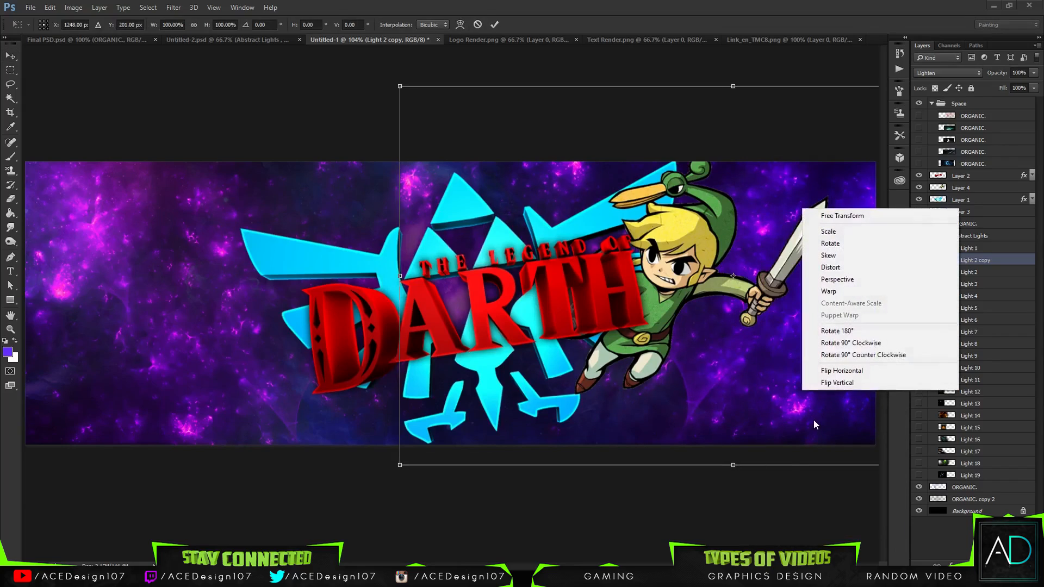
{"action": "left_click", "coordinate": [813, 379]}
{"action": "key", "text": "Return"}
Step: Try recolouring the Light 2 copy from purple to blue with a hue of -71
{"action": "key", "text": "ctrl+u"}
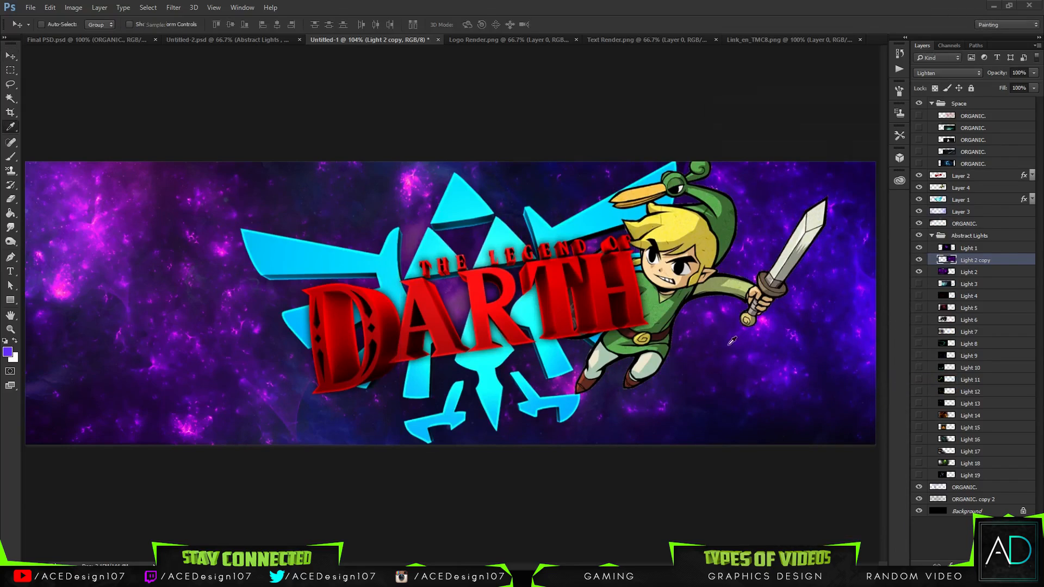
{"action": "left_click_drag", "start_coordinate": [801, 164], "coordinate": [773, 168]}
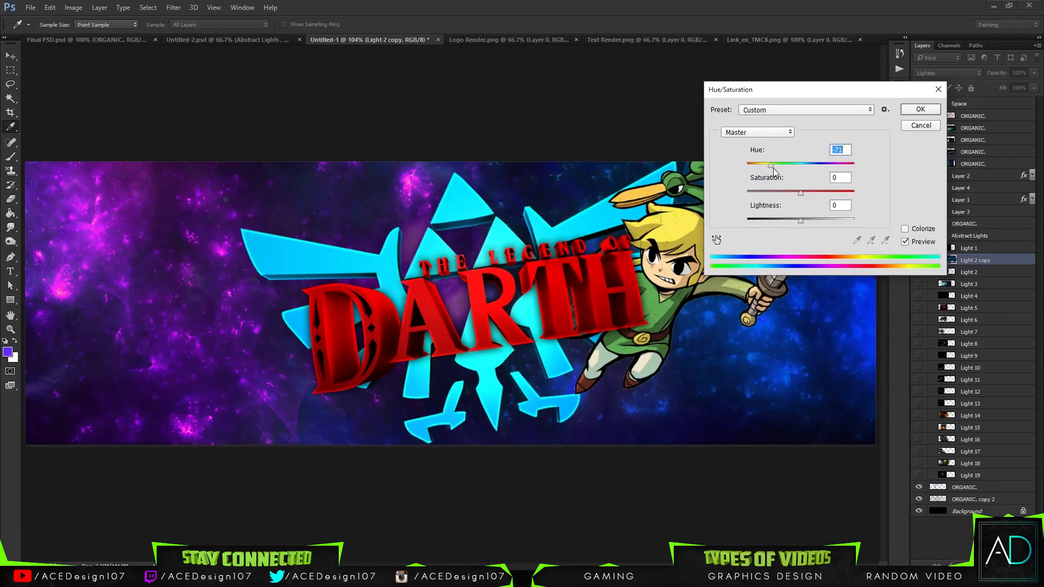
{"action": "left_click", "coordinate": [921, 109]}
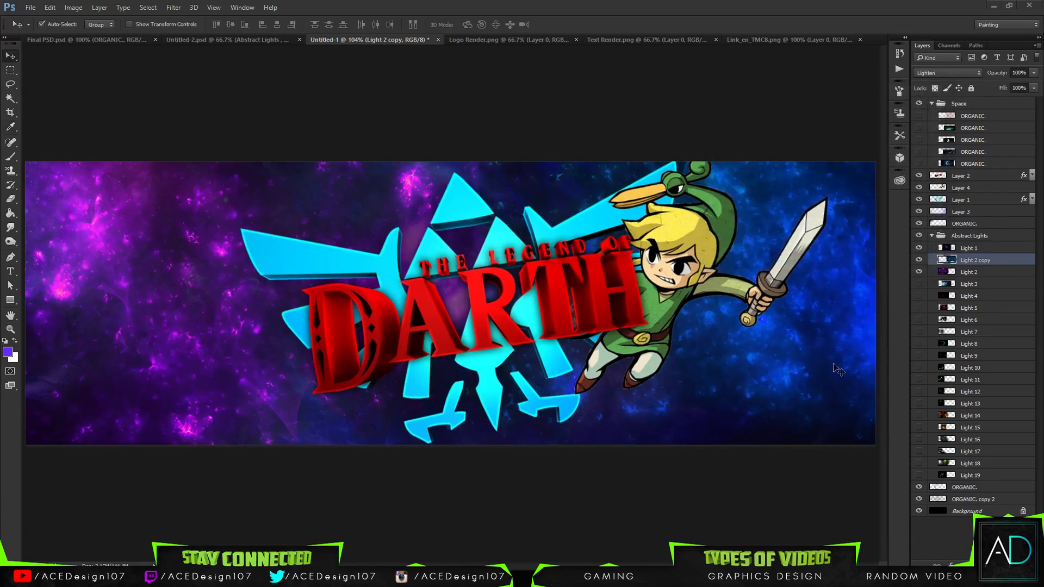
Step: Merge Light 2 with its copy and try lowering the merged layer's opacity to 21%
{"action": "left_click", "coordinate": [986, 273]}
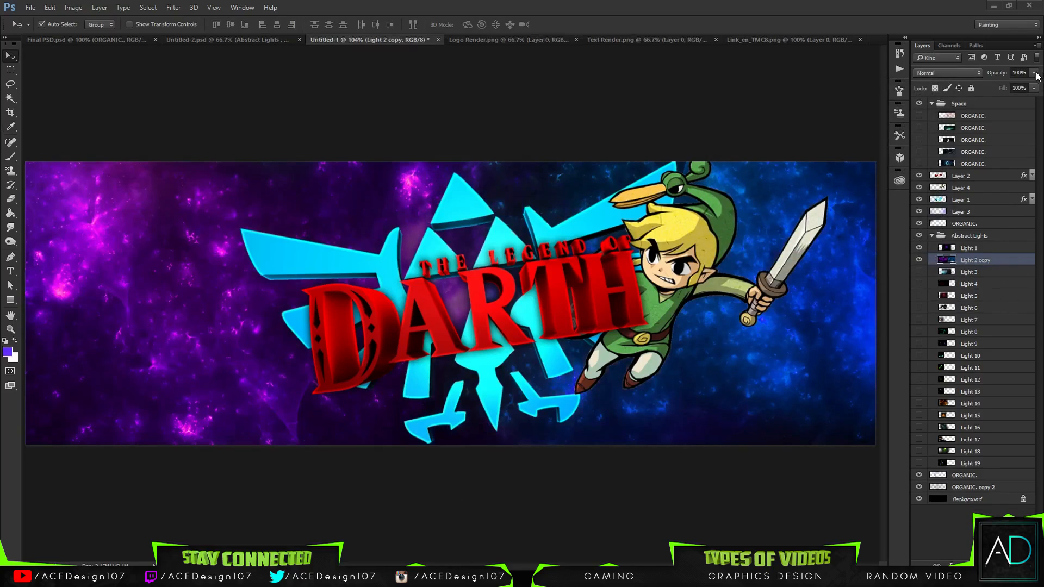
{"action": "left_click", "coordinate": [1034, 72]}
{"action": "mouse_move", "coordinate": [1011, 87]}
{"action": "left_mouse_down"}
{"action": "mouse_move", "coordinate": [992, 87]}
{"action": "mouse_move", "coordinate": [1019, 88]}
{"action": "mouse_move", "coordinate": [989, 87]}
{"action": "mouse_move", "coordinate": [1032, 92]}
{"action": "mouse_move", "coordinate": [993, 80]}
{"action": "left_mouse_up"}
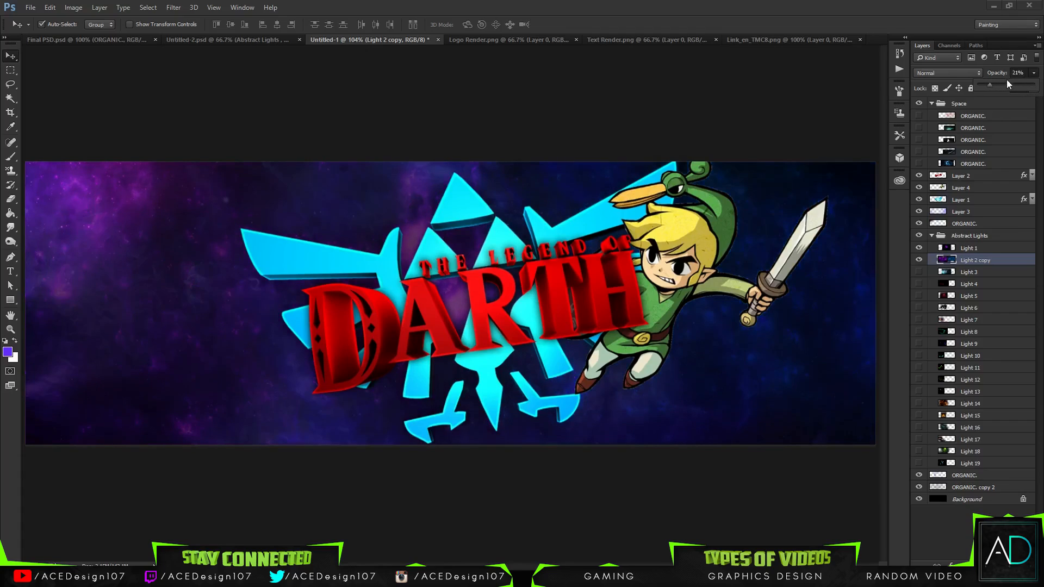
Step: Try blend modes such as Soft Light, Hard Mix, Screen and Color Dodge on the merged Light 2 copy, ending on Lighten
{"action": "left_click", "coordinate": [951, 69]}
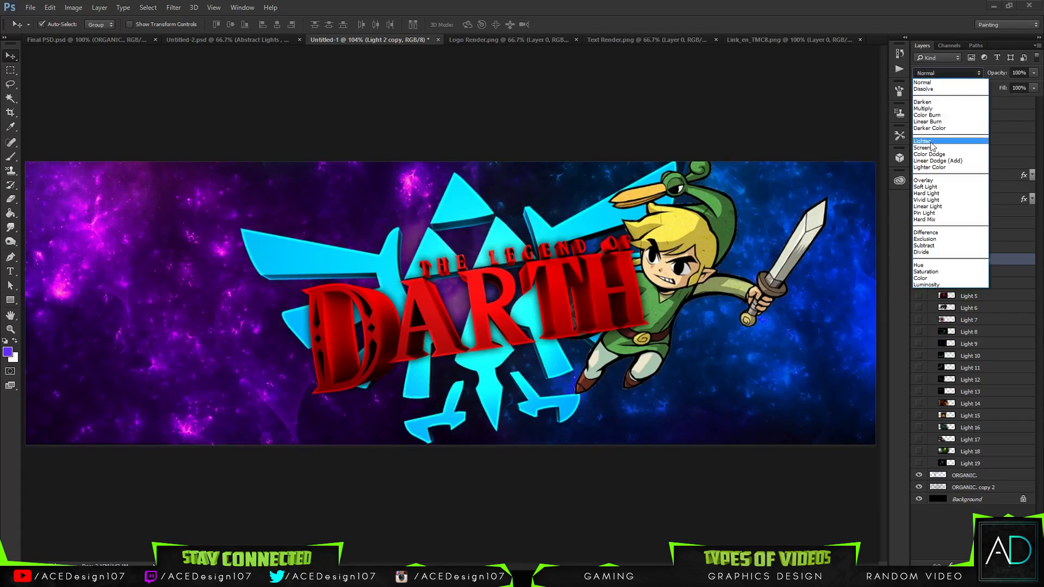
{"action": "left_click", "coordinate": [927, 183]}
{"action": "key", "text": "shift+plus"}
{"action": "key", "text": "shift+plus"}
{"action": "key", "text": "shift+plus"}
{"action": "key", "text": "shift+plus"}
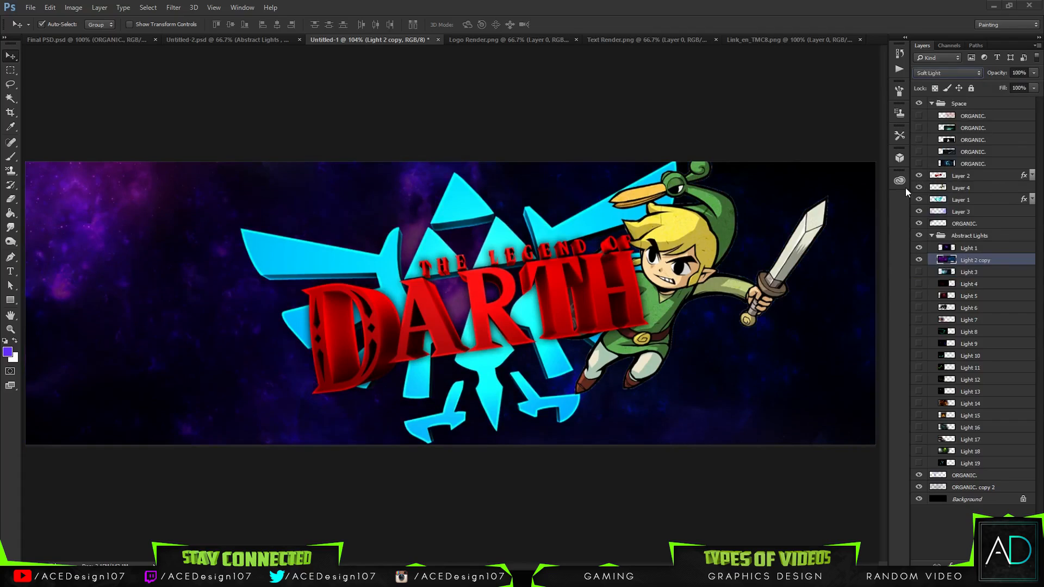
{"action": "key", "text": "shift+plus"}
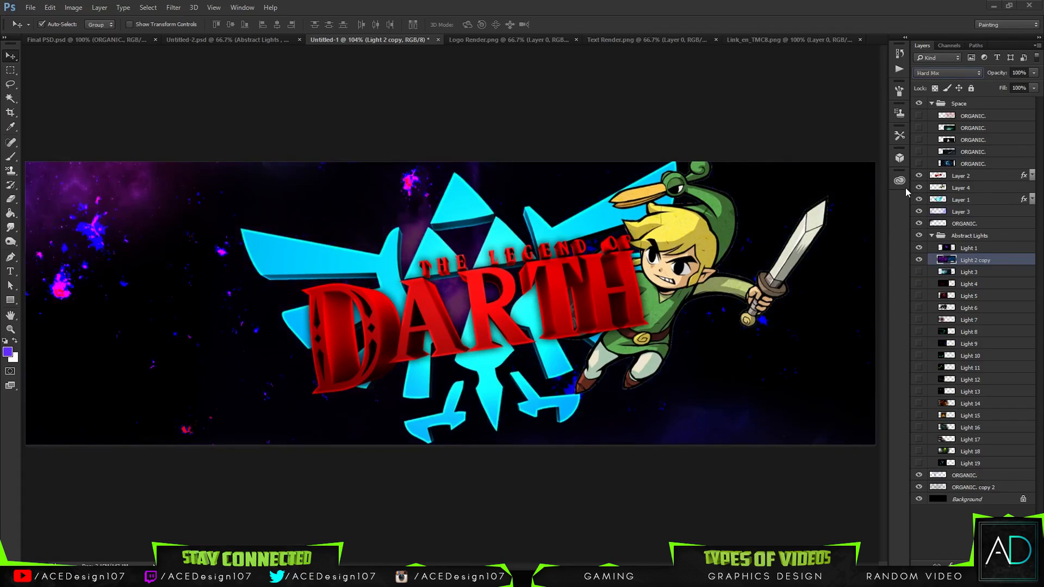
{"action": "key", "text": "shift+minus"}
{"action": "key", "text": "shift+minus"}
{"action": "key", "text": "shift+minus"}
{"action": "key", "text": "shift+minus"}
{"action": "key", "text": "shift+minus"}
{"action": "key", "text": "shift+minus"}
{"action": "key", "text": "shift+minus"}
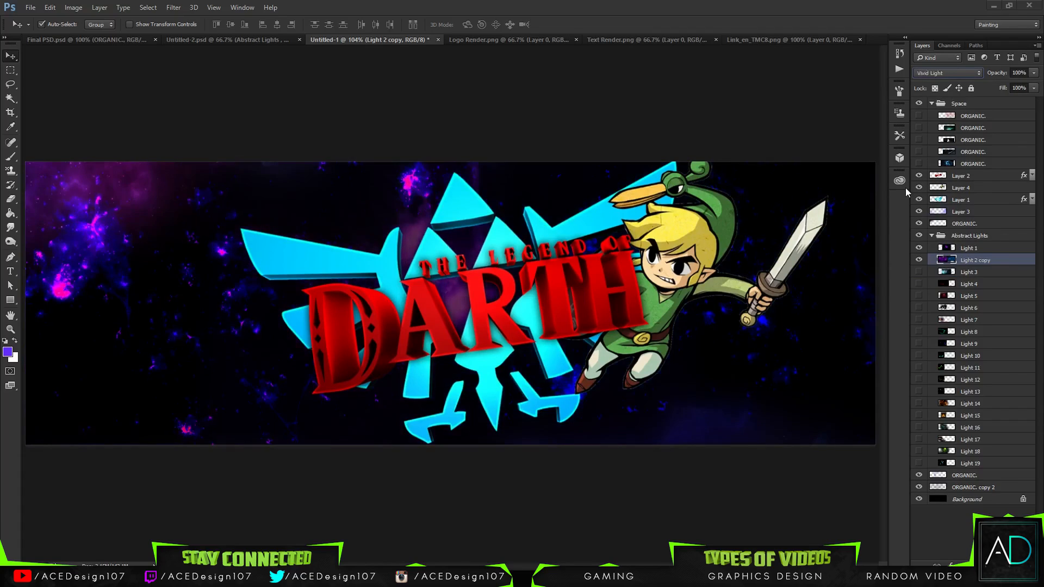
{"action": "key", "text": "shift+minus"}
{"action": "key", "text": "shift+minus"}
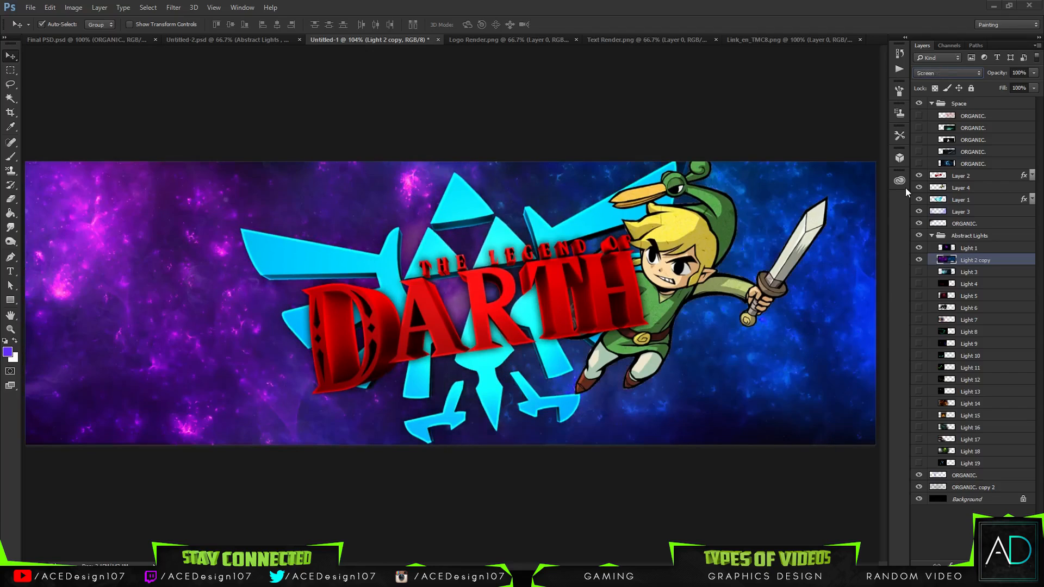
{"action": "key", "text": "shift+plus"}
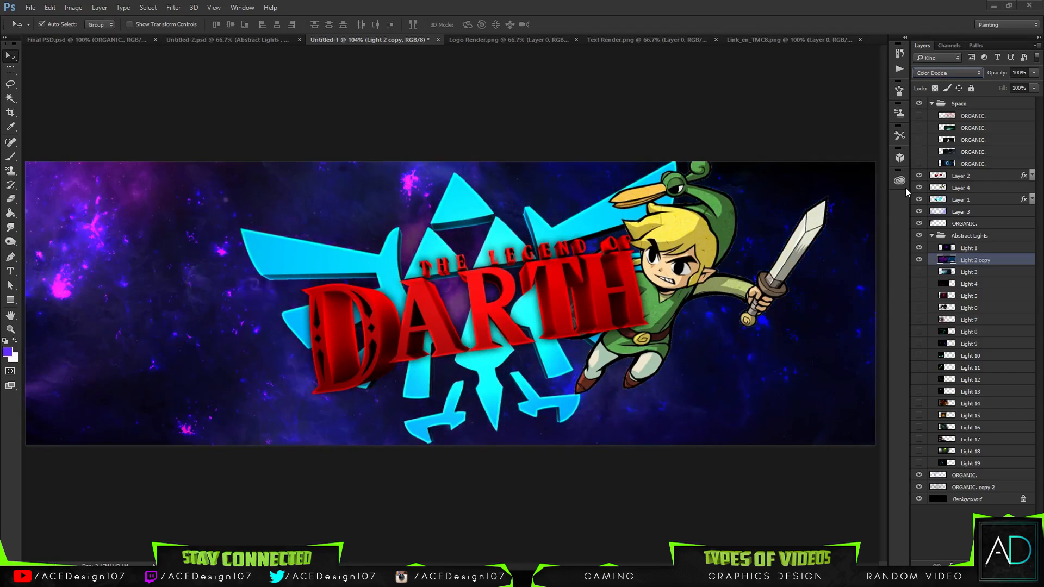
{"action": "key", "text": "shift+minus"}
{"action": "key", "text": "shift+minus"}
{"action": "key", "text": "shift+minus"}
{"action": "key", "text": "shift+minus"}
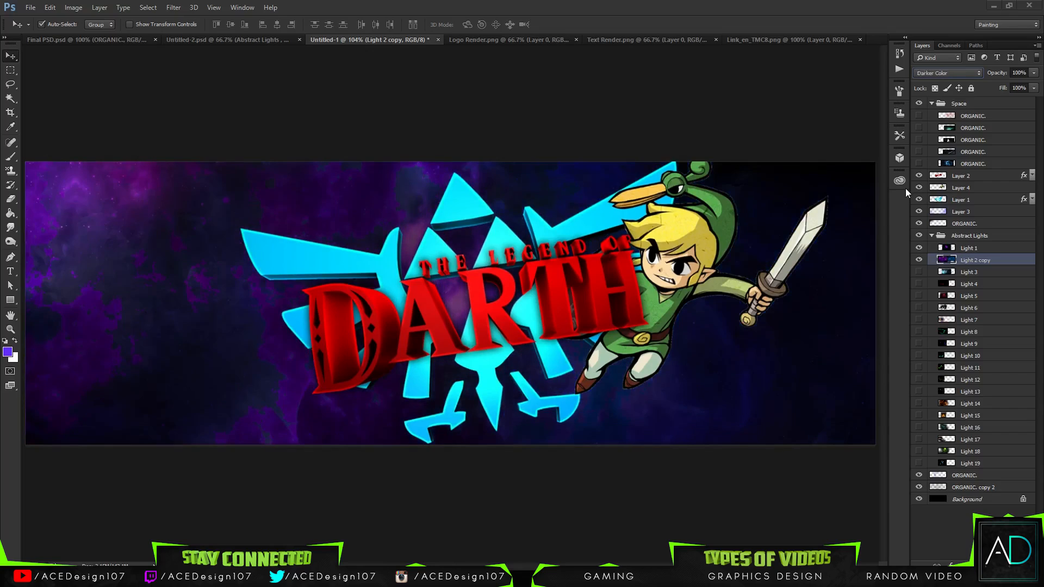
{"action": "key", "text": "shift+plus"}
{"action": "key", "text": "shift+plus"}
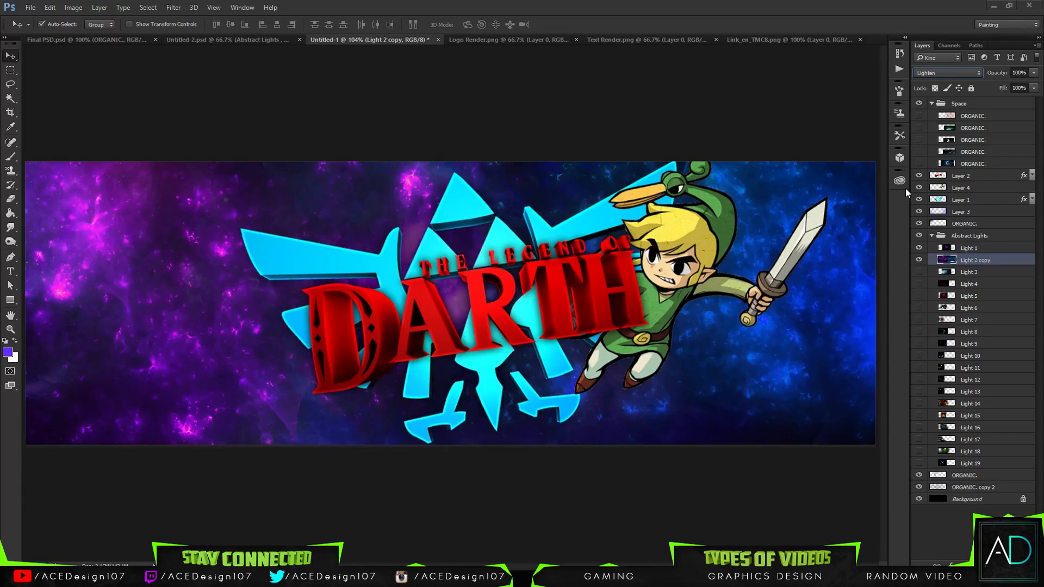
Step: Keep the merged layer's opacity at 100% and compare the banner with the finished design in Final PSD.psd
{"action": "left_click", "coordinate": [1034, 72]}
{"action": "mouse_move", "coordinate": [1035, 85]}
{"action": "left_mouse_down"}
{"action": "mouse_move", "coordinate": [998, 83]}
{"action": "mouse_move", "coordinate": [1035, 85]}
{"action": "left_mouse_up"}
{"action": "left_click", "coordinate": [111, 39]}
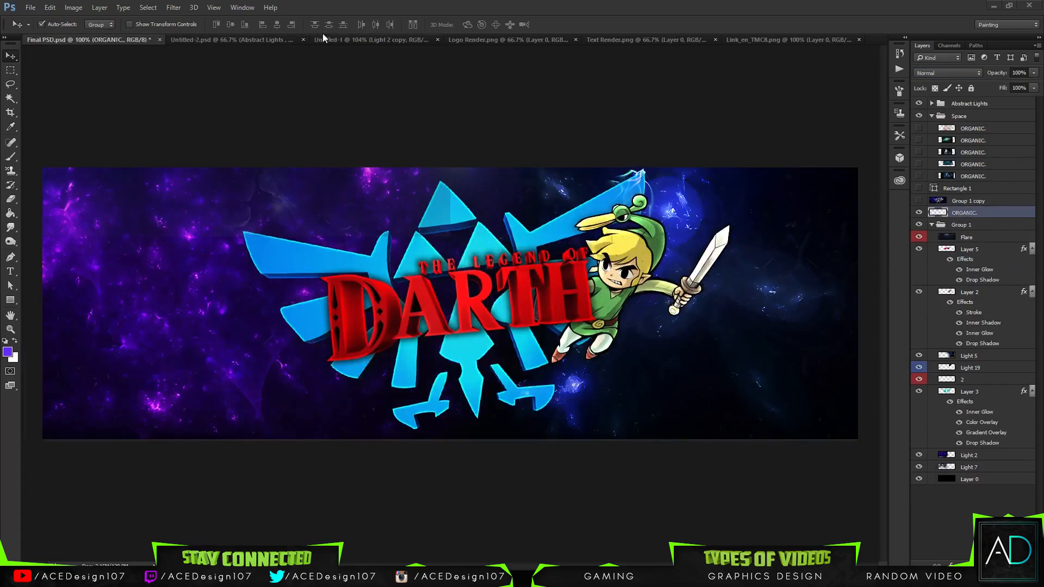
{"action": "left_click", "coordinate": [372, 38]}
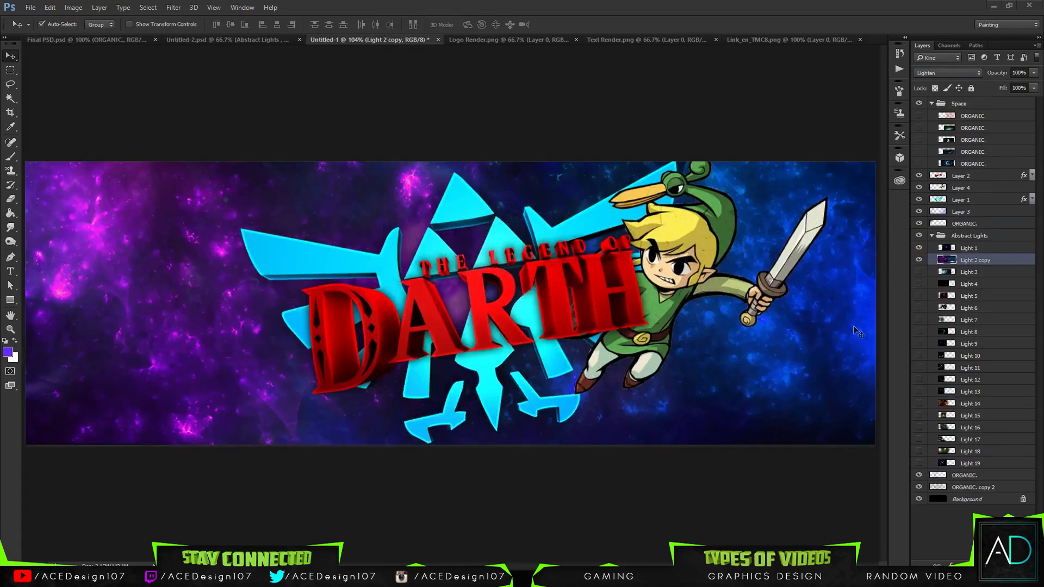
Step: Try the merged Light 2 copy below the Abstract Lights group, and undo that move and the latest blend mode changes
{"action": "left_click_drag", "start_coordinate": [972, 263], "coordinate": [957, 470]}
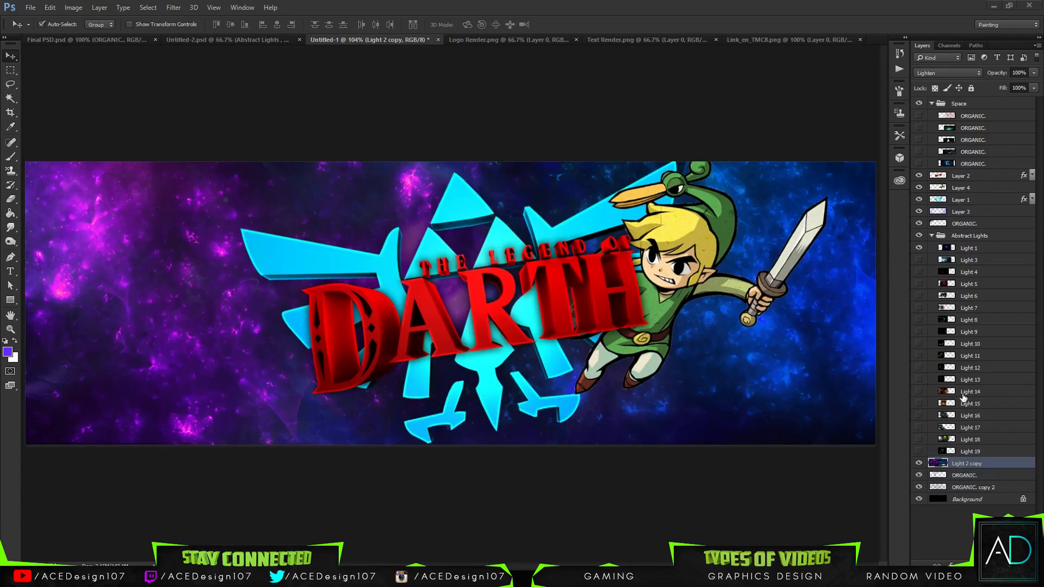
{"action": "key", "text": "ctrl+z"}
{"action": "key", "text": "ctrl+alt+z"}
{"action": "key", "text": "ctrl+alt+z"}
{"action": "key", "text": "ctrl+alt+z"}
{"action": "key", "text": "ctrl+alt+z"}
{"action": "key", "text": "ctrl+alt+z"}
{"action": "key", "text": "ctrl+alt+z"}
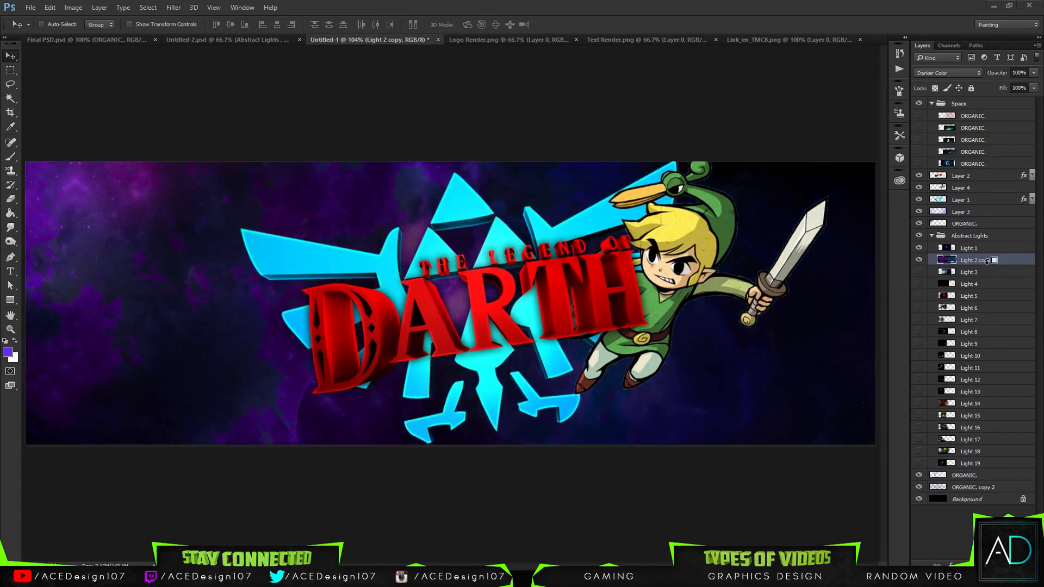
{"action": "key", "text": "ctrl+alt+z"}
{"action": "key", "text": "ctrl+alt+z"}
{"action": "key", "text": "ctrl+alt+z"}
{"action": "key", "text": "ctrl+alt+z"}
{"action": "key", "text": "ctrl+alt+z"}
{"action": "key", "text": "ctrl+alt+z"}
{"action": "key", "text": "ctrl+alt+z"}
{"action": "key", "text": "ctrl+alt+z"}
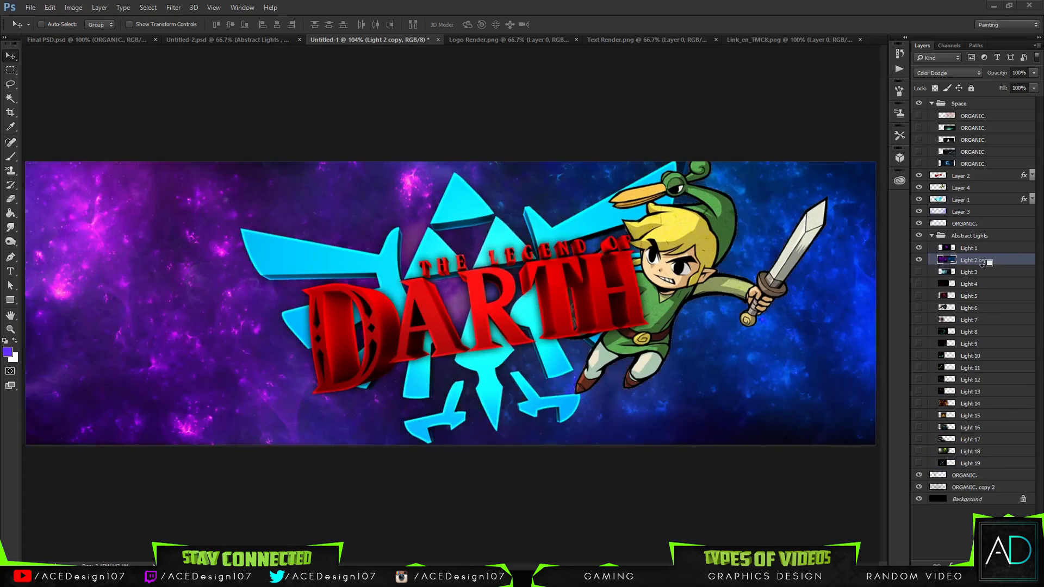
{"action": "key", "text": "ctrl+alt+z"}
{"action": "key", "text": "ctrl+alt+z"}
{"action": "key", "text": "ctrl+alt+z"}
{"action": "key", "text": "ctrl+alt+z"}
{"action": "key", "text": "ctrl+alt+z"}
{"action": "key", "text": "ctrl+alt+z"}
{"action": "key", "text": "ctrl+alt+z"}
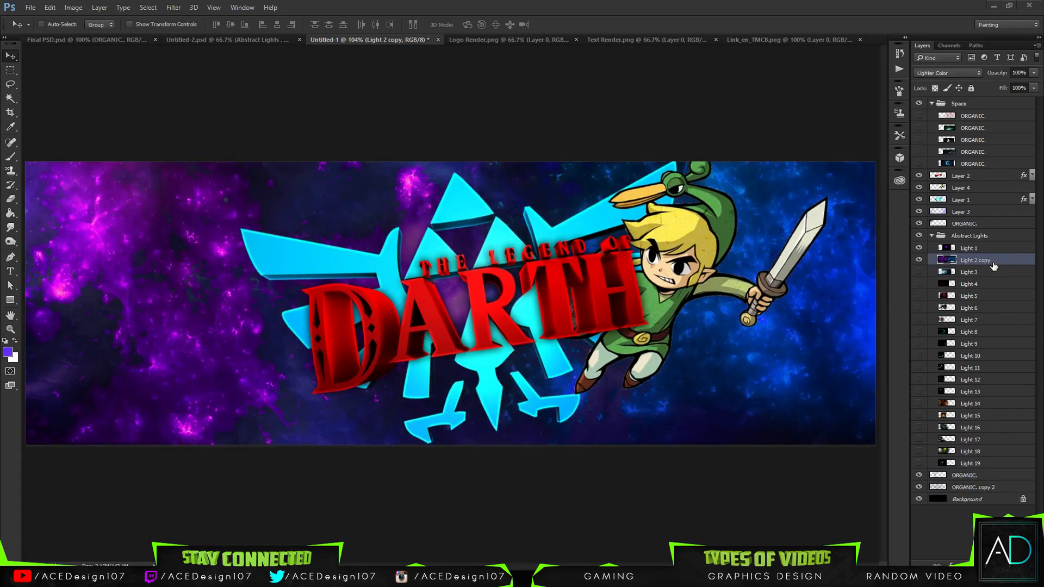
Step: Undo the remaining blend mode trials back to before the Light 2 layers were merged and the copy was recoloured blue
{"action": "key", "text": "shift+minus"}
{"action": "key", "text": "shift+minus"}
{"action": "key", "text": "shift+minus"}
{"action": "key", "text": "shift+minus"}
{"action": "key", "text": "shift+minus"}
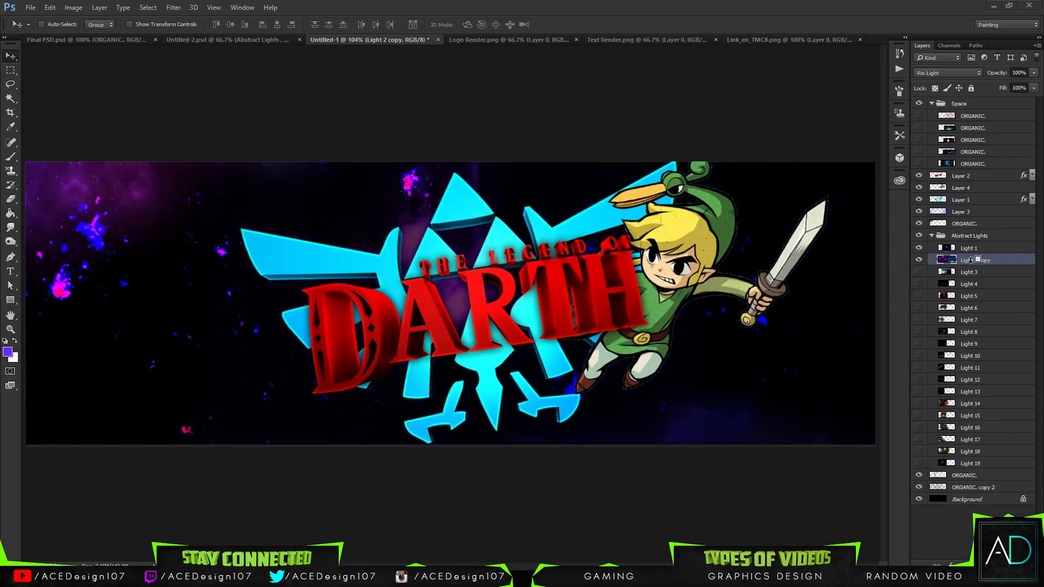
{"action": "key", "text": "ctrl+alt+z"}
{"action": "key", "text": "ctrl+alt+z"}
{"action": "key", "text": "ctrl+alt+z"}
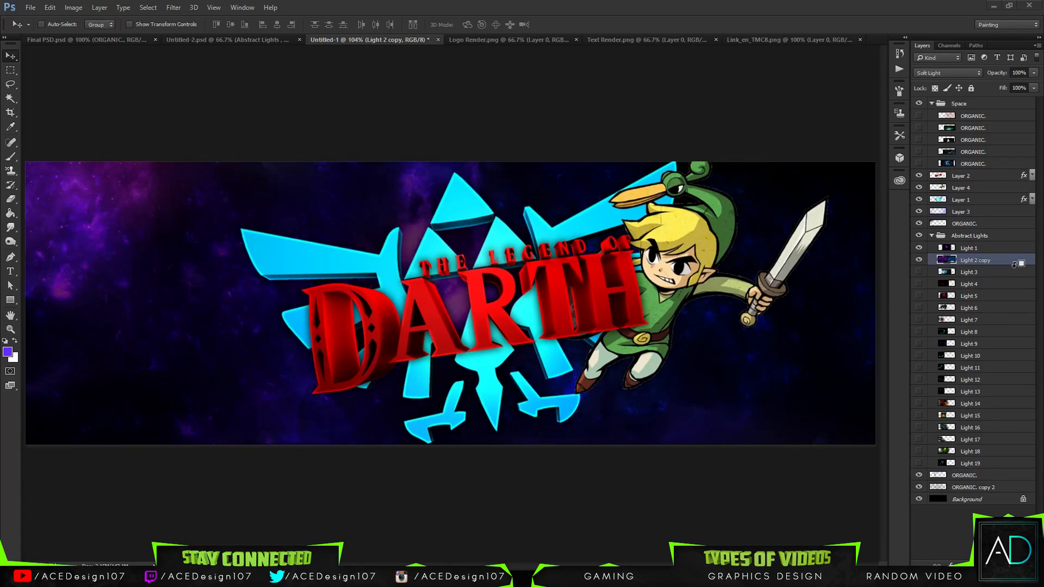
{"action": "key", "text": "ctrl+alt+z"}
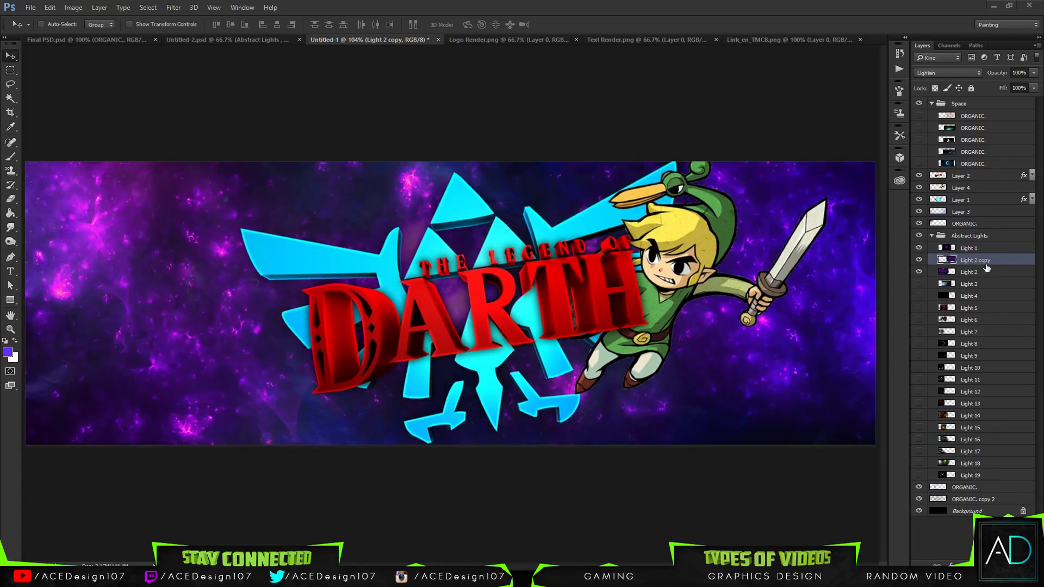
Step: Move Light 2 and Light 2 copy below the Abstract Lights group and shift the copy's hue to orange-red
{"action": "left_click", "coordinate": [991, 273], "text": "shift"}
{"action": "left_click_drag", "start_coordinate": [990, 273], "coordinate": [973, 482]}
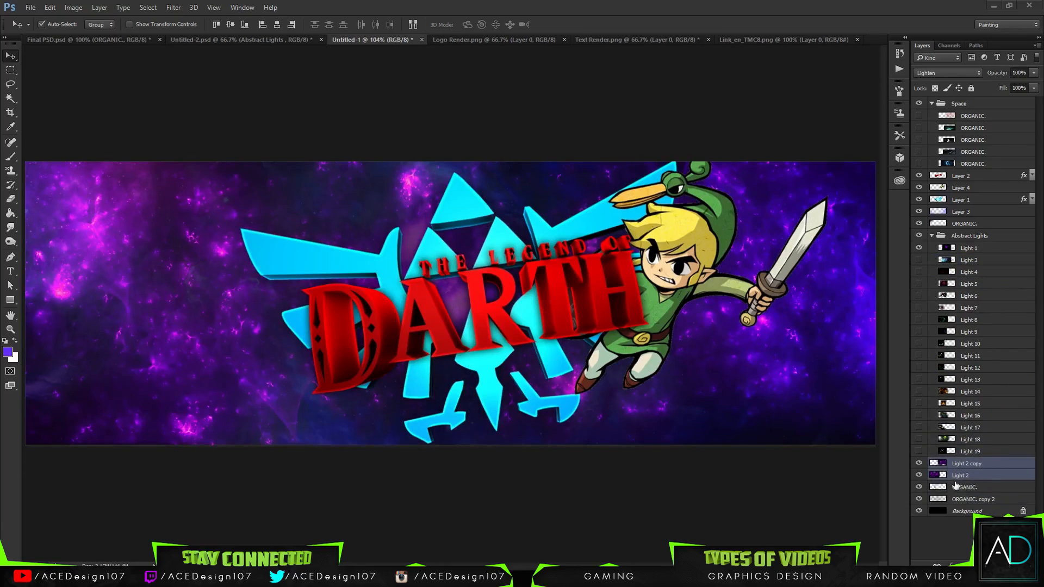
{"action": "left_click", "coordinate": [986, 464]}
{"action": "key", "text": "ctrl+u"}
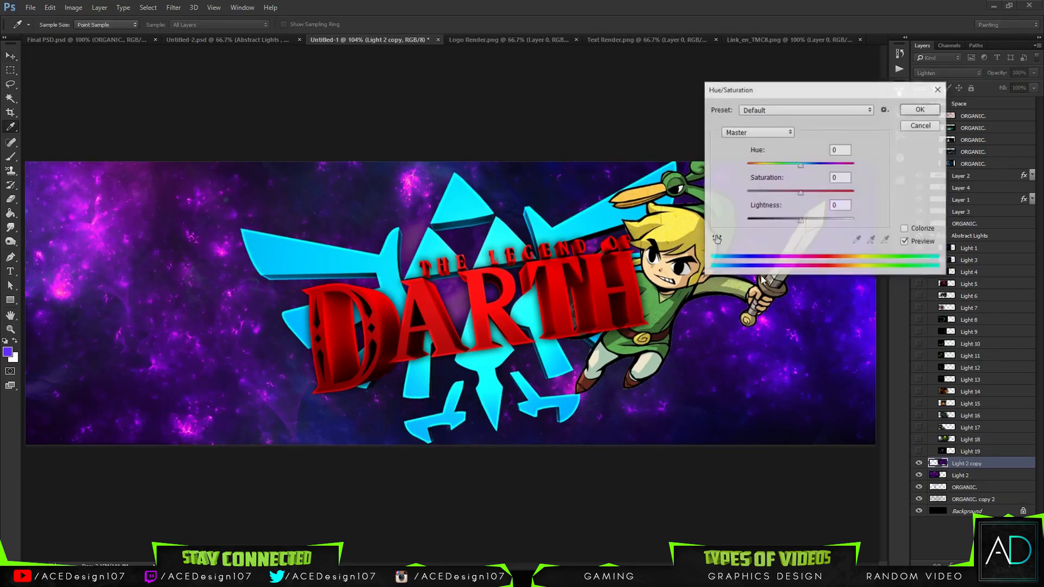
{"action": "left_click_drag", "start_coordinate": [801, 164], "coordinate": [835, 167]}
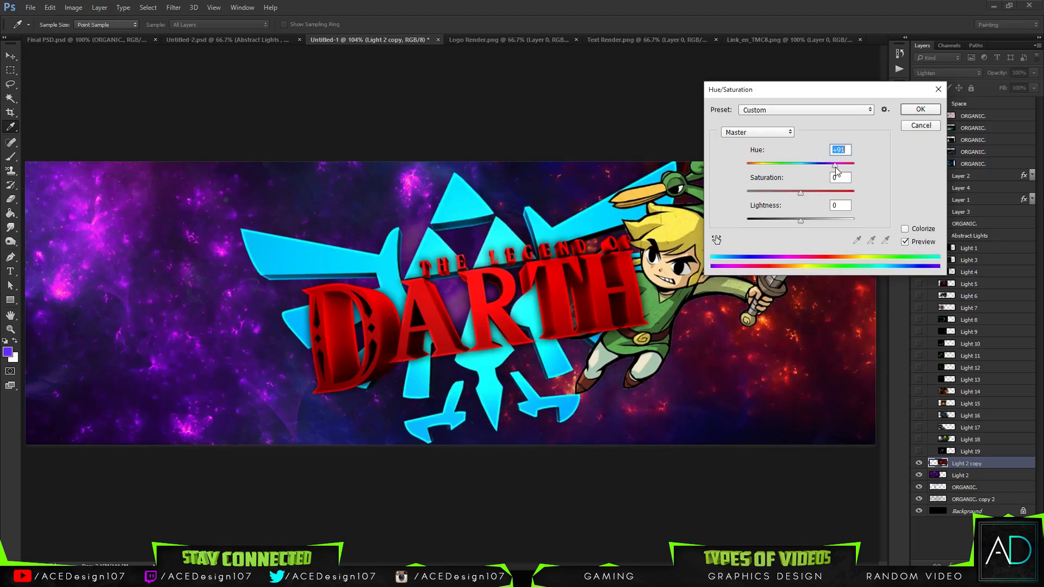
{"action": "left_click", "coordinate": [901, 113]}
Step: Nudge the orange-red Light 2 copy slightly upward and hide the original Light 2 layer
{"action": "key", "text": "ctrl+t"}
{"action": "mouse_move", "coordinate": [788, 365]}
{"action": "left_mouse_down"}
{"action": "mouse_move", "coordinate": [791, 377]}
{"action": "mouse_move", "coordinate": [788, 362]}
{"action": "left_mouse_up"}
{"action": "key", "text": "Return"}
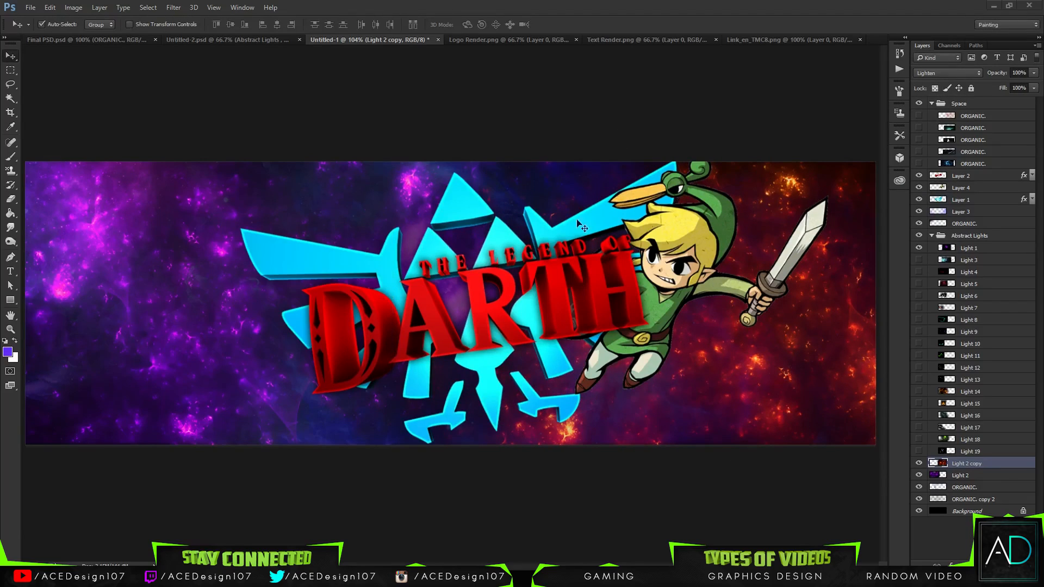
{"action": "left_click", "coordinate": [922, 477]}
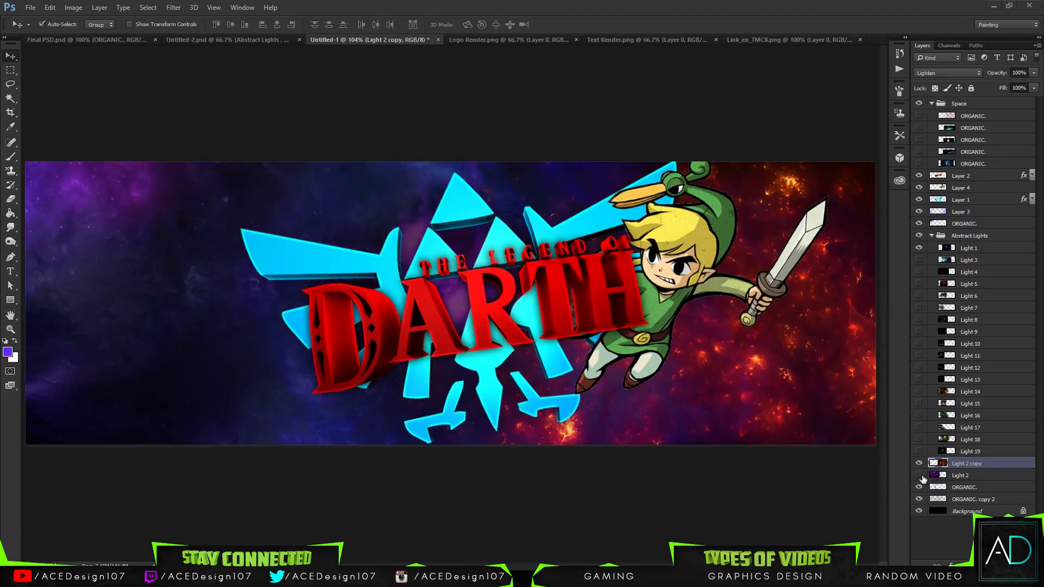
{"action": "left_click", "coordinate": [973, 478]}
Step: Shift the hue of Light 2 copy so the texture behind the character is green
{"action": "left_click", "coordinate": [978, 466]}
{"action": "left_click_drag", "start_coordinate": [1034, 72], "coordinate": [998, 85]}
{"action": "left_click", "coordinate": [1000, 468]}
{"action": "key", "text": "ctrl+u"}
{"action": "left_click_drag", "start_coordinate": [802, 161], "coordinate": [837, 166]}
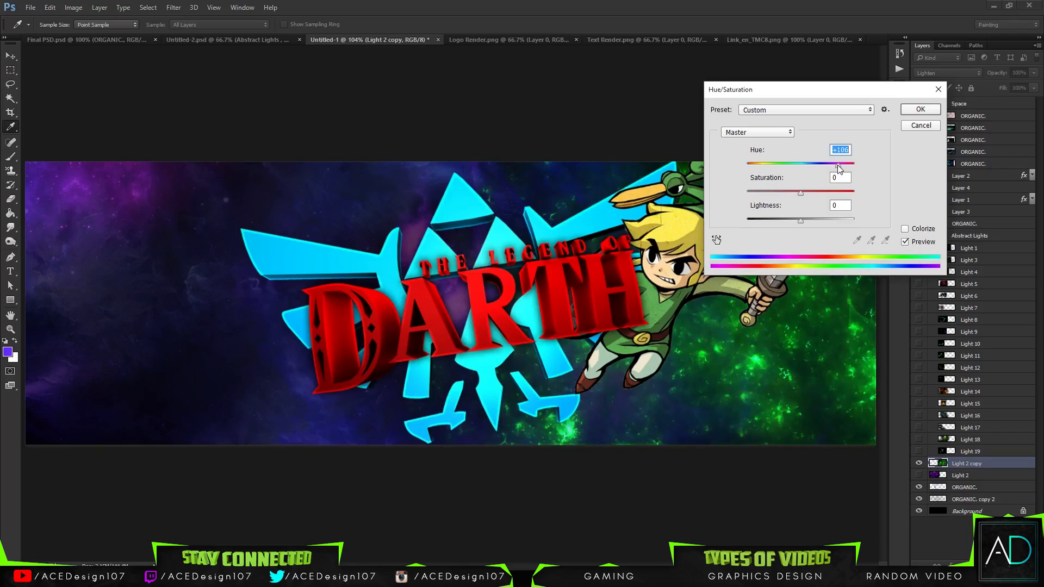
{"action": "left_click", "coordinate": [902, 109]}
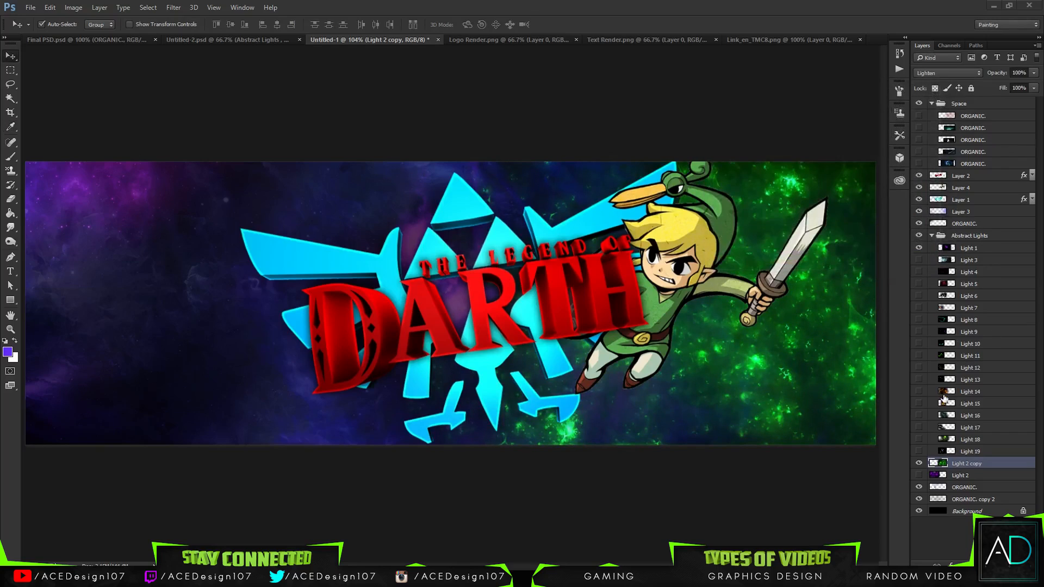
Step: Show Light 19, move it out of Abstract Lights to above Layer 2, and check the finished design in Final PSD.psd
{"action": "left_click", "coordinate": [919, 451]}
{"action": "left_click", "coordinate": [919, 451]}
{"action": "left_click", "coordinate": [947, 453]}
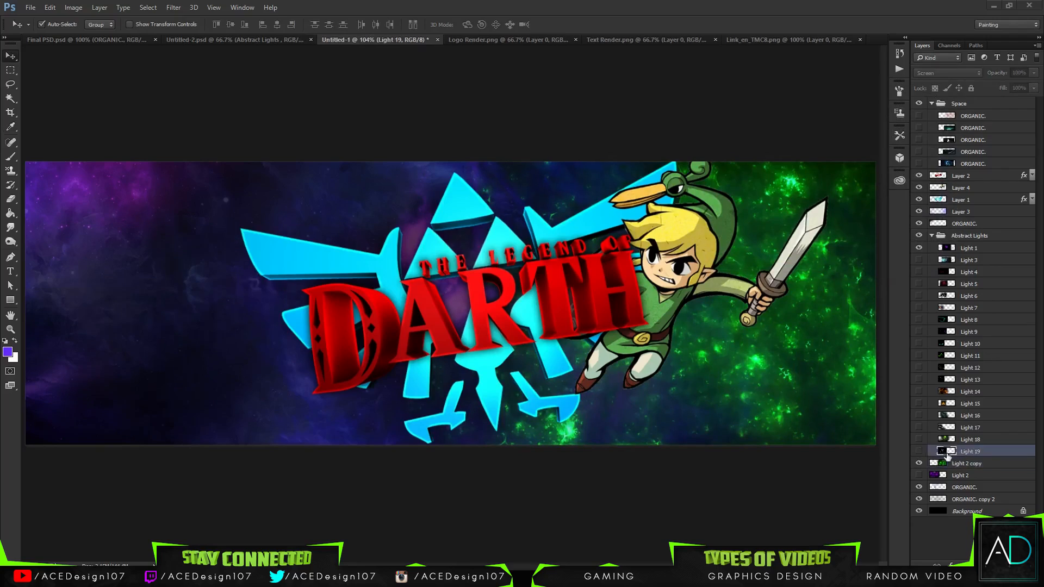
{"action": "left_click", "coordinate": [919, 451]}
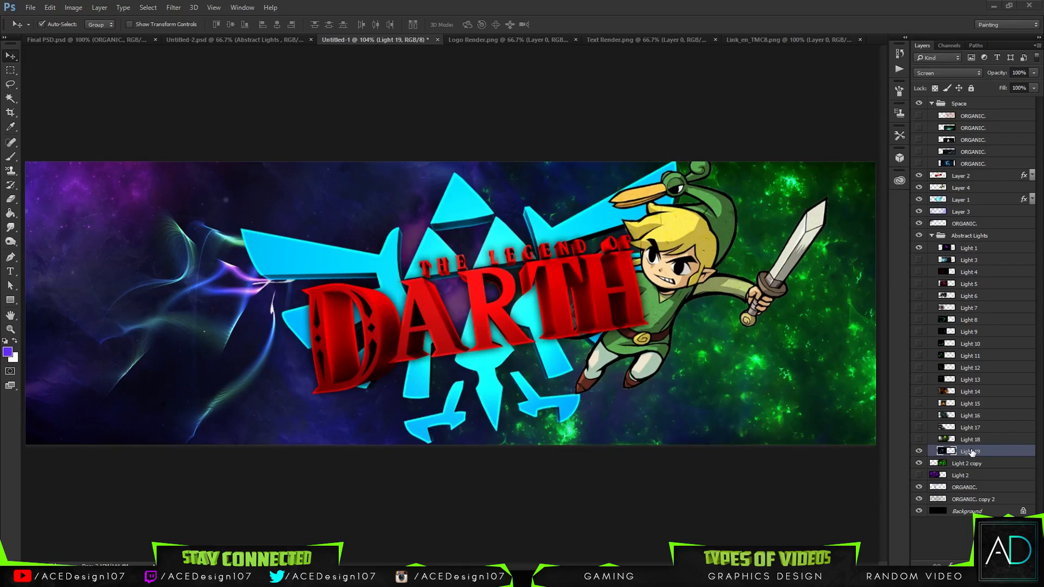
{"action": "left_click_drag", "start_coordinate": [972, 453], "coordinate": [972, 171]}
{"action": "left_click", "coordinate": [85, 38]}
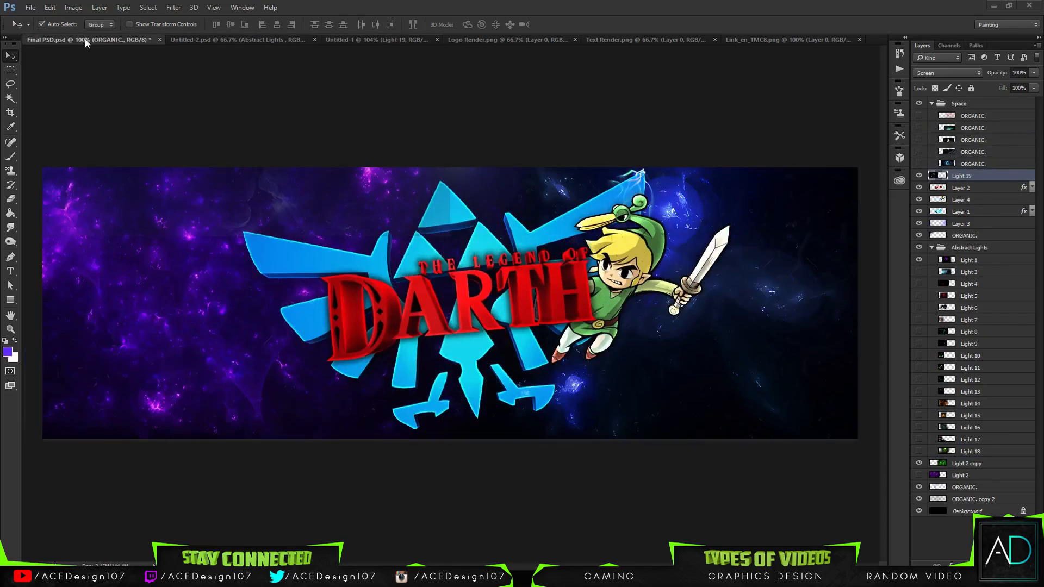
{"action": "left_click", "coordinate": [382, 37]}
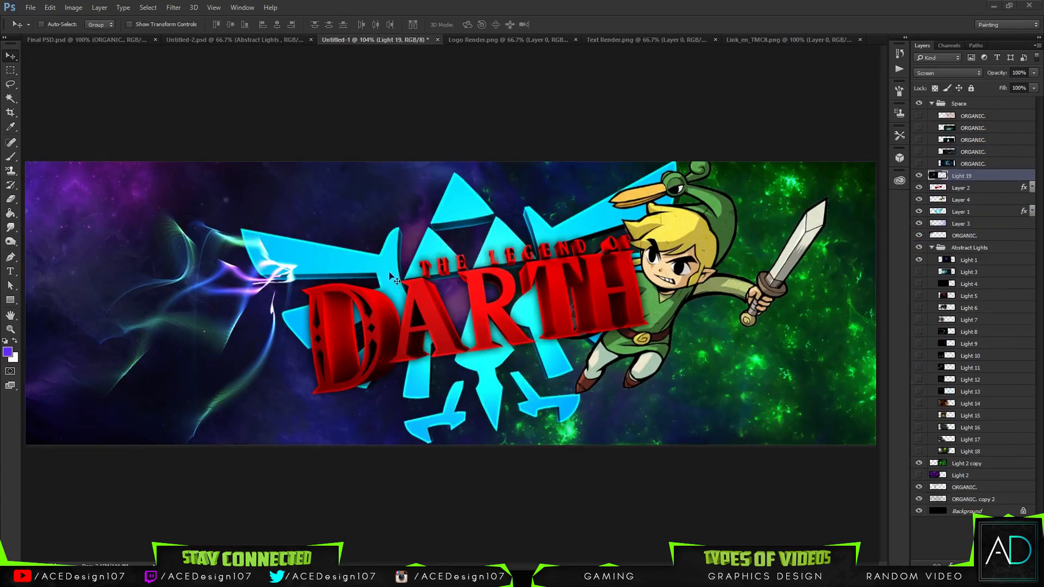
Step: Rotate Light 19 clockwise and place its bright end at the tip of the logo's left wing
{"action": "key", "text": "ctrl+t"}
{"action": "left_click_drag", "start_coordinate": [268, 279], "coordinate": [329, 263]}
{"action": "left_click_drag", "start_coordinate": [525, 147], "coordinate": [520, 288]}
{"action": "left_click_drag", "start_coordinate": [346, 324], "coordinate": [240, 229]}
{"action": "key", "text": "Return"}
{"action": "key", "text": "ctrl"}
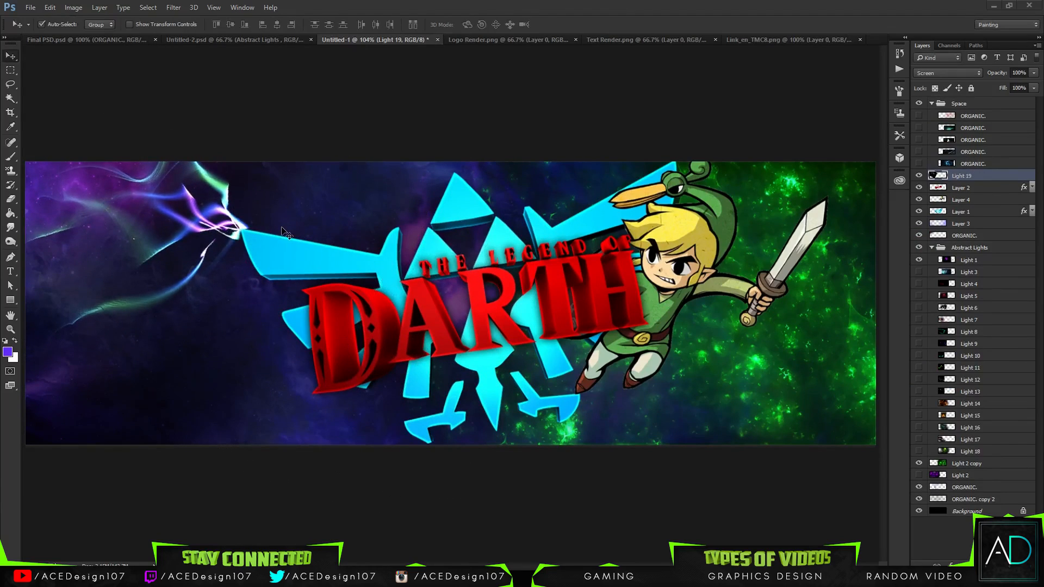
Step: Keep Light 19 at 100% opacity, scale it to about 57%, and reposition it against the left wing tip
{"action": "left_click", "coordinate": [1034, 72]}
{"action": "mouse_move", "coordinate": [1033, 86]}
{"action": "left_mouse_down"}
{"action": "mouse_move", "coordinate": [997, 86]}
{"action": "mouse_move", "coordinate": [1035, 86]}
{"action": "left_mouse_up"}
{"action": "key", "text": "ctrl+t"}
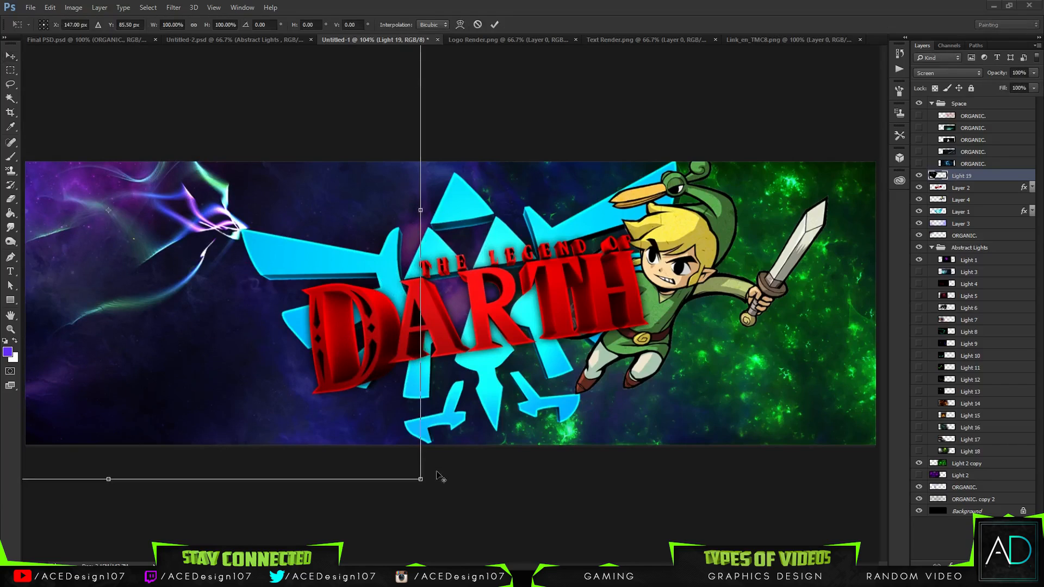
{"action": "left_click_drag", "start_coordinate": [420, 479], "coordinate": [287, 365]}
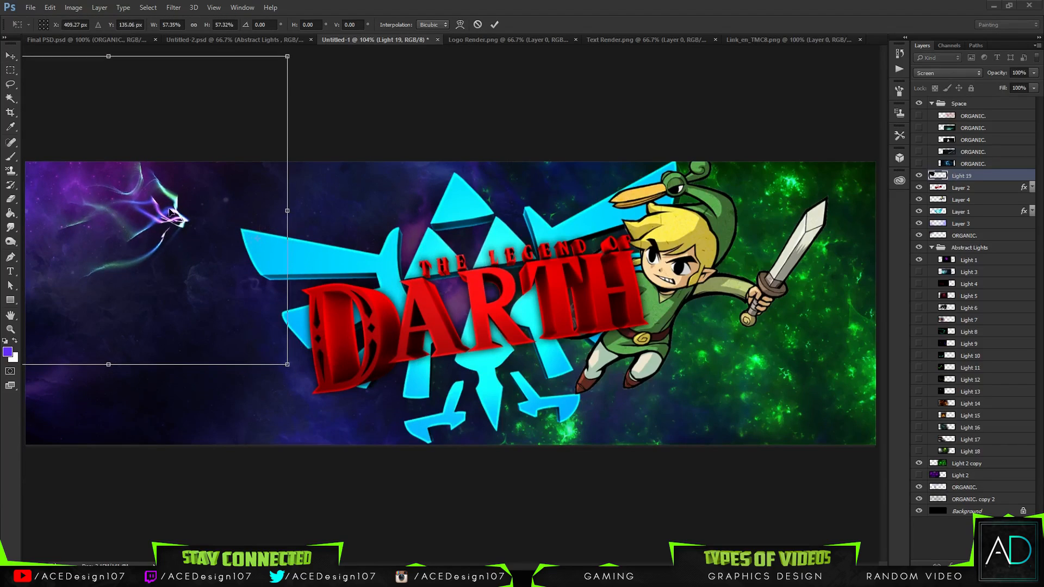
{"action": "left_click_drag", "start_coordinate": [170, 211], "coordinate": [228, 217]}
{"action": "key", "text": "Return"}
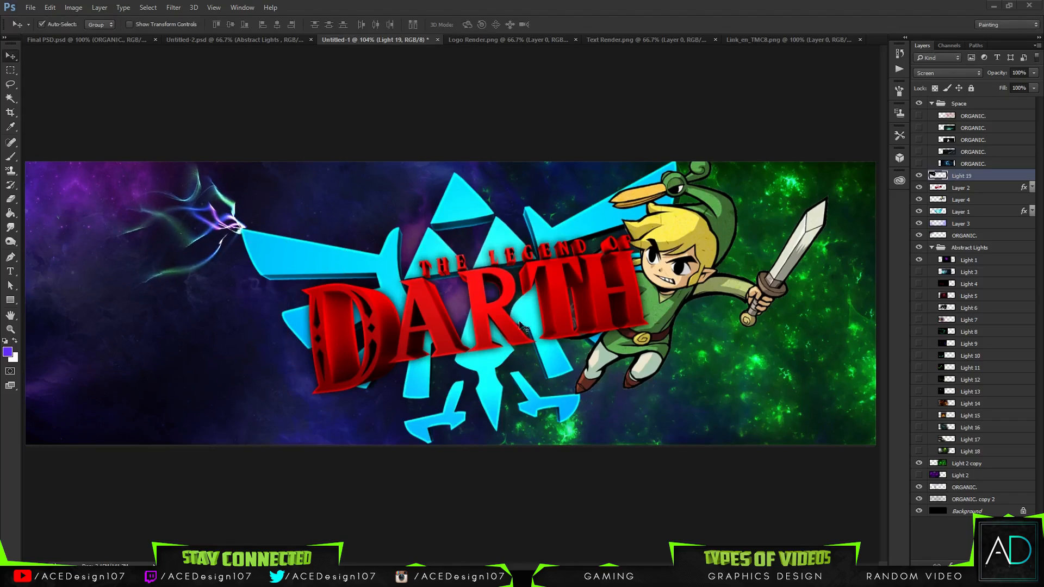
Step: Try showing Light 4 and shifting its hue from red to purple
{"action": "left_click", "coordinate": [919, 284]}
{"action": "left_click", "coordinate": [919, 285]}
{"action": "left_click", "coordinate": [919, 284]}
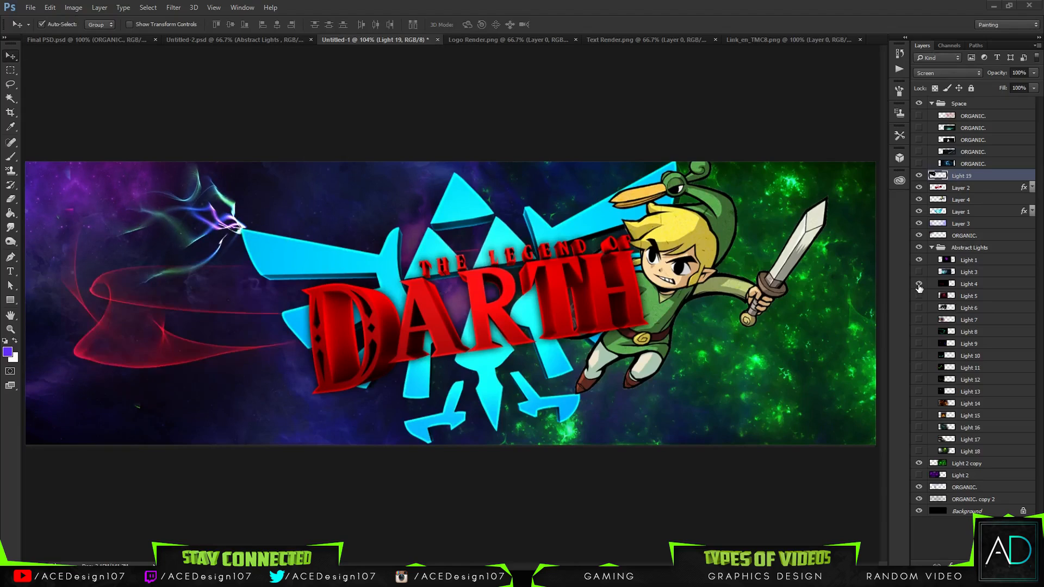
{"action": "left_click", "coordinate": [983, 285]}
{"action": "key", "text": "ctrl+u"}
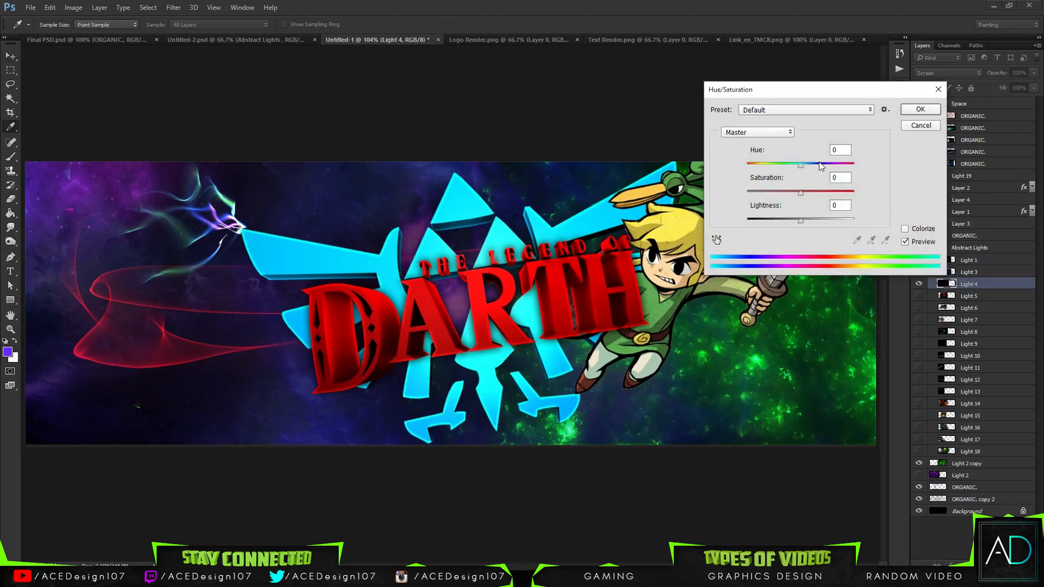
{"action": "left_click_drag", "start_coordinate": [819, 162], "coordinate": [768, 168]}
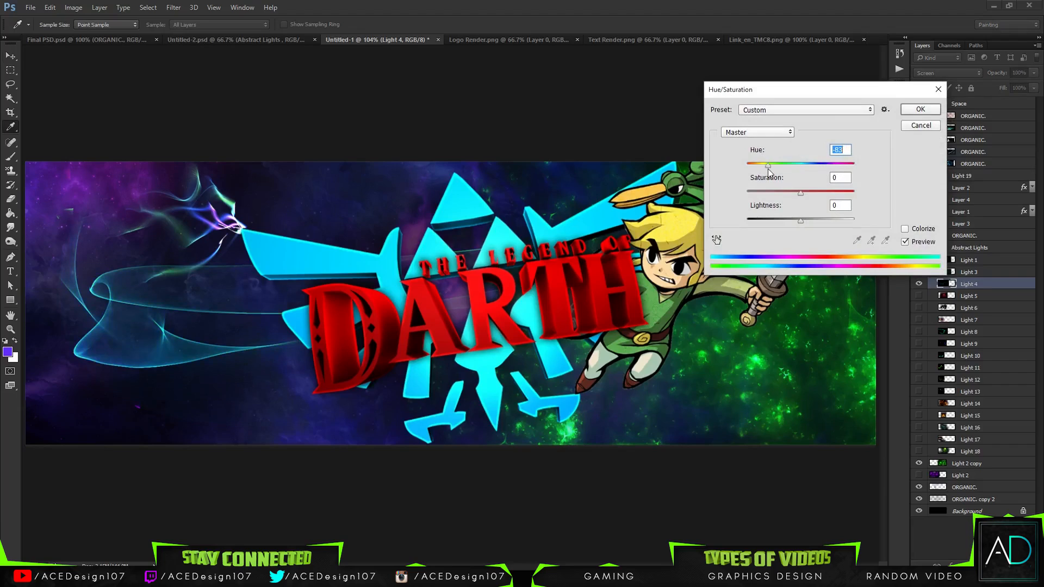
{"action": "left_click", "coordinate": [921, 109]}
{"action": "key", "text": "v"}
{"action": "left_click_drag", "start_coordinate": [207, 294], "coordinate": [340, 353]}
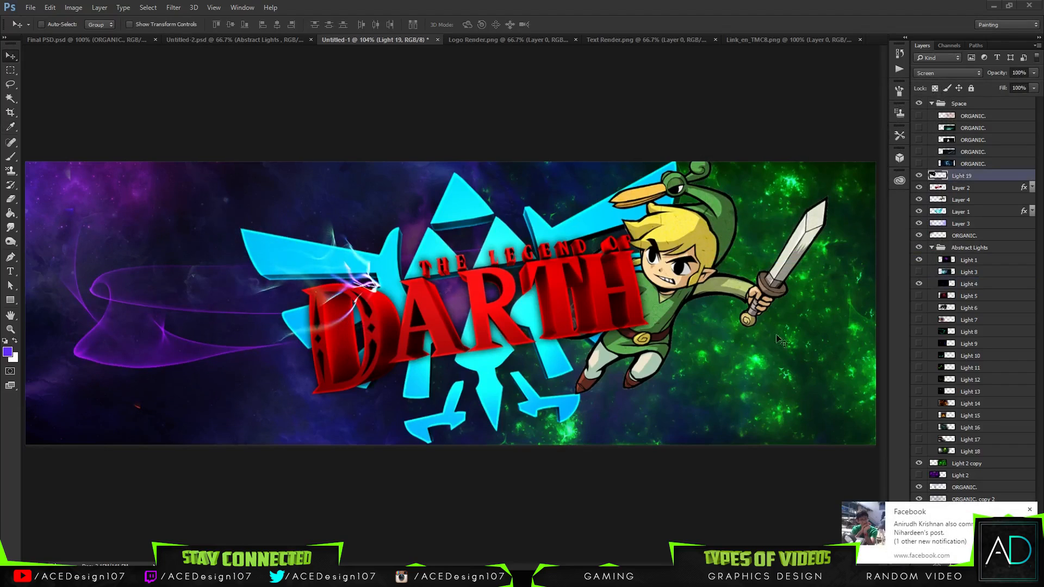
{"action": "key", "text": "ctrl+z"}
Step: Try the purple Light 4 streaks beneath the logo along the banner's lower edge
{"action": "left_click", "coordinate": [974, 287]}
{"action": "key", "text": "ctrl+t"}
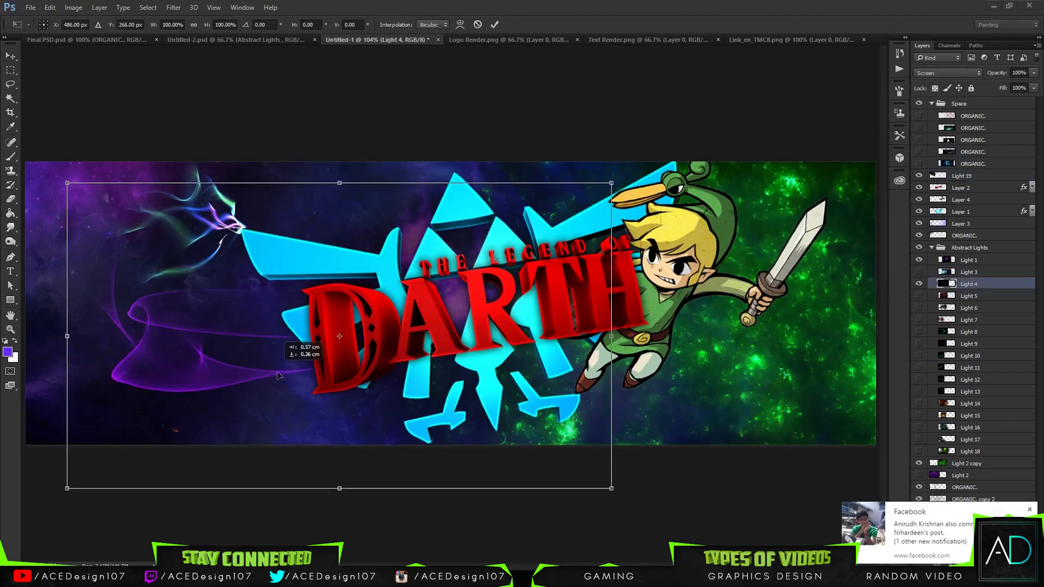
{"action": "left_click_drag", "start_coordinate": [241, 326], "coordinate": [427, 431]}
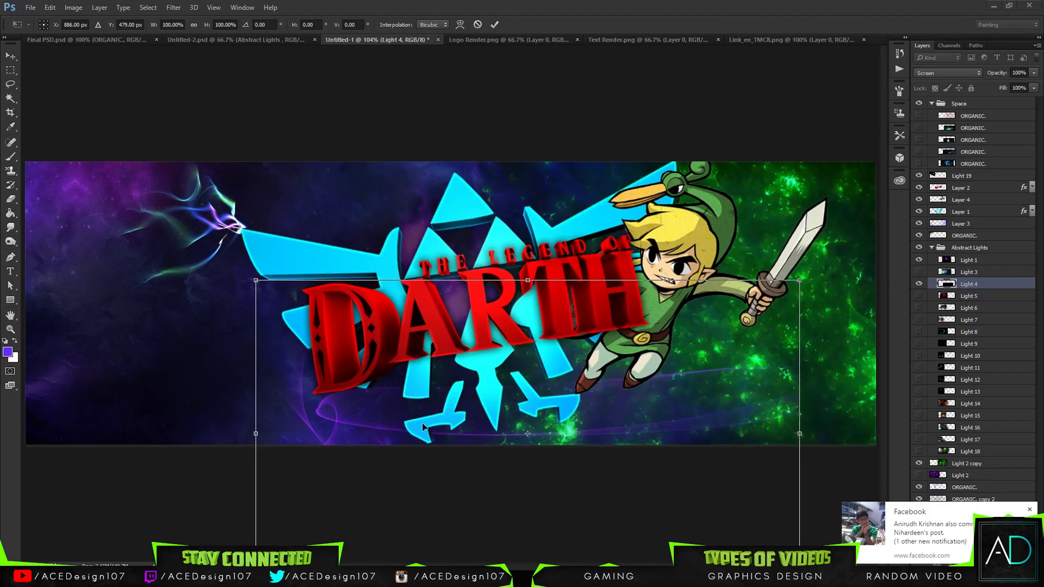
{"action": "key", "text": "Return"}
{"action": "key", "text": "e"}
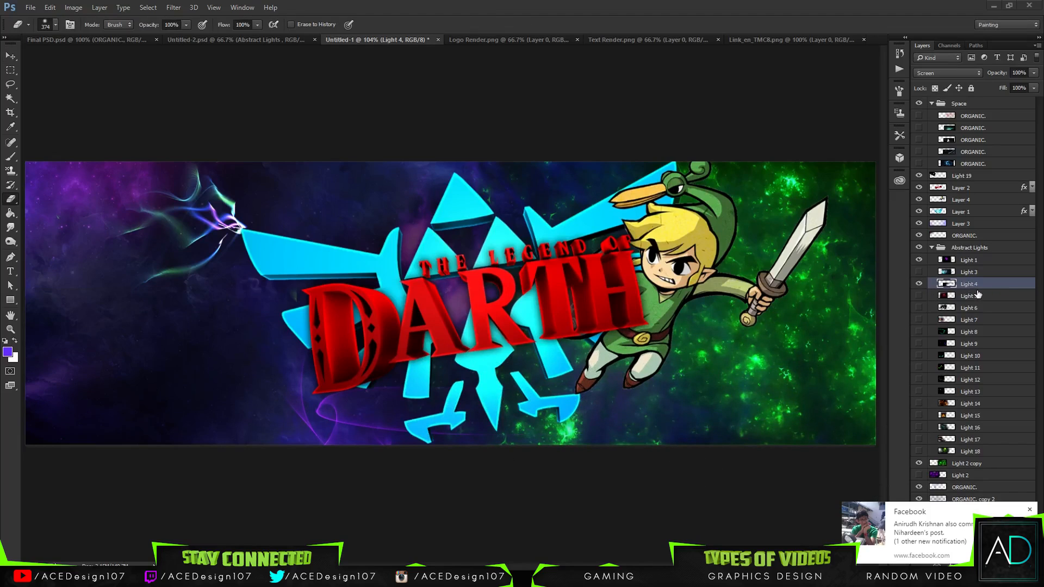
Step: Try a hue shift of -30 on Light 4 and delete the layer
{"action": "key", "text": "ctrl+u"}
{"action": "mouse_move", "coordinate": [801, 163]}
{"action": "left_mouse_down"}
{"action": "mouse_move", "coordinate": [846, 166]}
{"action": "mouse_move", "coordinate": [784, 161]}
{"action": "left_mouse_up"}
{"action": "left_click", "coordinate": [1025, 511]}
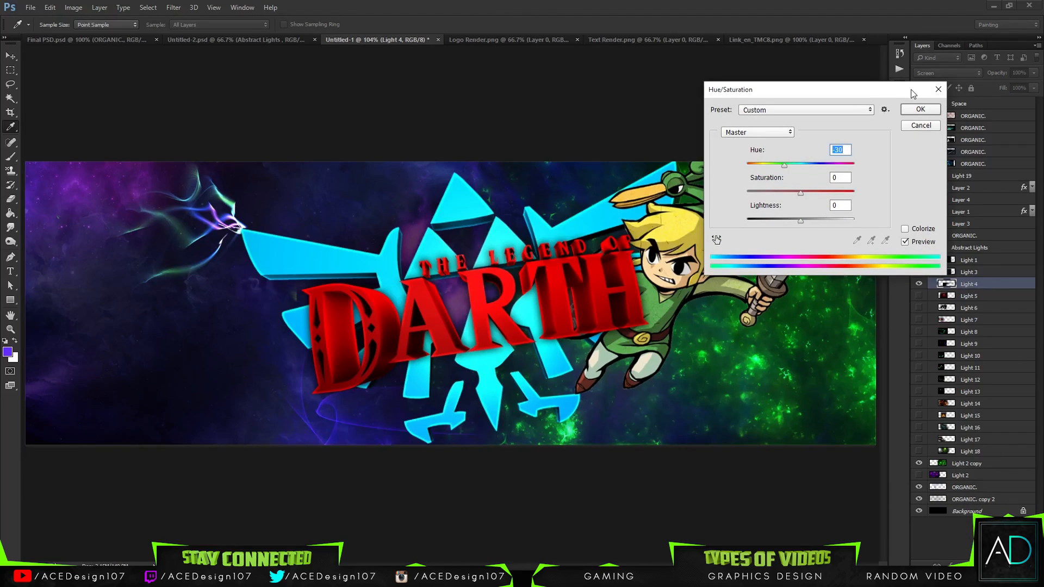
{"action": "left_click", "coordinate": [920, 108]}
{"action": "key", "text": "Delete"}
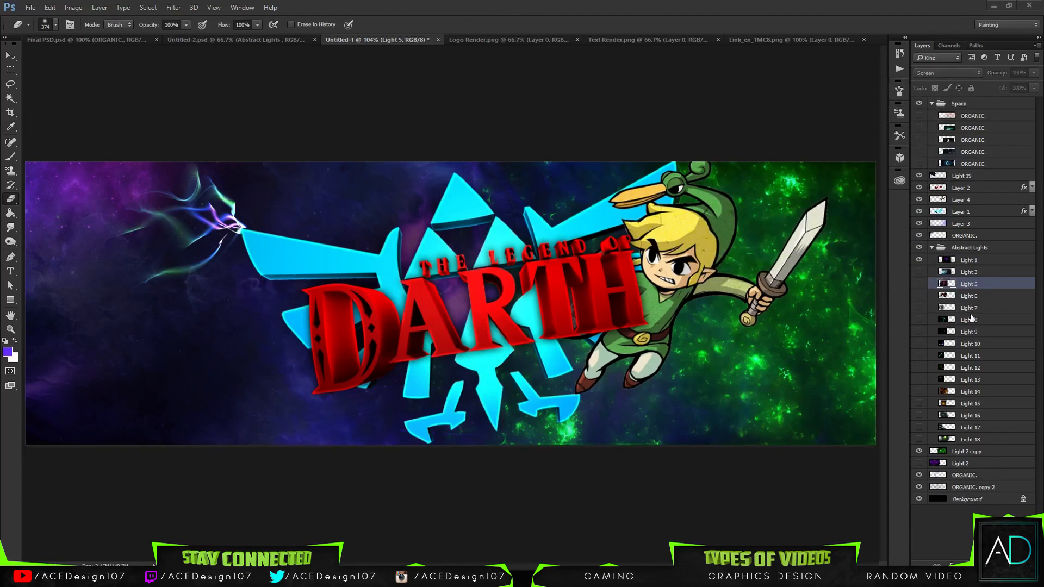
Step: Preview Light 6, Light 7, Light 8 and Light 9, and leave only Light 7 of these visible
{"action": "left_click", "coordinate": [919, 297]}
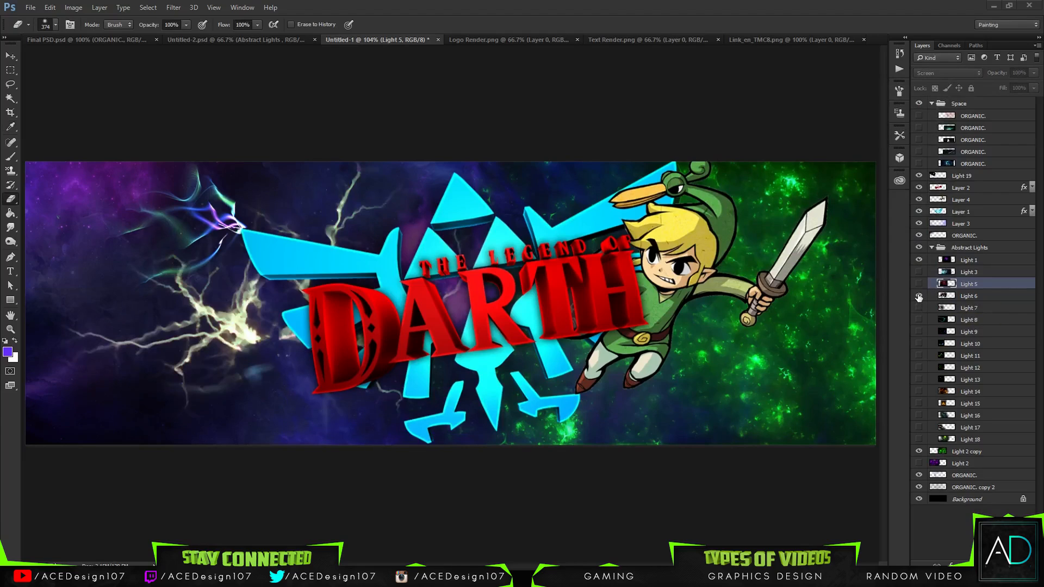
{"action": "left_click", "coordinate": [918, 296]}
{"action": "left_click", "coordinate": [918, 308]}
{"action": "left_click", "coordinate": [919, 319]}
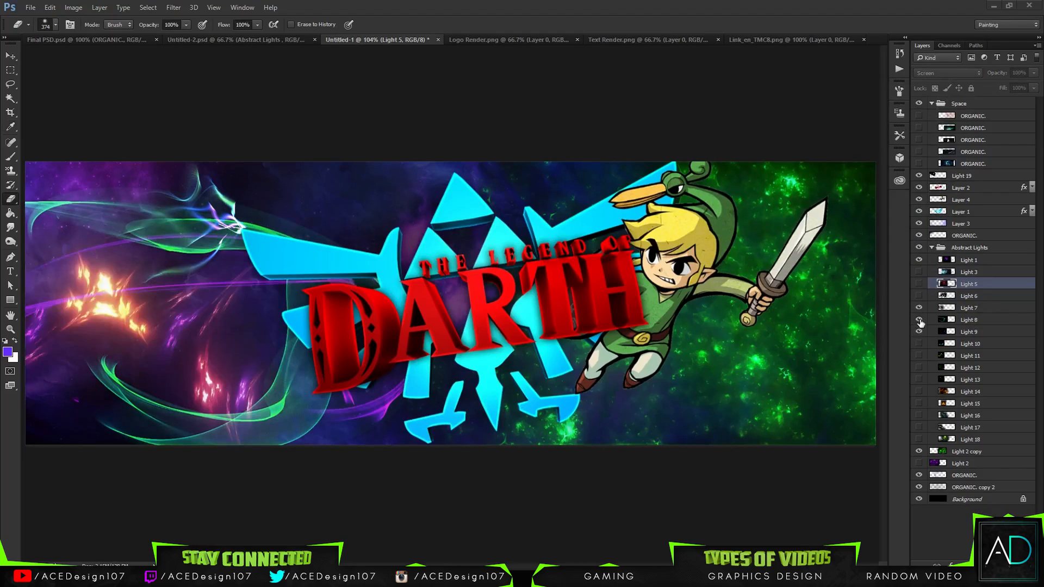
{"action": "left_click", "coordinate": [919, 320]}
{"action": "left_click", "coordinate": [919, 308]}
{"action": "left_click", "coordinate": [919, 331]}
{"action": "left_click", "coordinate": [919, 309]}
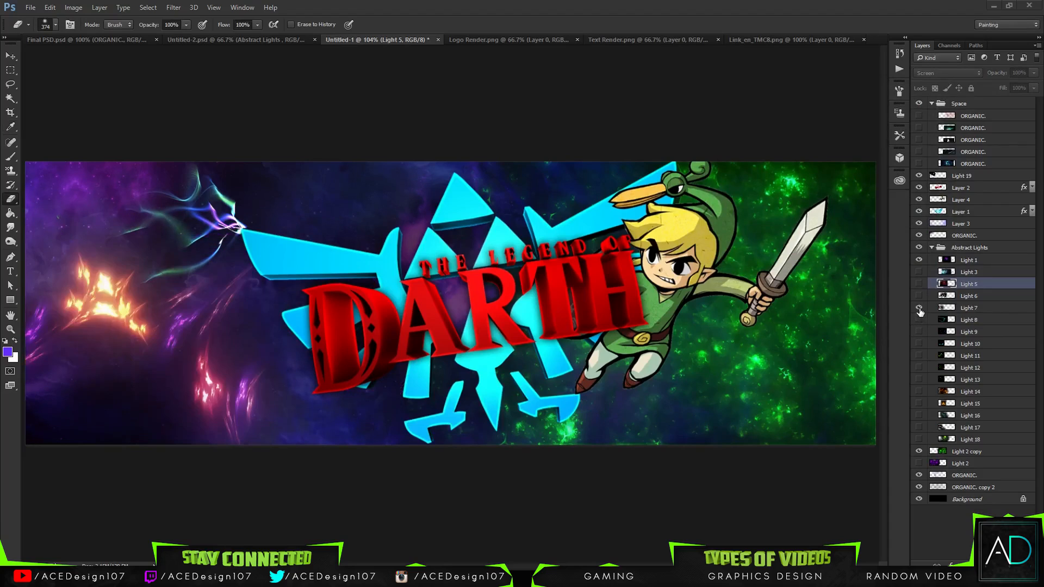
Step: Move Light 7 to the banner's centre, rotate it counterclockwise, and settle its glow behind the logo and text
{"action": "left_click", "coordinate": [969, 312]}
{"action": "key", "text": "ctrl+t"}
{"action": "left_click_drag", "start_coordinate": [209, 327], "coordinate": [561, 352]}
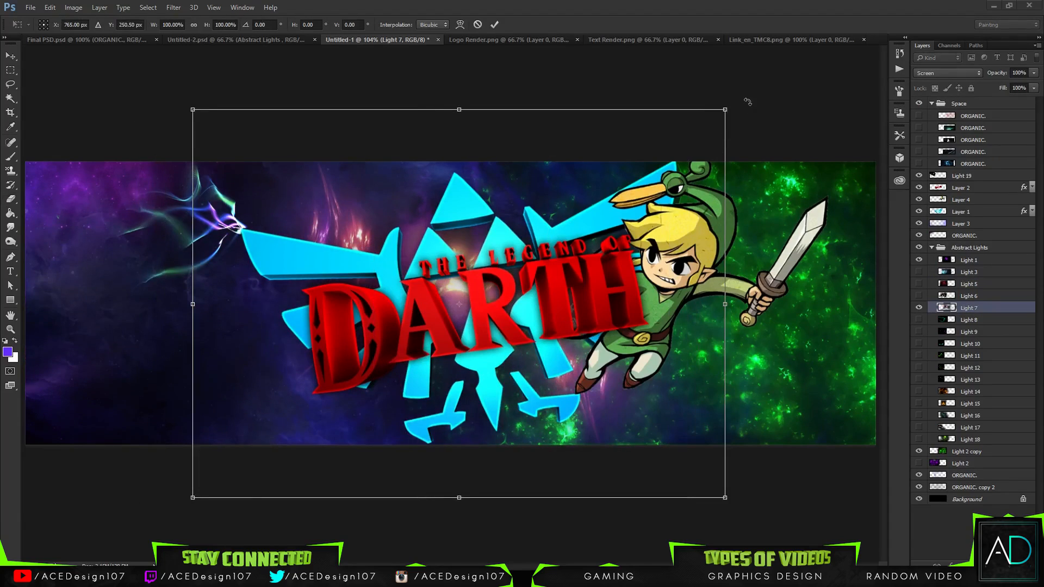
{"action": "left_click_drag", "start_coordinate": [747, 102], "coordinate": [526, 133]}
{"action": "mouse_move", "coordinate": [510, 288]}
{"action": "left_mouse_down"}
{"action": "mouse_move", "coordinate": [577, 320]}
{"action": "mouse_move", "coordinate": [573, 342]}
{"action": "left_mouse_up"}
{"action": "key", "text": "Return"}
{"action": "key", "text": "e"}
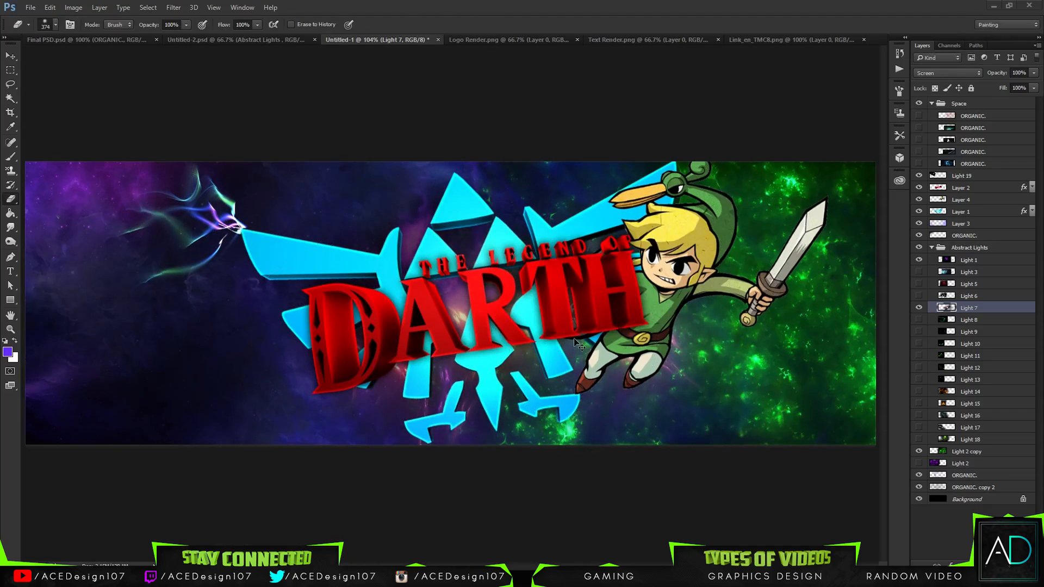
Step: Adjust the hue of Light 7 with Hue/Saturation
{"action": "key", "text": "ctrl+u"}
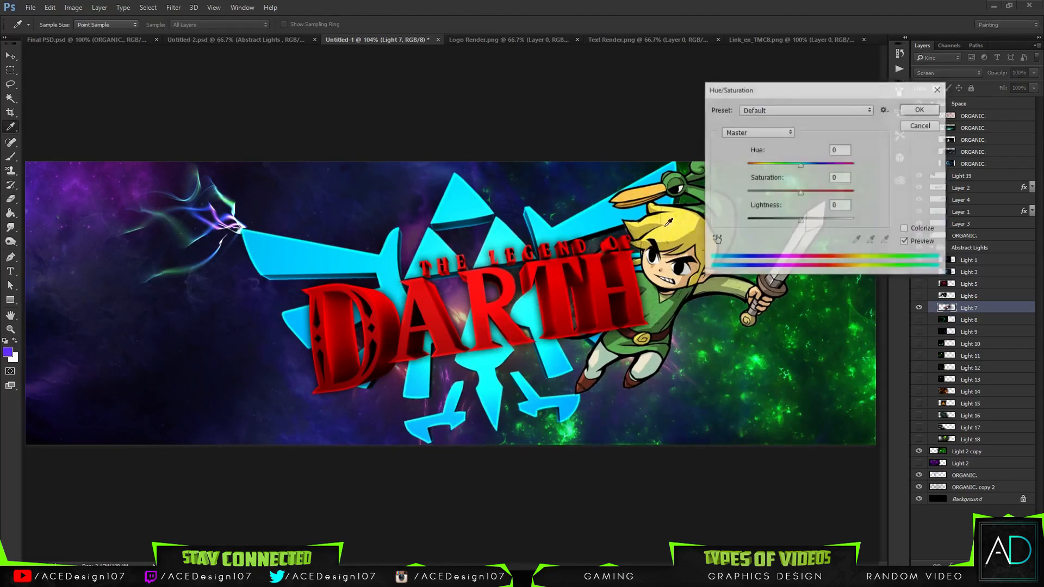
{"action": "left_click_drag", "start_coordinate": [794, 164], "coordinate": [818, 169]}
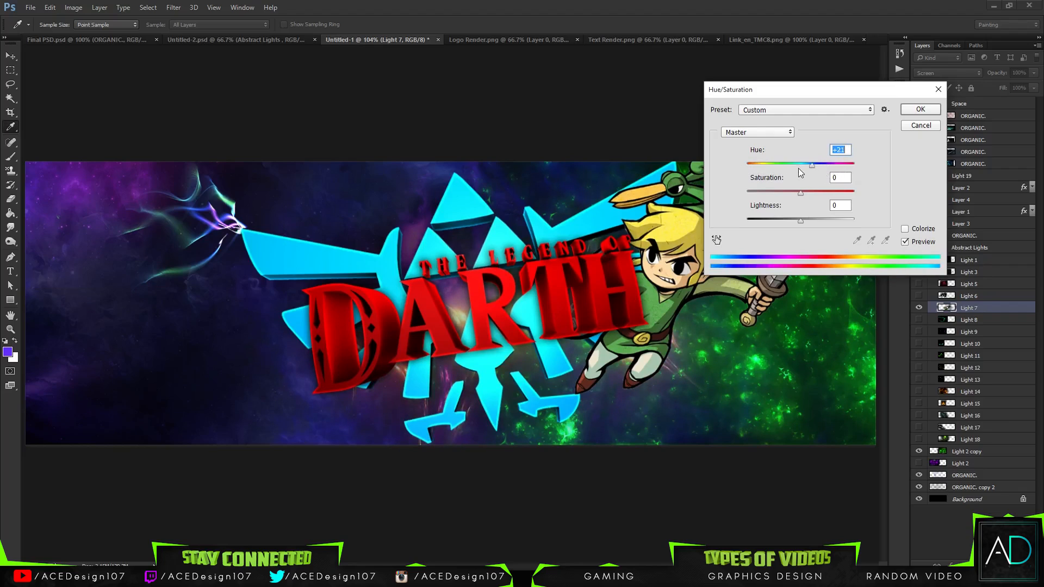
{"action": "left_click", "coordinate": [920, 108]}
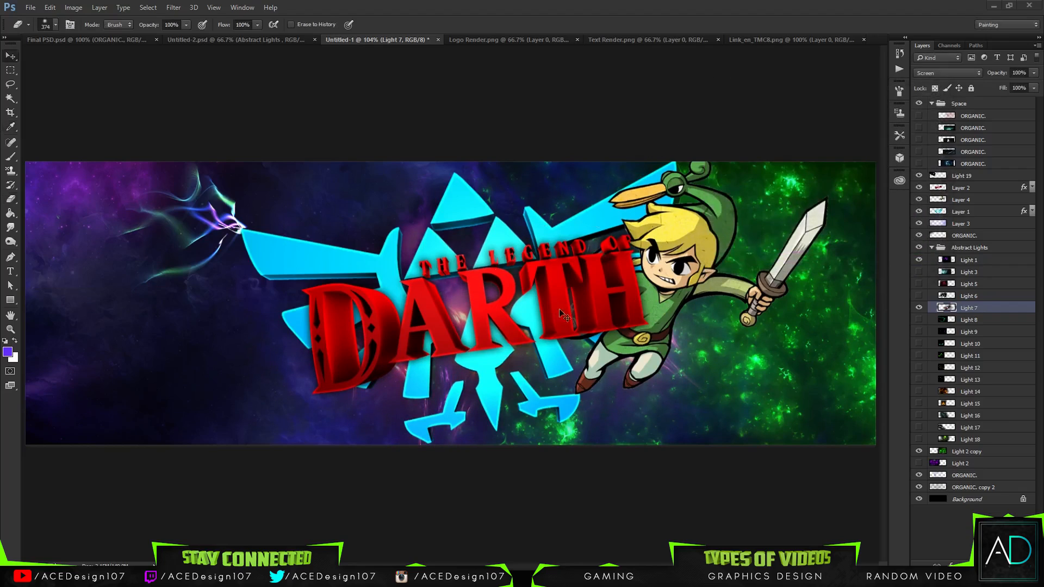
Step: Move Light 7 upward so its glow sits behind the triangle at the top of the logo
{"action": "key", "text": "v"}
{"action": "left_click", "coordinate": [480, 283]}
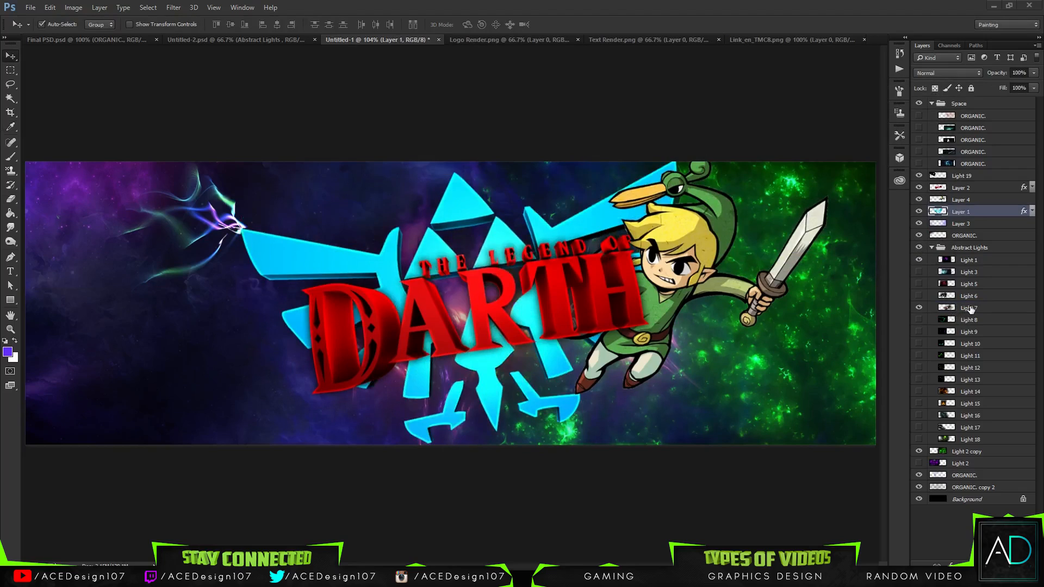
{"action": "left_click", "coordinate": [972, 309]}
{"action": "key", "text": "ctrl+t"}
{"action": "left_click_drag", "start_coordinate": [492, 374], "coordinate": [474, 257]}
{"action": "key", "text": "Return"}
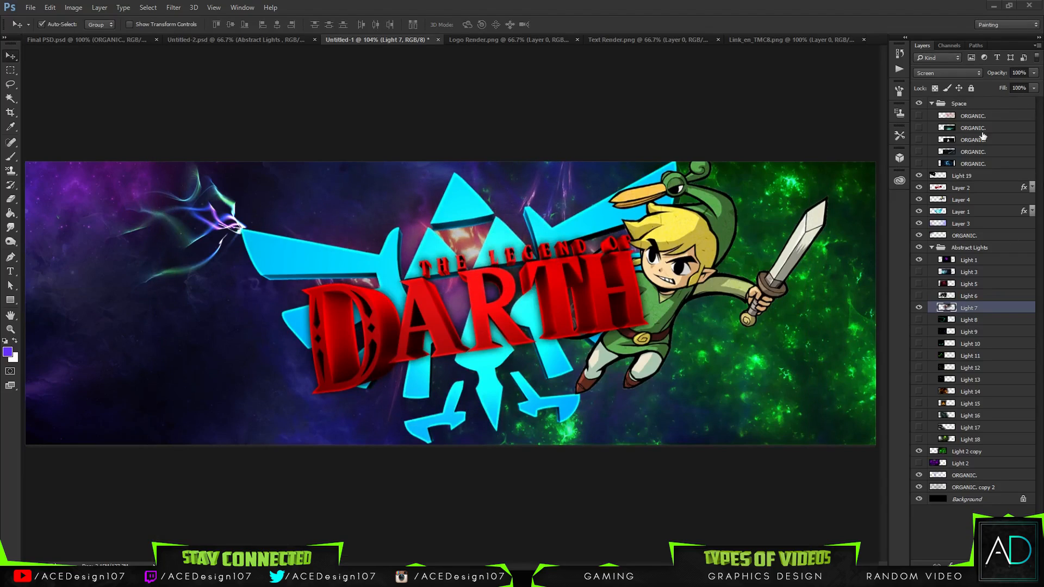
Step: Shift the hue of Light 7 to violet with Hue/Saturation, keeping its opacity at 100%
{"action": "left_click", "coordinate": [1033, 73]}
{"action": "left_click_drag", "start_coordinate": [1019, 84], "coordinate": [1033, 83]}
{"action": "key", "text": "ctrl+u"}
{"action": "left_click_drag", "start_coordinate": [800, 164], "coordinate": [758, 165]}
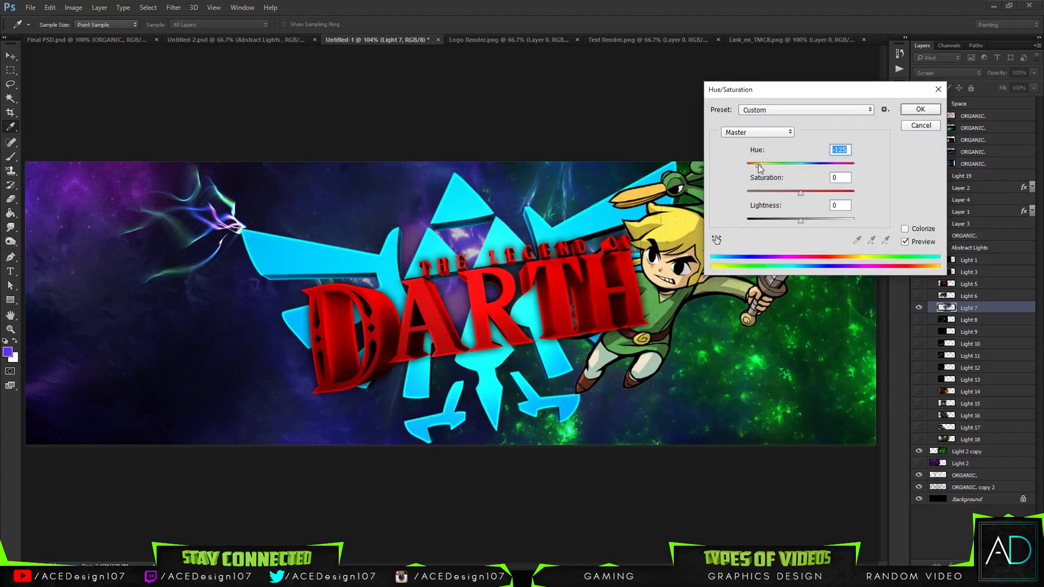
{"action": "left_click", "coordinate": [921, 108]}
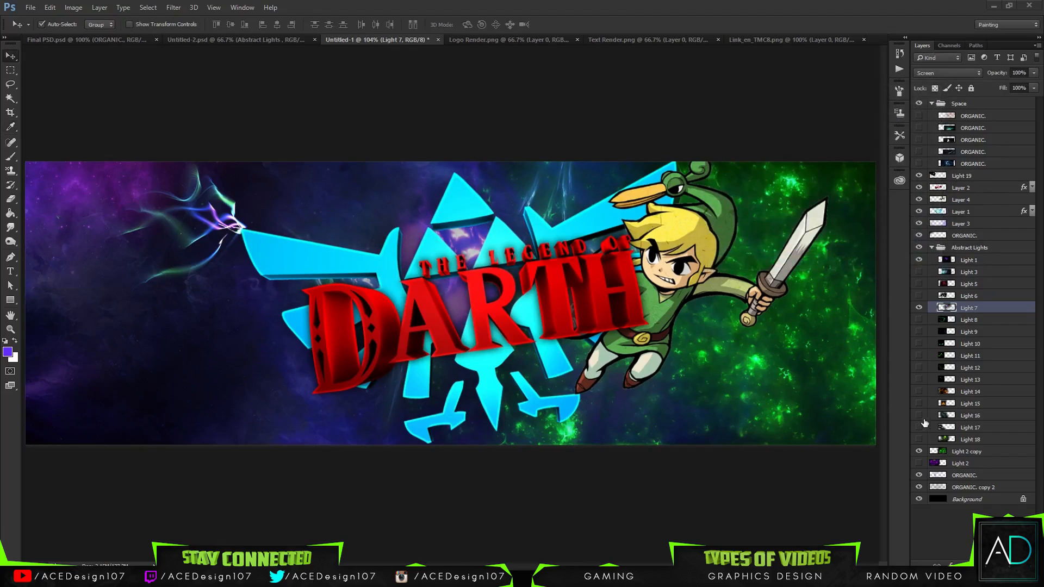
Step: Show Light 15, move its fiery glow onto the character's face, and place the layer directly above Light 19
{"action": "left_click", "coordinate": [918, 392]}
{"action": "left_click", "coordinate": [918, 404]}
{"action": "left_click", "coordinate": [966, 403]}
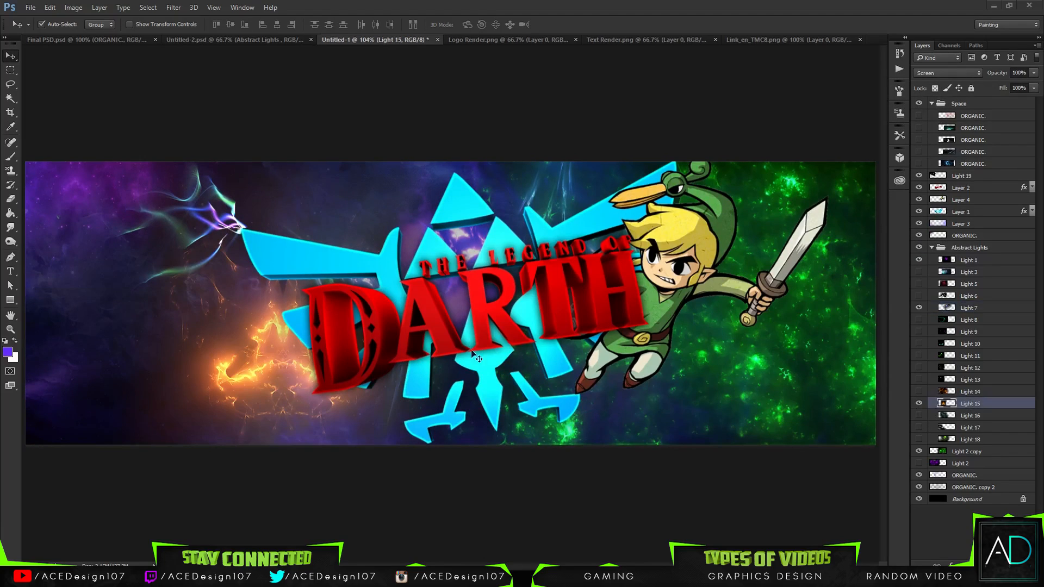
{"action": "key", "text": "ctrl+t"}
{"action": "left_click_drag", "start_coordinate": [422, 185], "coordinate": [702, 265]}
{"action": "key", "text": "Return"}
{"action": "left_click_drag", "start_coordinate": [1001, 400], "coordinate": [983, 177]}
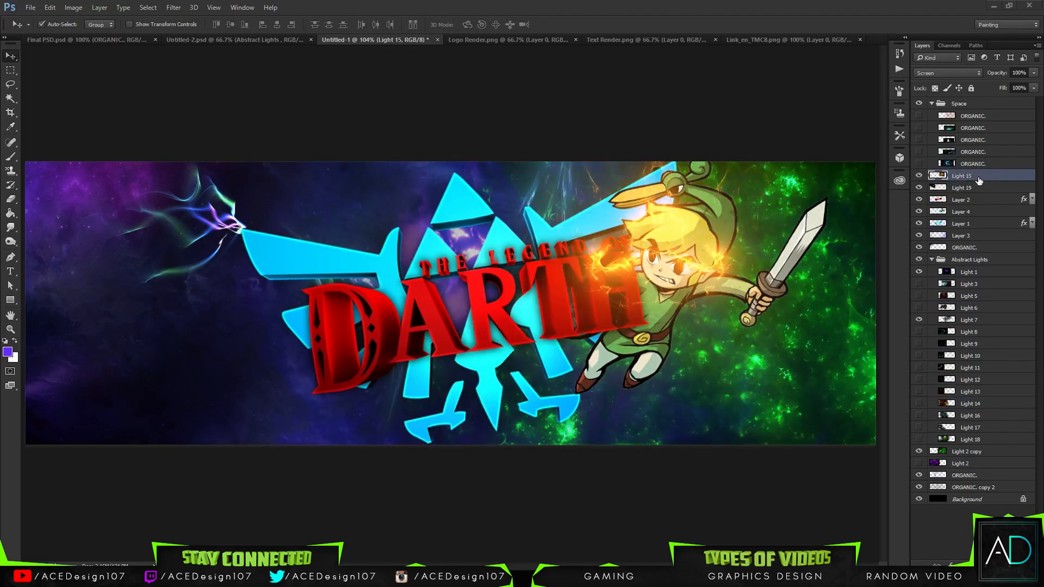
Step: Scale Light 15 down and position its glow over the character's head
{"action": "key", "text": "ctrl+t"}
{"action": "left_click_drag", "start_coordinate": [662, 250], "coordinate": [675, 231]}
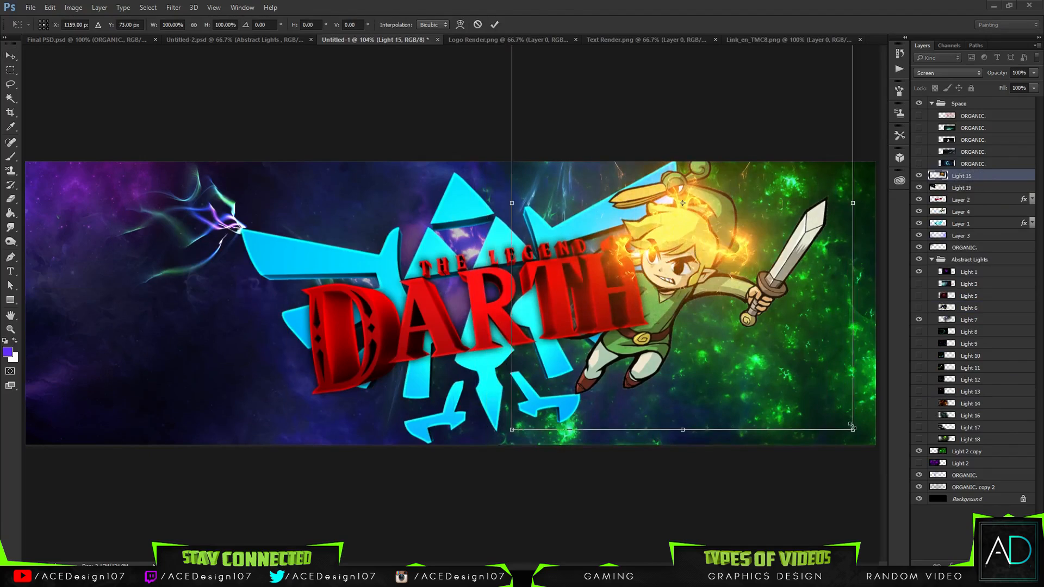
{"action": "left_click_drag", "start_coordinate": [851, 427], "coordinate": [795, 363]}
{"action": "left_click_drag", "start_coordinate": [698, 218], "coordinate": [699, 226]}
{"action": "key", "text": "Return"}
Step: Erase the lower part of Light 15's glow around the character and compare the result with and without the erasure
{"action": "key", "text": "e"}
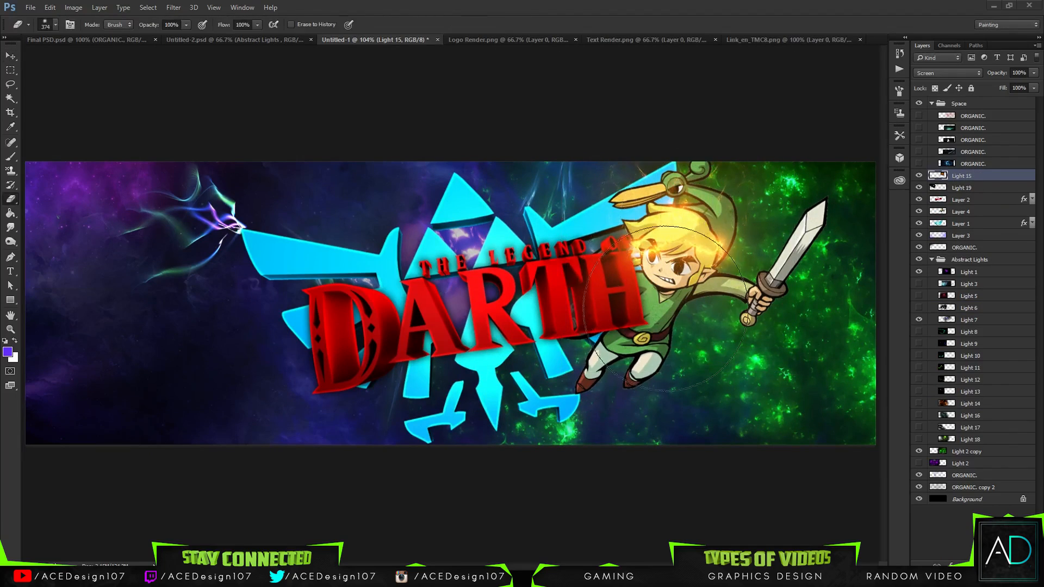
{"action": "left_click_drag", "start_coordinate": [655, 351], "coordinate": [656, 327]}
{"action": "key", "text": "ctrl+z"}
{"action": "key", "text": "ctrl+z"}
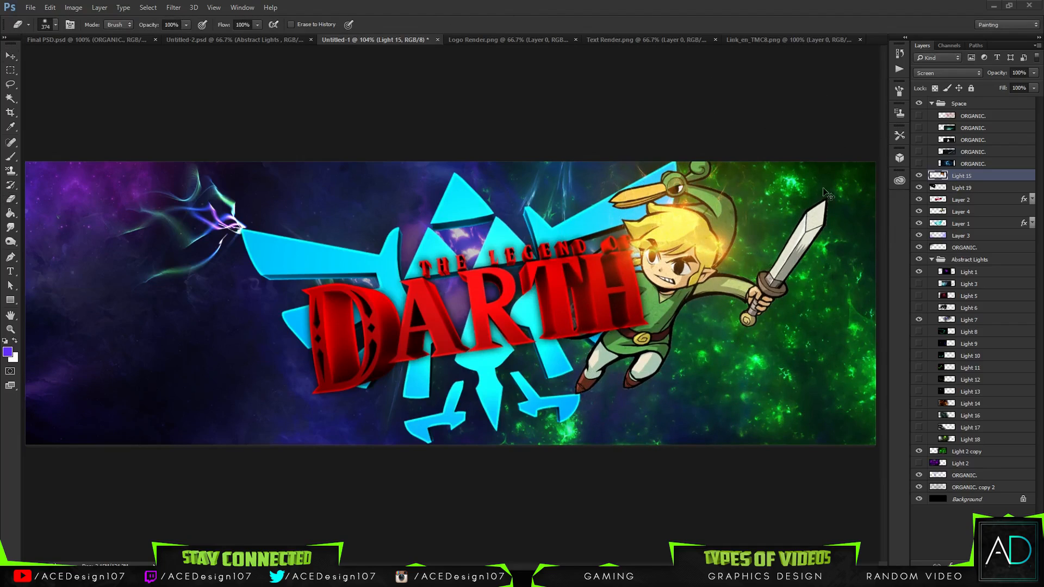
{"action": "key", "text": "v"}
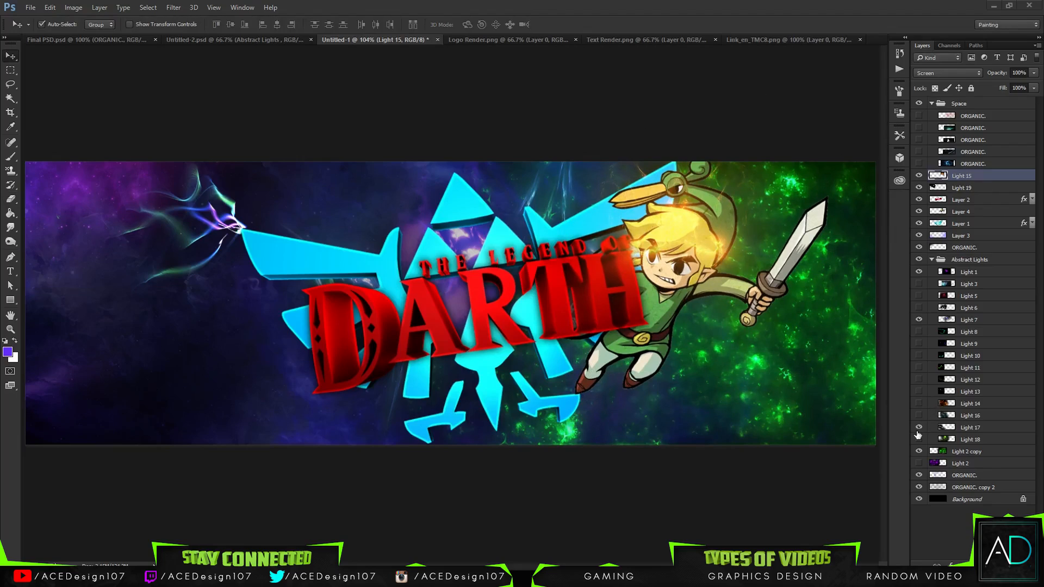
Step: Preview Light 17, then show Light 18 and transform it so its glow sits in the banner's upper-left corner
{"action": "left_click", "coordinate": [919, 428]}
{"action": "left_click", "coordinate": [919, 428]}
{"action": "left_click", "coordinate": [919, 428]}
{"action": "left_click", "coordinate": [918, 439]}
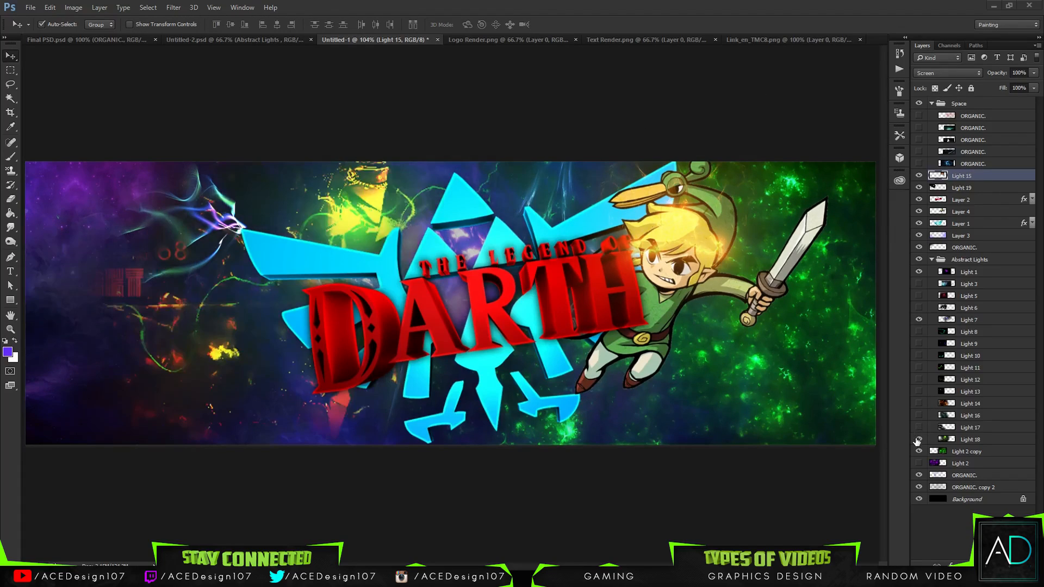
{"action": "left_click", "coordinate": [965, 441]}
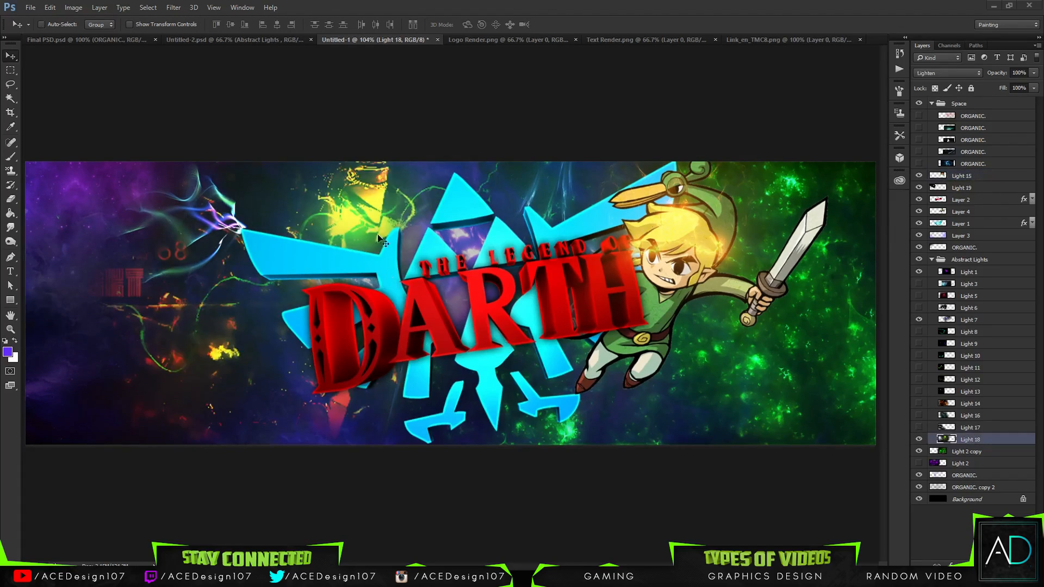
{"action": "key", "text": "ctrl+t"}
{"action": "left_click_drag", "start_coordinate": [373, 207], "coordinate": [115, 91]}
{"action": "key", "text": "Return"}
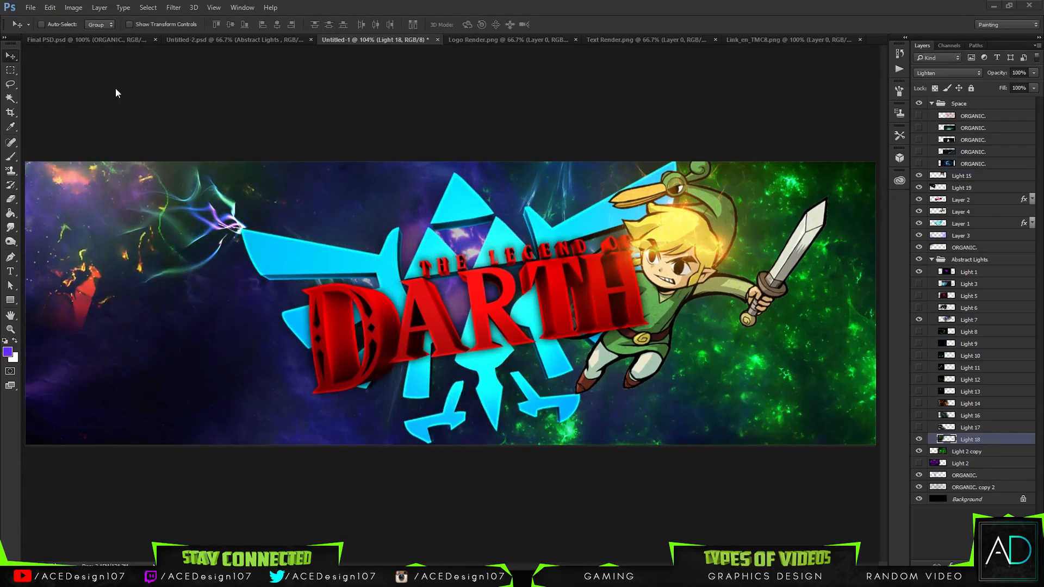
Step: Shift the hue of Light 18 to green with Hue/Saturation
{"action": "key", "text": "ctrl+u"}
{"action": "left_click_drag", "start_coordinate": [795, 165], "coordinate": [838, 164]}
{"action": "left_click", "coordinate": [919, 112]}
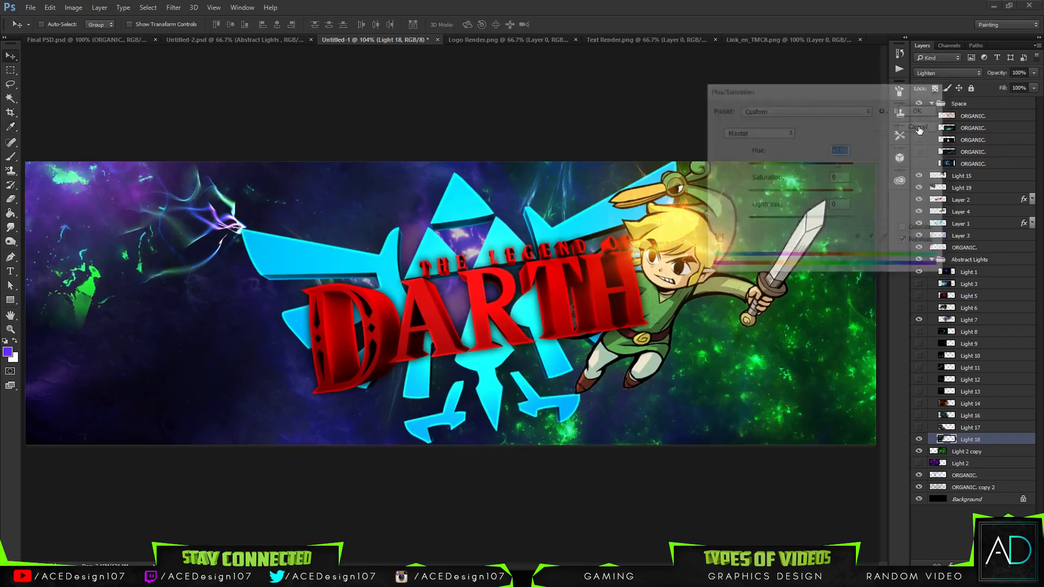
Step: Delete the layers Light 18, Light 19 and Light 7
{"action": "key", "text": "Delete"}
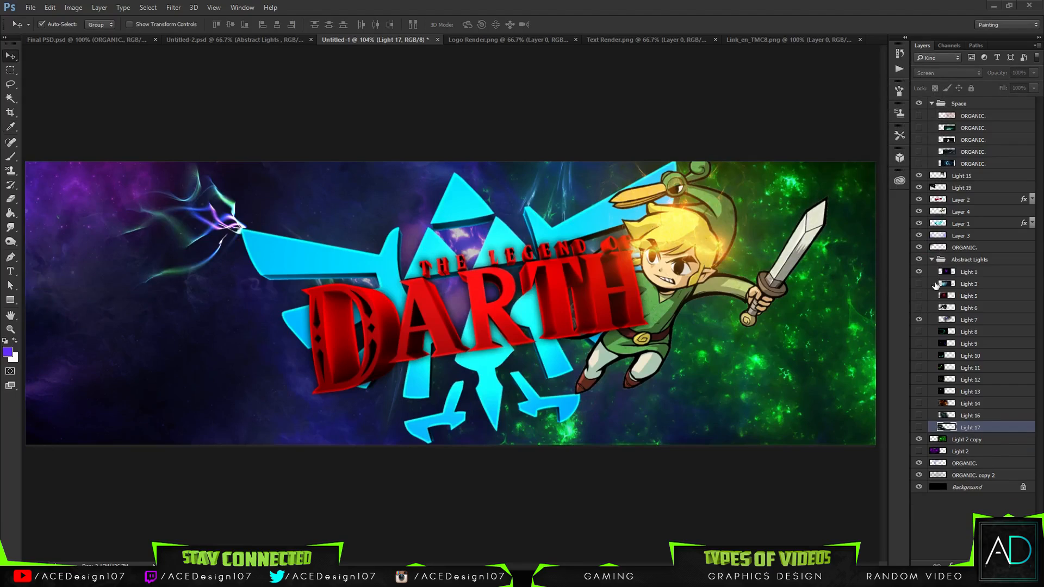
{"action": "left_click", "coordinate": [919, 188]}
{"action": "left_click", "coordinate": [918, 188]}
{"action": "left_click", "coordinate": [919, 188]}
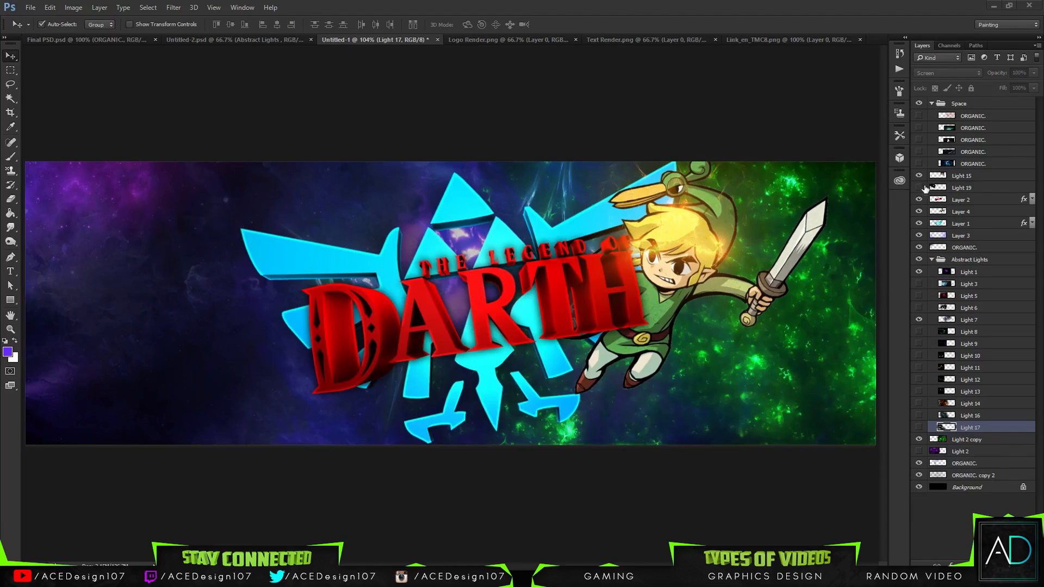
{"action": "left_click", "coordinate": [978, 188]}
{"action": "key", "text": "Delete"}
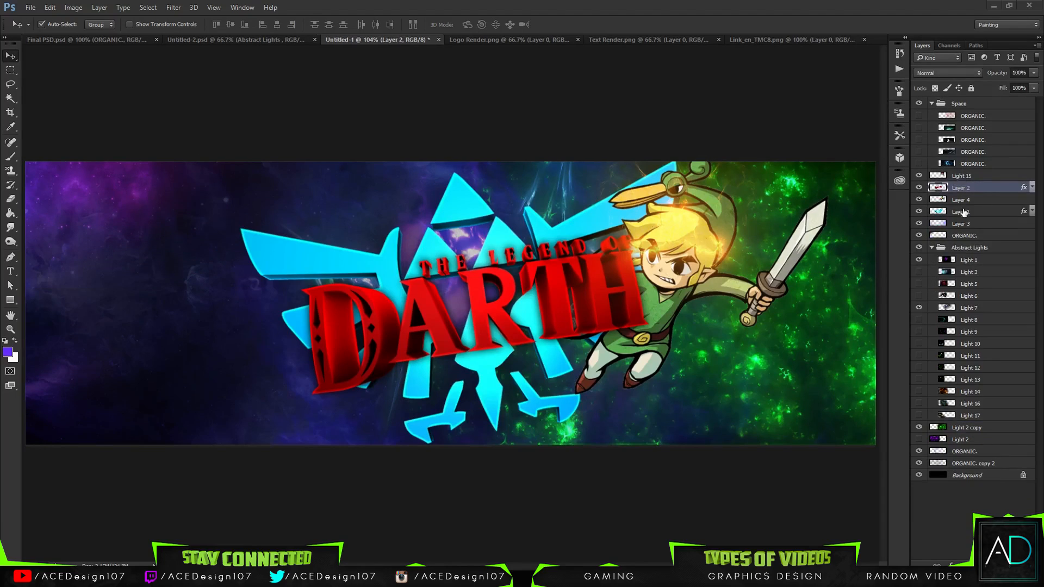
{"action": "left_click", "coordinate": [975, 309]}
{"action": "key", "text": "Delete"}
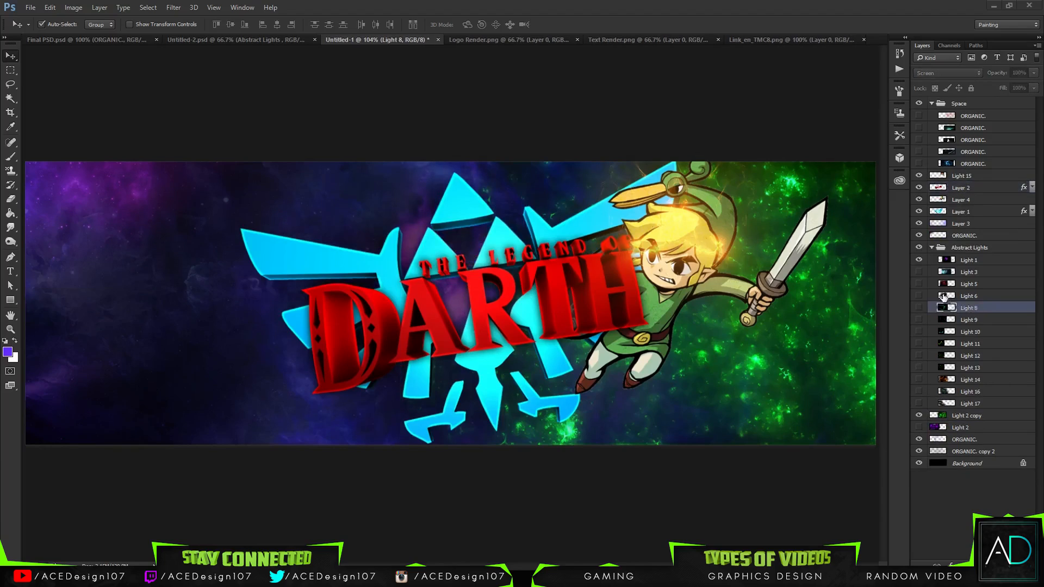
Step: Shift the hue of Light 2 copy to orange-red with Hue/Saturation
{"action": "left_click", "coordinate": [969, 417]}
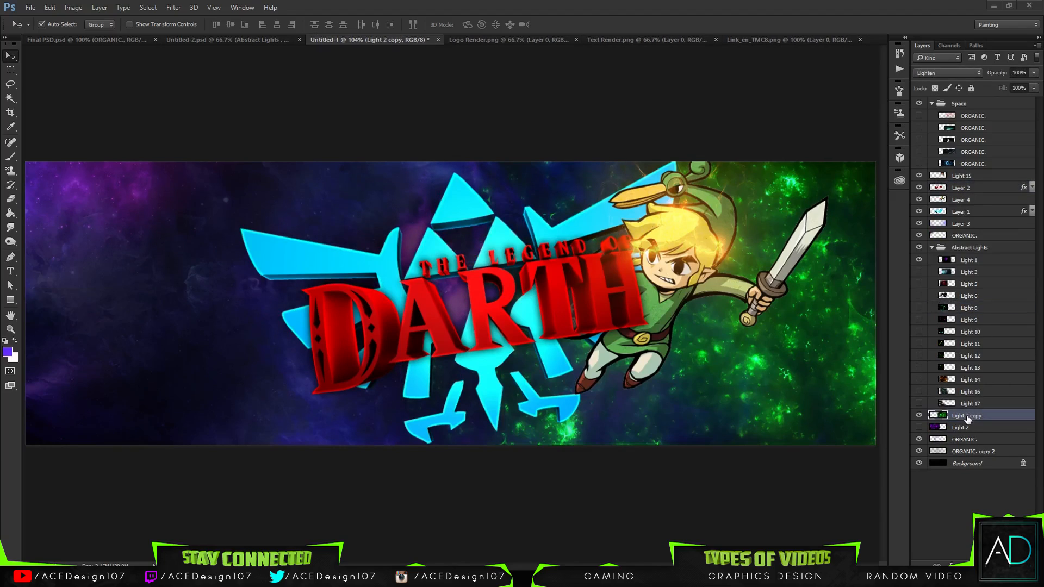
{"action": "key", "text": "super"}
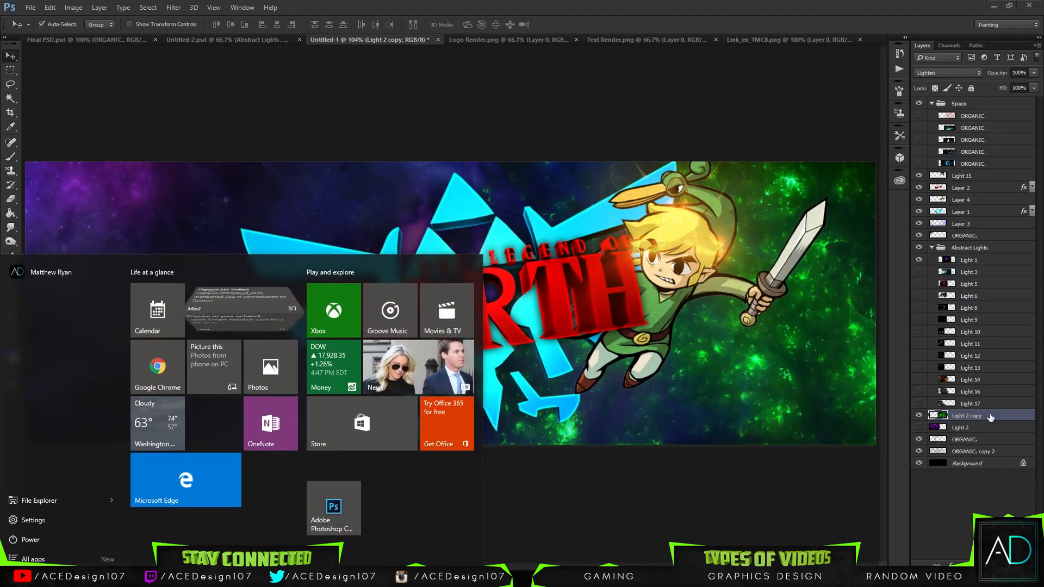
{"action": "key", "text": "super"}
{"action": "key", "text": "ctrl+u"}
{"action": "left_click_drag", "start_coordinate": [799, 166], "coordinate": [767, 169]}
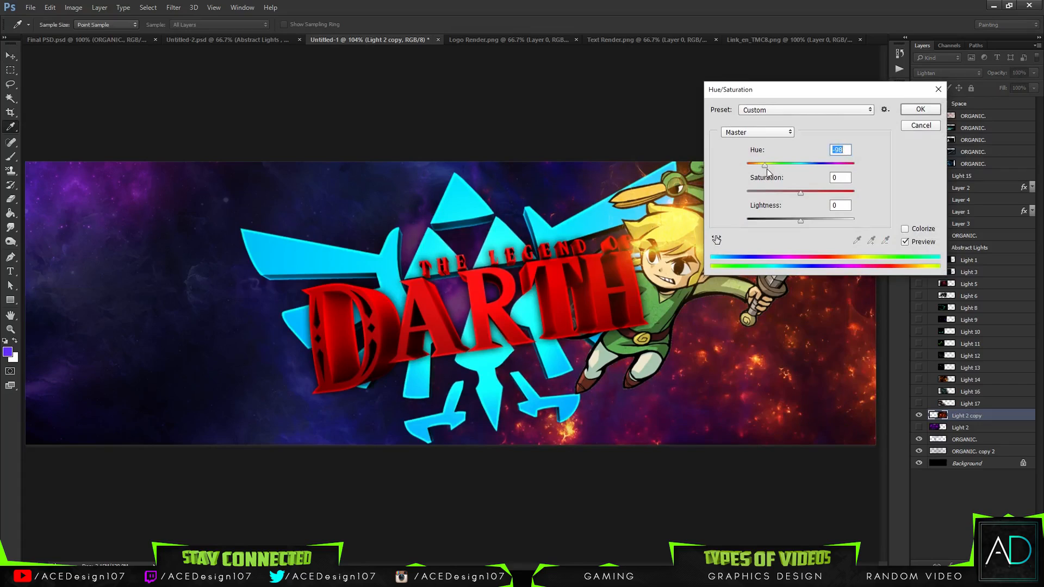
{"action": "left_click", "coordinate": [906, 111]}
{"action": "key", "text": "v"}
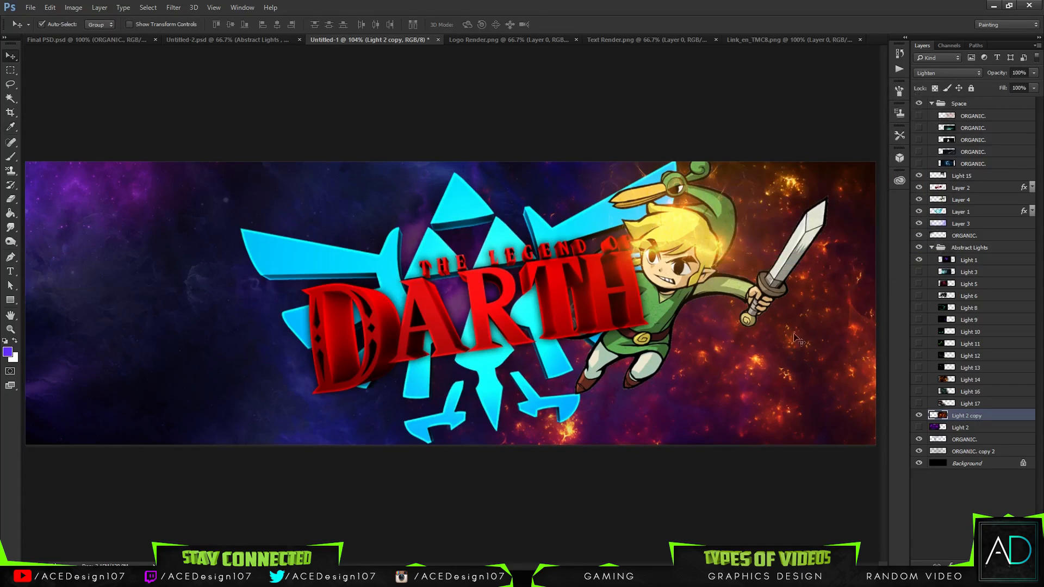
Step: Scale Light 15 to about 79% and position its glow on the character's hair below the hat
{"action": "left_click", "coordinate": [965, 176]}
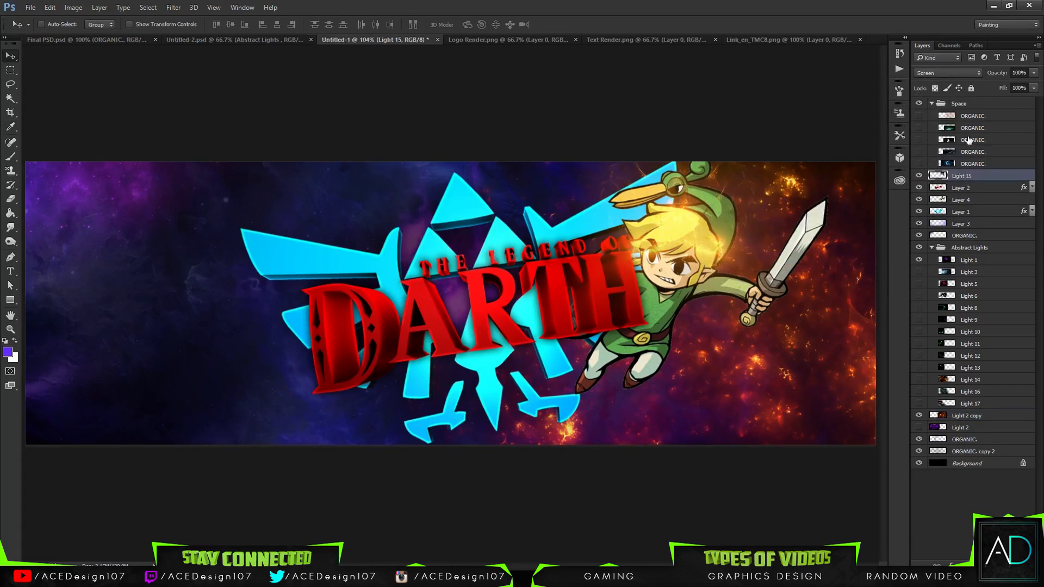
{"action": "key", "text": "ctrl+t"}
{"action": "left_click_drag", "start_coordinate": [728, 198], "coordinate": [729, 186]}
{"action": "left_click_drag", "start_coordinate": [797, 354], "coordinate": [717, 251]}
{"action": "left_click_drag", "start_coordinate": [683, 153], "coordinate": [721, 216]}
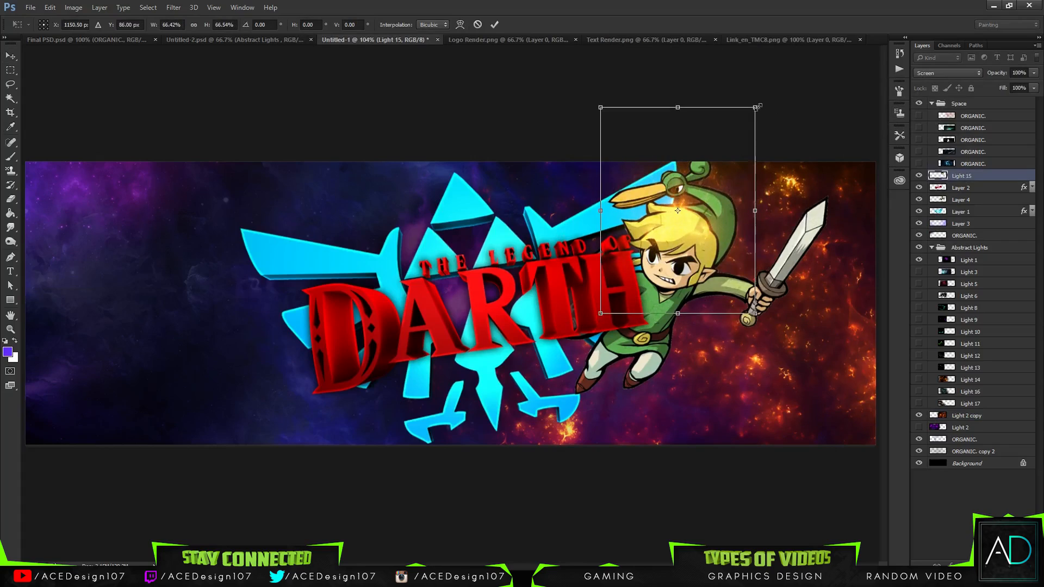
{"action": "left_click_drag", "start_coordinate": [756, 108], "coordinate": [784, 70]}
{"action": "left_click_drag", "start_coordinate": [708, 201], "coordinate": [693, 223]}
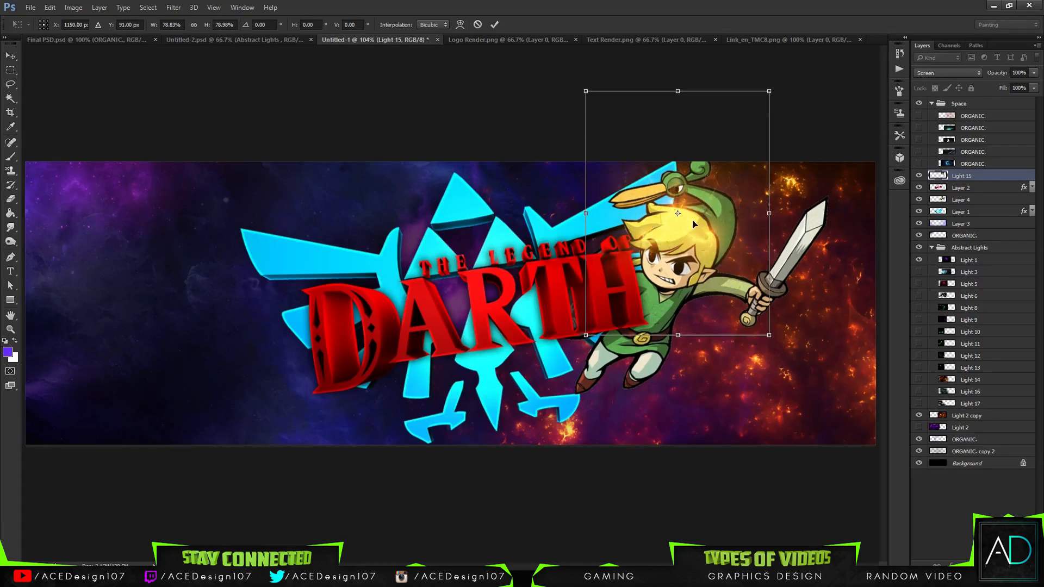
{"action": "key", "text": "Return"}
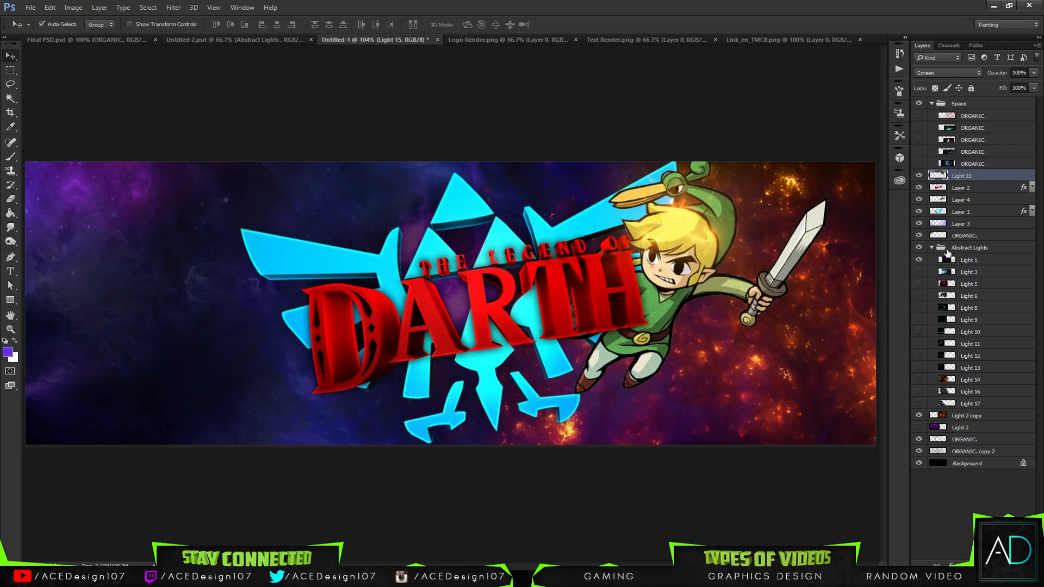
Step: Recolour Light 2 copy to blue with a Hue/Saturation hue of -180
{"action": "left_click", "coordinate": [968, 416]}
{"action": "key", "text": "ctrl+u"}
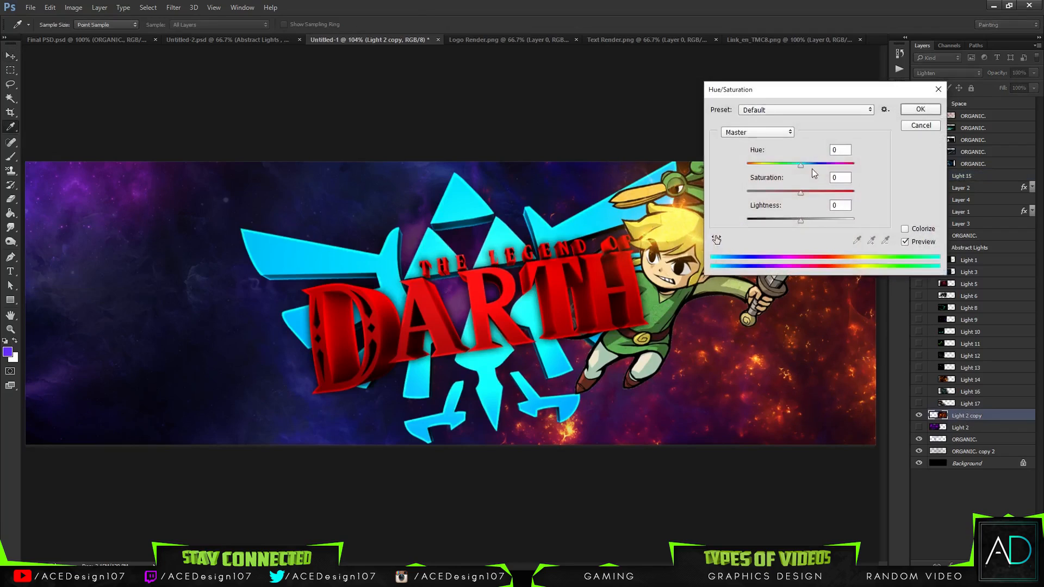
{"action": "mouse_move", "coordinate": [812, 168]}
{"action": "left_mouse_down"}
{"action": "mouse_move", "coordinate": [848, 170]}
{"action": "mouse_move", "coordinate": [715, 162]}
{"action": "mouse_move", "coordinate": [855, 165]}
{"action": "mouse_move", "coordinate": [814, 164]}
{"action": "left_mouse_up"}
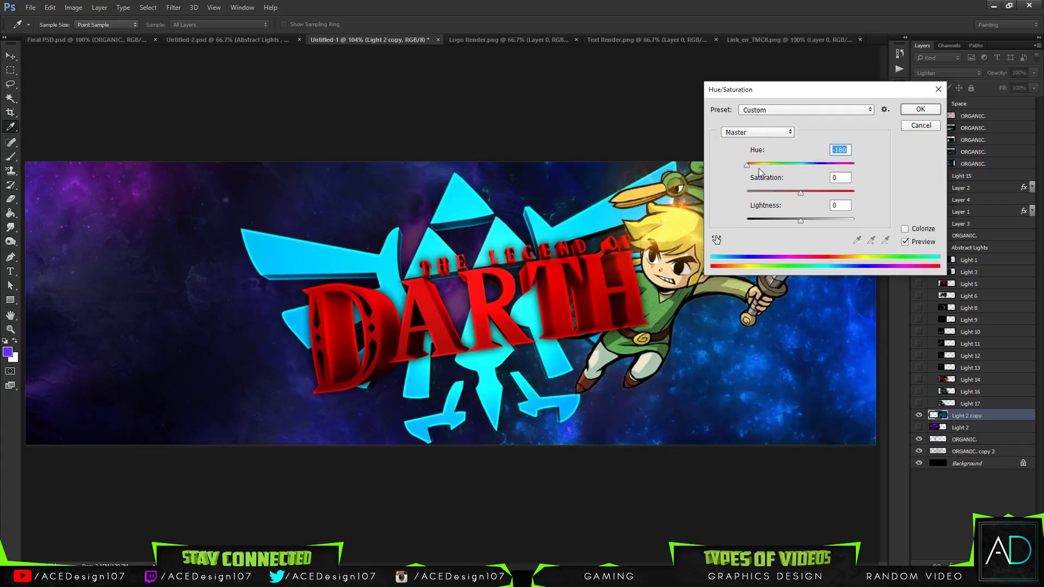
{"action": "left_click", "coordinate": [921, 109]}
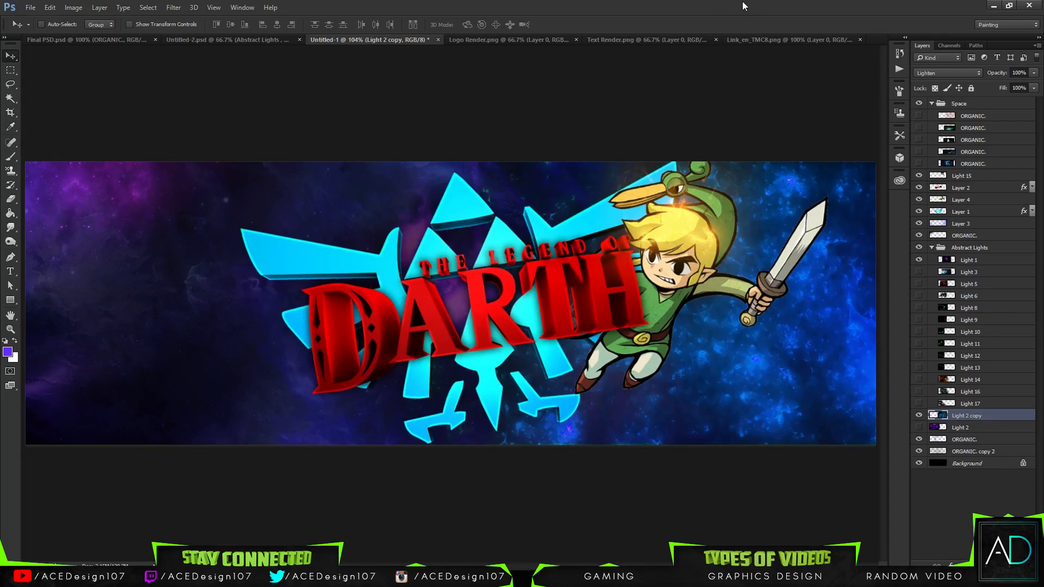
Step: Lower the opacity of Light 2 copy to 76% while viewing the whole banner at 50%
{"action": "key", "text": "ctrl+minus"}
{"action": "key", "text": "ctrl+minus"}
{"action": "key", "text": "ctrl+minus"}
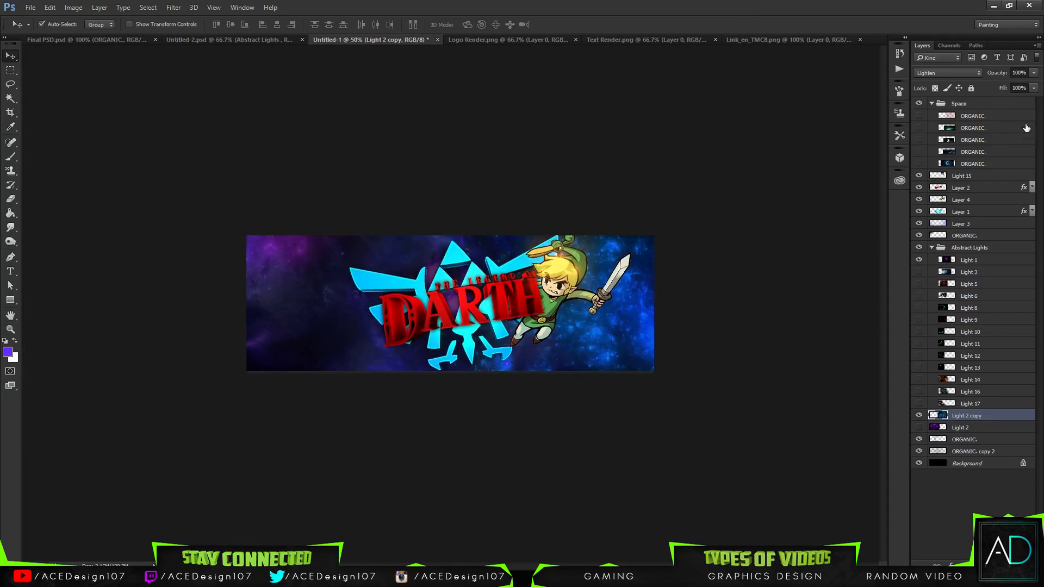
{"action": "left_click", "coordinate": [1034, 72]}
{"action": "mouse_move", "coordinate": [1035, 86]}
{"action": "left_mouse_down"}
{"action": "mouse_move", "coordinate": [1004, 84]}
{"action": "mouse_move", "coordinate": [1022, 84]}
{"action": "left_mouse_up"}
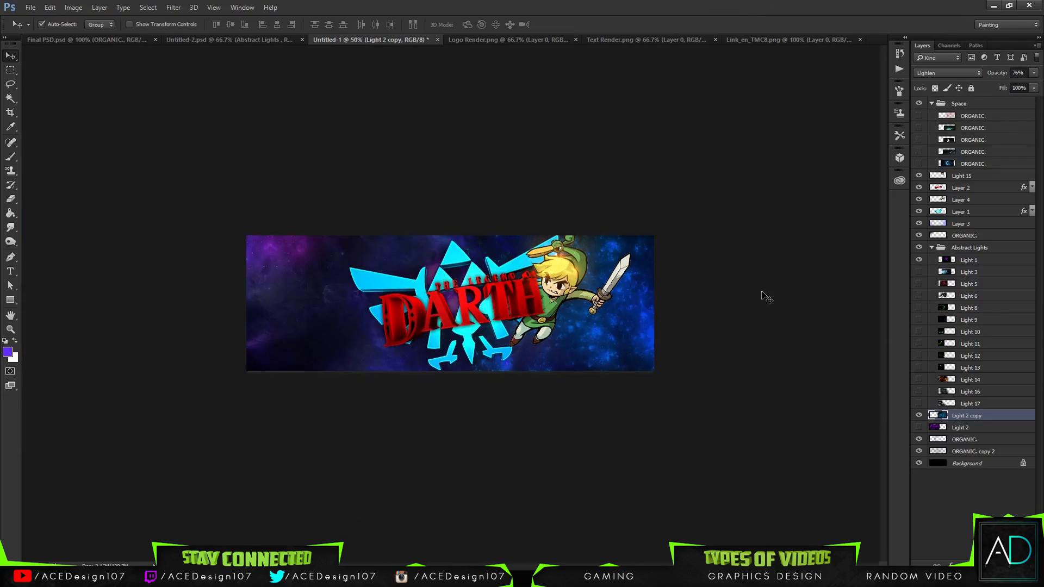
Step: Shift the hue of Light 2 copy to magenta-purple with Hue/Saturation
{"action": "key", "text": "ctrl+u"}
{"action": "left_click_drag", "start_coordinate": [809, 165], "coordinate": [840, 163]}
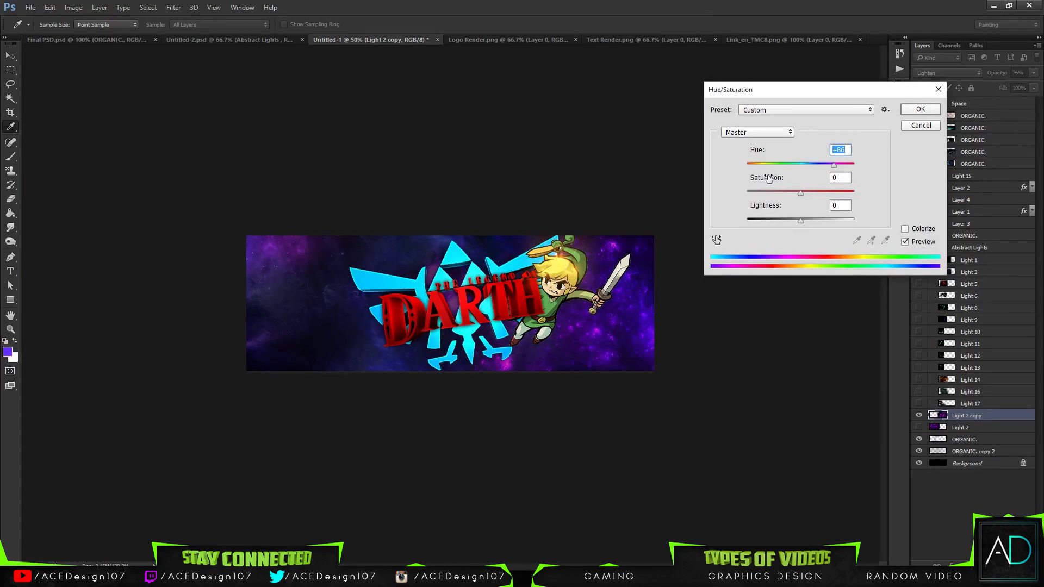
{"action": "left_click_drag", "start_coordinate": [757, 163], "coordinate": [840, 163]}
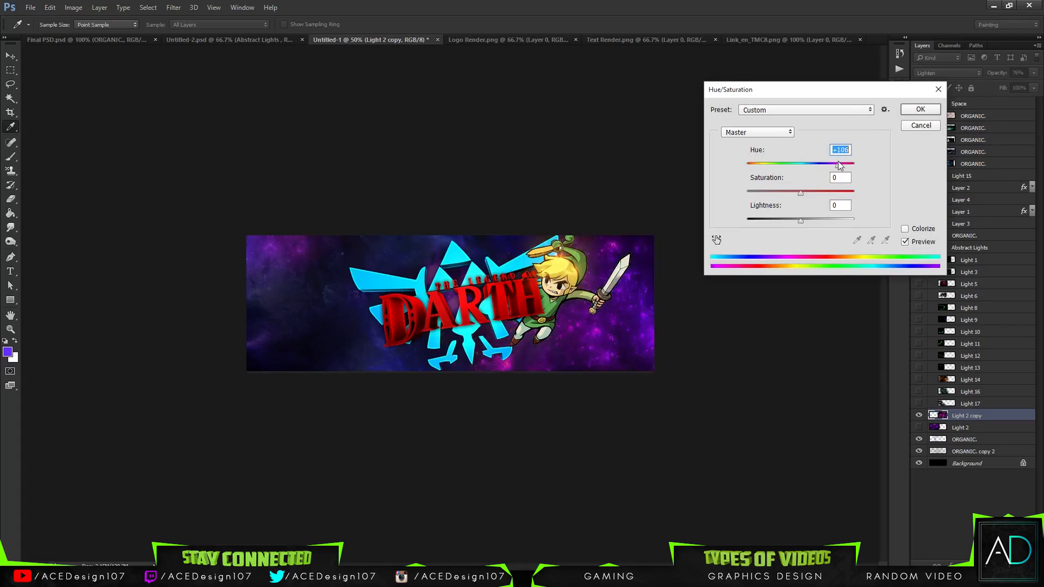
{"action": "left_click", "coordinate": [916, 109]}
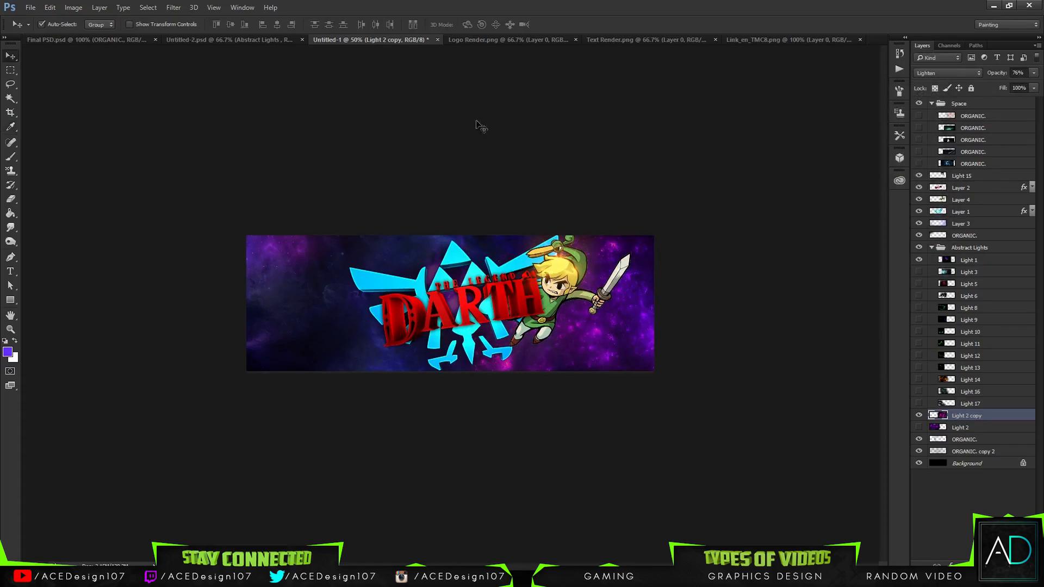
Step: Place the Untitled-1 document beside Final PSD.psd, compare the two banners, and return to Untitled-1
{"action": "left_click", "coordinate": [99, 38]}
{"action": "left_click_drag", "start_coordinate": [380, 35], "coordinate": [128, 40]}
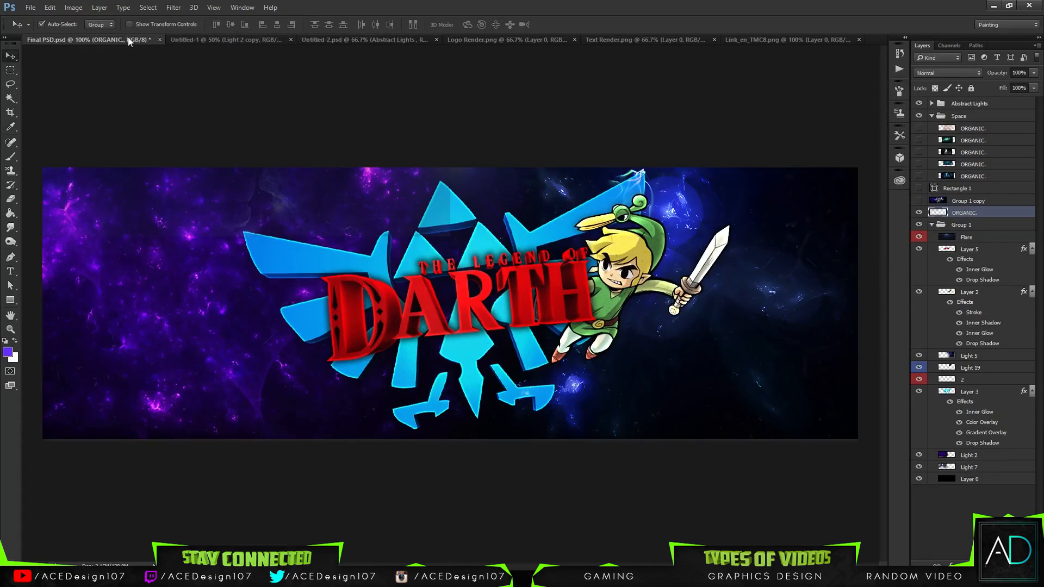
{"action": "left_click", "coordinate": [243, 40]}
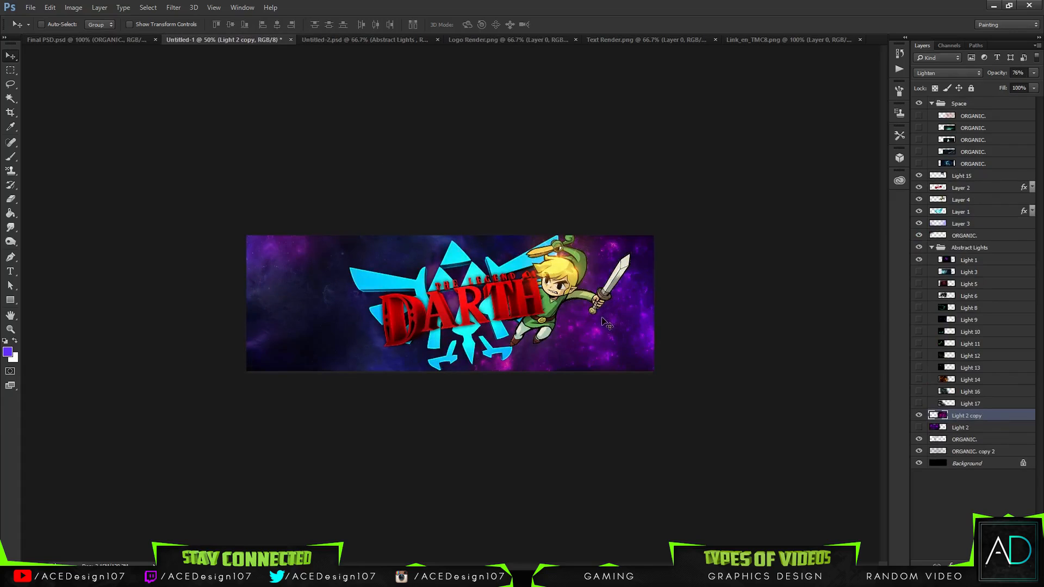
Step: Shift Light 2 copy slightly toward the banner's right edge and recolour it green with a Hue/Saturation hue of about -178
{"action": "key", "text": "ctrl+t"}
{"action": "left_click_drag", "start_coordinate": [609, 333], "coordinate": [636, 335]}
{"action": "key", "text": "Return"}
{"action": "key", "text": "ctrl+u"}
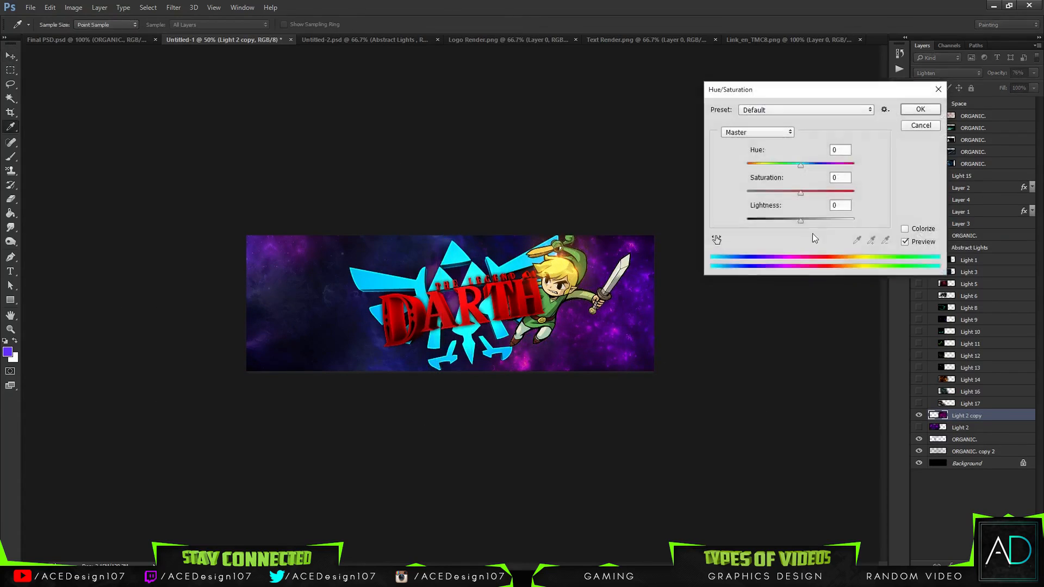
{"action": "left_click", "coordinate": [839, 164]}
{"action": "left_click_drag", "start_coordinate": [844, 165], "coordinate": [770, 165]}
{"action": "left_click_drag", "start_coordinate": [769, 165], "coordinate": [746, 163]}
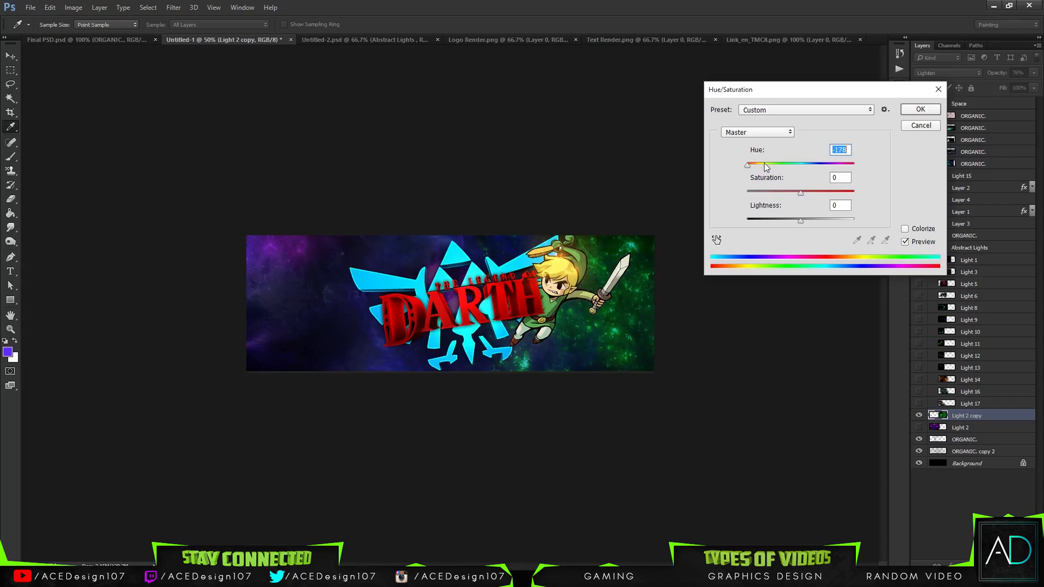
{"action": "left_click", "coordinate": [919, 110]}
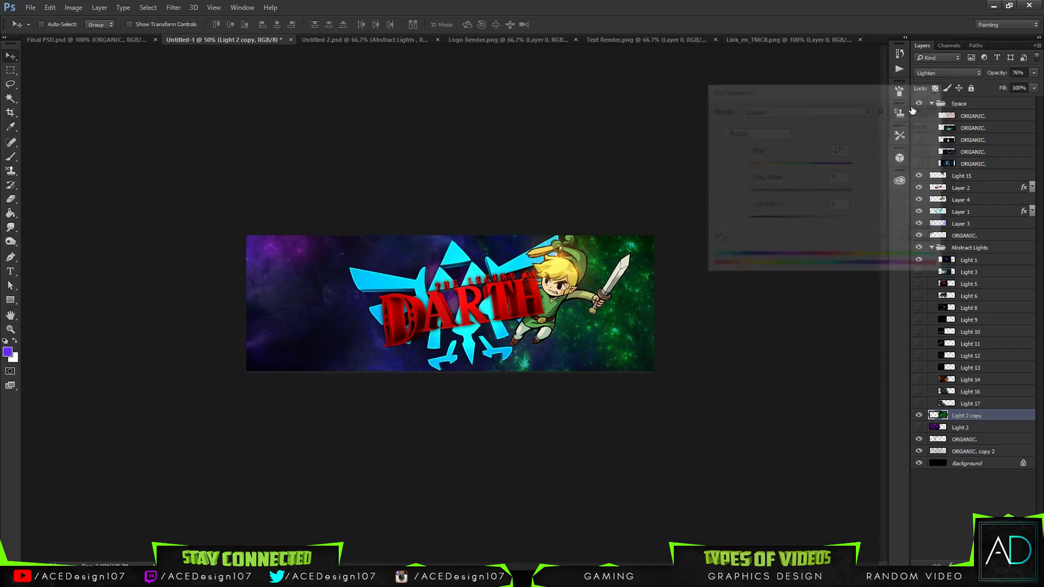
Step: Duplicate the green Light 2 copy layer and place the duplicate over the lower-left part of the banner
{"action": "key", "text": "ctrl+j"}
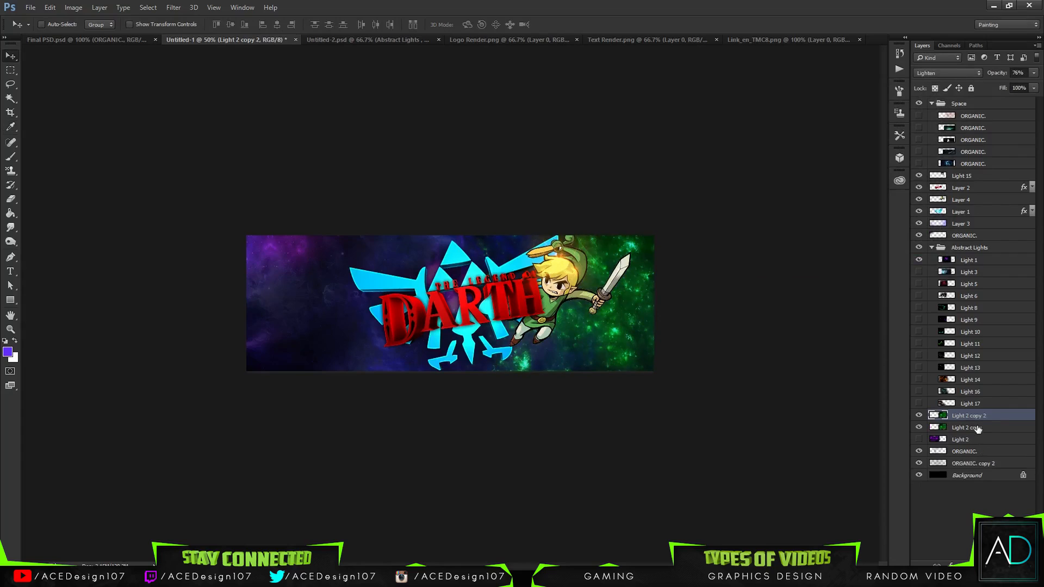
{"action": "key", "text": "ctrl+t"}
{"action": "left_click_drag", "start_coordinate": [594, 333], "coordinate": [281, 398]}
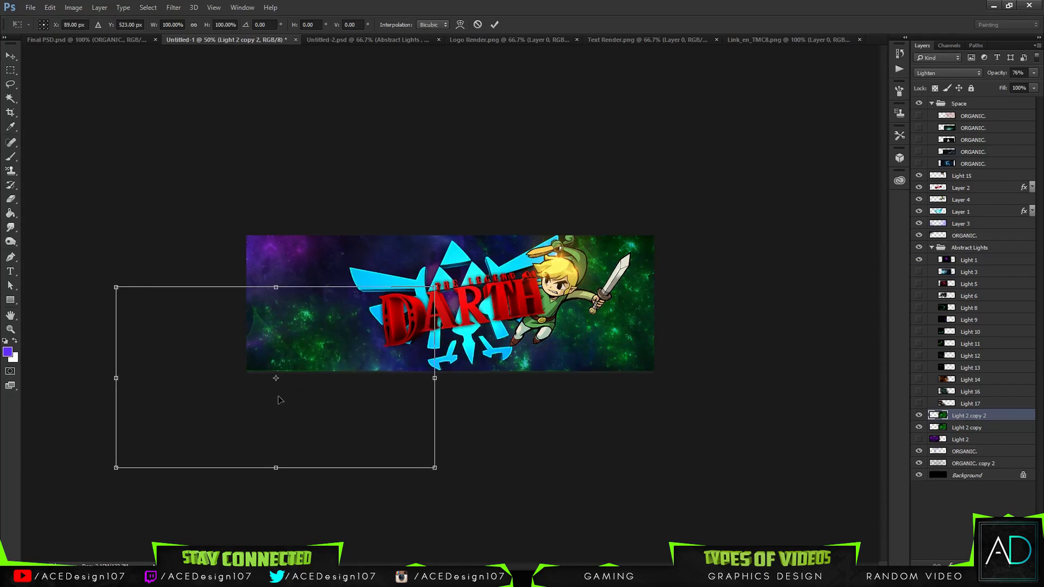
{"action": "key", "text": "Return"}
Step: Recolour the Light 2 copy 2 layer to purple with a Hue/Saturation hue of about +143
{"action": "key", "text": "ctrl+u"}
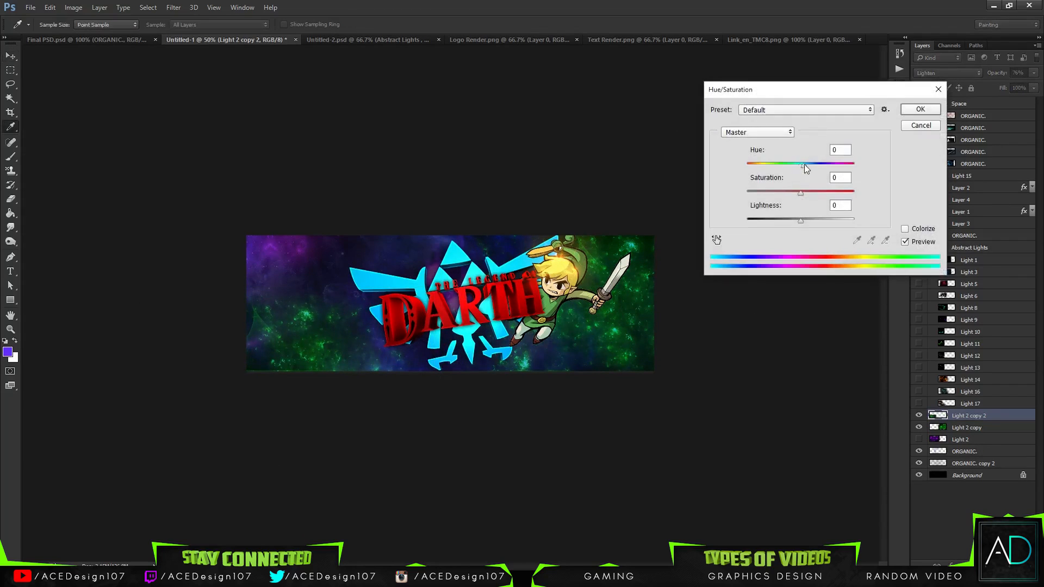
{"action": "left_click_drag", "start_coordinate": [804, 164], "coordinate": [849, 168]}
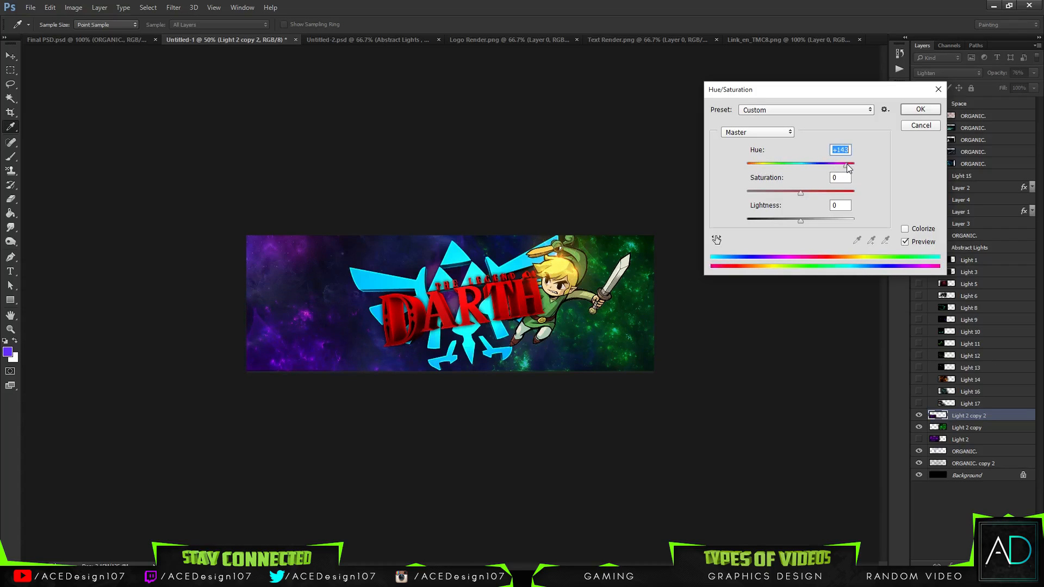
{"action": "left_click", "coordinate": [919, 110]}
Step: Erase parts of Light 2 copy 2 beside the DARTH text and along the banner's left edge with a soft eraser
{"action": "key", "text": "e"}
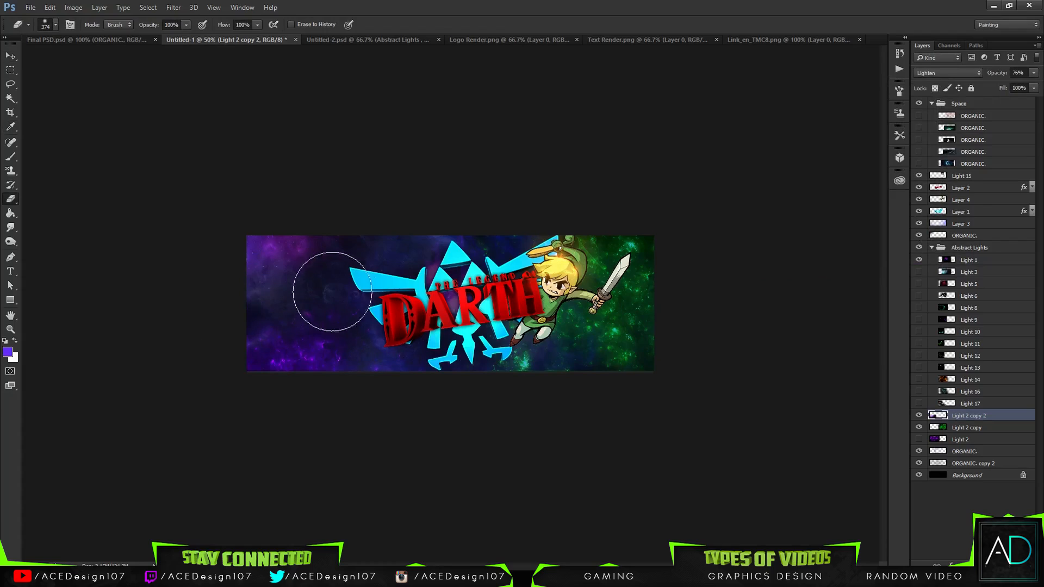
{"action": "mouse_move", "coordinate": [403, 305]}
{"action": "left_mouse_down"}
{"action": "mouse_move", "coordinate": [374, 326]}
{"action": "mouse_move", "coordinate": [468, 320]}
{"action": "mouse_move", "coordinate": [390, 327]}
{"action": "left_mouse_up"}
{"action": "left_click_drag", "start_coordinate": [230, 292], "coordinate": [254, 335]}
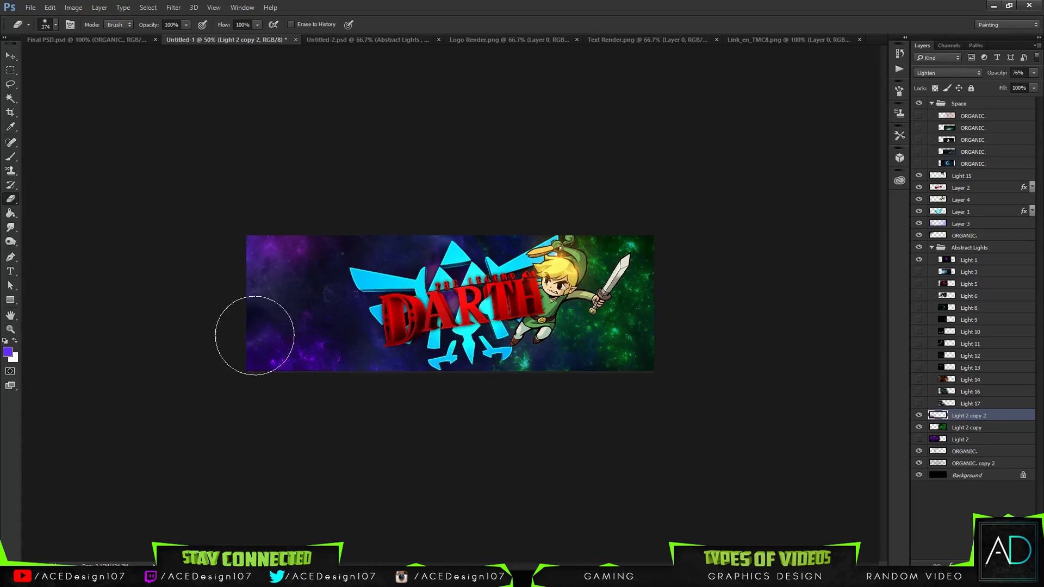
Step: Reposition Light 2 copy 2 in the banner's lower-left area and lower its opacity to about 57%
{"action": "key", "text": "v"}
{"action": "left_click", "coordinate": [292, 339]}
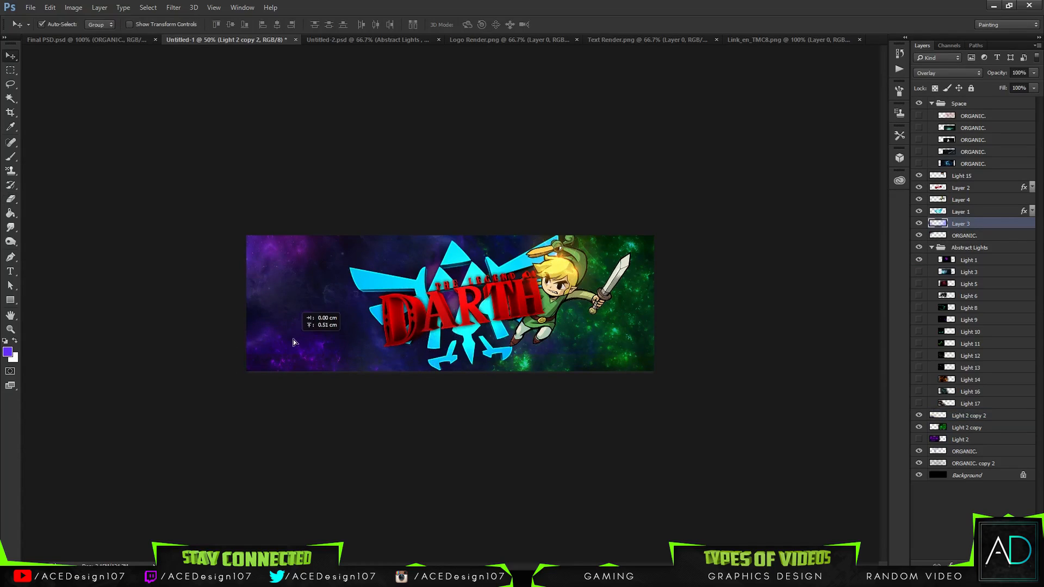
{"action": "left_click", "coordinate": [968, 440]}
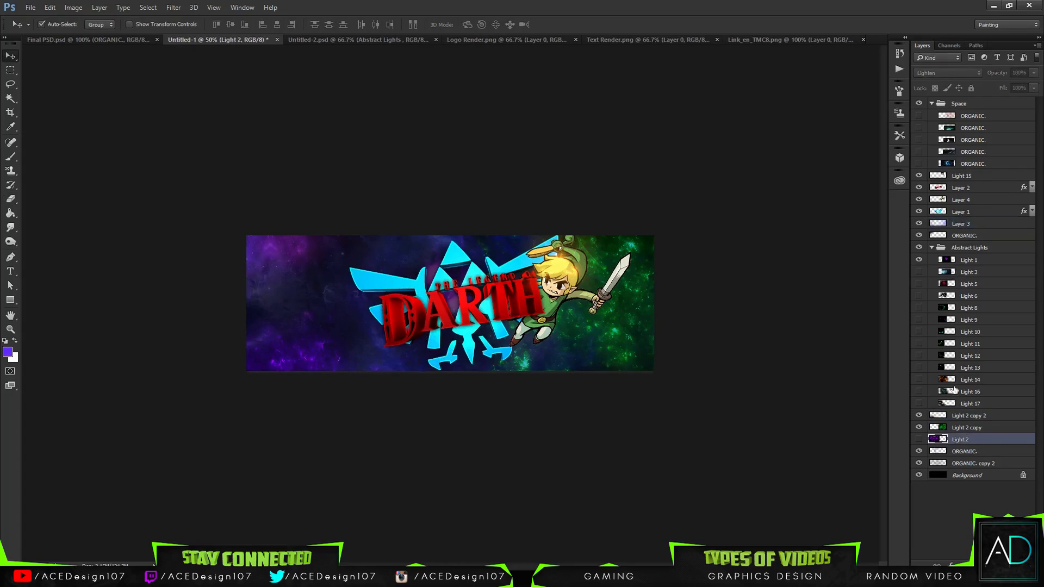
{"action": "left_click", "coordinate": [968, 427]}
{"action": "left_click", "coordinate": [968, 416]}
{"action": "key", "text": "ctrl+t"}
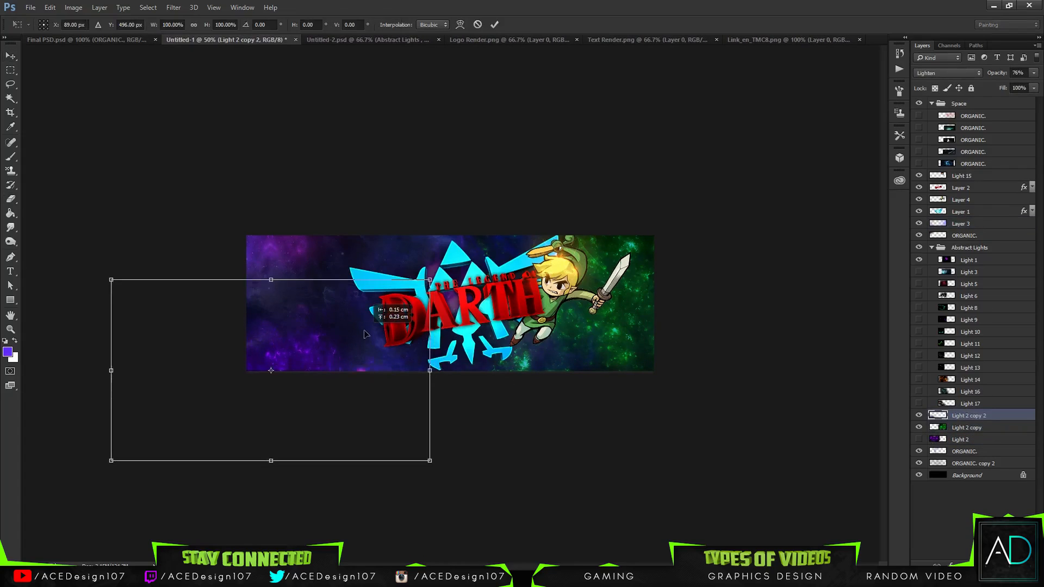
{"action": "mouse_move", "coordinate": [364, 333]}
{"action": "left_mouse_down"}
{"action": "mouse_move", "coordinate": [371, 314]}
{"action": "mouse_move", "coordinate": [342, 330]}
{"action": "mouse_move", "coordinate": [369, 325]}
{"action": "left_mouse_up"}
{"action": "key", "text": "Return"}
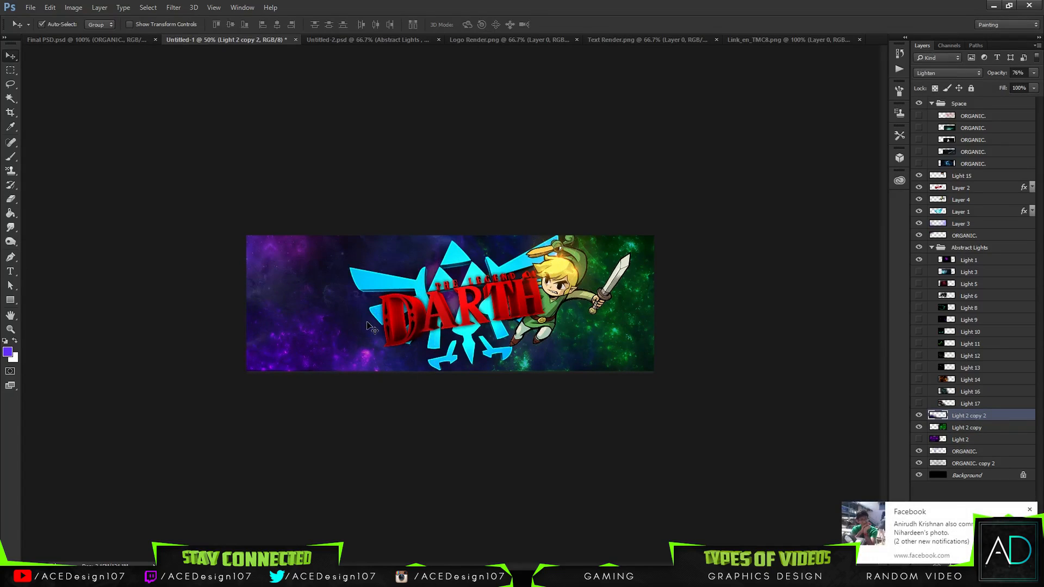
{"action": "left_click", "coordinate": [1034, 510]}
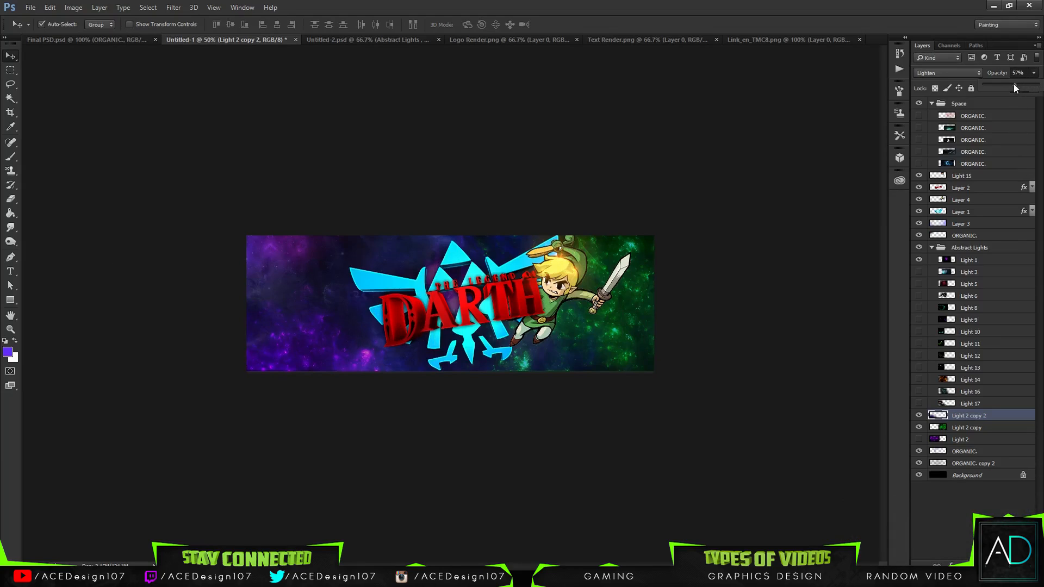
Step: Group all layers from Light 15 down to ORGANIC. copy 2 into one group above the Background
{"action": "left_click", "coordinate": [979, 429]}
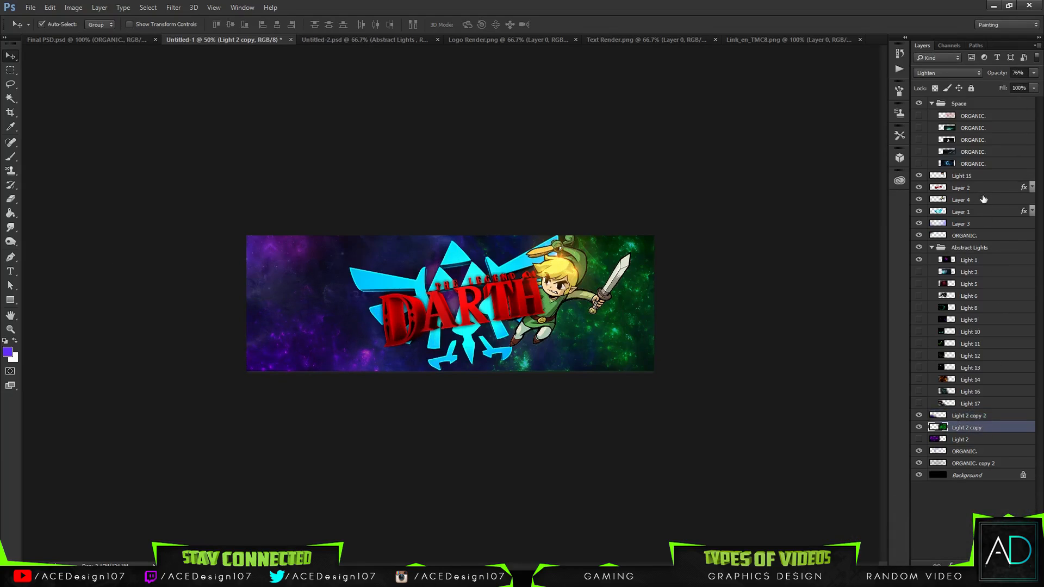
{"action": "left_click", "coordinate": [996, 462]}
{"action": "left_click", "coordinate": [961, 176], "text": "shift"}
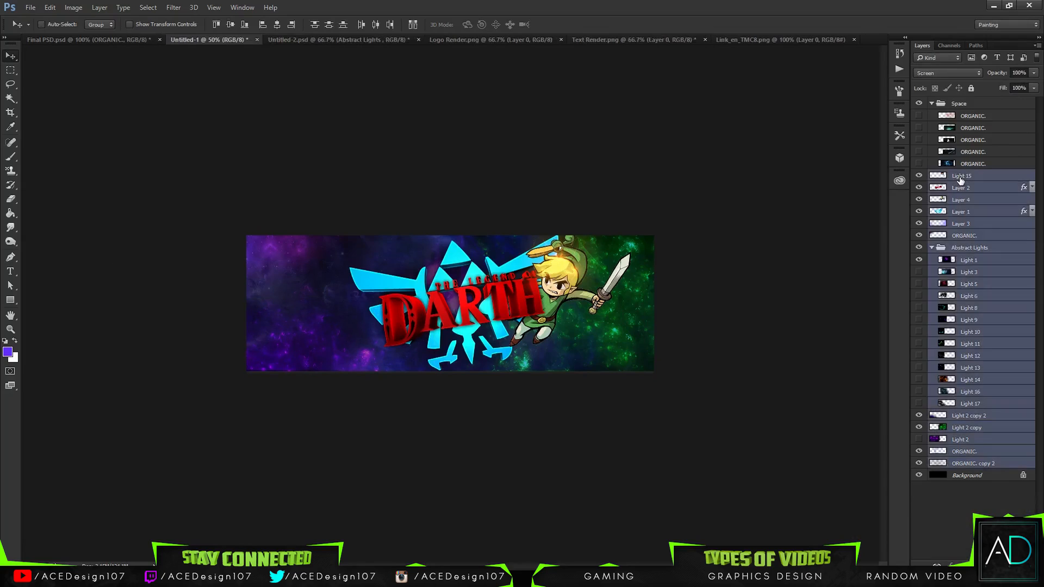
{"action": "key", "text": "ctrl+g"}
Step: Duplicate Group 1 and merge the duplicate into a single layer
{"action": "left_click", "coordinate": [173, 7]}
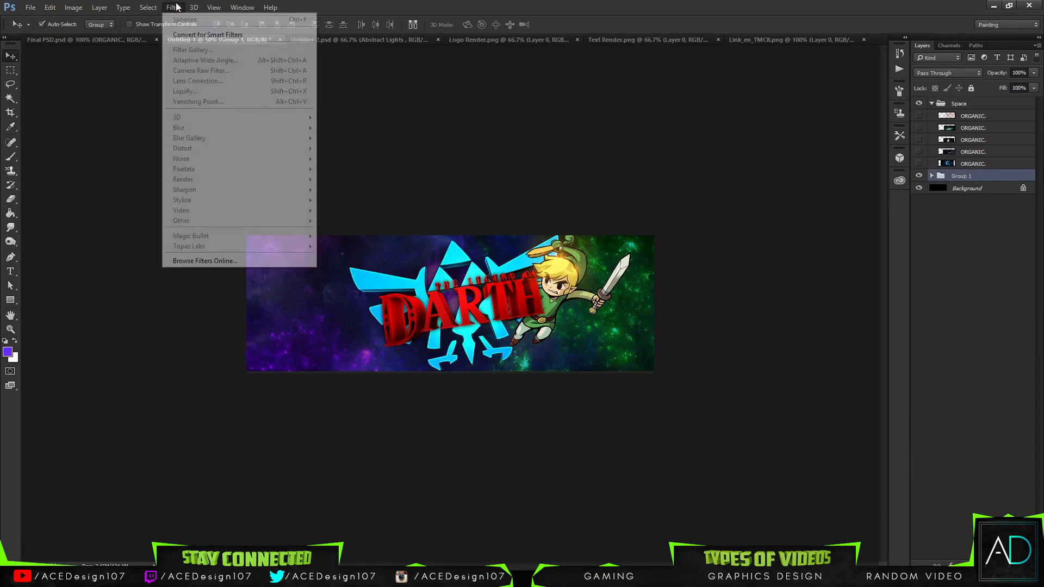
{"action": "left_click", "coordinate": [956, 163]}
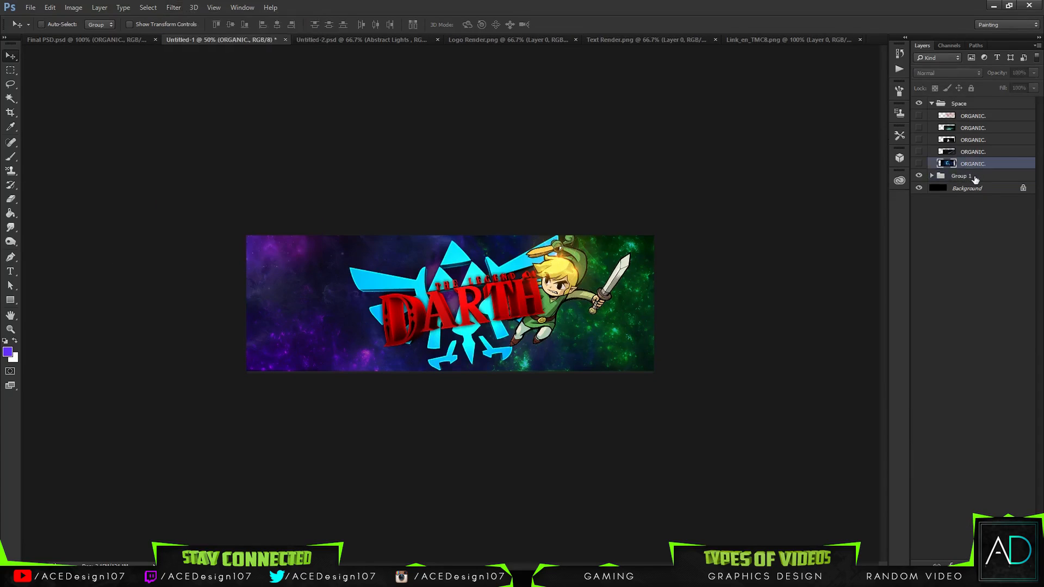
{"action": "left_click", "coordinate": [972, 176], "text": "ctrl"}
{"action": "left_click", "coordinate": [972, 176]}
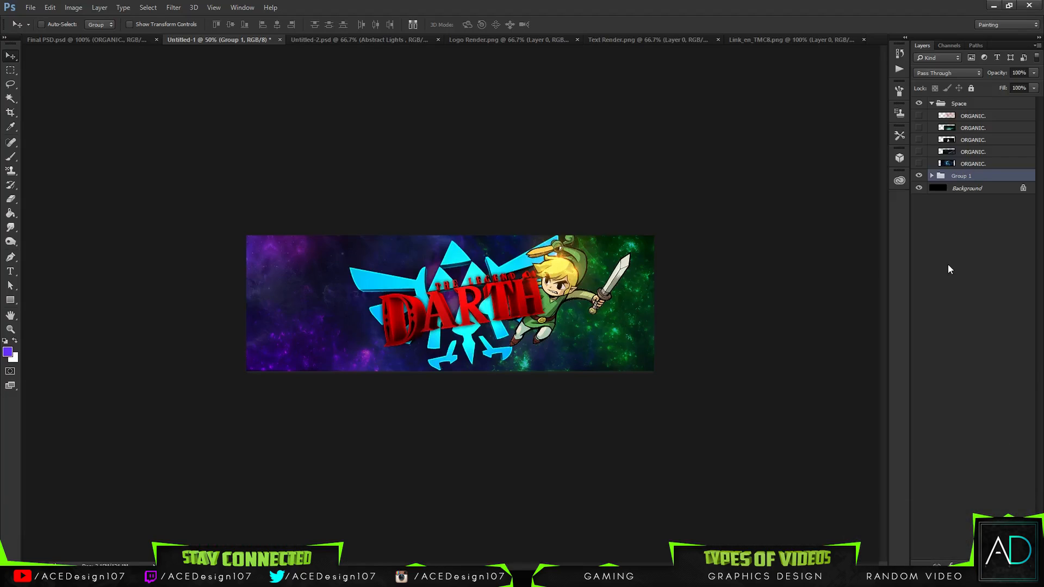
{"action": "key", "text": "ctrl+j"}
{"action": "key", "text": "ctrl+e"}
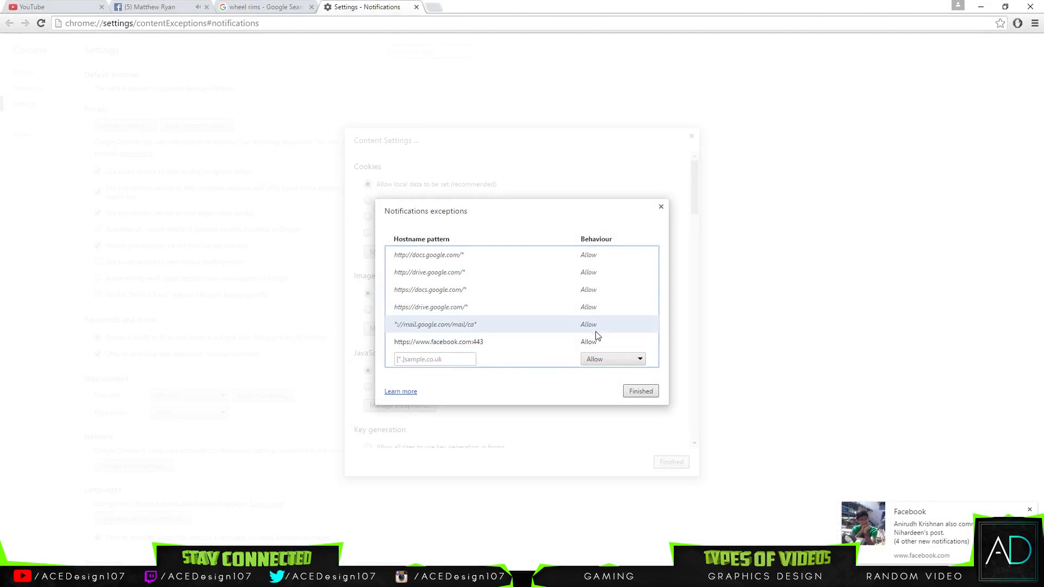
Step: Set the blank notification exception's behaviour to Block in Chrome, close the exceptions list, and switch back to Photoshop
{"action": "left_click", "coordinate": [608, 362]}
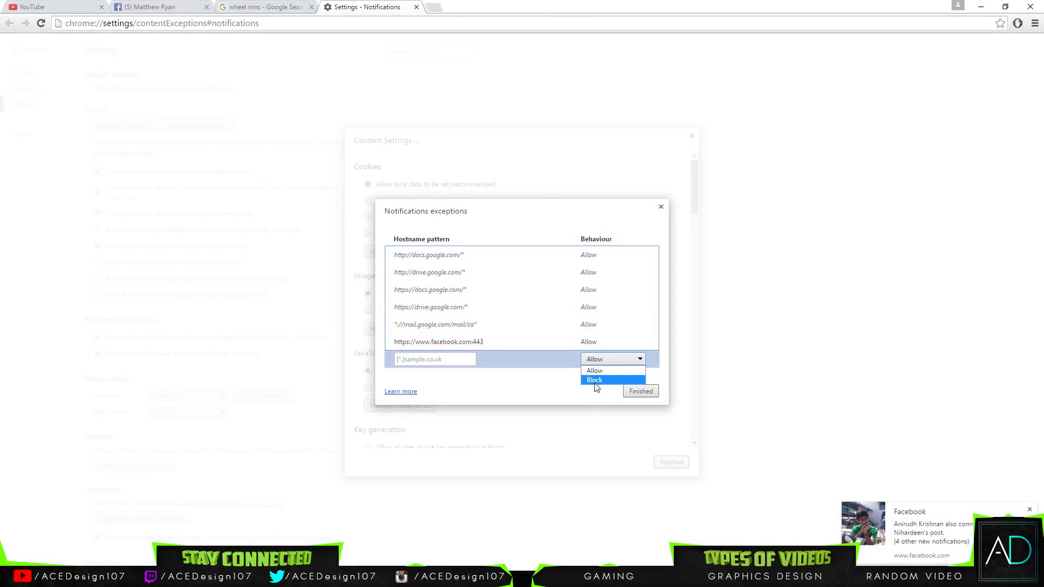
{"action": "left_click", "coordinate": [595, 383]}
{"action": "left_click", "coordinate": [640, 392]}
{"action": "key", "text": "alt+Tab"}
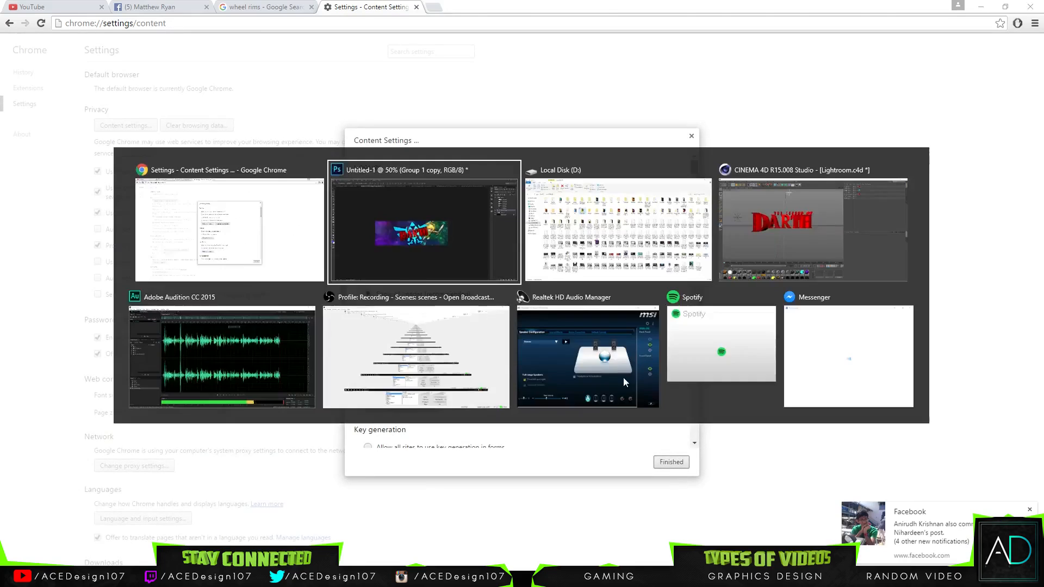
{"action": "left_click", "coordinate": [1024, 511]}
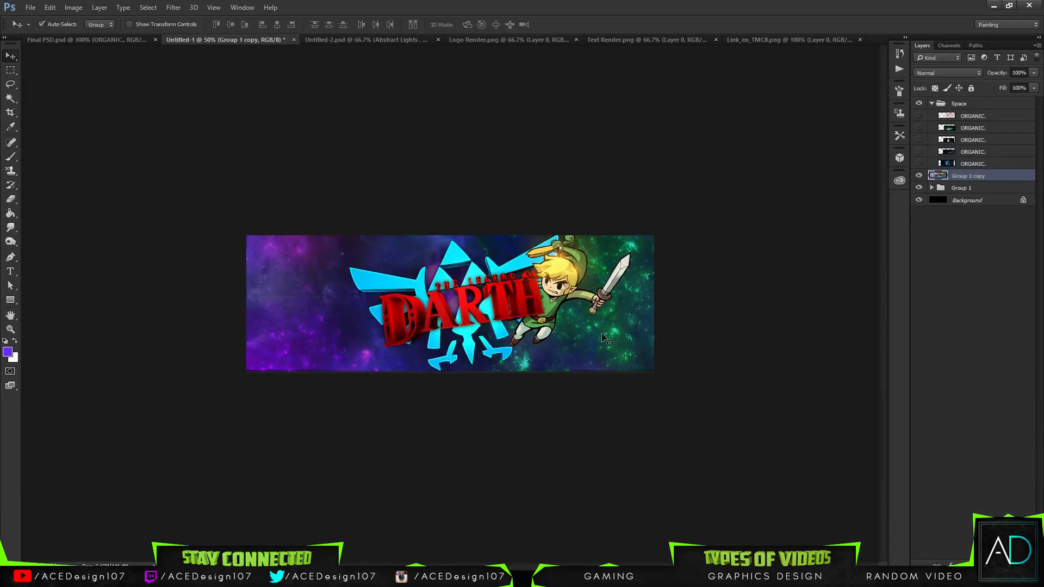
Step: Hide Group 1 to check the merged Group 1 copy, delete that copy, and show Group 1 again
{"action": "left_click", "coordinate": [919, 188]}
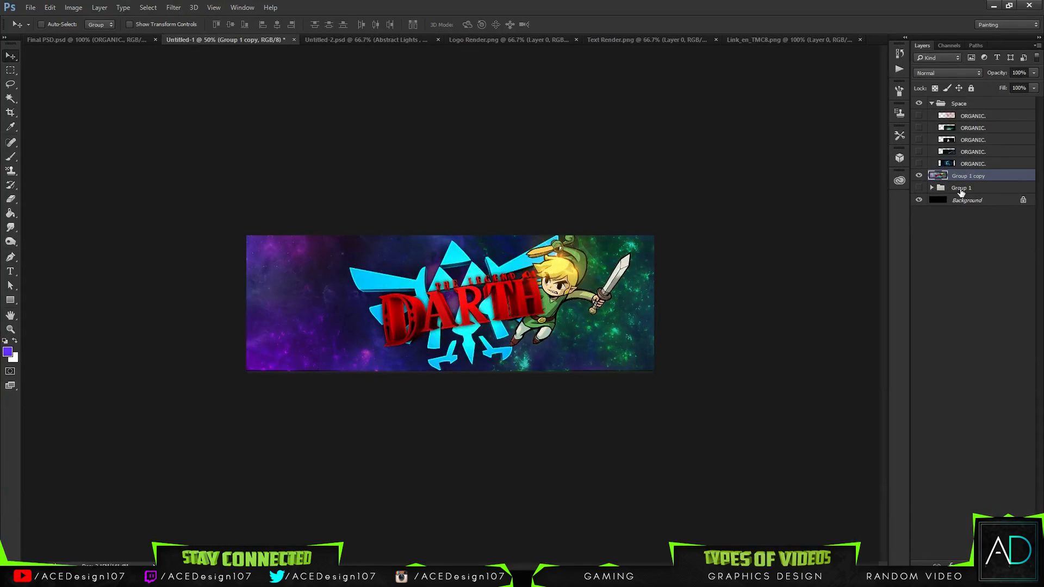
{"action": "key", "text": "Delete"}
{"action": "key", "text": "ctrl+z"}
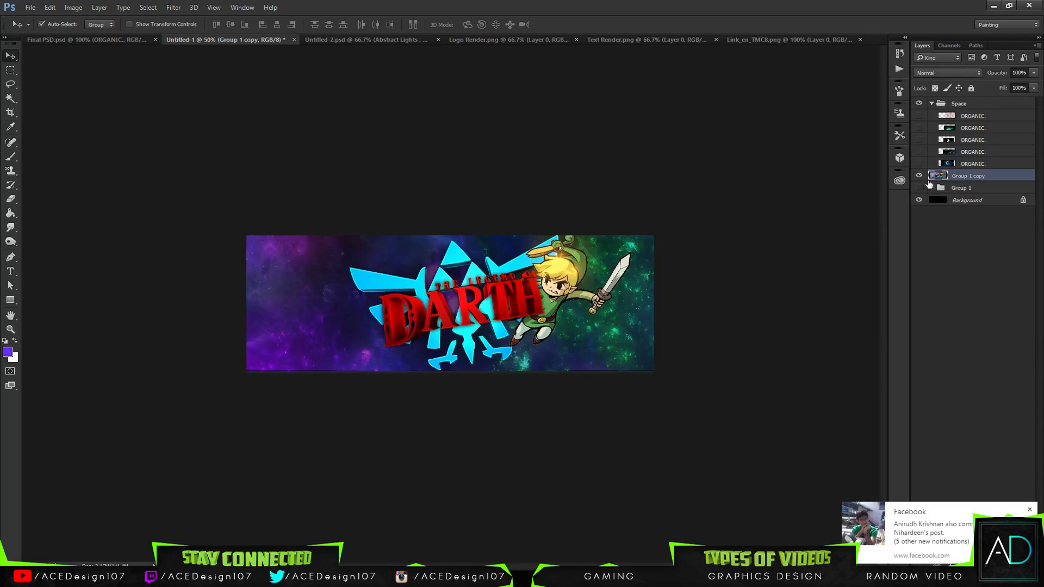
{"action": "key", "text": "Delete"}
{"action": "left_click", "coordinate": [919, 175]}
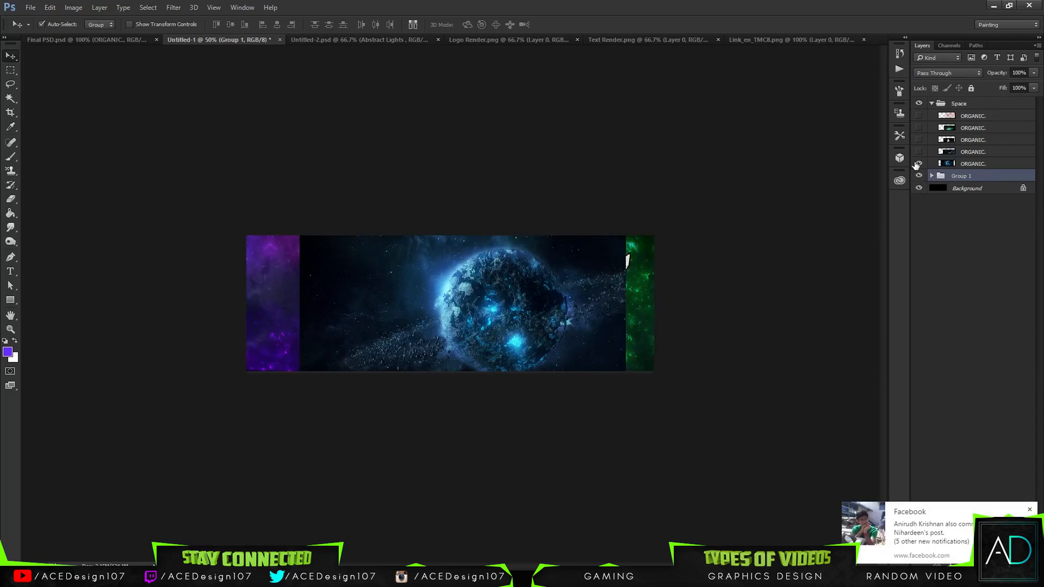
Step: Try merging Group 1 itself into a single layer, and undo the merge
{"action": "left_click", "coordinate": [174, 7]}
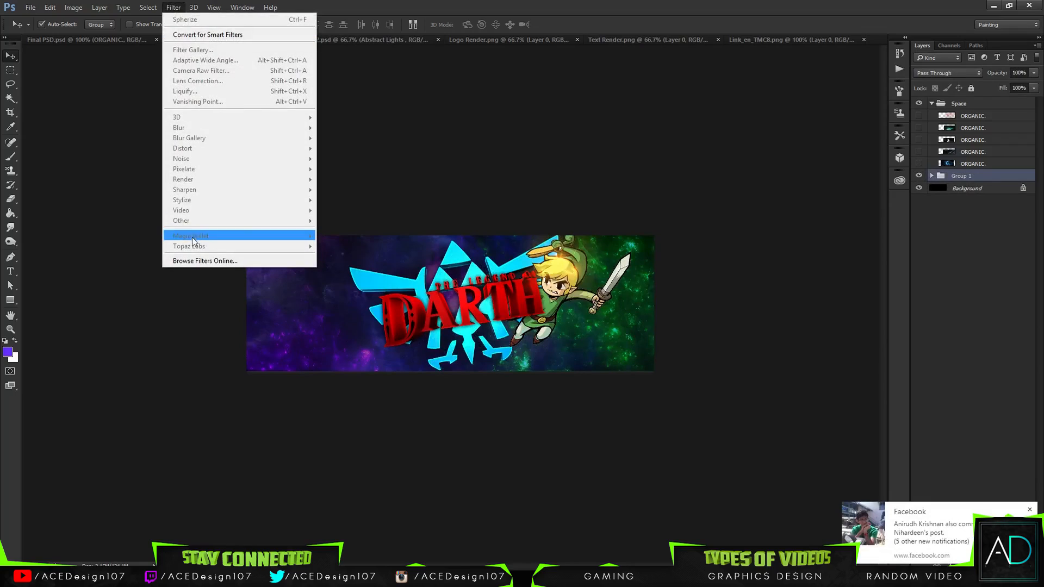
{"action": "left_click", "coordinate": [990, 187]}
{"action": "left_click", "coordinate": [988, 178], "text": "shift"}
{"action": "left_click", "coordinate": [987, 178]}
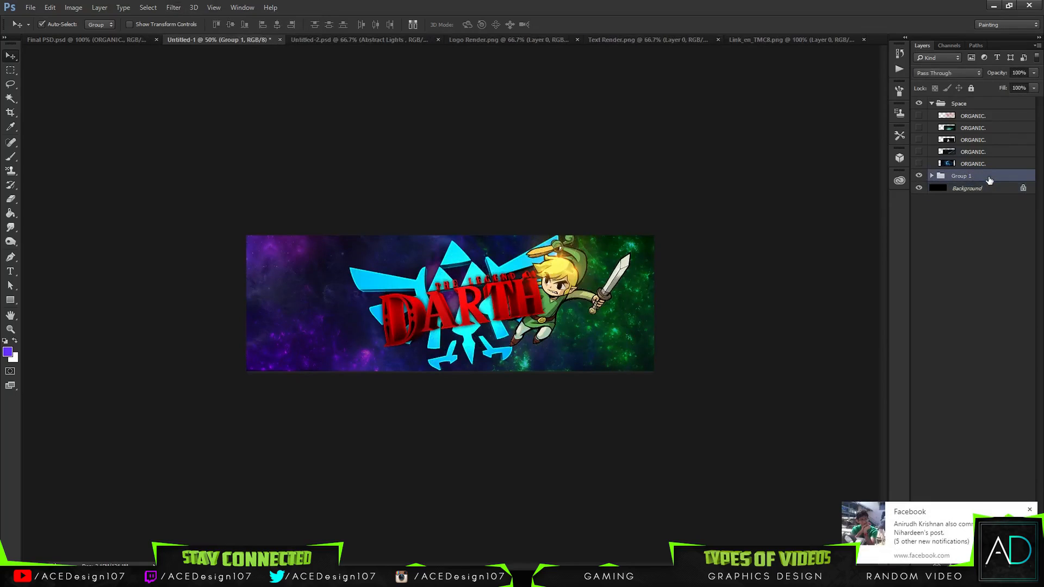
{"action": "key", "text": "ctrl+e"}
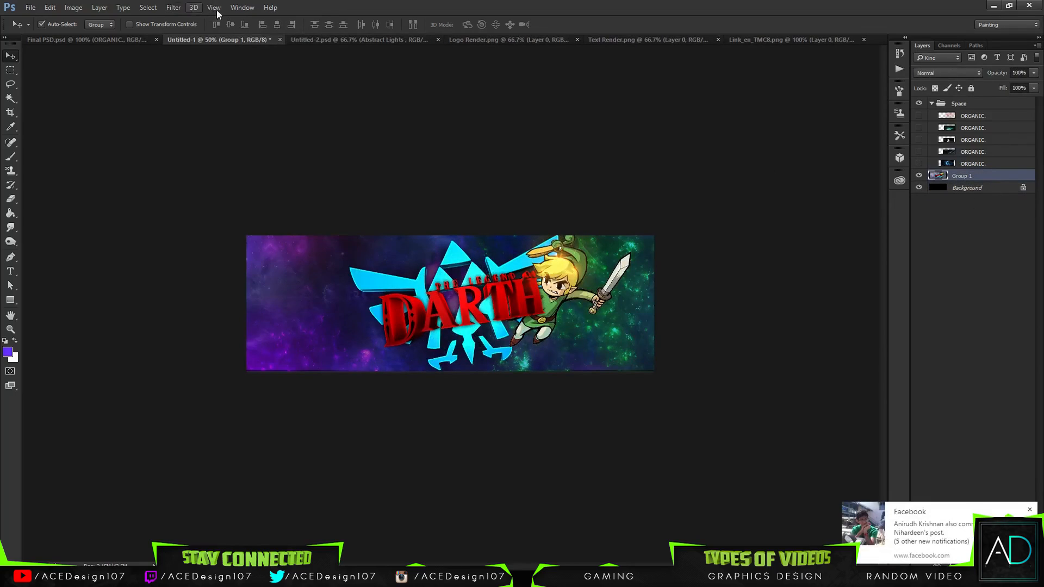
{"action": "key", "text": "ctrl+z"}
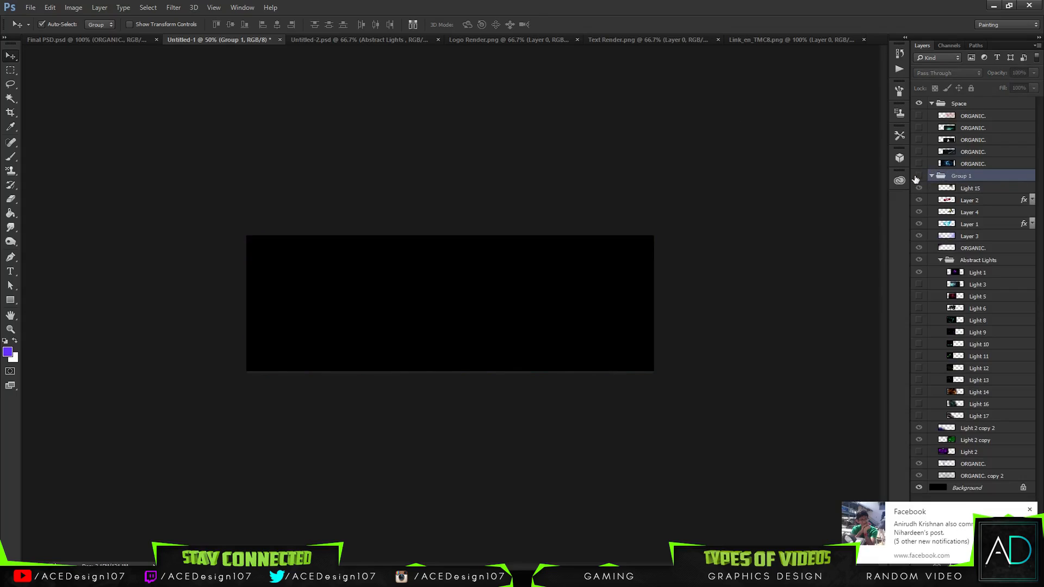
Step: Delete all hidden light layers from Light 3 to Light 17 in the Abstract Lights group, keeping Light 1
{"action": "left_click", "coordinate": [971, 275]}
{"action": "left_click", "coordinate": [972, 289]}
{"action": "key", "text": "Delete"}
{"action": "key", "text": "Delete"}
{"action": "key", "text": "Delete"}
{"action": "key", "text": "Delete"}
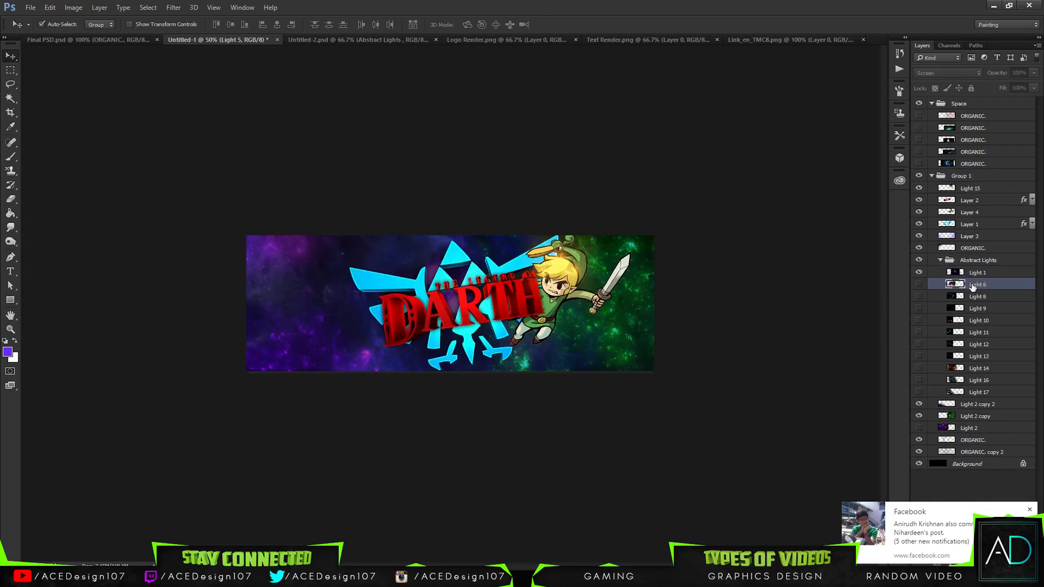
{"action": "key", "text": "Delete"}
{"action": "key", "text": "Delete"}
{"action": "key", "text": "Delete"}
{"action": "key", "text": "Delete"}
{"action": "key", "text": "Delete"}
{"action": "key", "text": "Delete"}
{"action": "key", "text": "Delete"}
{"action": "key", "text": "Delete"}
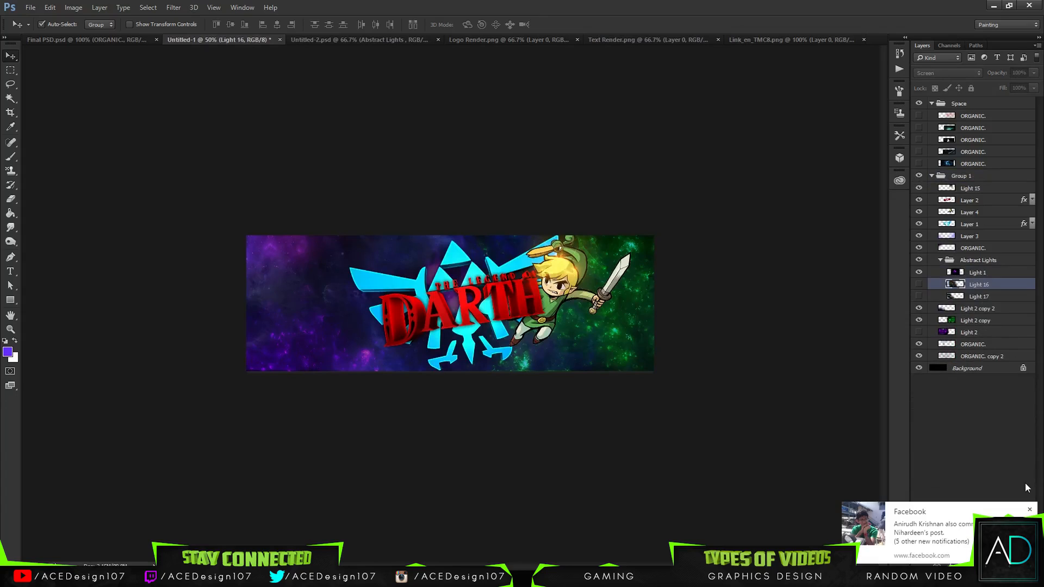
{"action": "left_click", "coordinate": [1029, 509]}
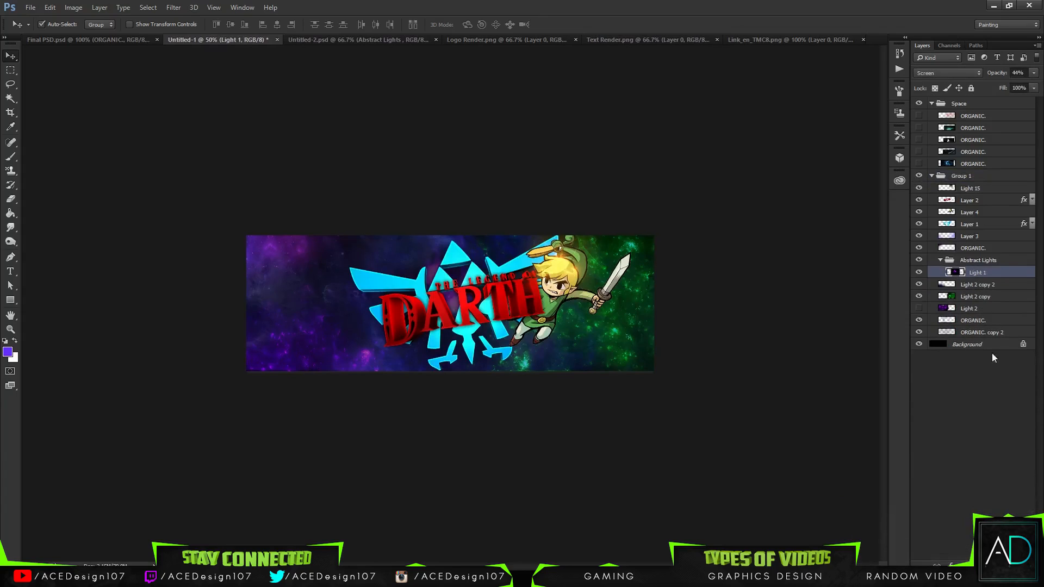
Step: Check the hidden Light 2 layer's effect, delete it, and collapse the Abstract Lights group
{"action": "left_click", "coordinate": [919, 310]}
{"action": "left_click", "coordinate": [919, 310]}
{"action": "left_click", "coordinate": [988, 311]}
{"action": "key", "text": "Delete"}
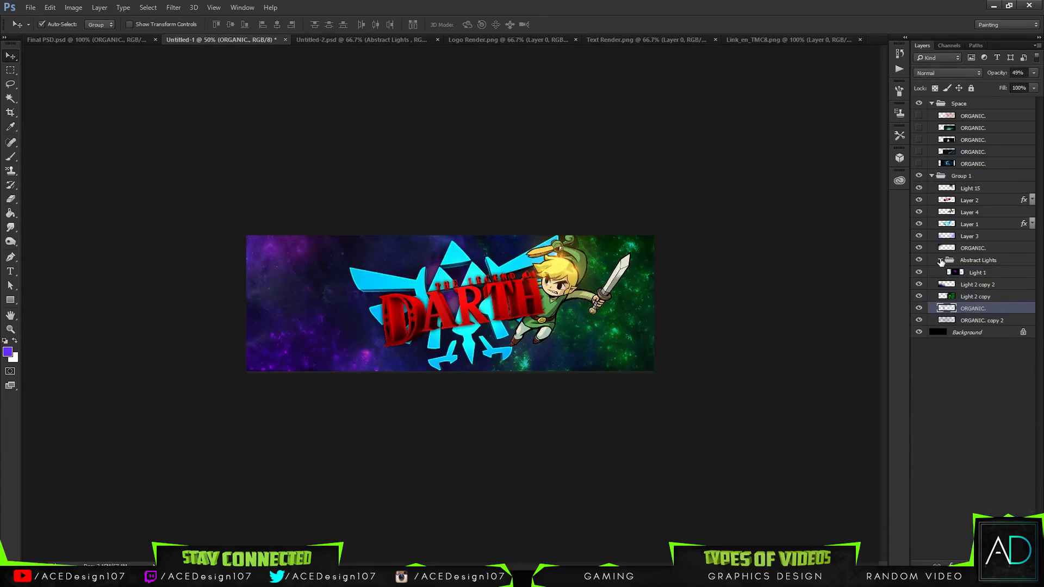
{"action": "left_click", "coordinate": [940, 260]}
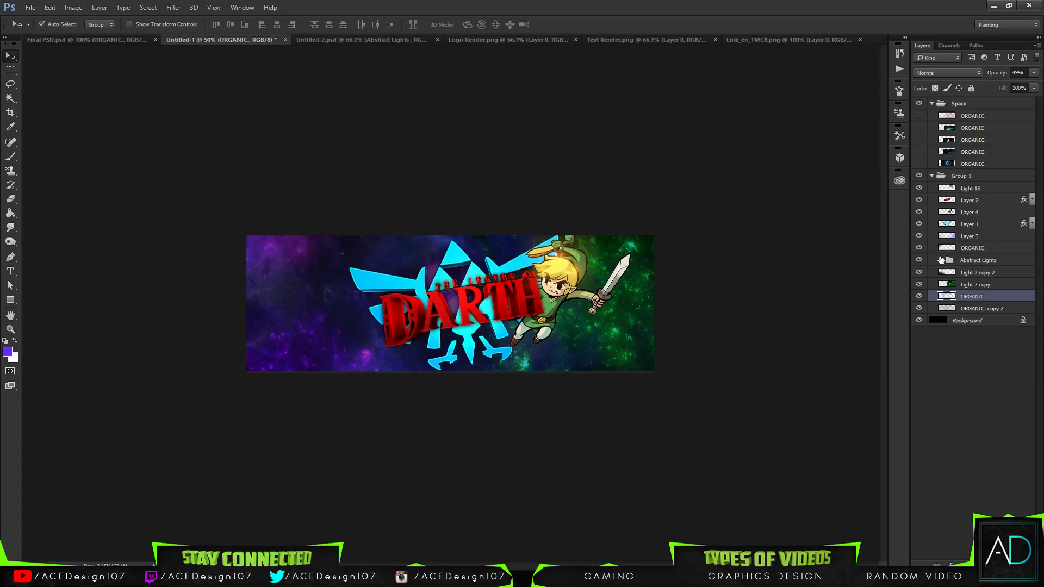
Step: Try merging all of Group 1's layers into one, first without and once with ORGANIC. copy 2, undoing each merge
{"action": "left_click", "coordinate": [981, 191], "text": "shift"}
{"action": "key", "text": "ctrl+e"}
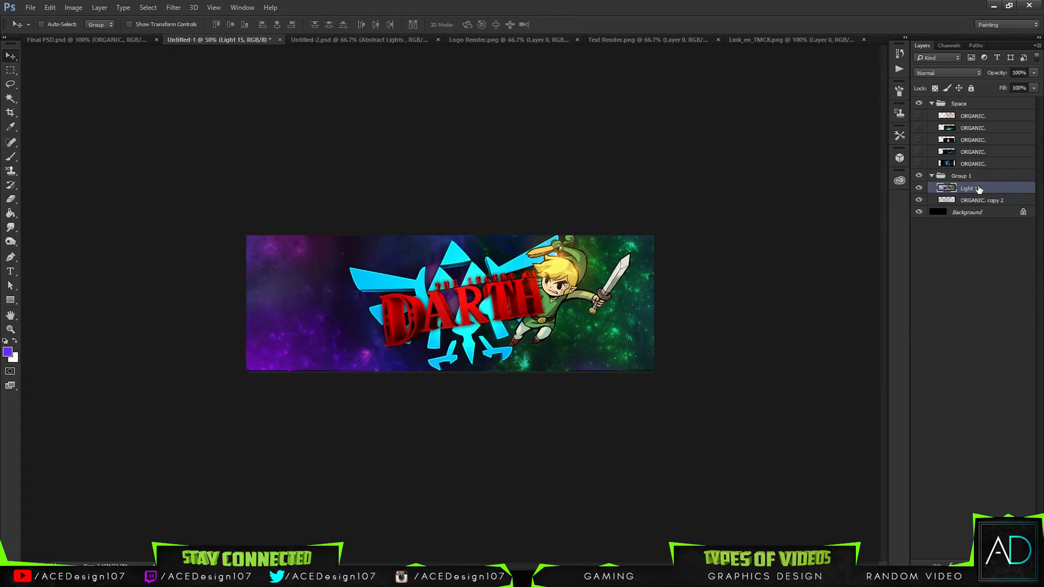
{"action": "key", "text": "ctrl+z"}
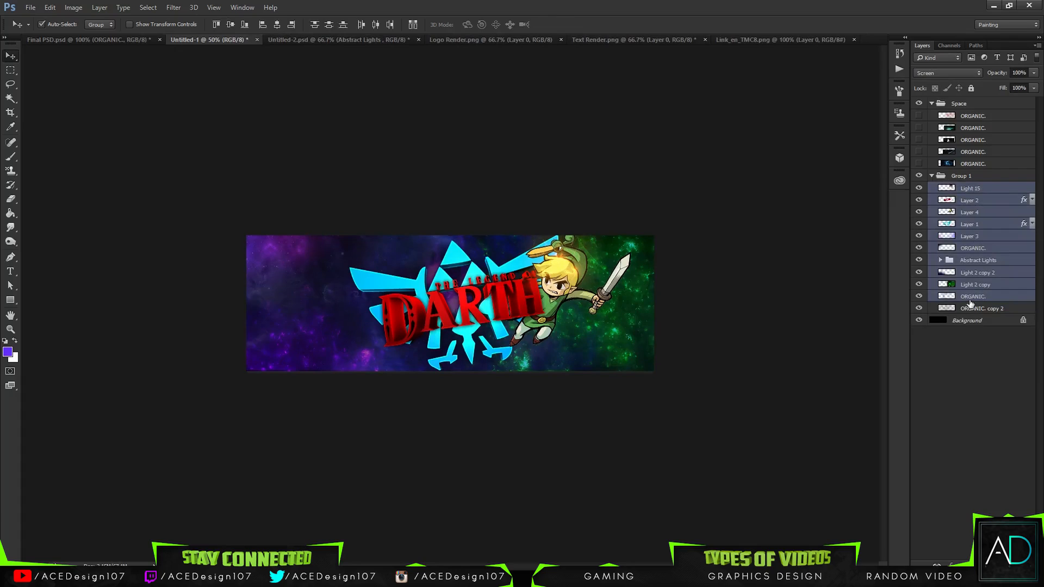
{"action": "left_click", "coordinate": [976, 313], "text": "shift"}
{"action": "key", "text": "ctrl+e"}
{"action": "key", "text": "ctrl+z"}
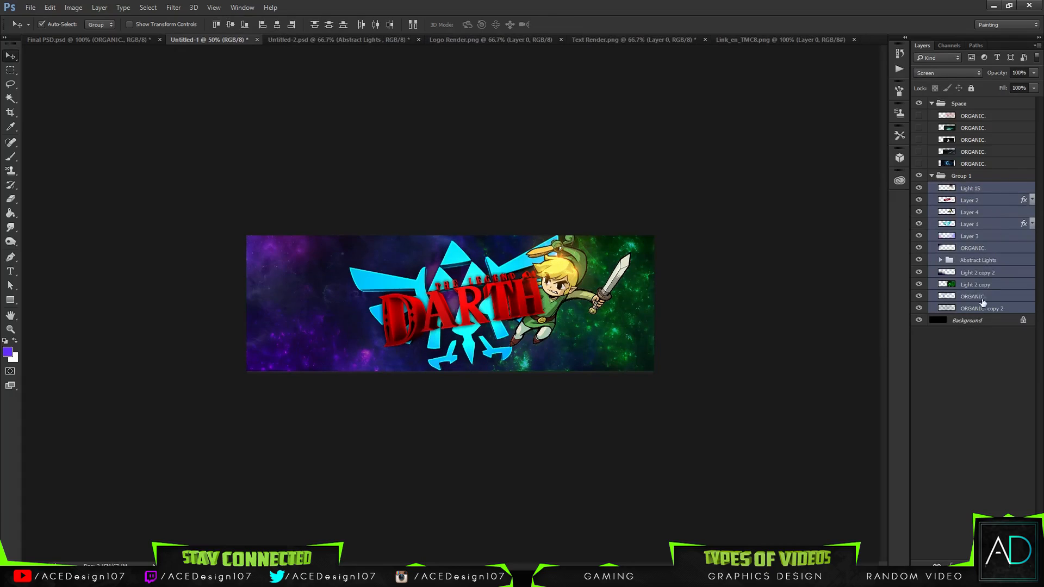
Step: Merge ORGANIC. copy 2 with the ORGANIC. layer above it, then try merging the two Light 2 copies and undo that
{"action": "left_click", "coordinate": [981, 310]}
{"action": "key", "text": "ctrl+e"}
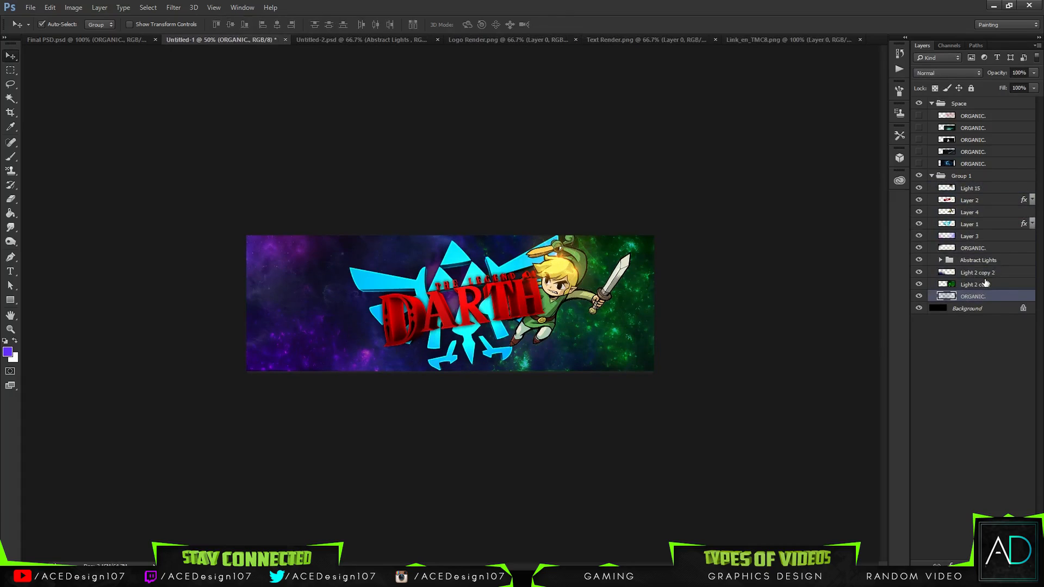
{"action": "left_click", "coordinate": [985, 284]}
{"action": "left_click", "coordinate": [990, 273], "text": "shift"}
{"action": "key", "text": "ctrl+e"}
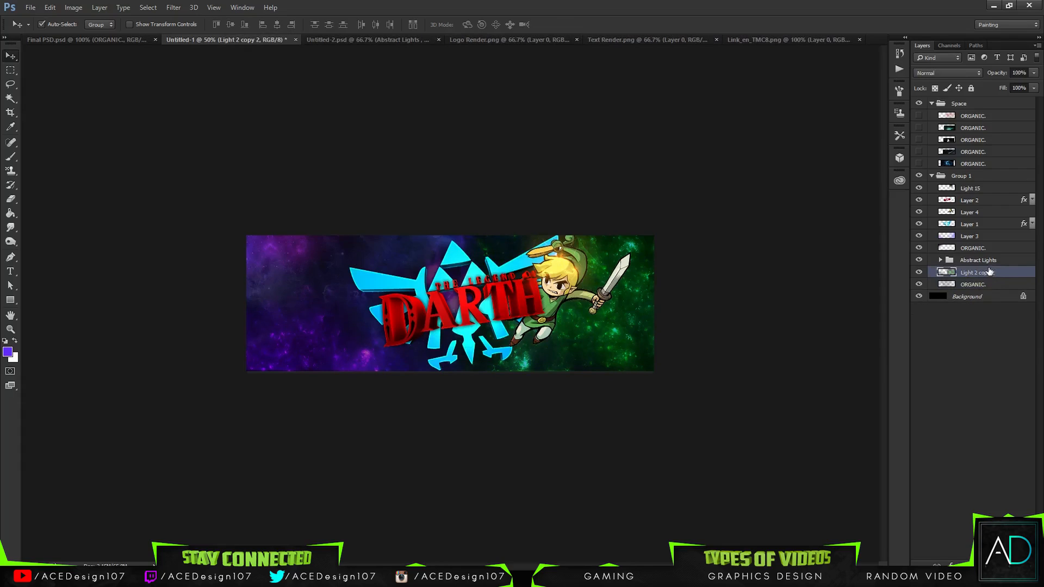
{"action": "key", "text": "ctrl+z"}
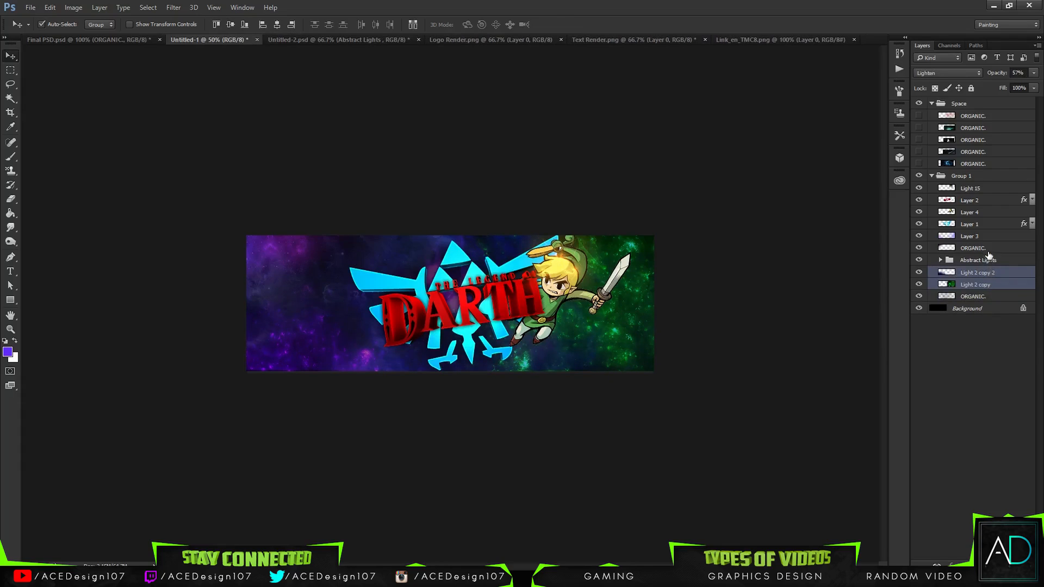
Step: Merge the Light 2 copies with Abstract Lights and the ORGANIC. layer above, then try adding Layer 3 and undo that last merge
{"action": "left_click", "coordinate": [983, 260], "text": "ctrl"}
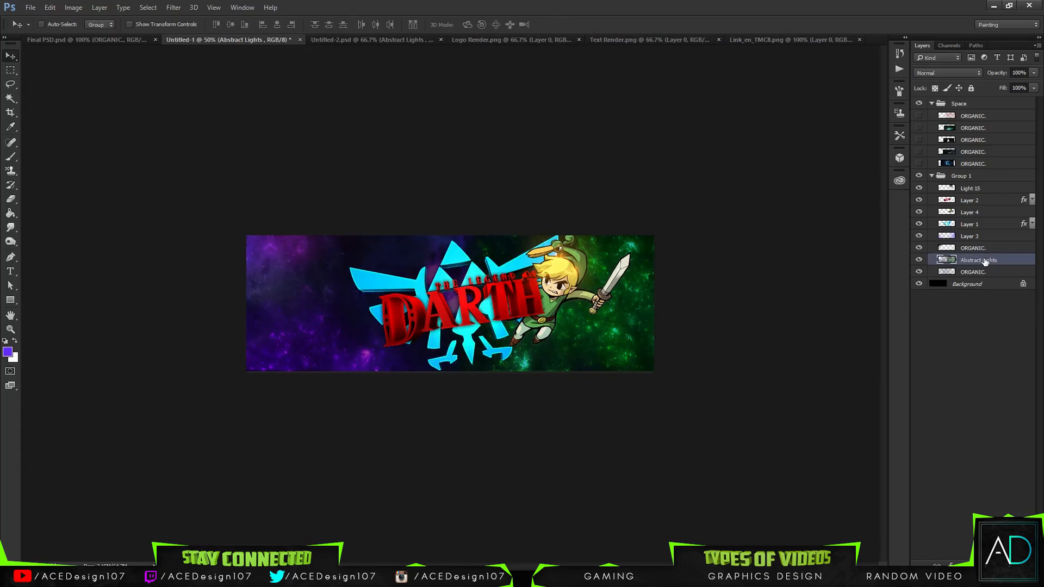
{"action": "key", "text": "ctrl+e"}
{"action": "left_click", "coordinate": [959, 251], "text": "ctrl"}
{"action": "key", "text": "ctrl+e"}
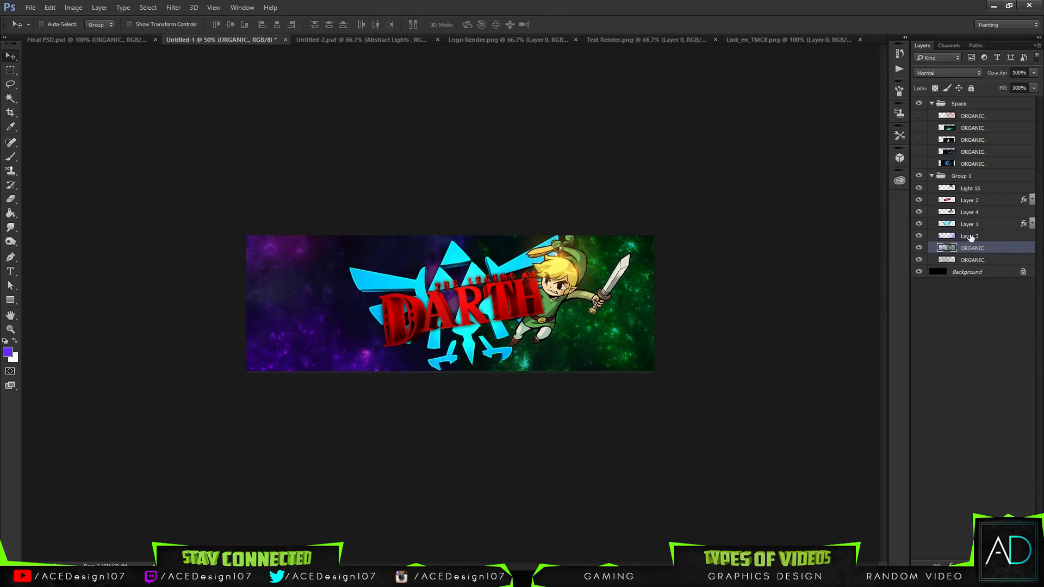
{"action": "left_click", "coordinate": [971, 237], "text": "ctrl"}
{"action": "key", "text": "ctrl+e"}
{"action": "left_click", "coordinate": [972, 226], "text": "ctrl"}
{"action": "key", "text": "ctrl+z"}
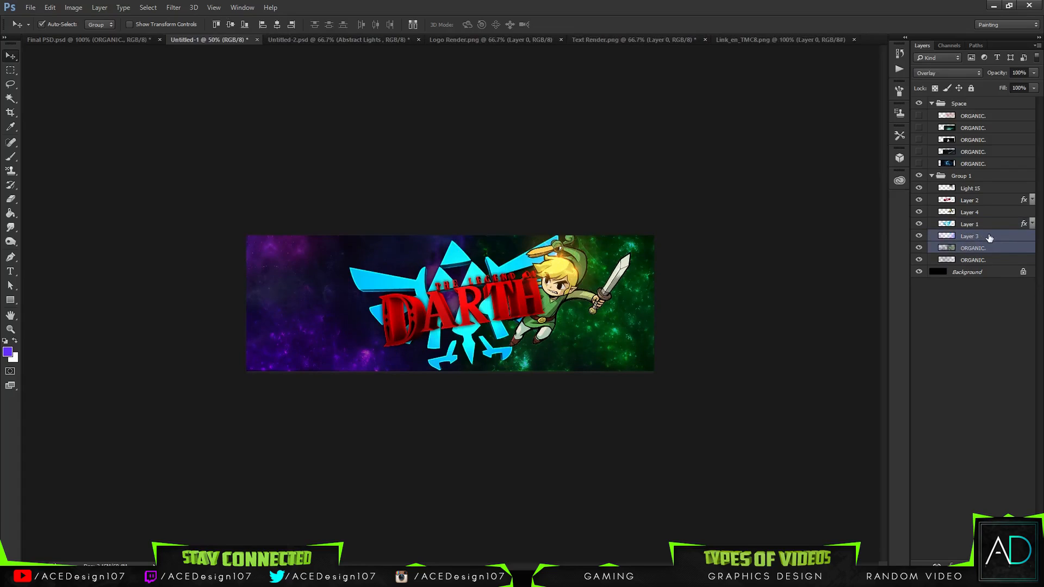
Step: Merge the two remaining ORGANIC. layers in Group 1 and try merging Layer 1 down into Layer 3
{"action": "left_click", "coordinate": [985, 237]}
{"action": "left_click", "coordinate": [980, 250]}
{"action": "left_click", "coordinate": [987, 263], "text": "ctrl"}
{"action": "key", "text": "ctrl+e"}
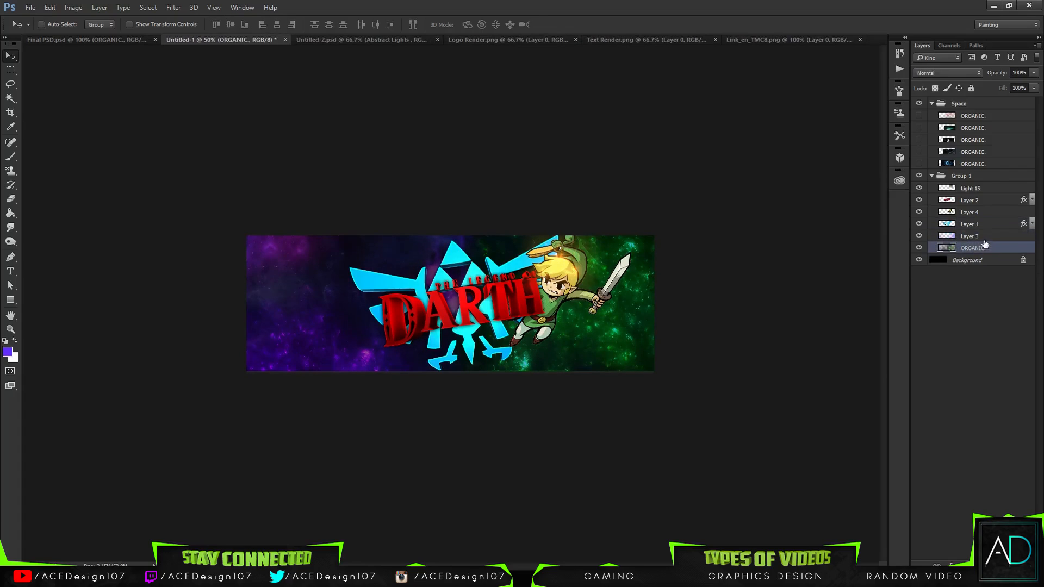
{"action": "left_click", "coordinate": [987, 223]}
{"action": "key", "text": "ctrl+e"}
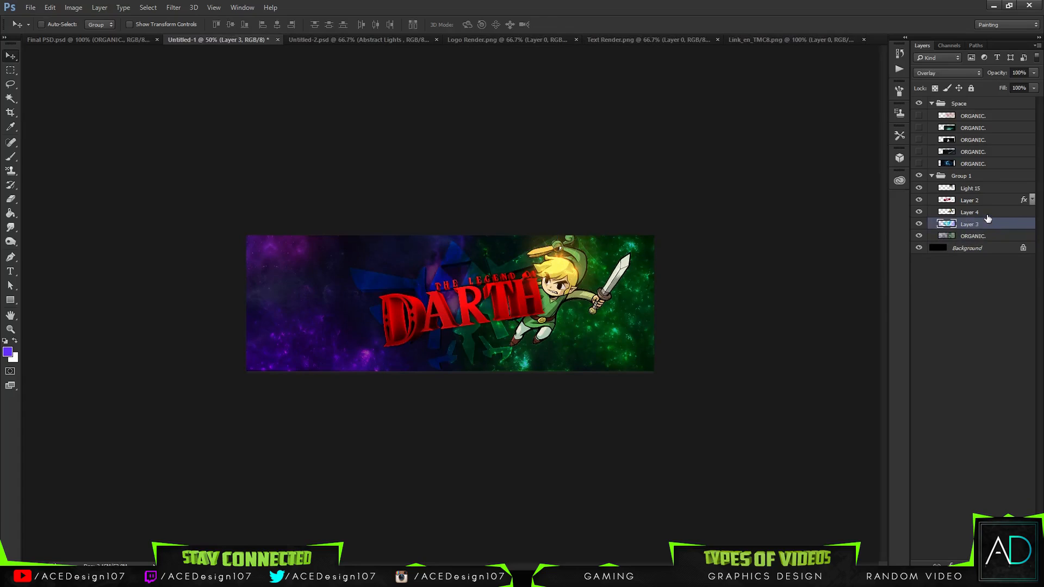
Step: Undo the series of layer merges in Group 1 to restore its separate layers
{"action": "key", "text": "ctrl+z"}
{"action": "key", "text": "ctrl+alt+z"}
{"action": "key", "text": "ctrl+alt+z"}
{"action": "key", "text": "ctrl+alt+z"}
{"action": "key", "text": "ctrl+alt+z"}
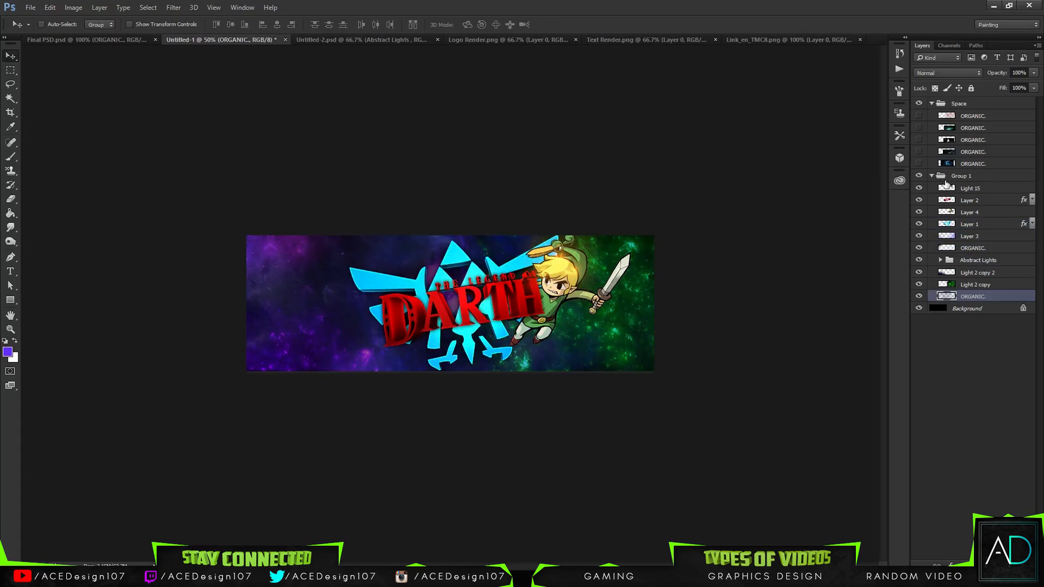
{"action": "key", "text": "ctrl+alt+z"}
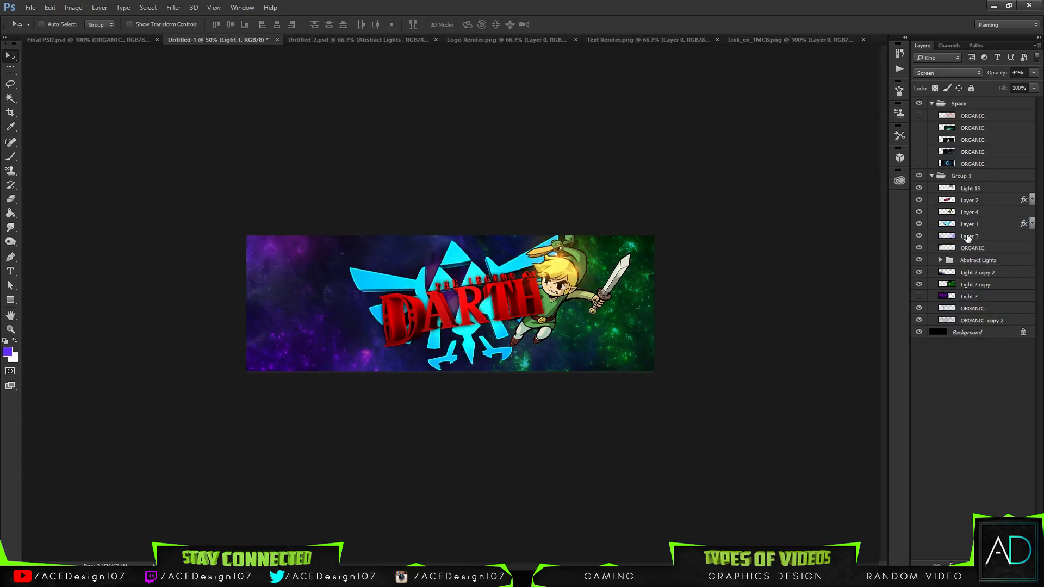
{"action": "key", "text": "ctrl+shift+z"}
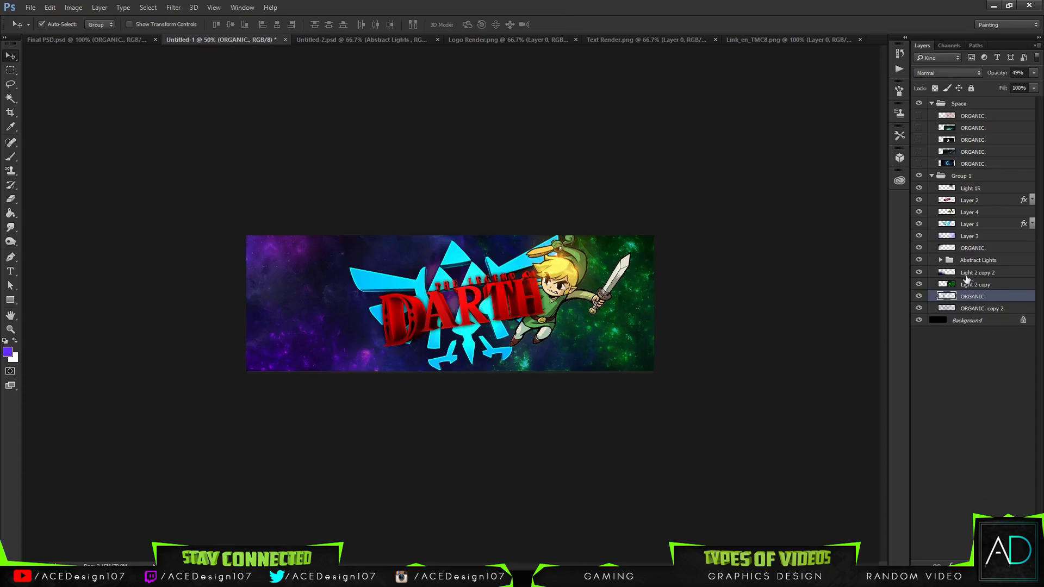
{"action": "left_click", "coordinate": [951, 175]}
{"action": "left_click", "coordinate": [932, 175]}
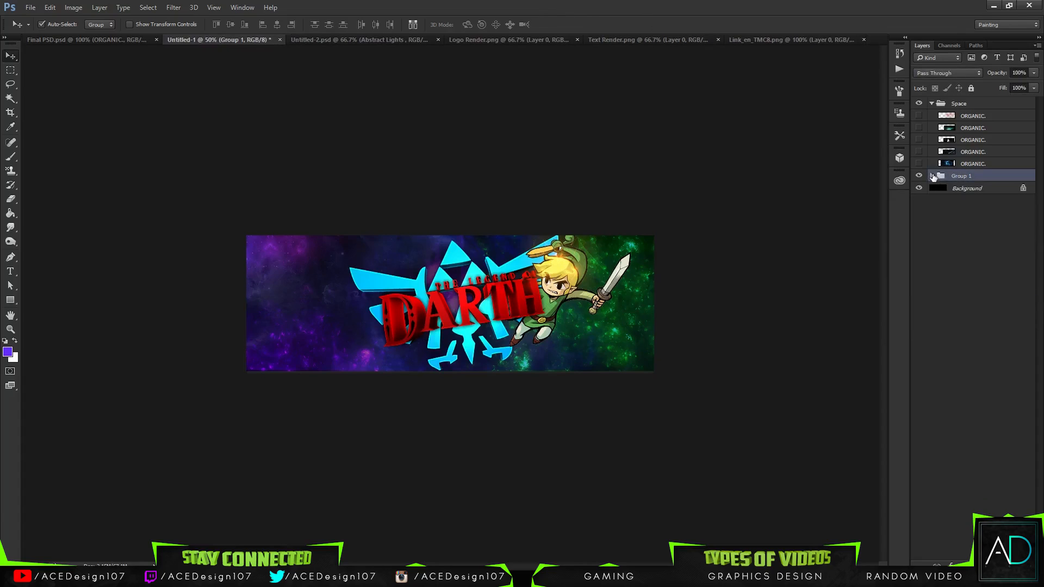
{"action": "left_click", "coordinate": [183, 5]}
{"action": "left_click", "coordinate": [942, 197]}
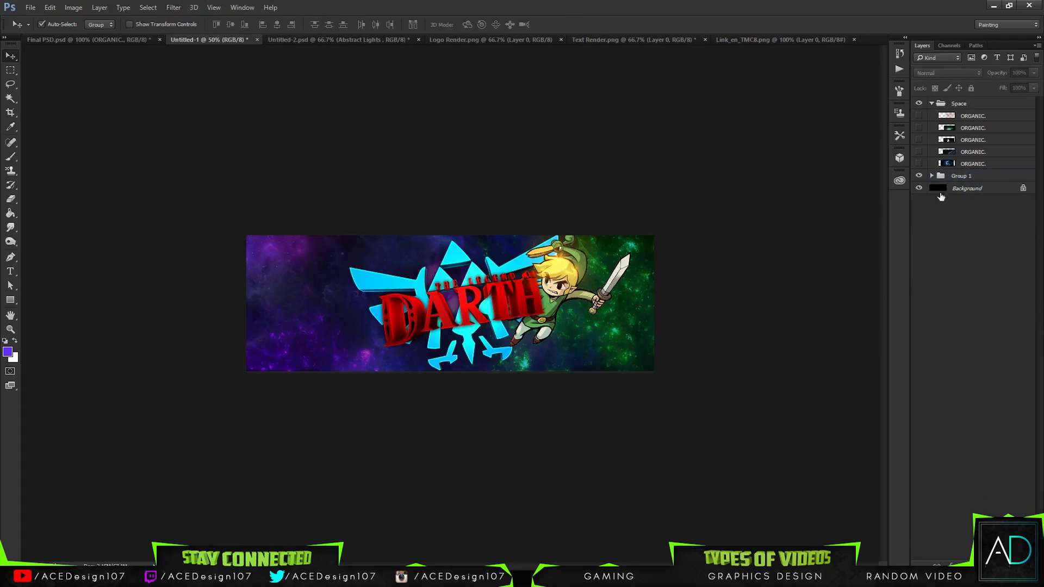
{"action": "left_click", "coordinate": [932, 175]}
{"action": "left_click", "coordinate": [970, 188]}
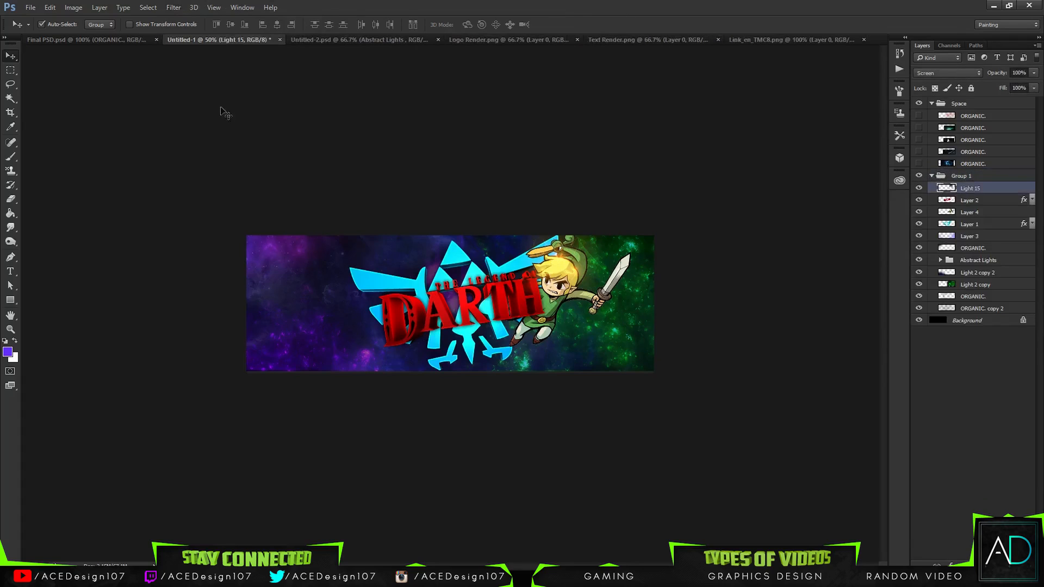
{"action": "left_click", "coordinate": [173, 7]}
{"action": "mouse_move", "coordinate": [220, 234]}
{"action": "left_click", "coordinate": [321, 235]}
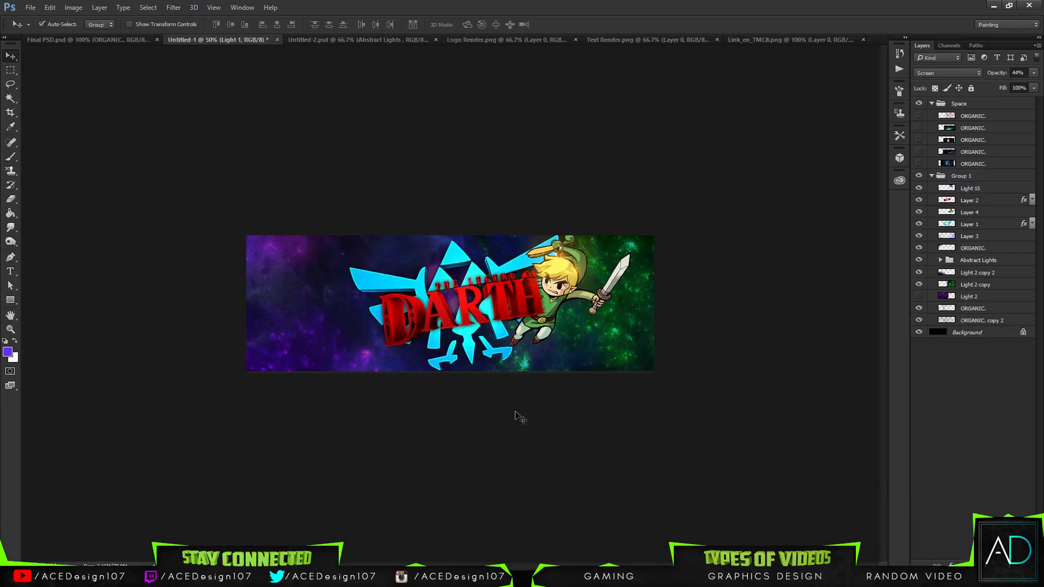
Step: Check the Light 2 copy layer's effect by toggling its visibility, and shift its hue from green to blue-purple with Hue/Saturation
{"action": "left_click", "coordinate": [919, 285]}
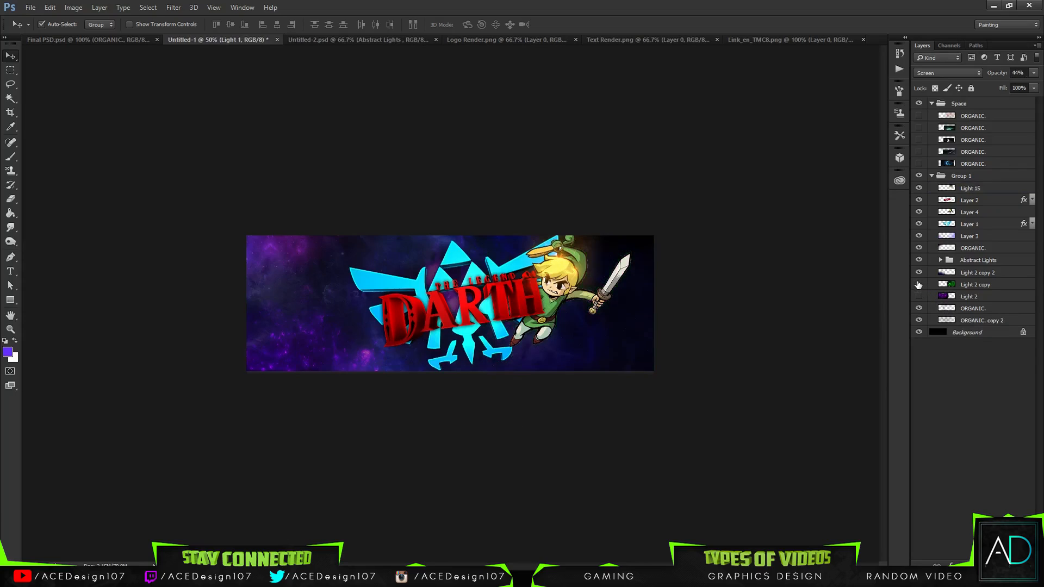
{"action": "left_click", "coordinate": [976, 284]}
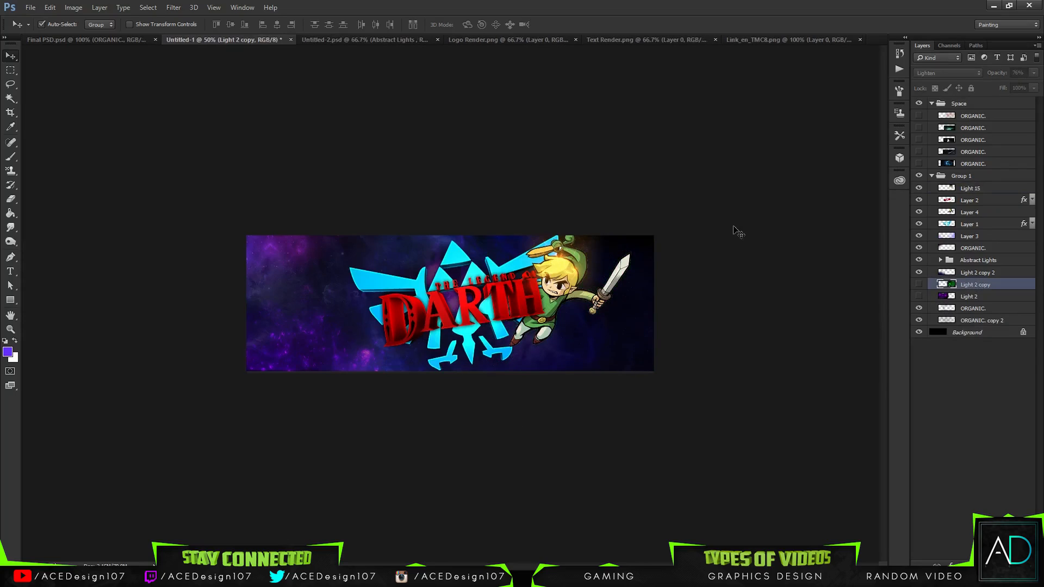
{"action": "left_click", "coordinate": [919, 285]}
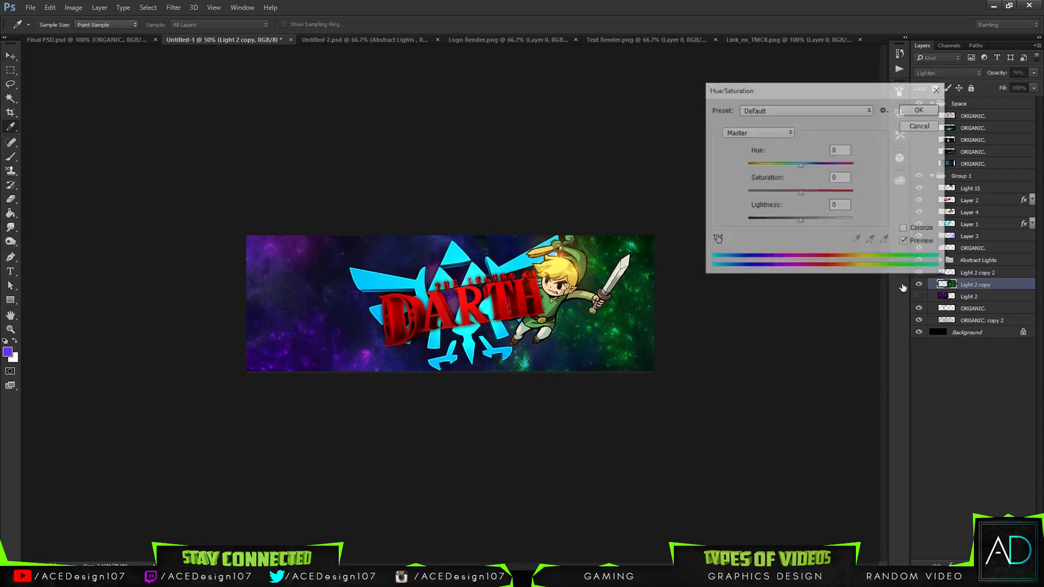
{"action": "key", "text": "ctrl+u"}
{"action": "left_click_drag", "start_coordinate": [821, 165], "coordinate": [846, 164]}
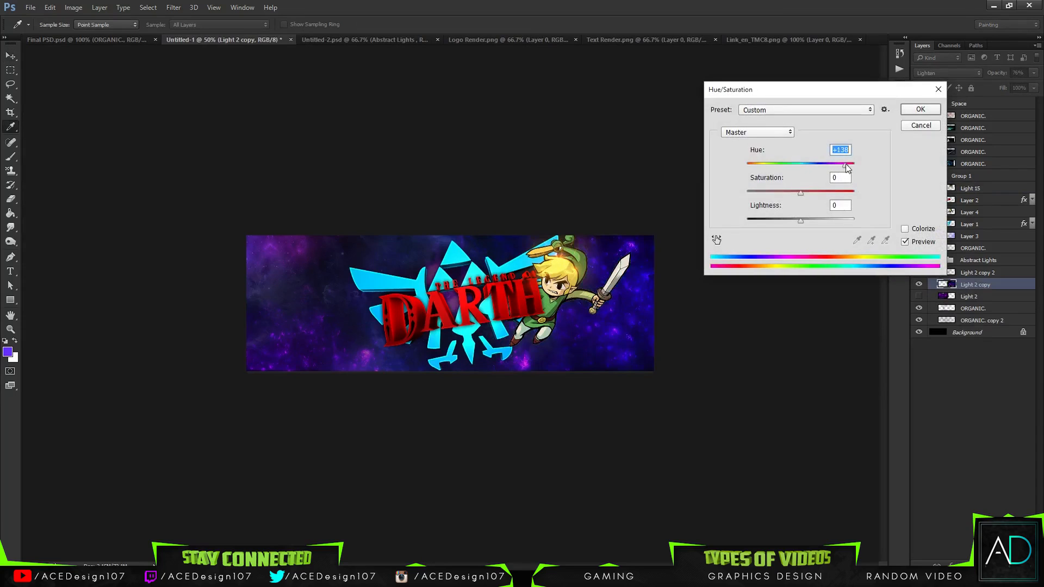
{"action": "left_click", "coordinate": [919, 109]}
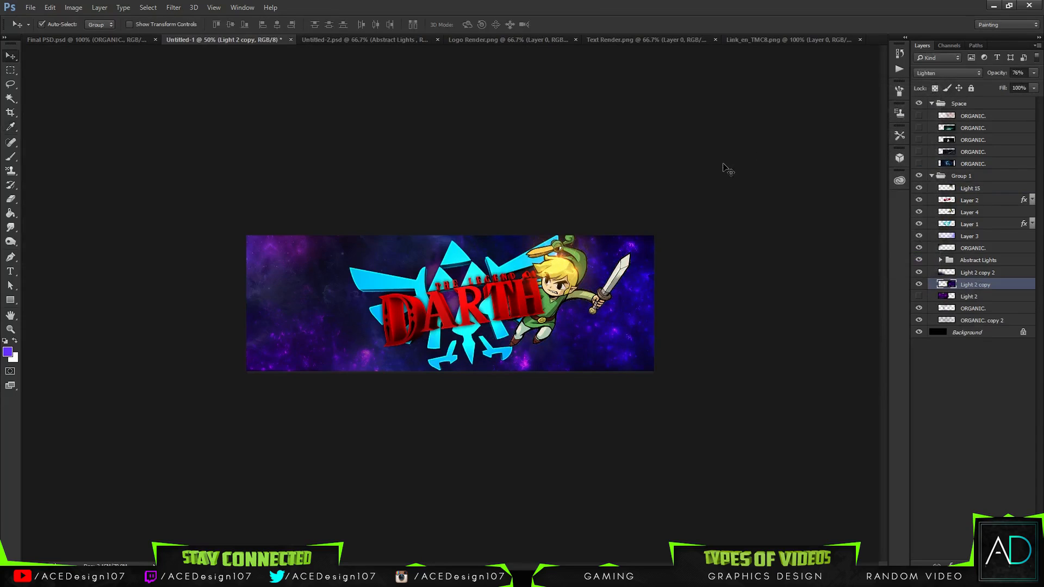
Step: Add an inside stroke to the Link character's Layer 4 and set its colour to bright green 06ff00
{"action": "key", "text": "ctrl+0"}
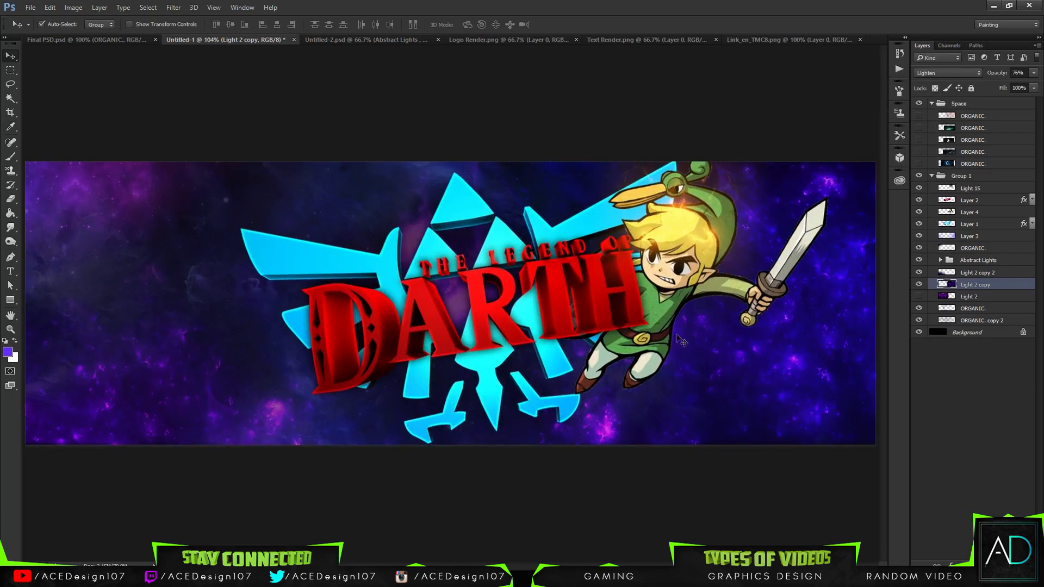
{"action": "right_click", "coordinate": [979, 214]}
{"action": "left_click", "coordinate": [858, 84]}
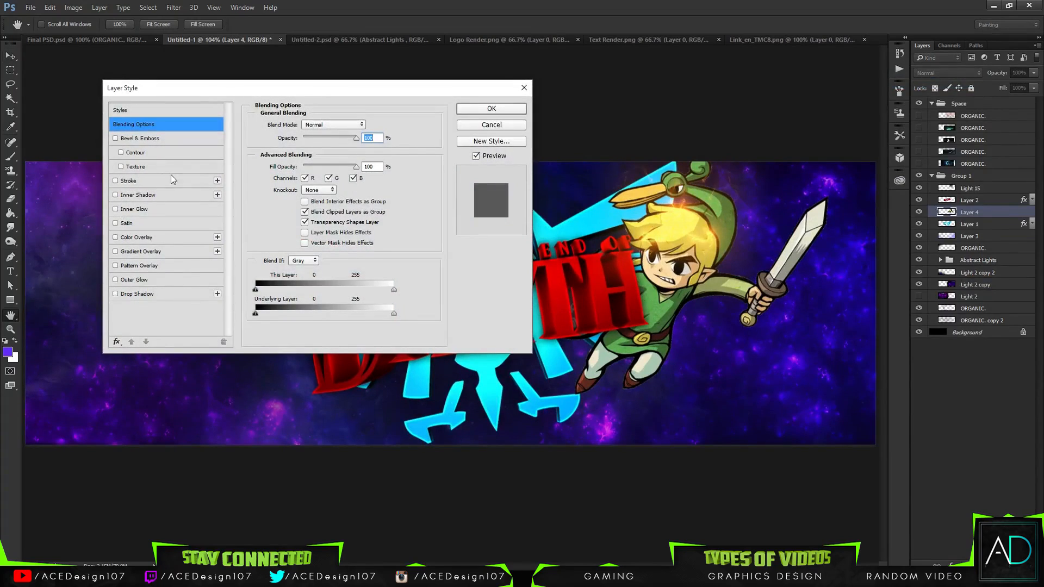
{"action": "left_click", "coordinate": [127, 182]}
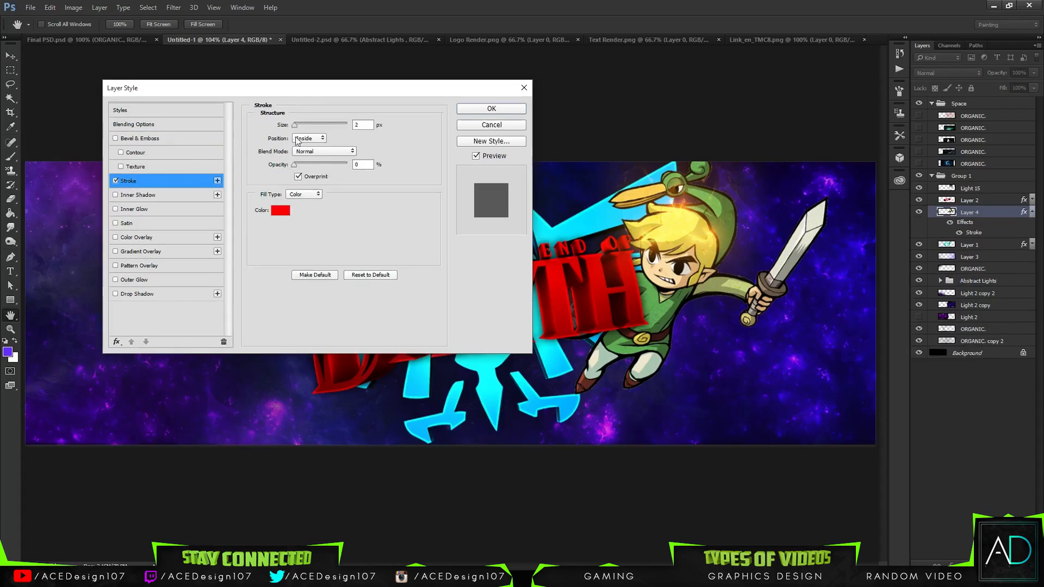
{"action": "left_click_drag", "start_coordinate": [301, 125], "coordinate": [305, 122]}
{"action": "left_click", "coordinate": [280, 211]}
{"action": "left_click", "coordinate": [534, 244]}
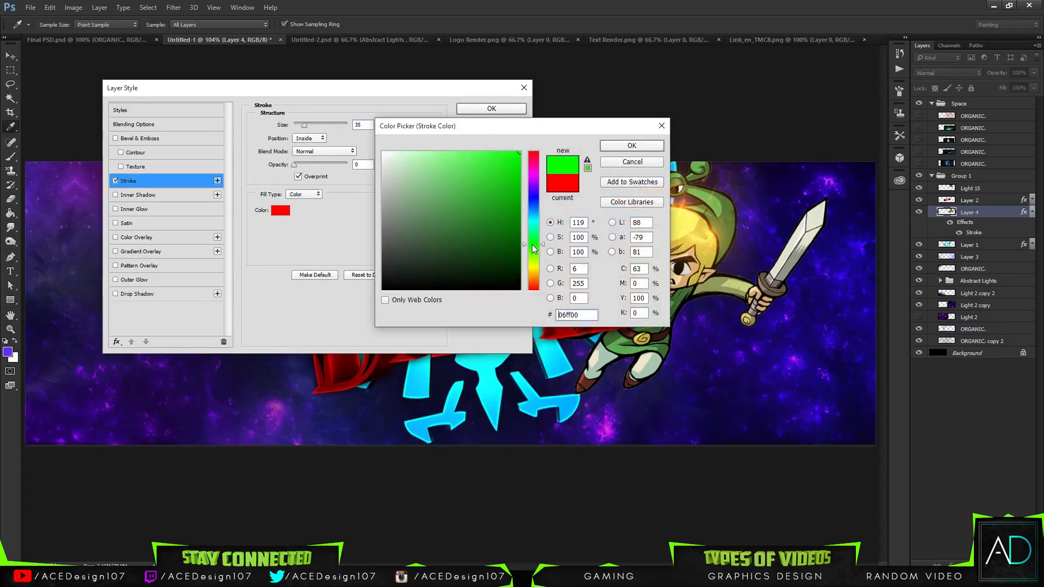
{"action": "left_click", "coordinate": [632, 146]}
Step: Thin the green stroke on Layer 4 to 2 px, raise its opacity to 100% and lower it slightly
{"action": "left_click_drag", "start_coordinate": [304, 125], "coordinate": [298, 129]}
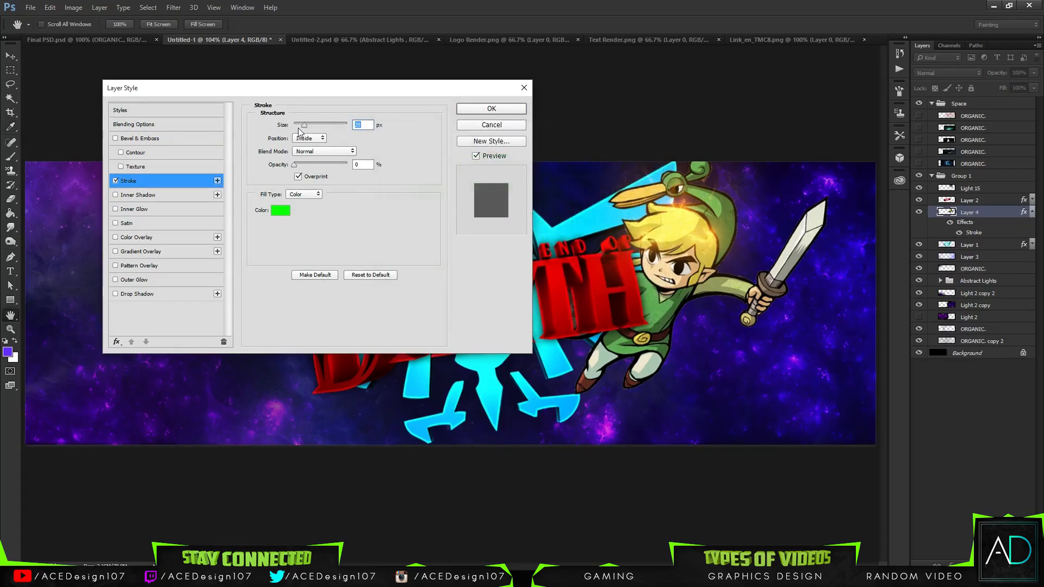
{"action": "left_click_drag", "start_coordinate": [295, 164], "coordinate": [403, 162]}
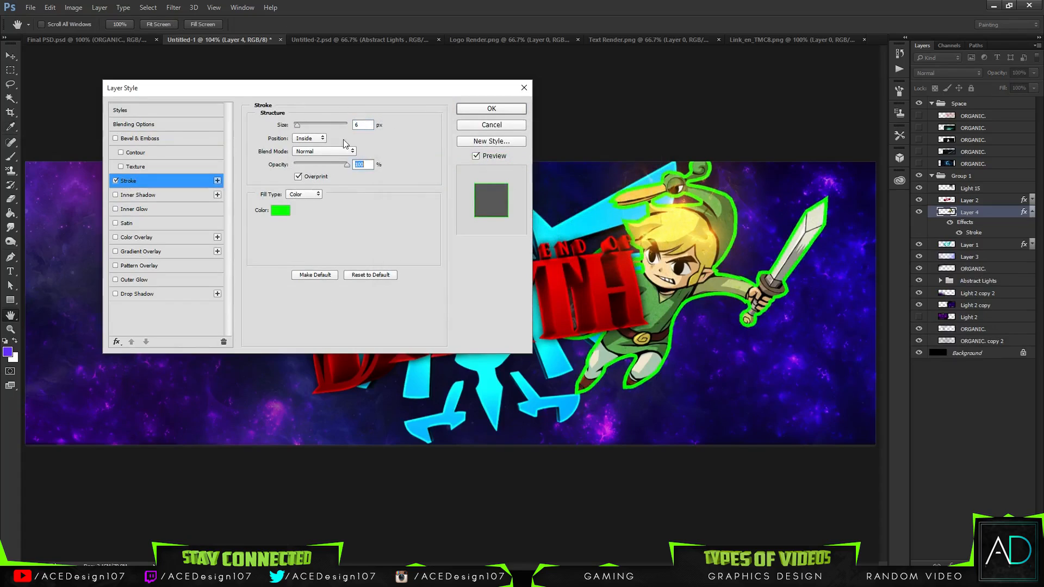
{"action": "type", "text": "2"}
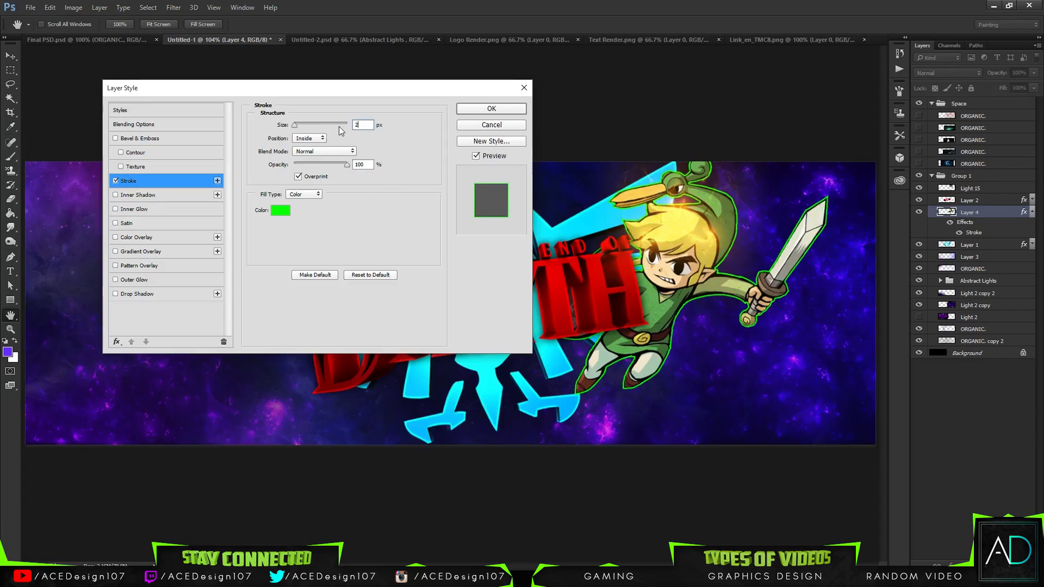
{"action": "key", "text": "BackSpace"}
{"action": "type", "text": "1"}
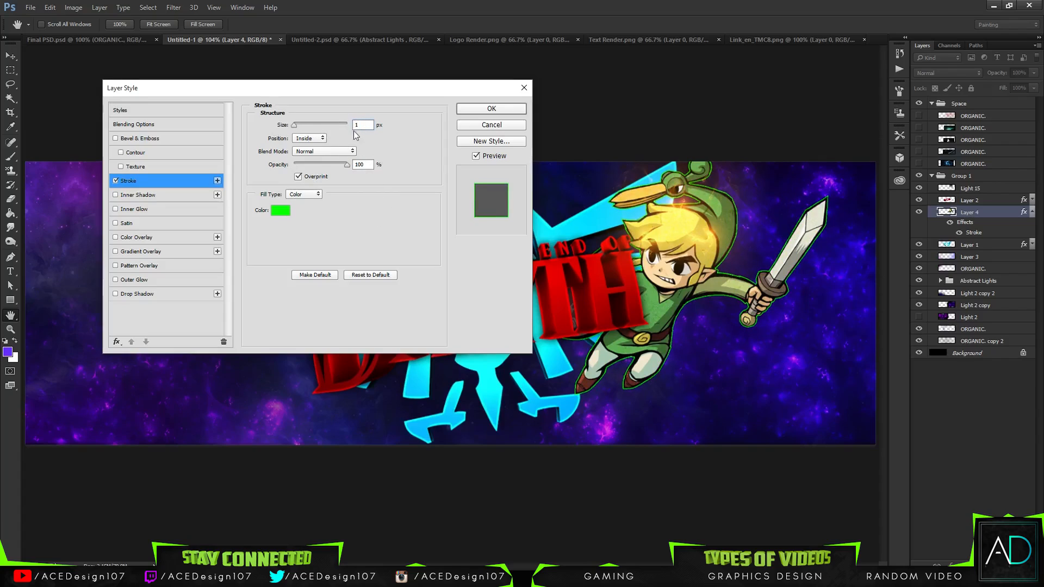
{"action": "key", "text": "BackSpace"}
{"action": "type", "text": "2"}
{"action": "mouse_move", "coordinate": [347, 164]}
{"action": "left_mouse_down"}
{"action": "mouse_move", "coordinate": [308, 165]}
{"action": "mouse_move", "coordinate": [331, 163]}
{"action": "left_mouse_up"}
Step: Add a drop shadow to the Link character's Layer 4, with its size reduced to 38 px and its opacity lowered to about 42%
{"action": "left_click", "coordinate": [148, 293]}
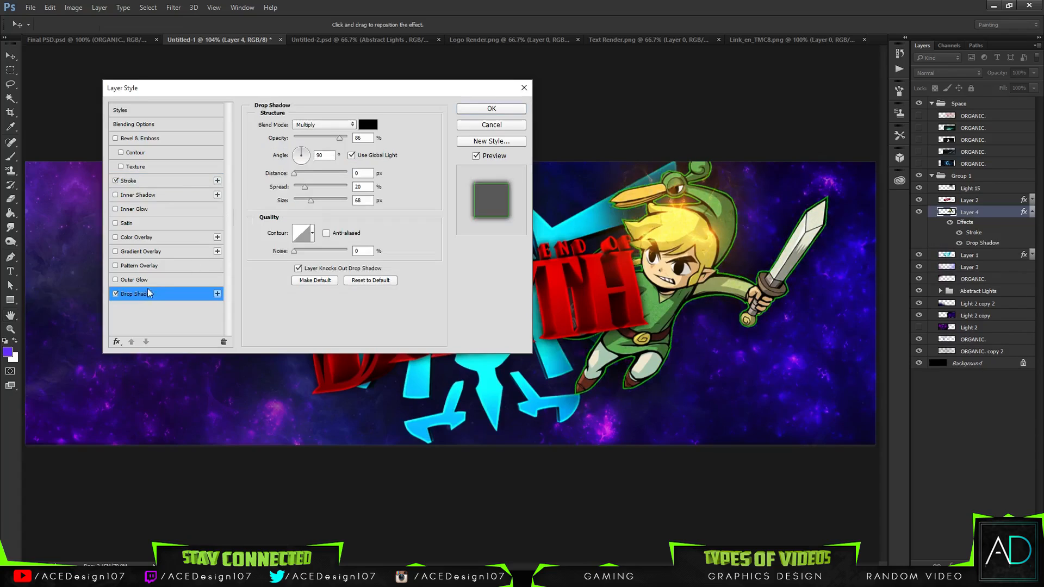
{"action": "left_click", "coordinate": [298, 200]}
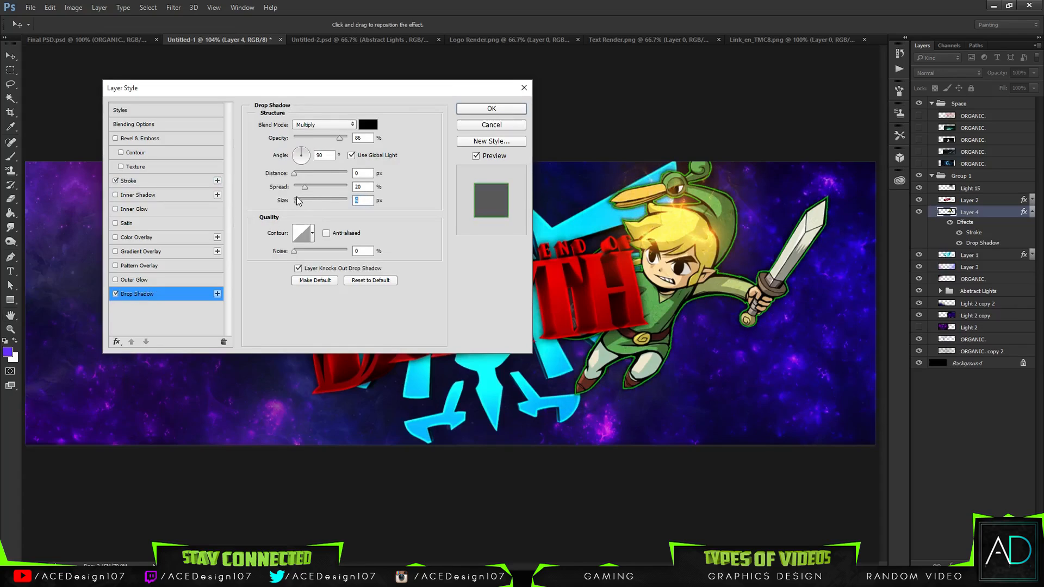
{"action": "left_click_drag", "start_coordinate": [304, 196], "coordinate": [311, 198]}
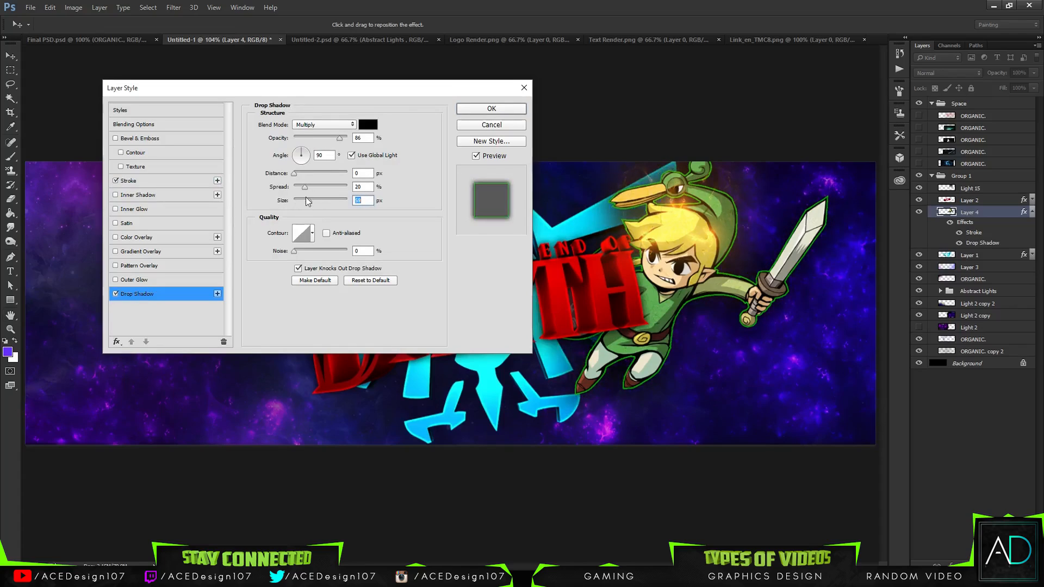
{"action": "left_click", "coordinate": [316, 139]}
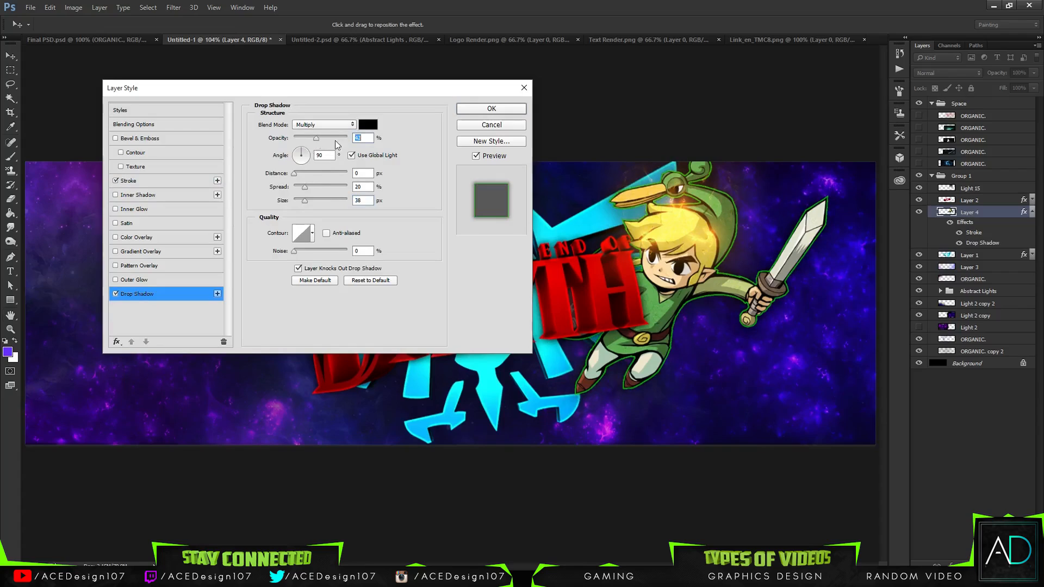
Step: Turn off Layer 4's green stroke and give the character a thin black inner shadow with 30% choke and 100% opacity
{"action": "left_click", "coordinate": [132, 182]}
{"action": "left_click", "coordinate": [116, 180]}
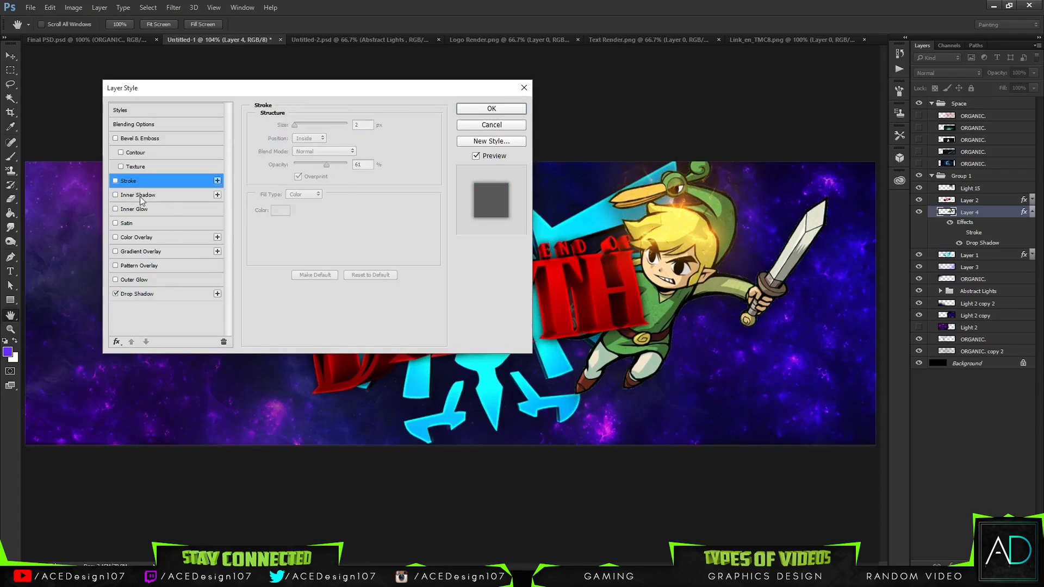
{"action": "left_click", "coordinate": [139, 196]}
{"action": "mouse_move", "coordinate": [295, 199]}
{"action": "left_mouse_down"}
{"action": "mouse_move", "coordinate": [325, 203]}
{"action": "mouse_move", "coordinate": [295, 201]}
{"action": "mouse_move", "coordinate": [307, 201]}
{"action": "mouse_move", "coordinate": [305, 185]}
{"action": "left_mouse_up"}
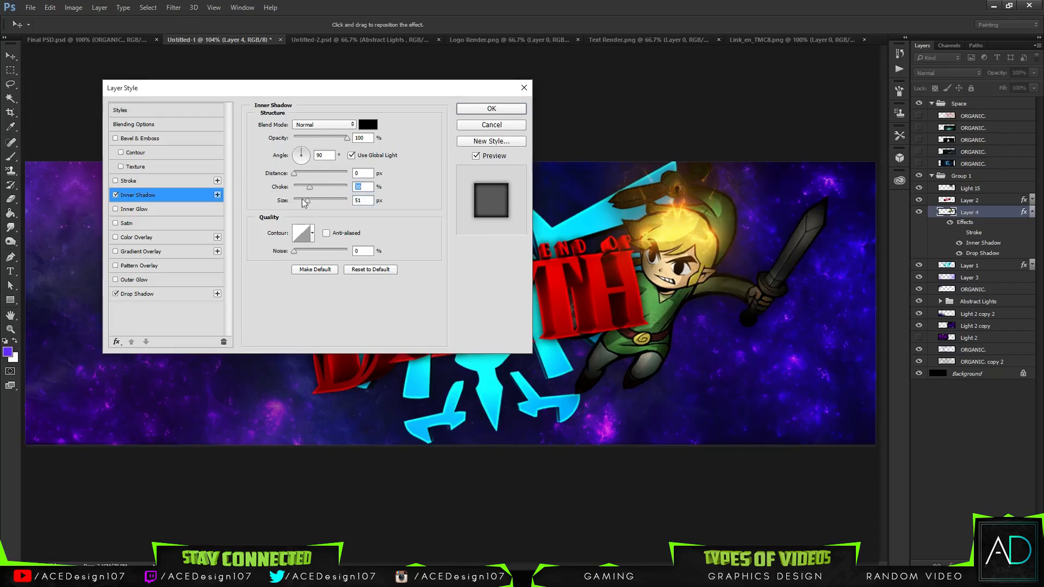
{"action": "left_click_drag", "start_coordinate": [307, 200], "coordinate": [300, 199]}
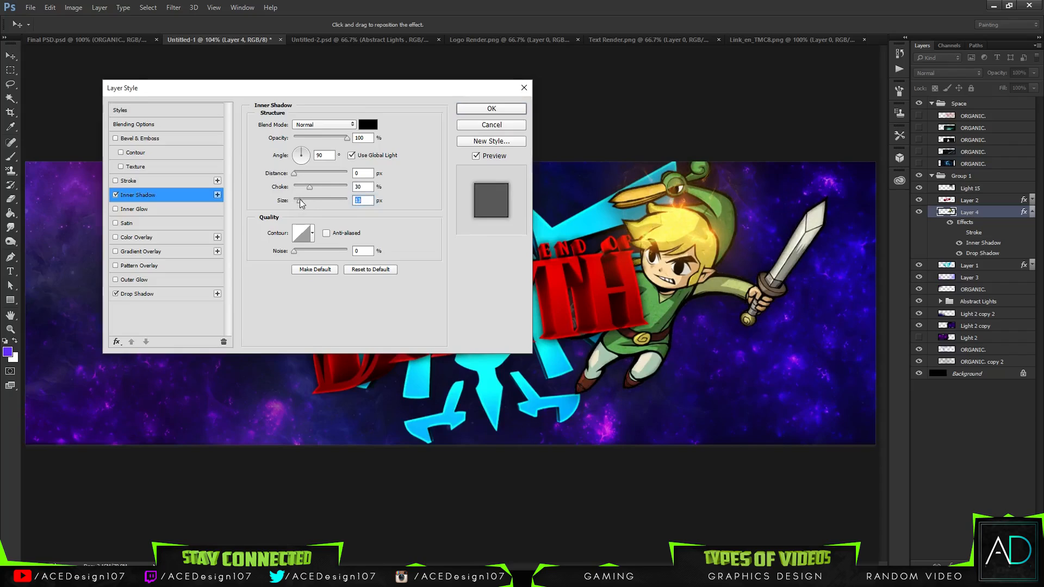
{"action": "left_click", "coordinate": [478, 109]}
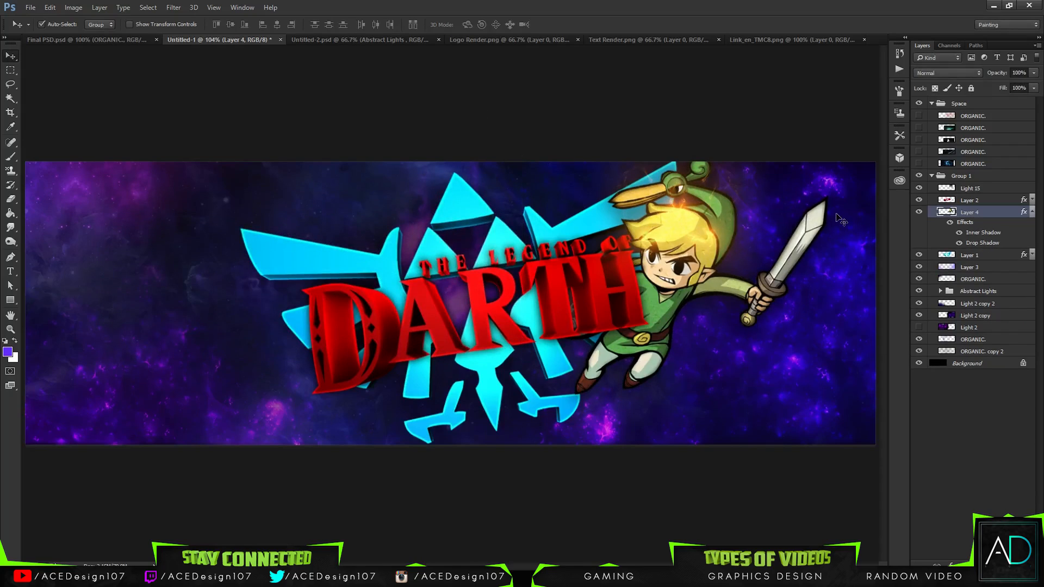
Step: On a new layer above Light 15, paint a soft white glow over the banner's upper-right edge with a 1000 px brush, at 35% layer opacity
{"action": "left_click", "coordinate": [964, 189]}
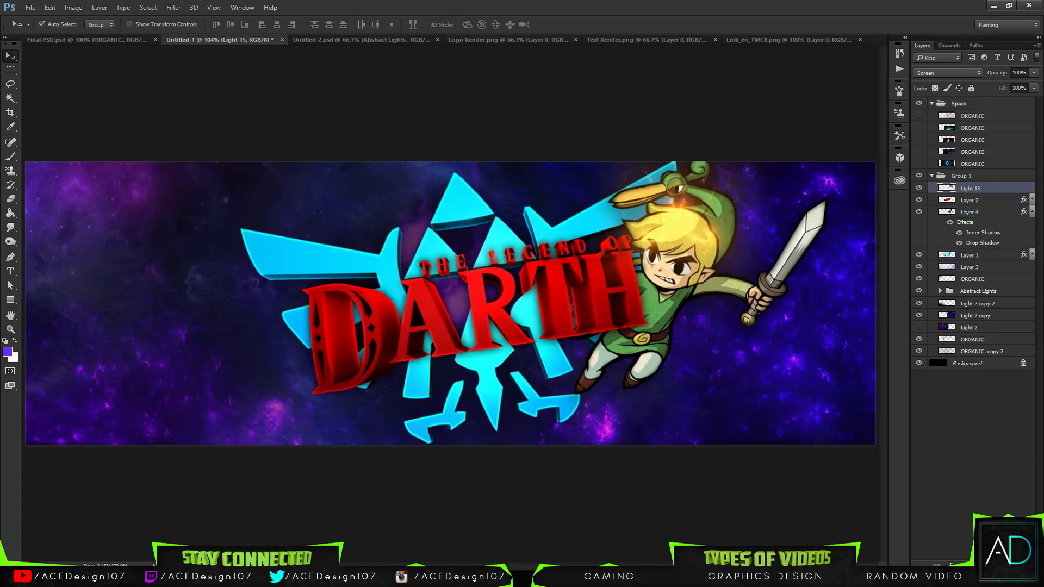
{"action": "left_click", "coordinate": [1010, 566]}
{"action": "key", "text": "b"}
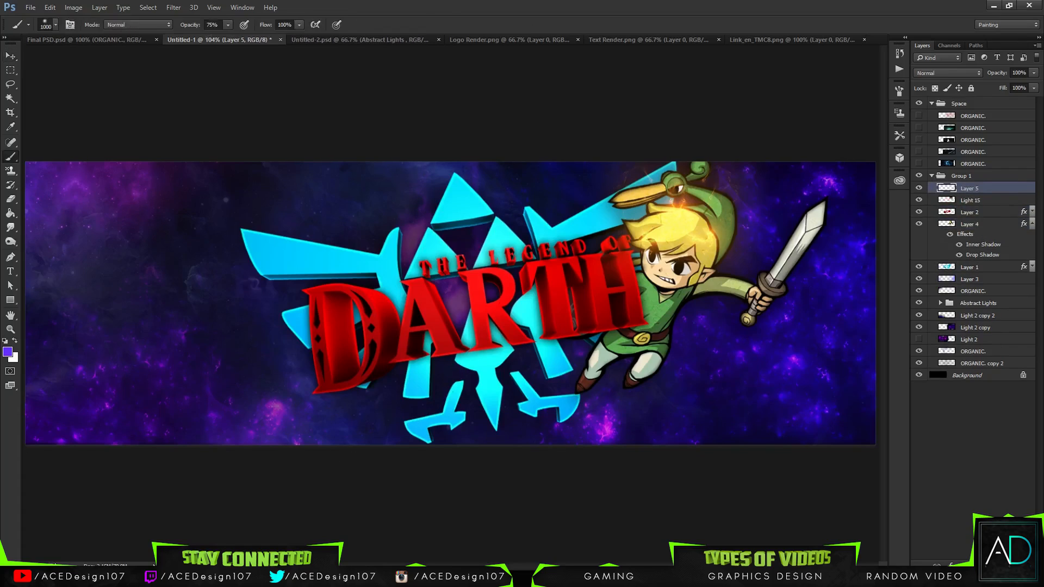
{"action": "left_click", "coordinate": [16, 341]}
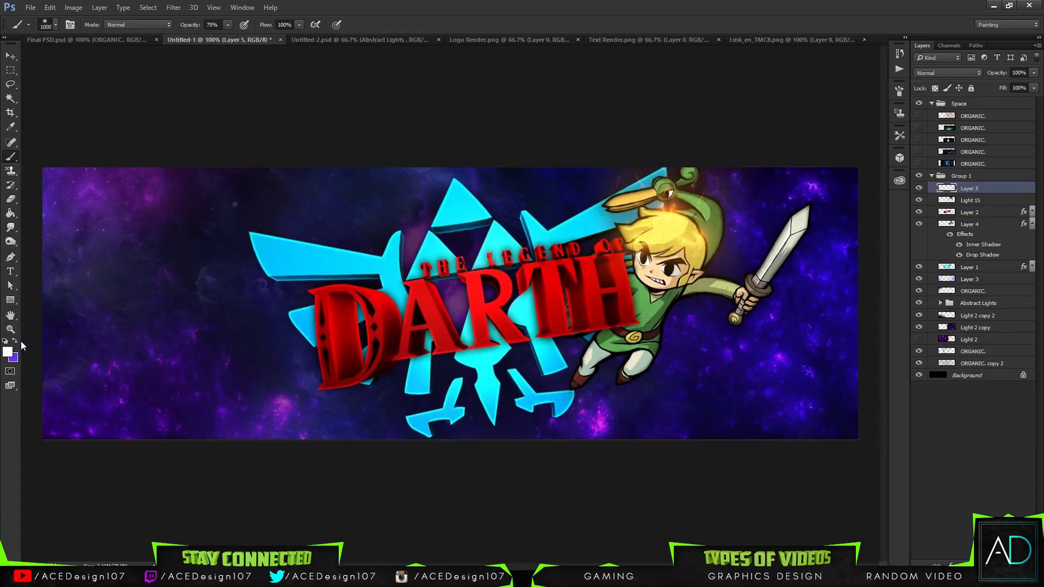
{"action": "key", "text": "ctrl+1"}
{"action": "key", "text": "ctrl+minus"}
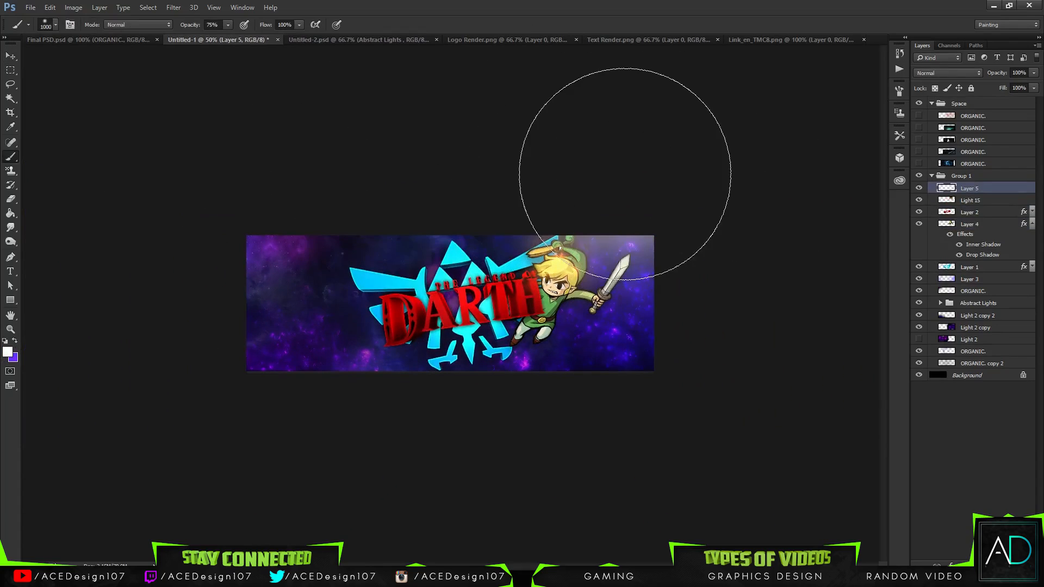
{"action": "key", "text": "ctrl+z"}
{"action": "left_click", "coordinate": [588, 177]}
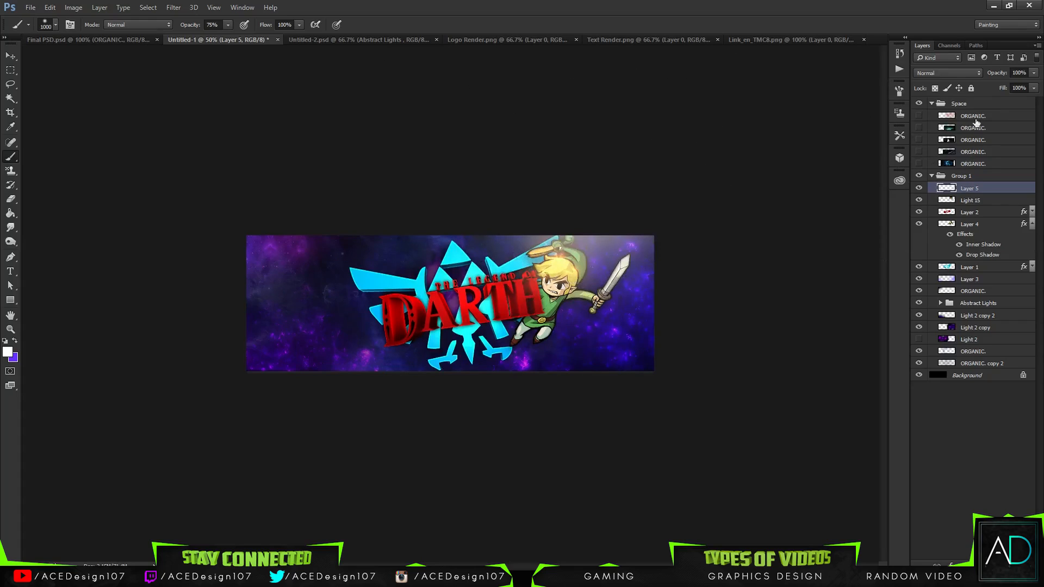
{"action": "left_click_drag", "start_coordinate": [1033, 72], "coordinate": [1000, 86]}
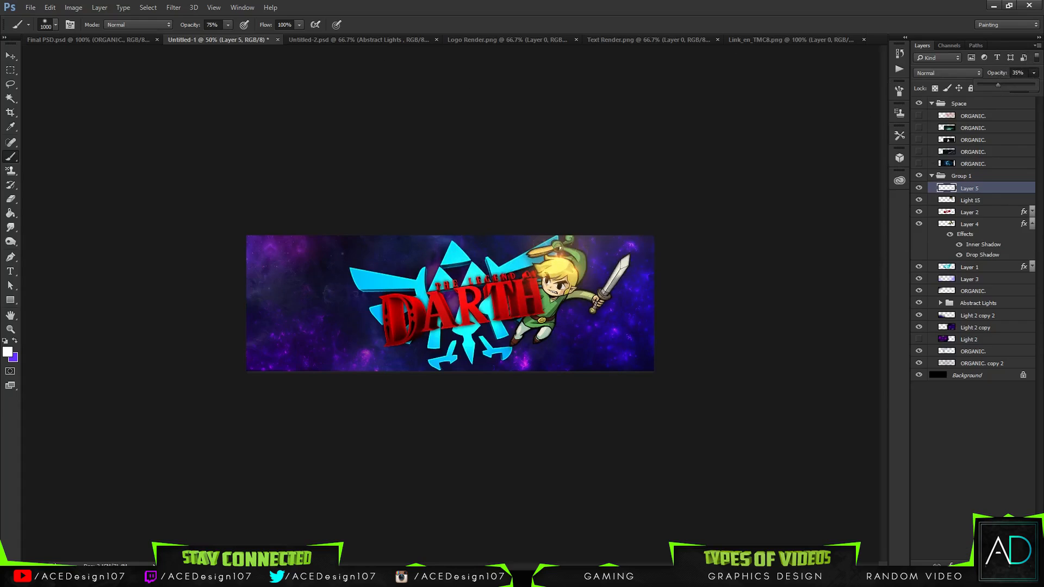
Step: On another new layer, paint soft black (000000) shading along the whole lower edge of the banner with the 1000 px brush
{"action": "left_click", "coordinate": [1008, 565]}
{"action": "left_click", "coordinate": [8, 353]}
{"action": "type", "text": "000000"}
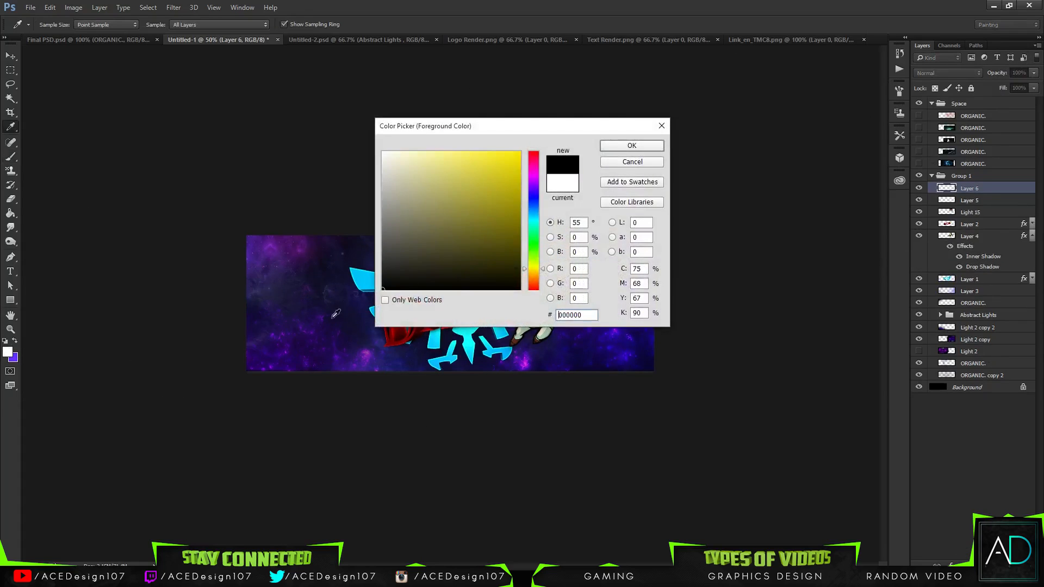
{"action": "left_click", "coordinate": [628, 145]}
{"action": "left_click", "coordinate": [482, 424]}
{"action": "key", "text": "ctrl+z"}
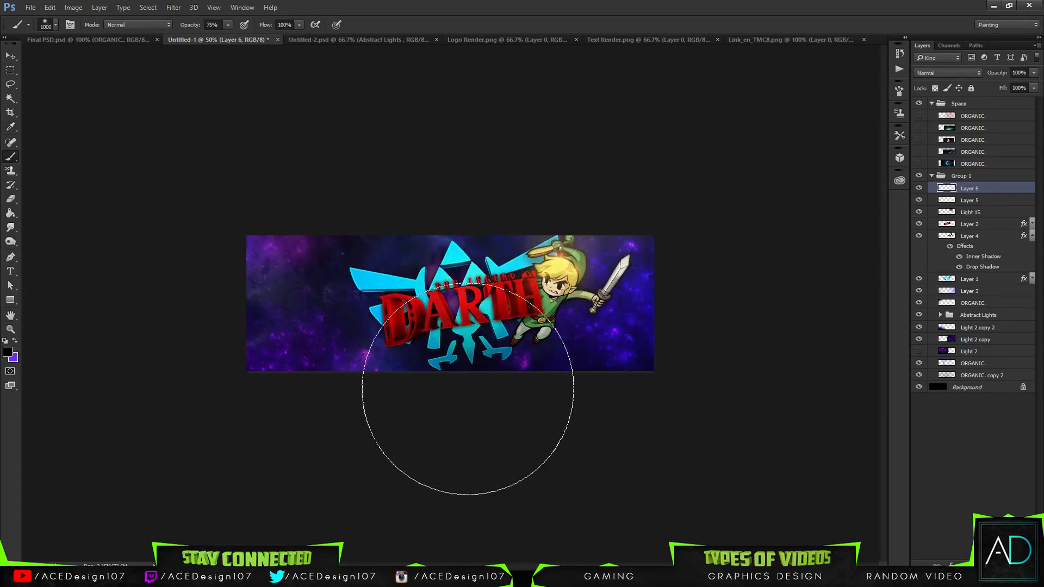
{"action": "left_click", "coordinate": [472, 377]}
{"action": "left_click", "coordinate": [500, 374]}
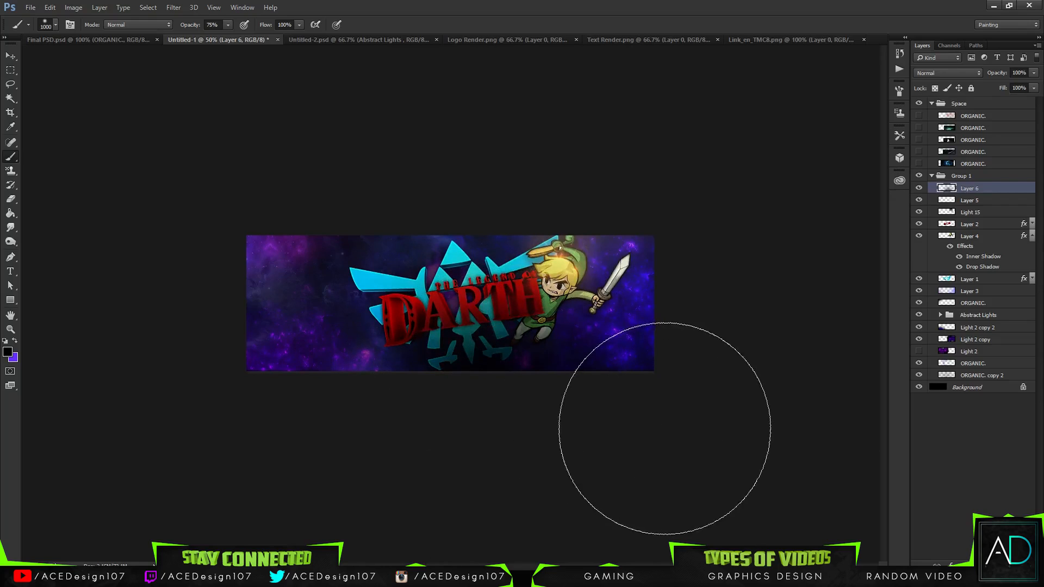
{"action": "left_click_drag", "start_coordinate": [664, 428], "coordinate": [204, 409]}
{"action": "mouse_move", "coordinate": [642, 411]}
{"action": "left_mouse_down"}
{"action": "mouse_move", "coordinate": [293, 438]}
{"action": "mouse_move", "coordinate": [748, 413]}
{"action": "mouse_move", "coordinate": [305, 392]}
{"action": "left_mouse_up"}
{"action": "key", "text": "d"}
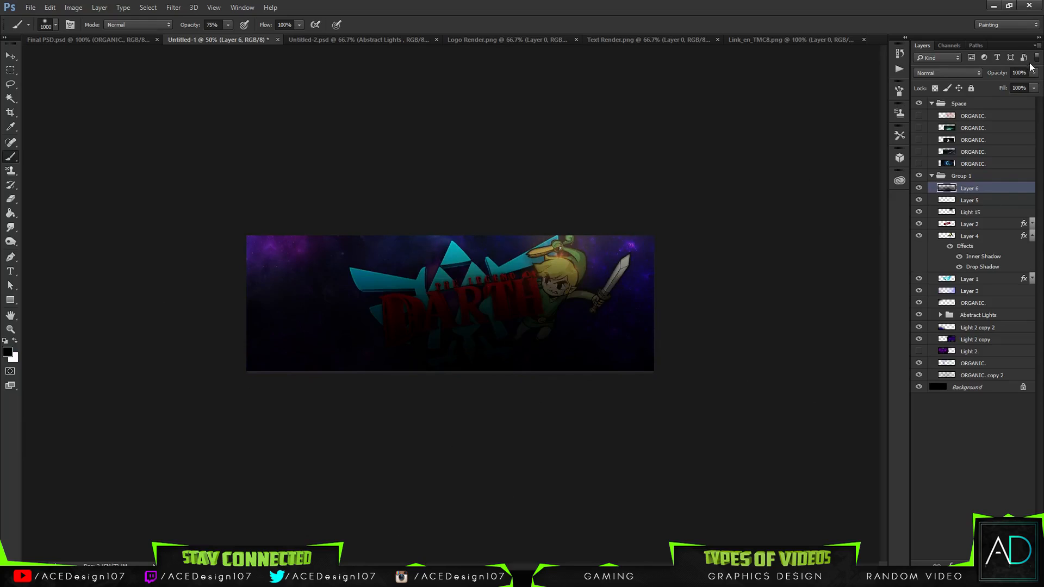
Step: Lower the black shading layer's opacity to 79% and set its blend mode to Overlay
{"action": "mouse_move", "coordinate": [1018, 87]}
{"action": "left_mouse_down"}
{"action": "mouse_move", "coordinate": [981, 87]}
{"action": "mouse_move", "coordinate": [1022, 87]}
{"action": "left_mouse_up"}
{"action": "left_click", "coordinate": [941, 73]}
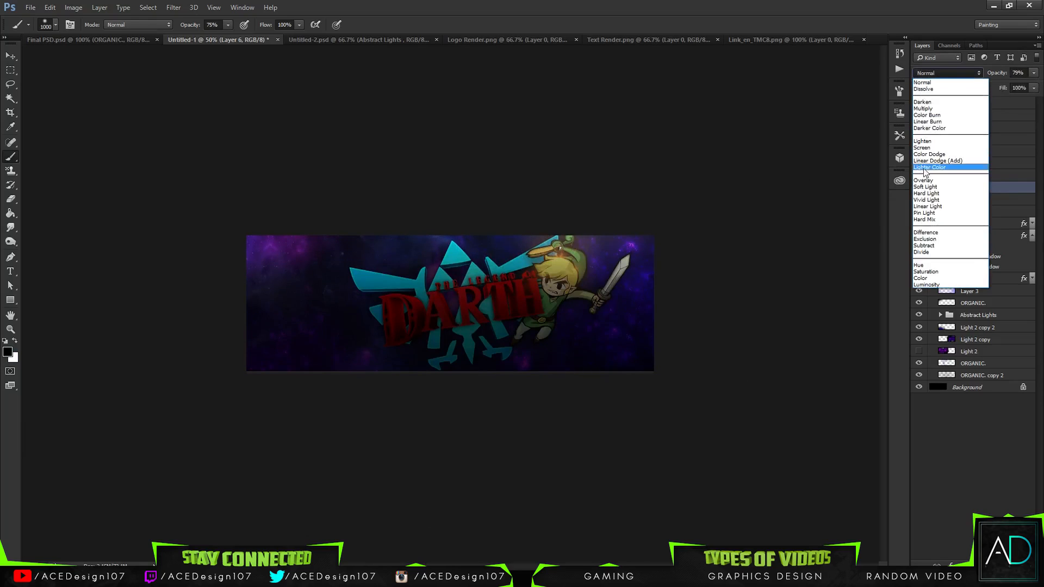
{"action": "left_click", "coordinate": [928, 183]}
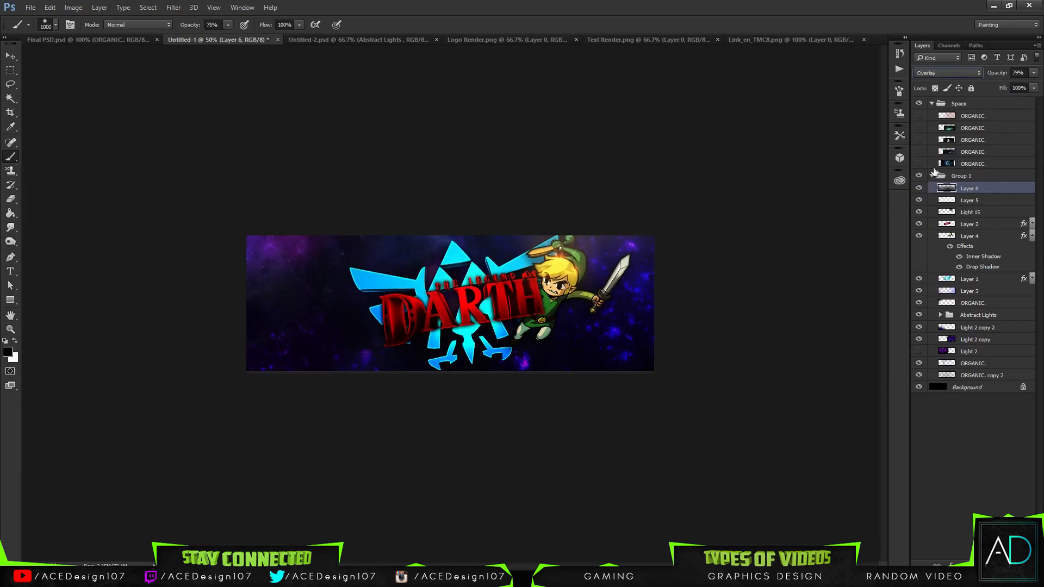
{"action": "key", "text": "ctrl+0"}
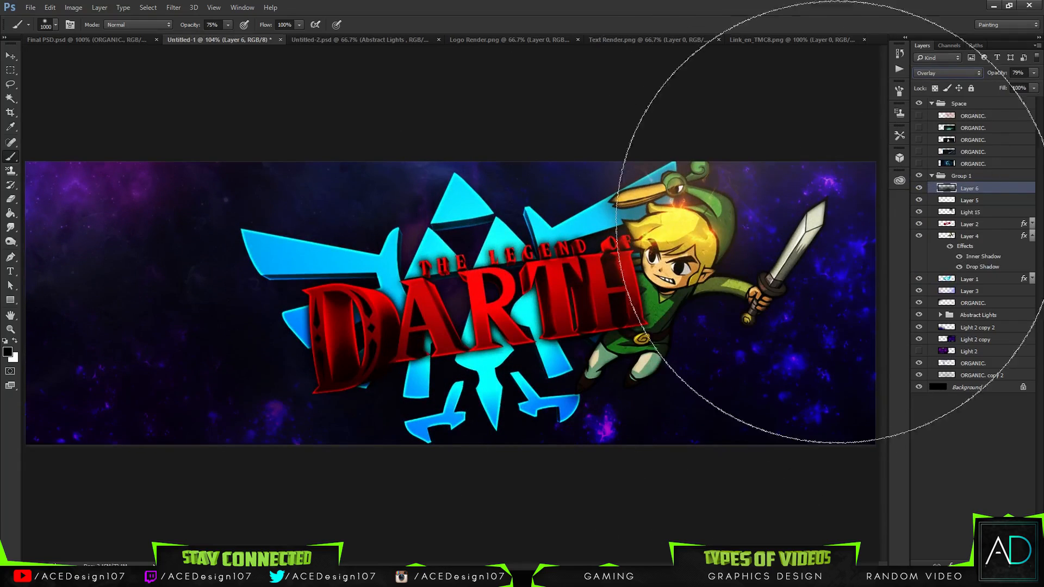
Step: Erase the dark shading on Layer 6 over the banner's left side, lower edge and right side with a soft 374 px eraser
{"action": "left_click", "coordinate": [983, 340]}
{"action": "left_click", "coordinate": [979, 190]}
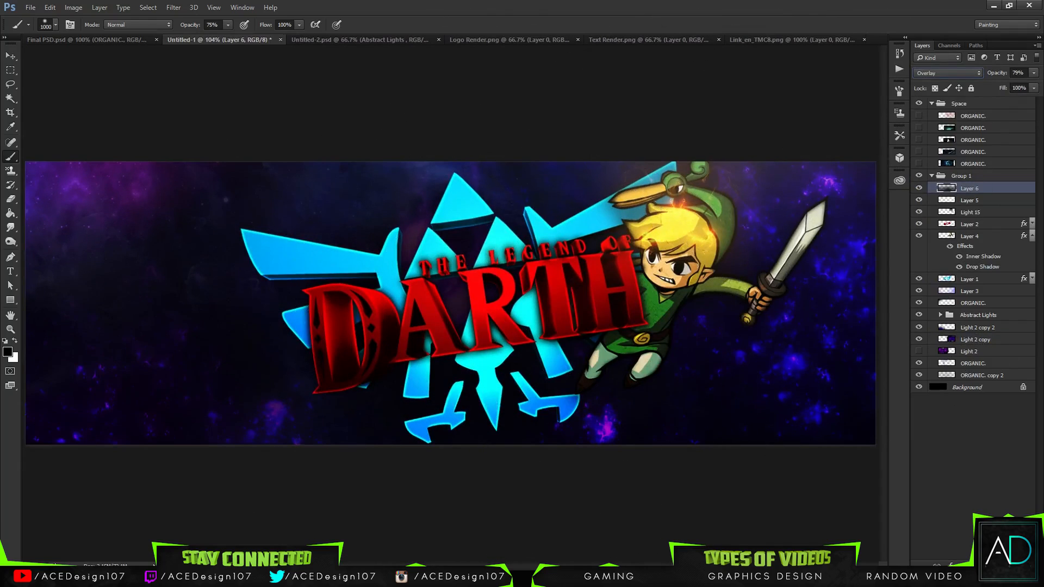
{"action": "left_click", "coordinate": [10, 199]}
{"action": "left_click", "coordinate": [124, 391]}
{"action": "left_click", "coordinate": [92, 251]}
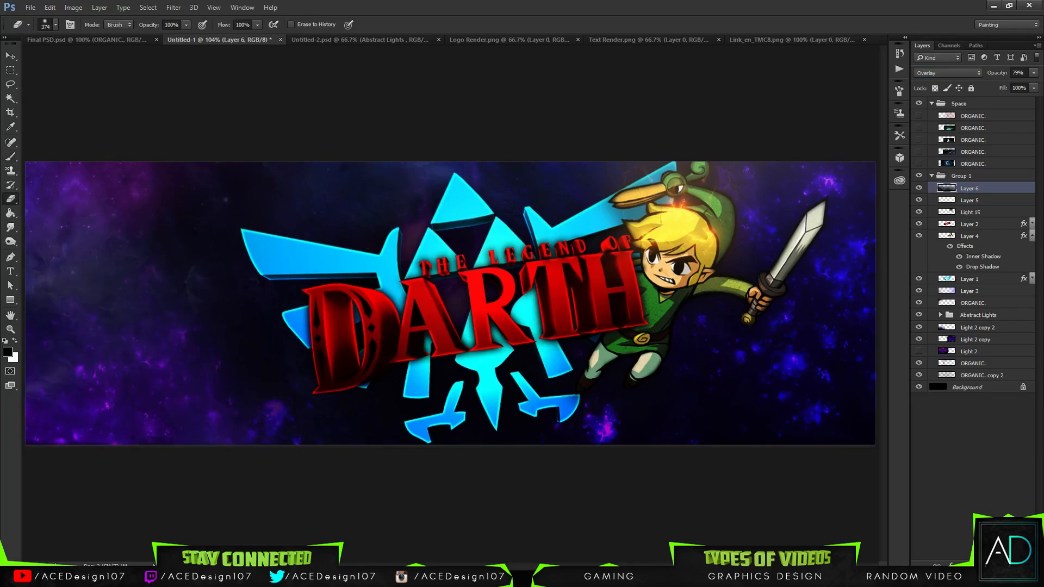
{"action": "mouse_move", "coordinate": [448, 501]}
{"action": "left_mouse_down"}
{"action": "mouse_move", "coordinate": [630, 498]}
{"action": "mouse_move", "coordinate": [505, 444]}
{"action": "mouse_move", "coordinate": [616, 447]}
{"action": "mouse_move", "coordinate": [428, 474]}
{"action": "mouse_move", "coordinate": [476, 475]}
{"action": "mouse_move", "coordinate": [461, 477]}
{"action": "left_mouse_up"}
{"action": "key", "text": "ctrl+z"}
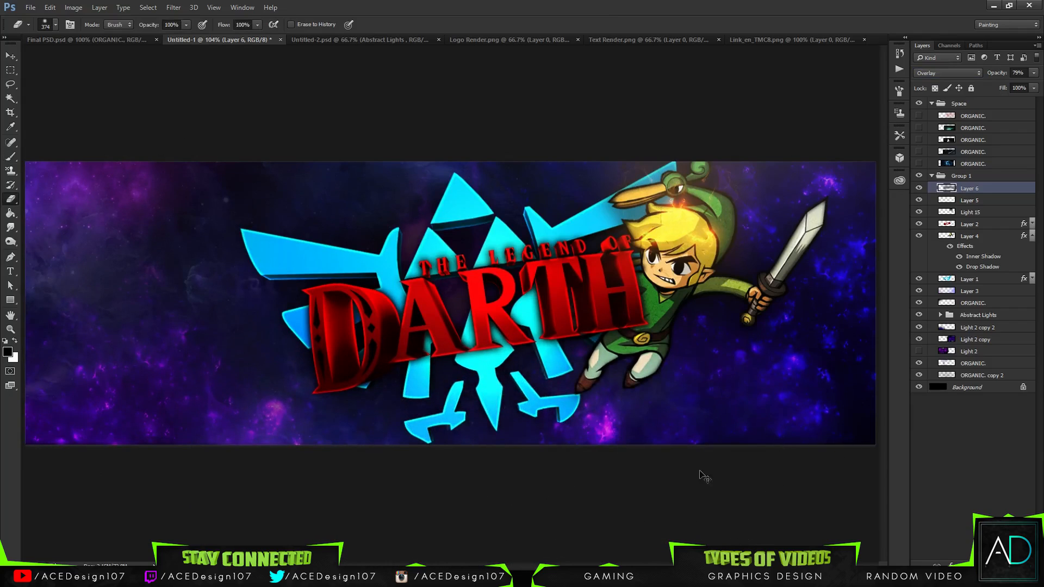
{"action": "key", "text": "ctrl+z"}
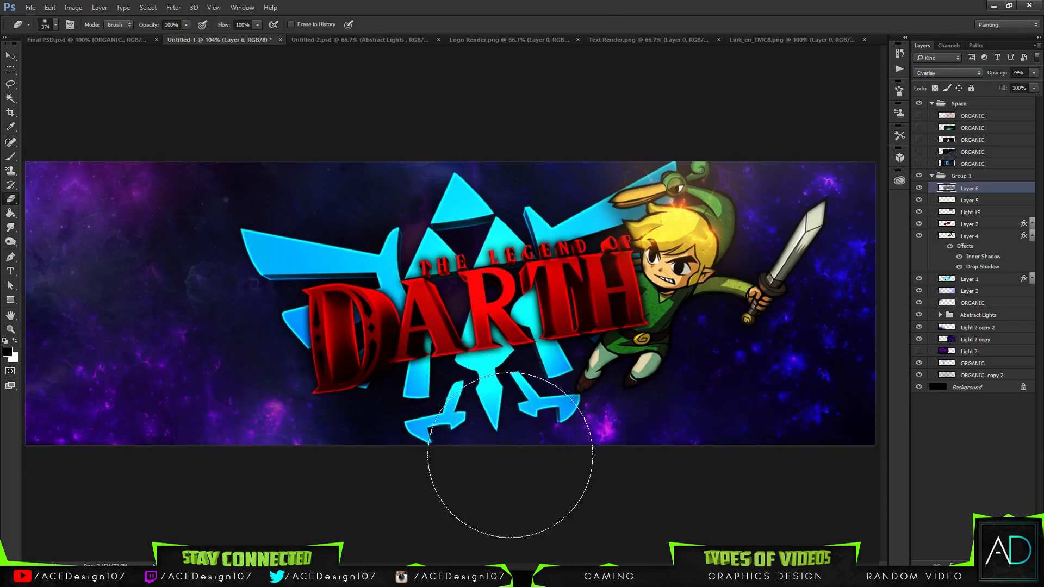
{"action": "mouse_move", "coordinate": [832, 489]}
{"action": "left_mouse_down"}
{"action": "mouse_move", "coordinate": [811, 515]}
{"action": "mouse_move", "coordinate": [770, 410]}
{"action": "mouse_move", "coordinate": [749, 420]}
{"action": "mouse_move", "coordinate": [816, 475]}
{"action": "left_mouse_up"}
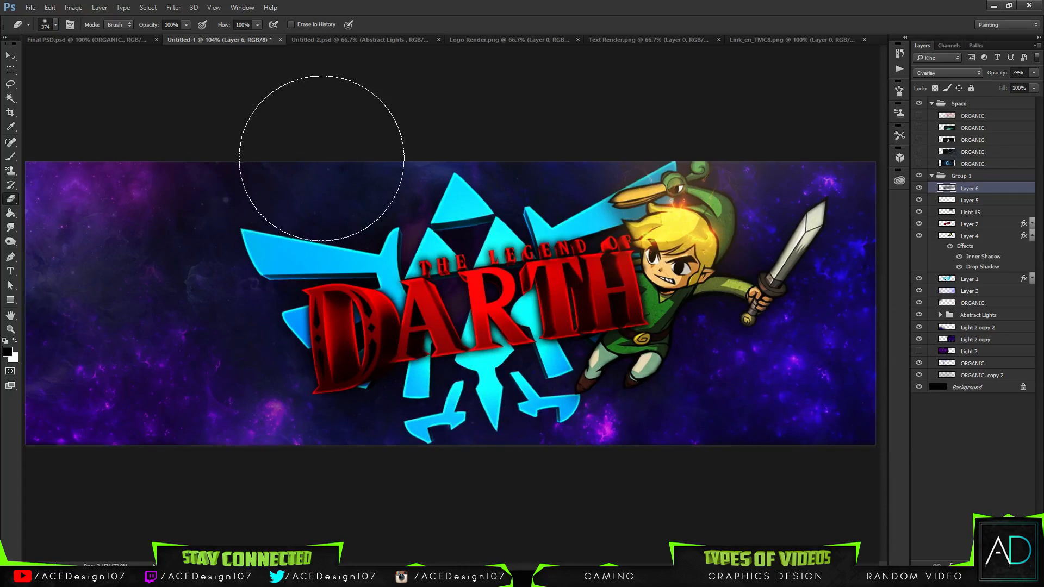
{"action": "key", "text": "v"}
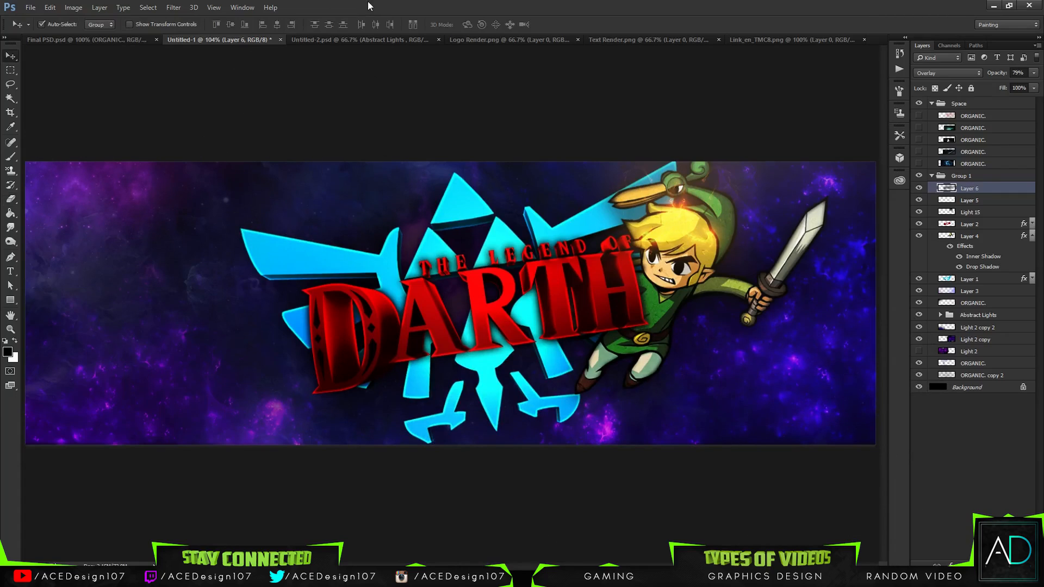